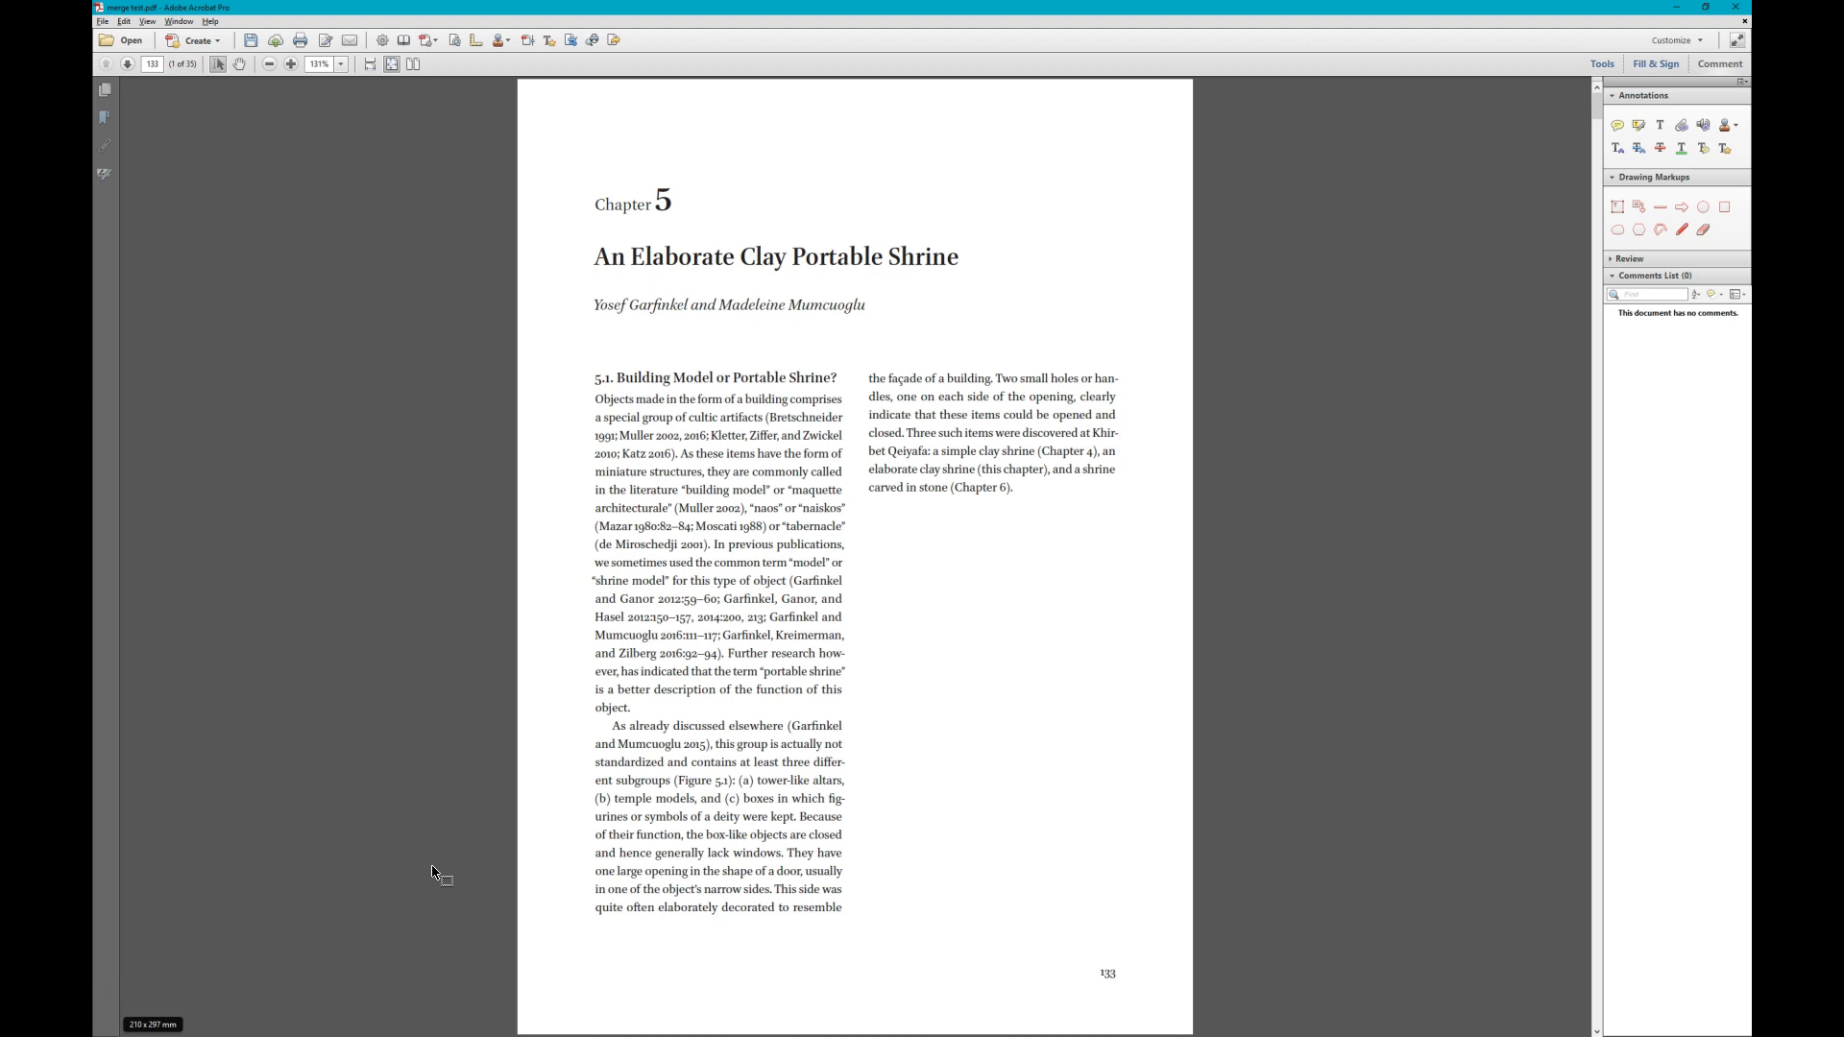
- Show the rulers and place vertical guides along both side edges of the top-view drawing on page 139
{"action": "scroll", "coordinate": [432, 874], "scroll_direction": "down", "scroll_amount": 2}
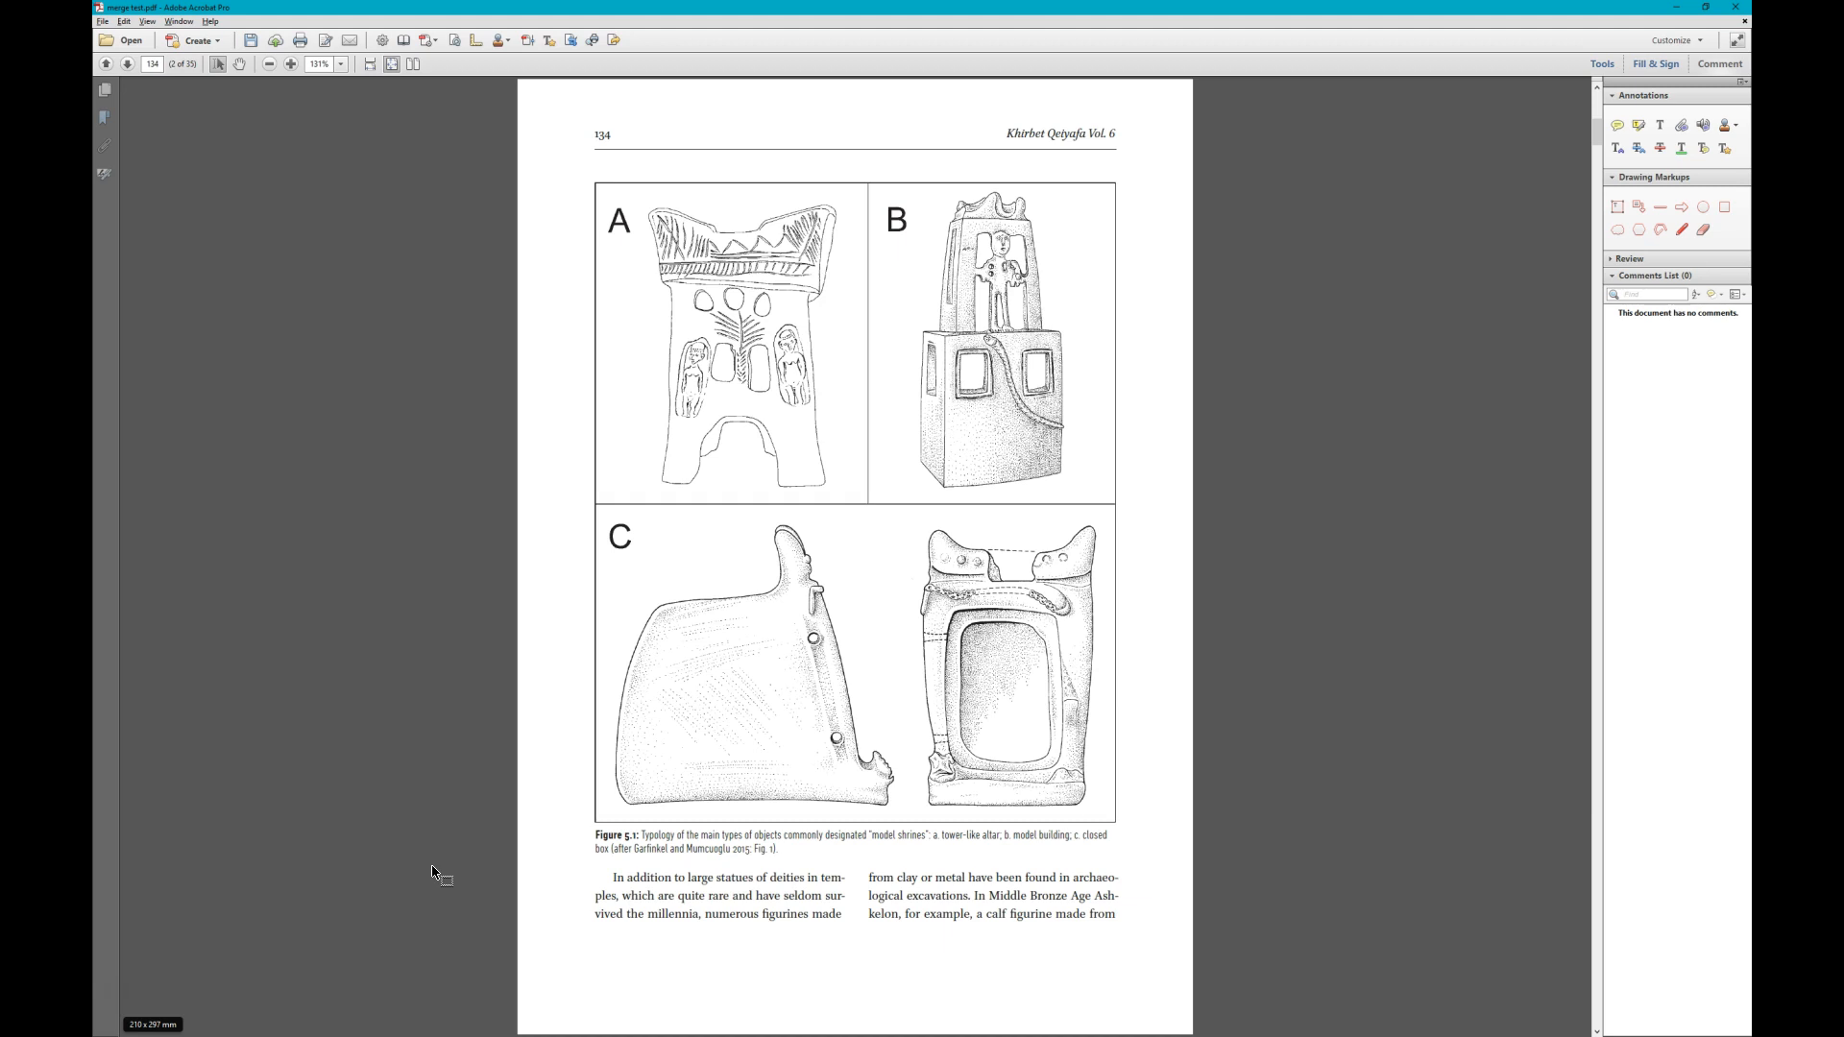
{"action": "scroll", "coordinate": [434, 872], "scroll_direction": "down", "scroll_amount": 1}
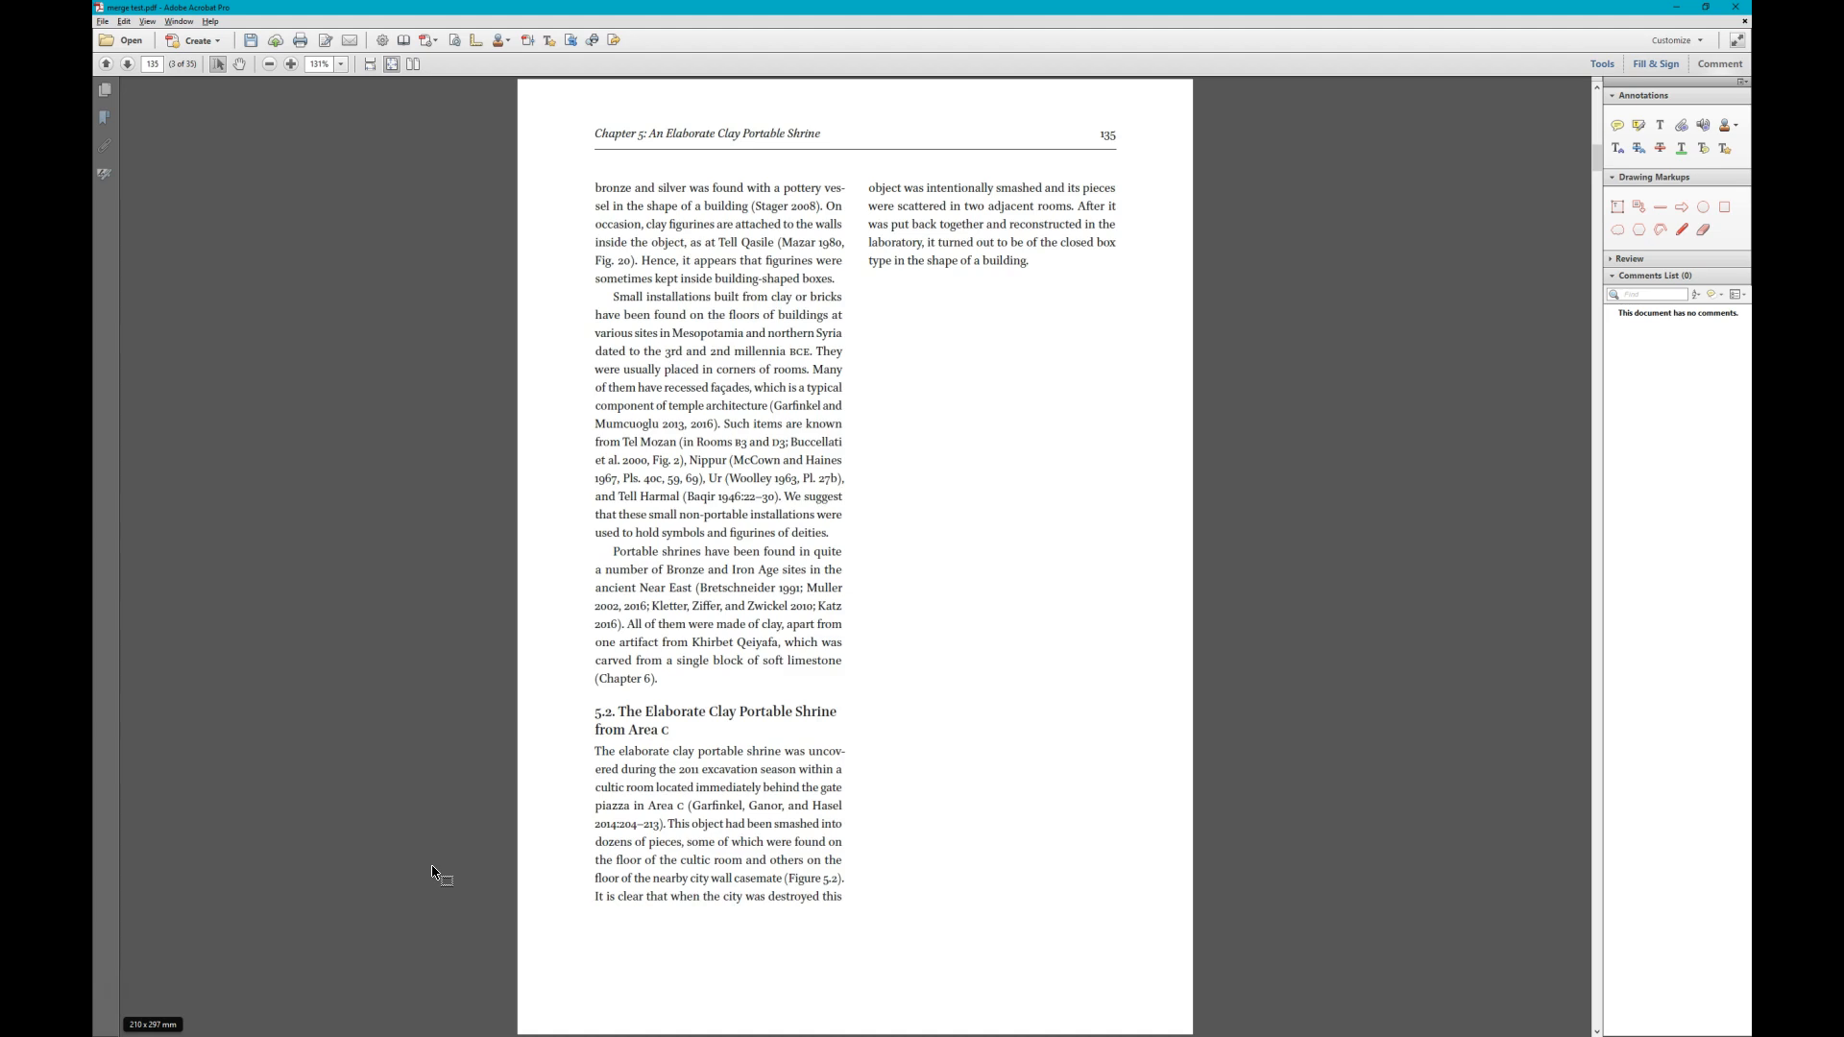
{"action": "scroll", "coordinate": [433, 872], "scroll_direction": "down", "scroll_amount": 1}
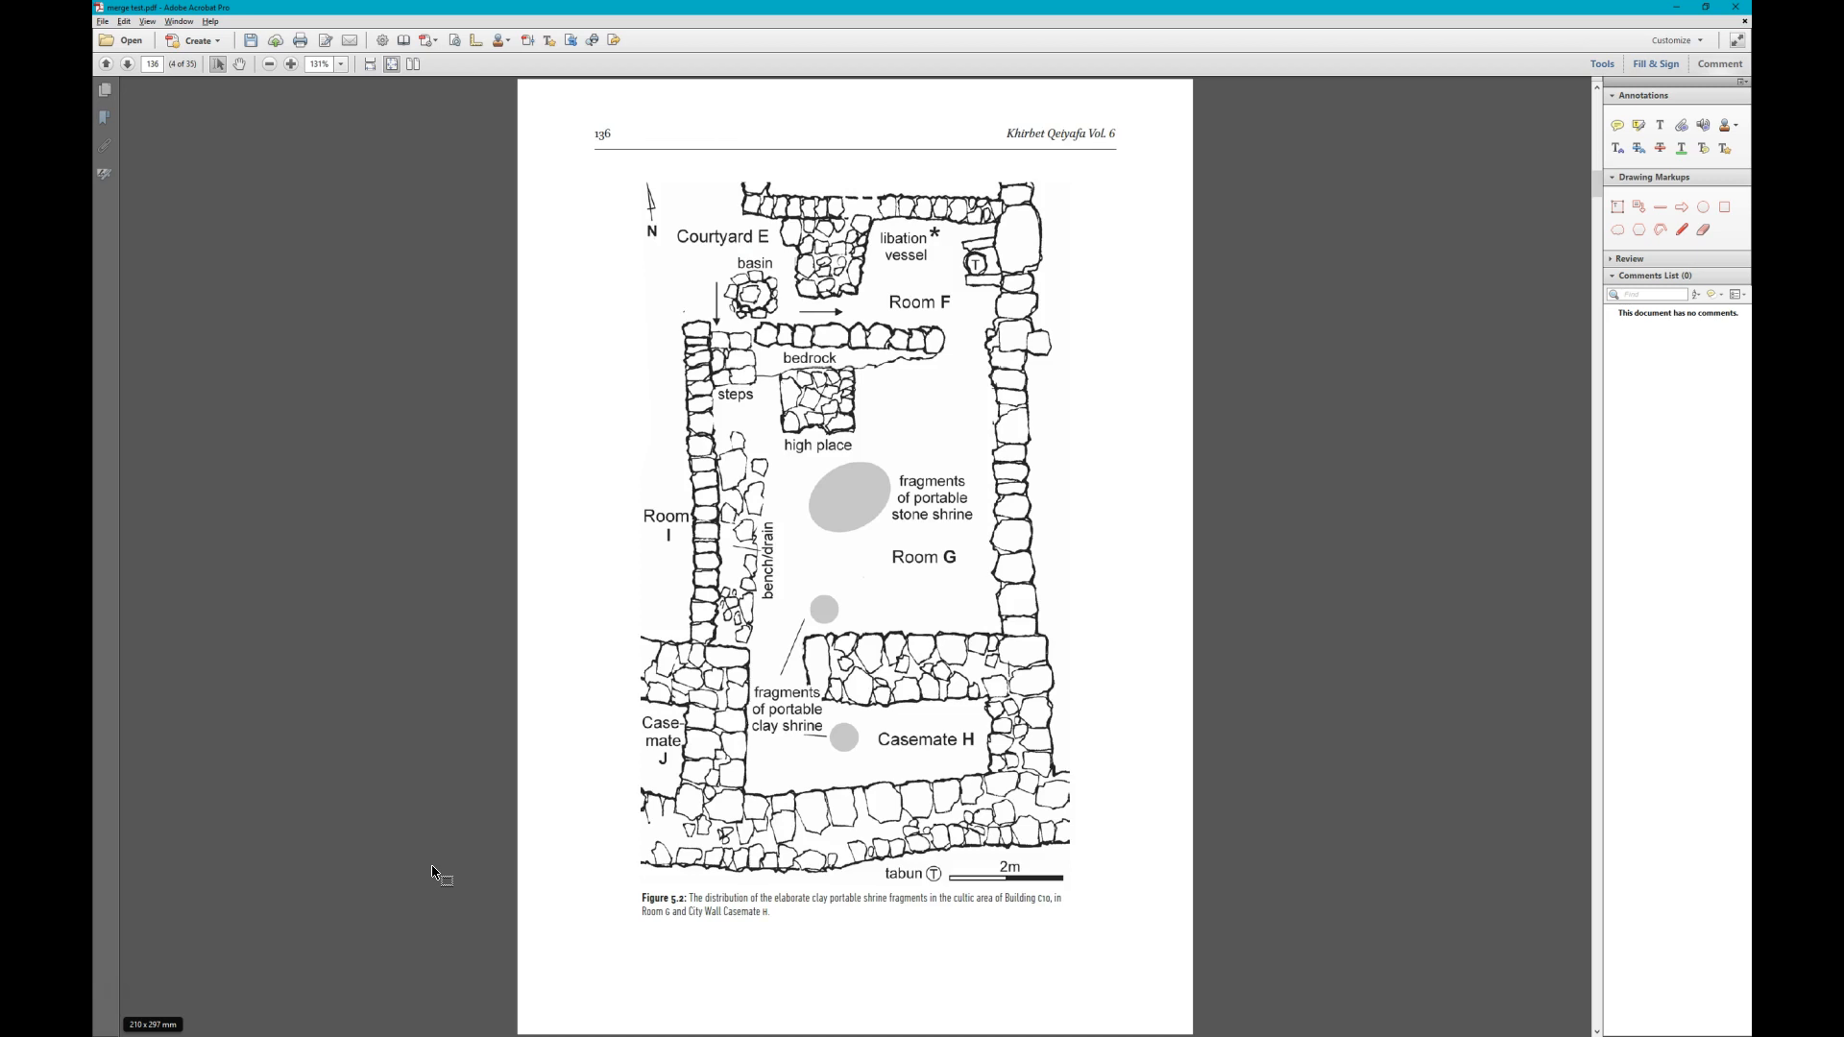
{"action": "scroll", "coordinate": [433, 872], "scroll_direction": "down", "scroll_amount": 1}
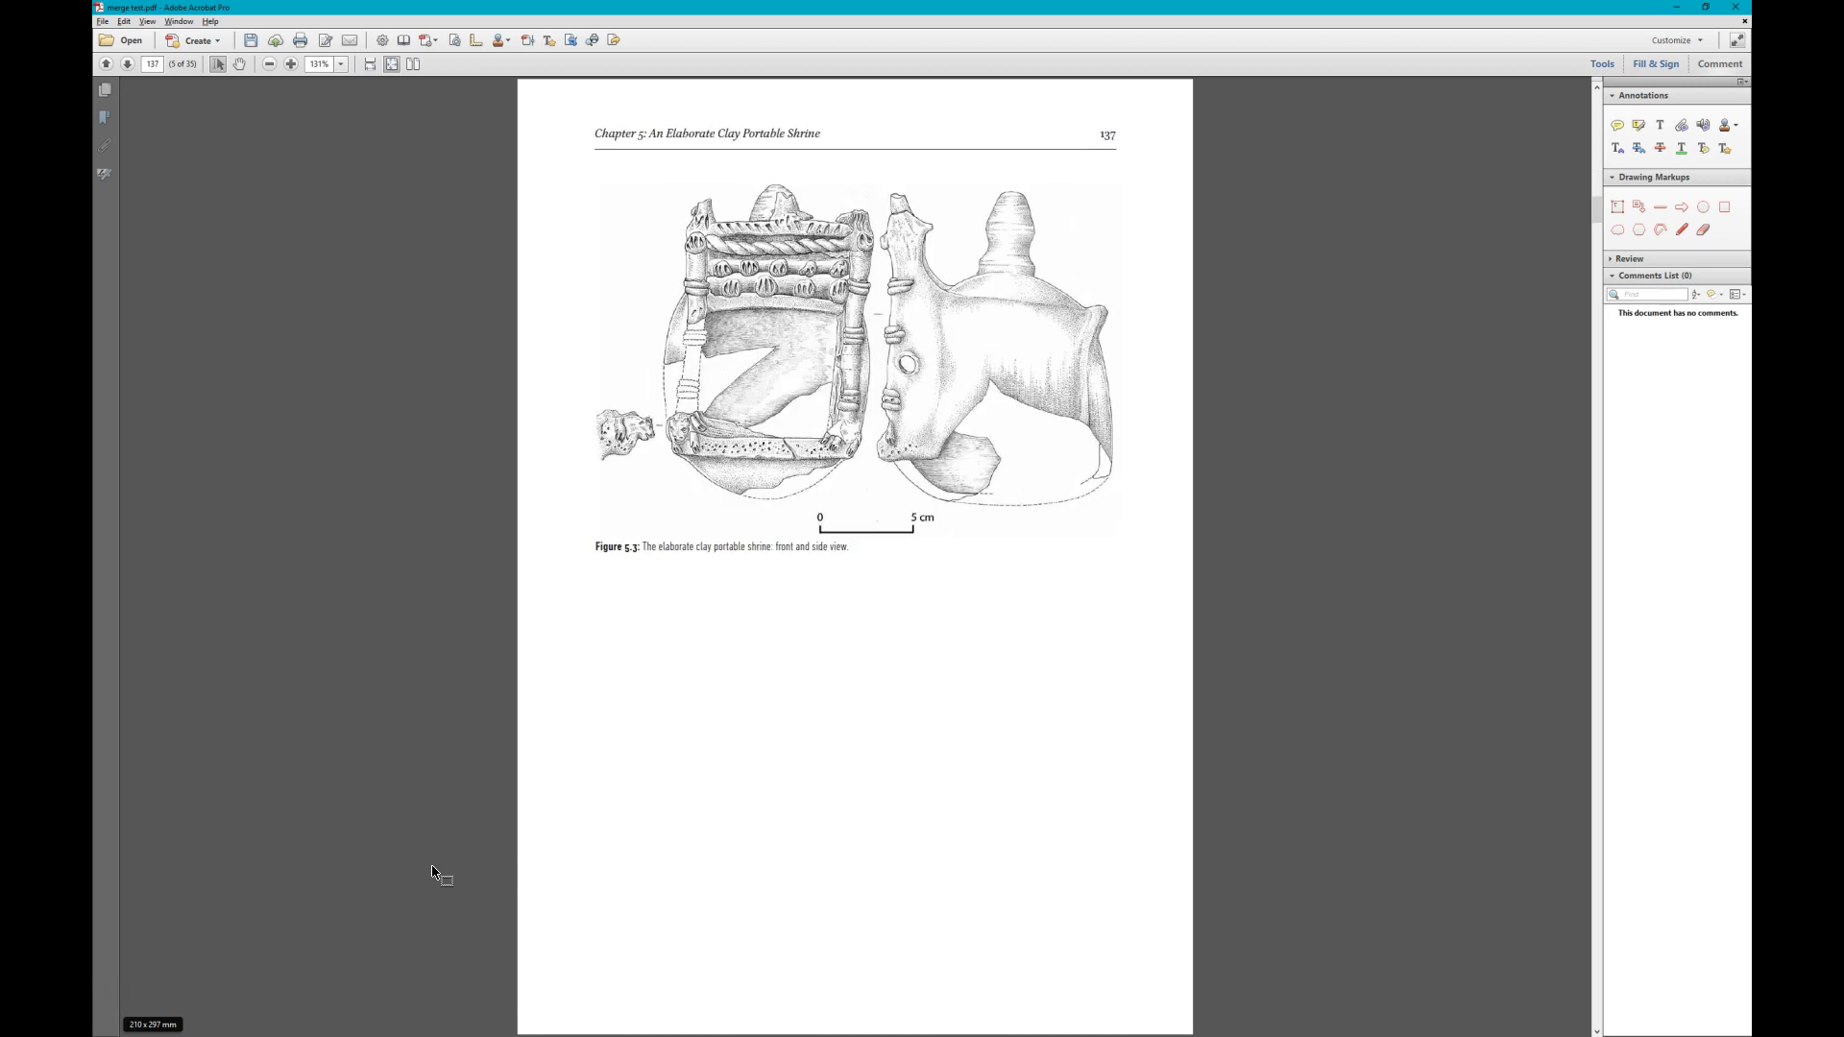
{"action": "scroll", "coordinate": [433, 872], "scroll_direction": "down", "scroll_amount": 1}
{"action": "scroll", "coordinate": [433, 872], "scroll_direction": "down", "scroll_amount": 1}
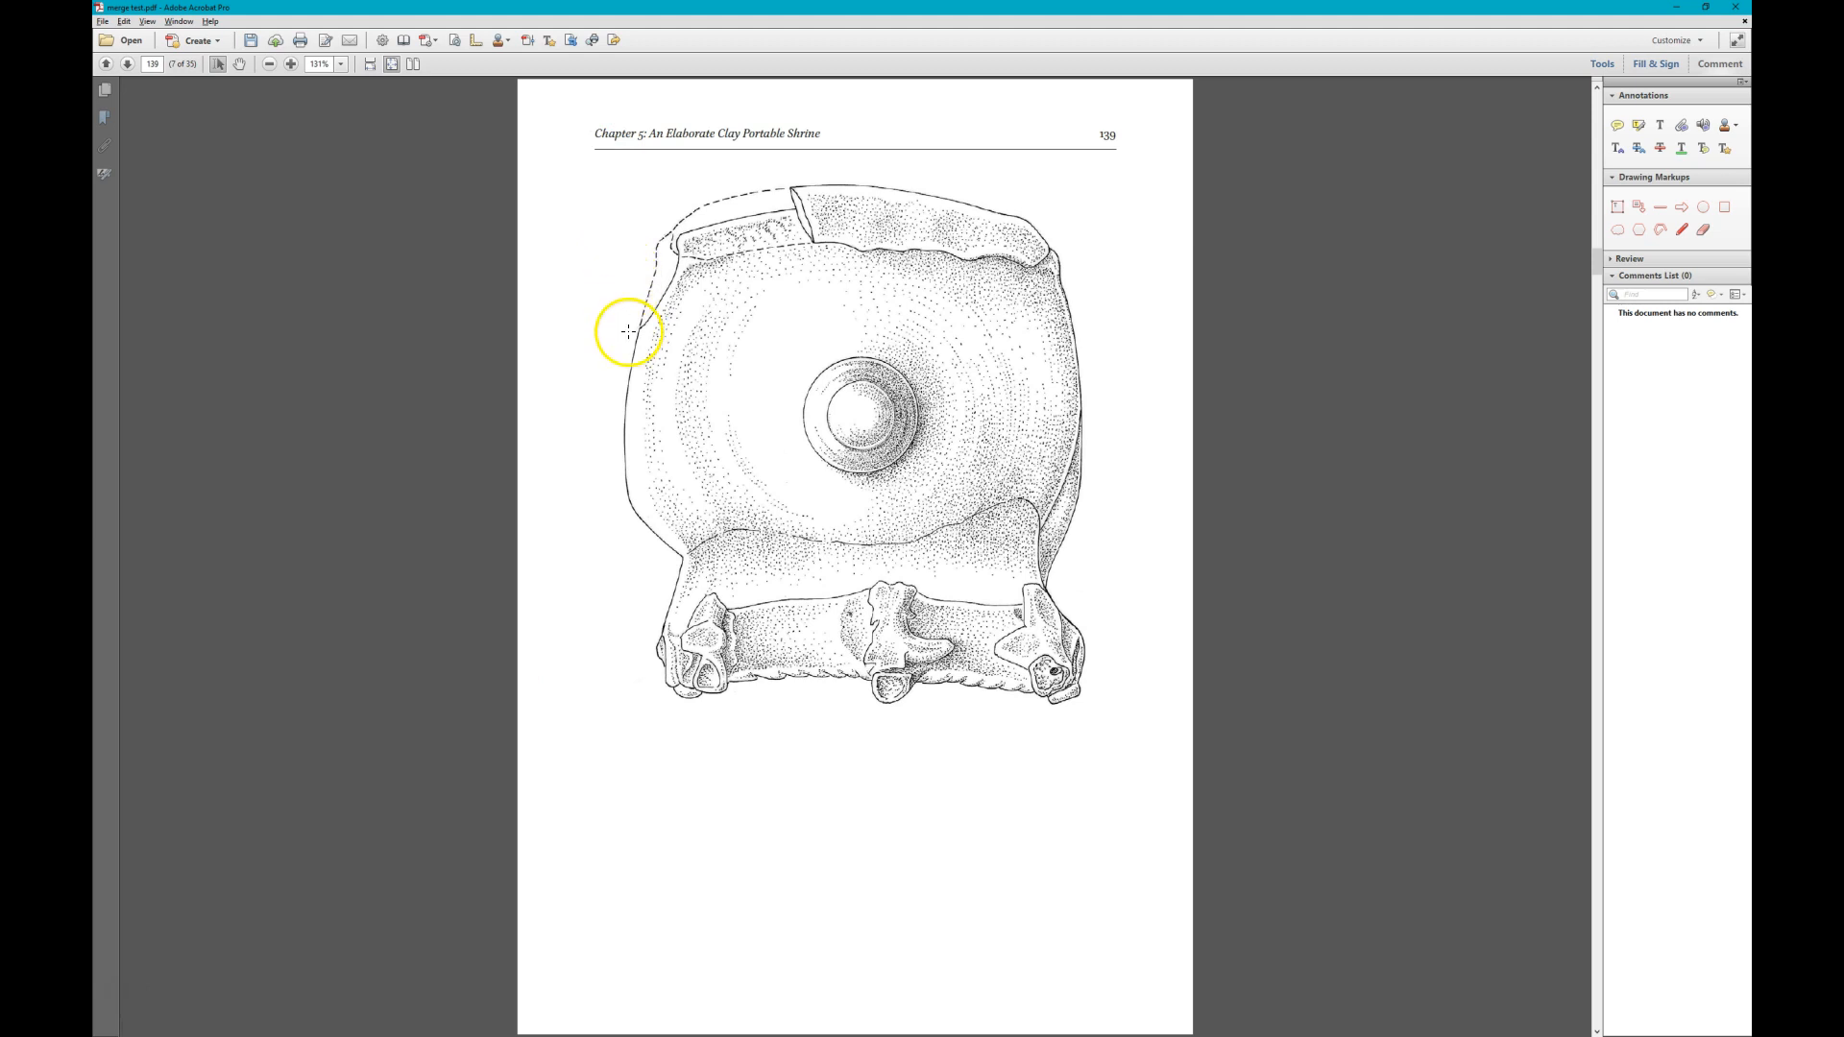
{"action": "key", "text": "ctrl+r"}
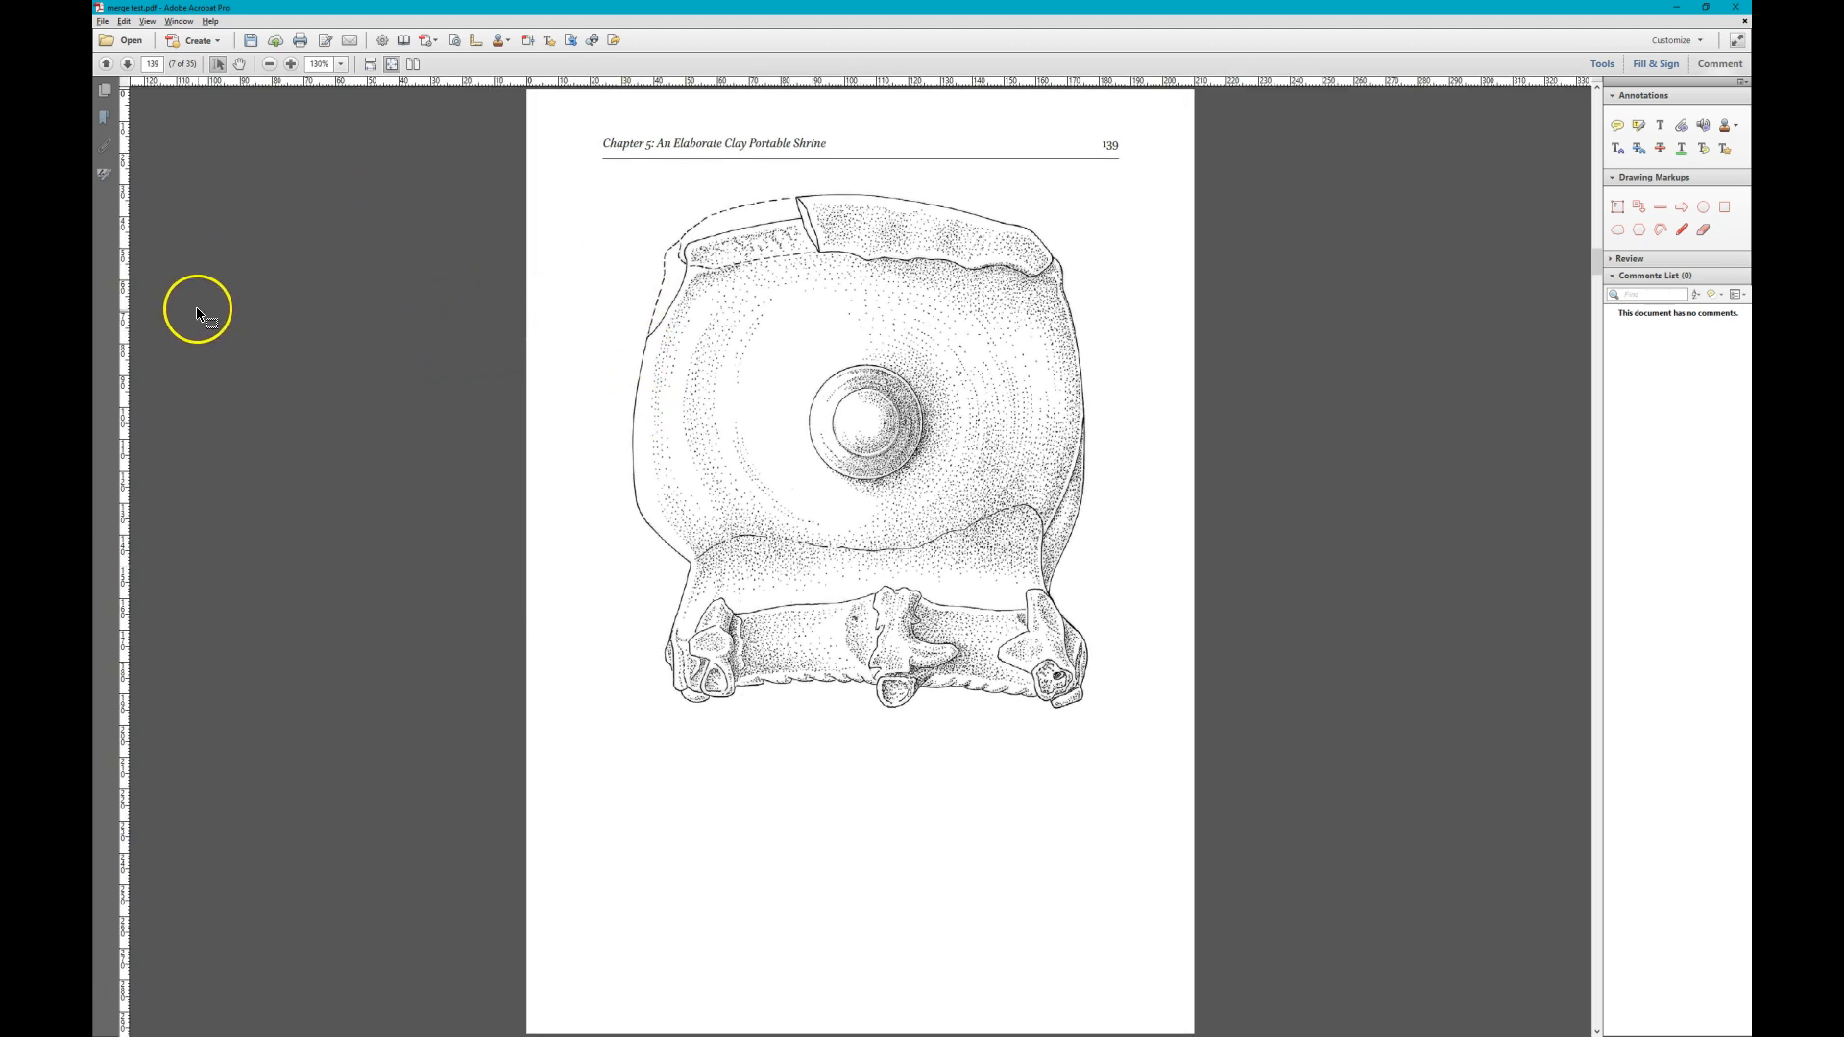
{"action": "left_click_drag", "start_coordinate": [129, 289], "coordinate": [633, 357]}
{"action": "left_click_drag", "start_coordinate": [128, 321], "coordinate": [1089, 488]}
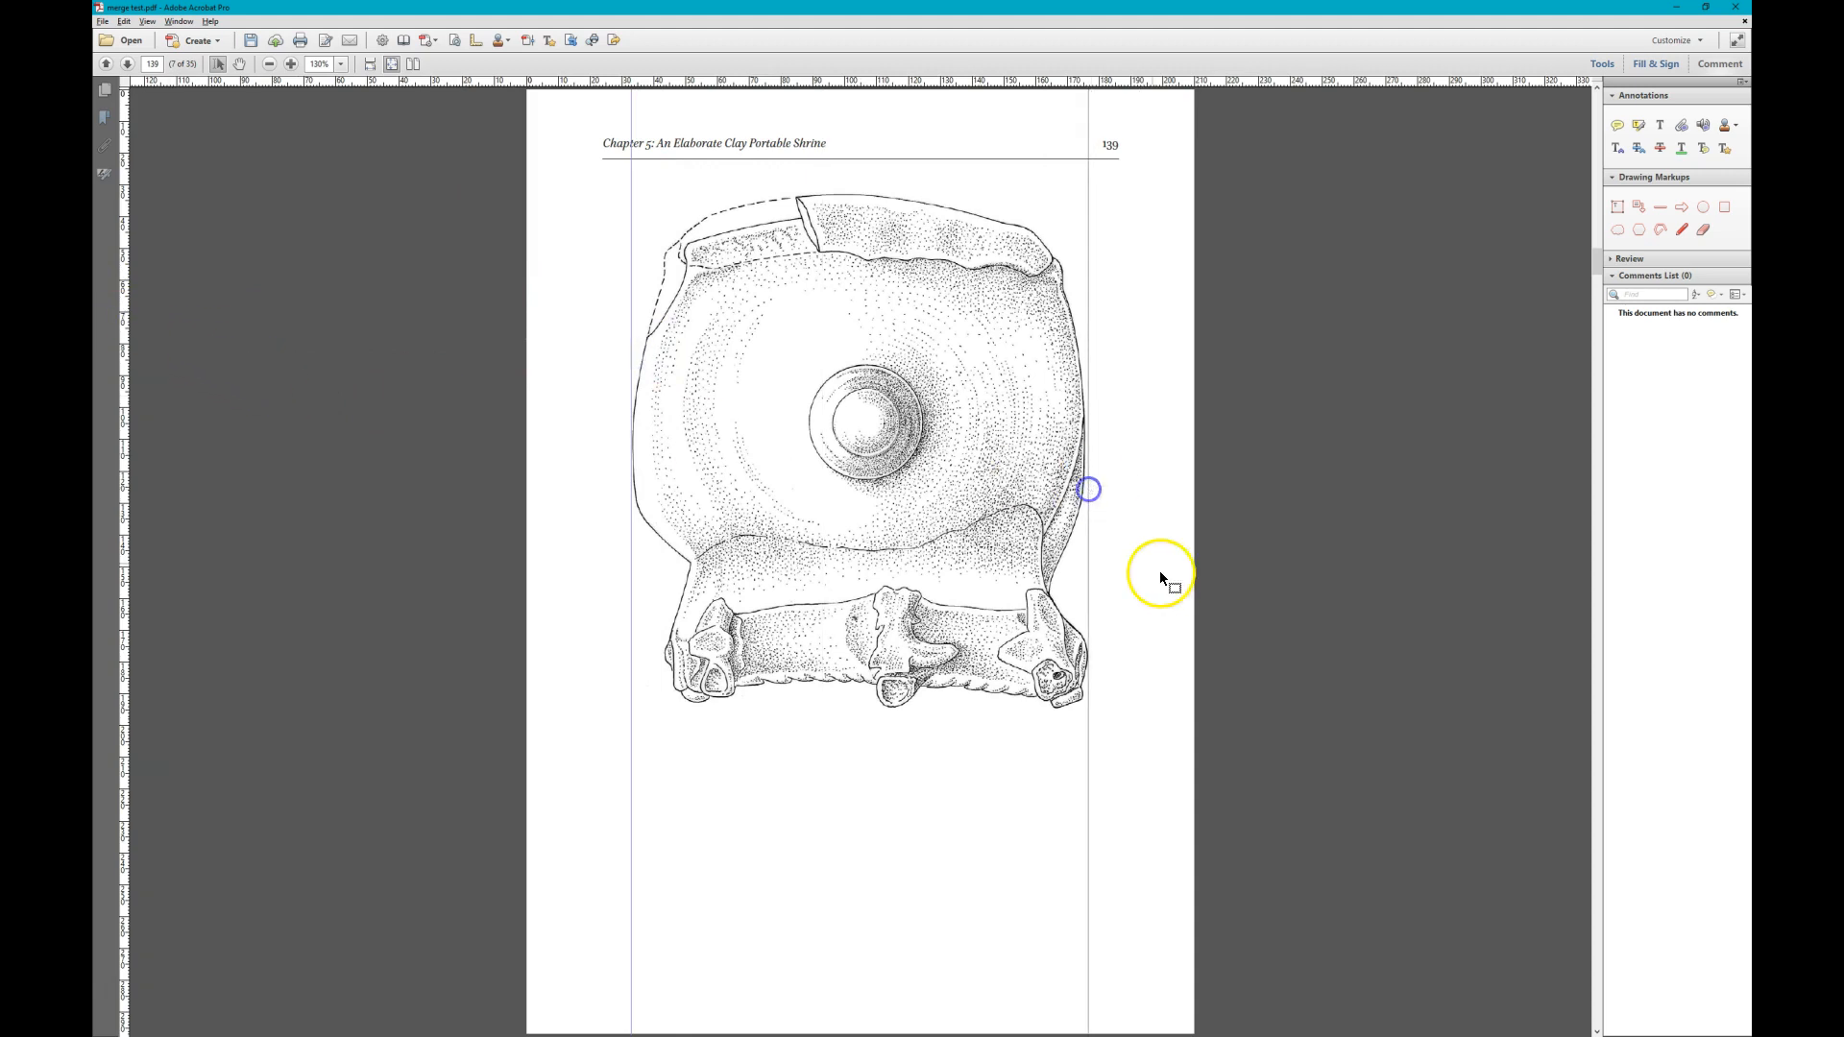
- Place vertical guides at both side edges of the Figure 5.5 bird drawing on page 140
{"action": "scroll", "coordinate": [1164, 576], "scroll_direction": "down", "scroll_amount": 1}
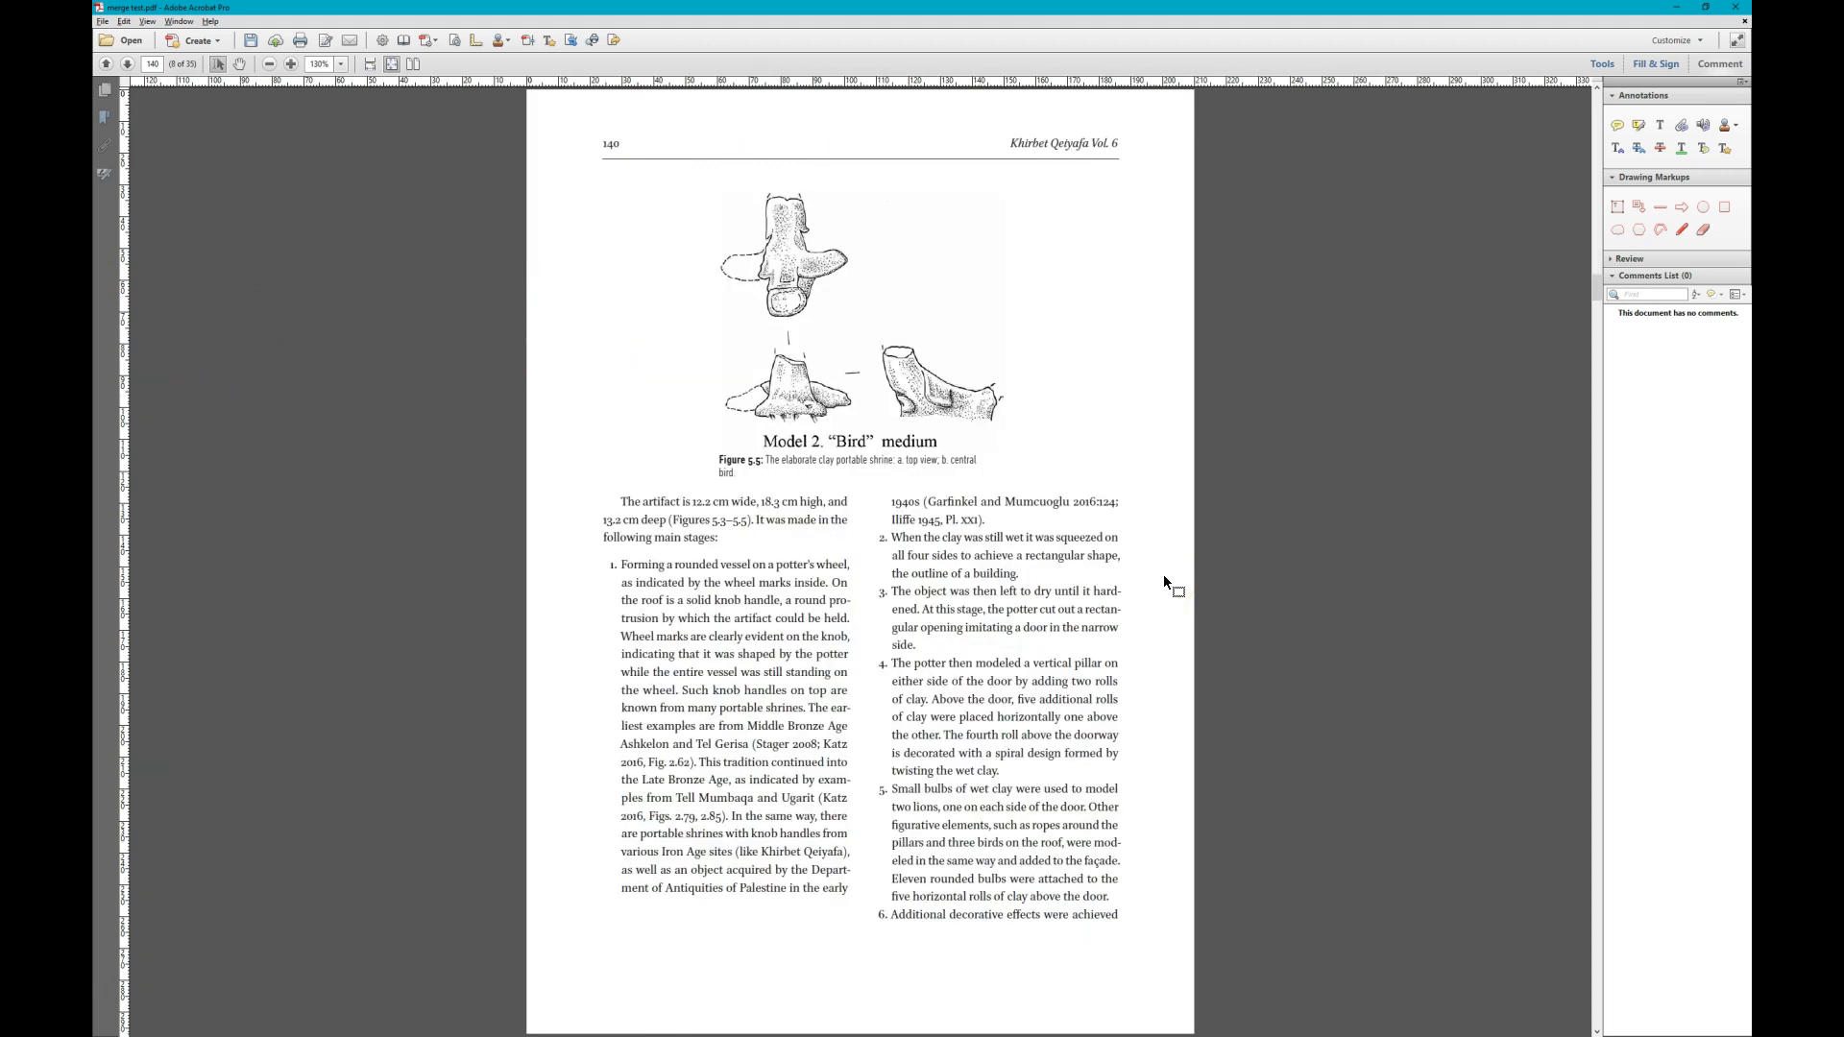
{"action": "left_click_drag", "start_coordinate": [123, 349], "coordinate": [717, 497]}
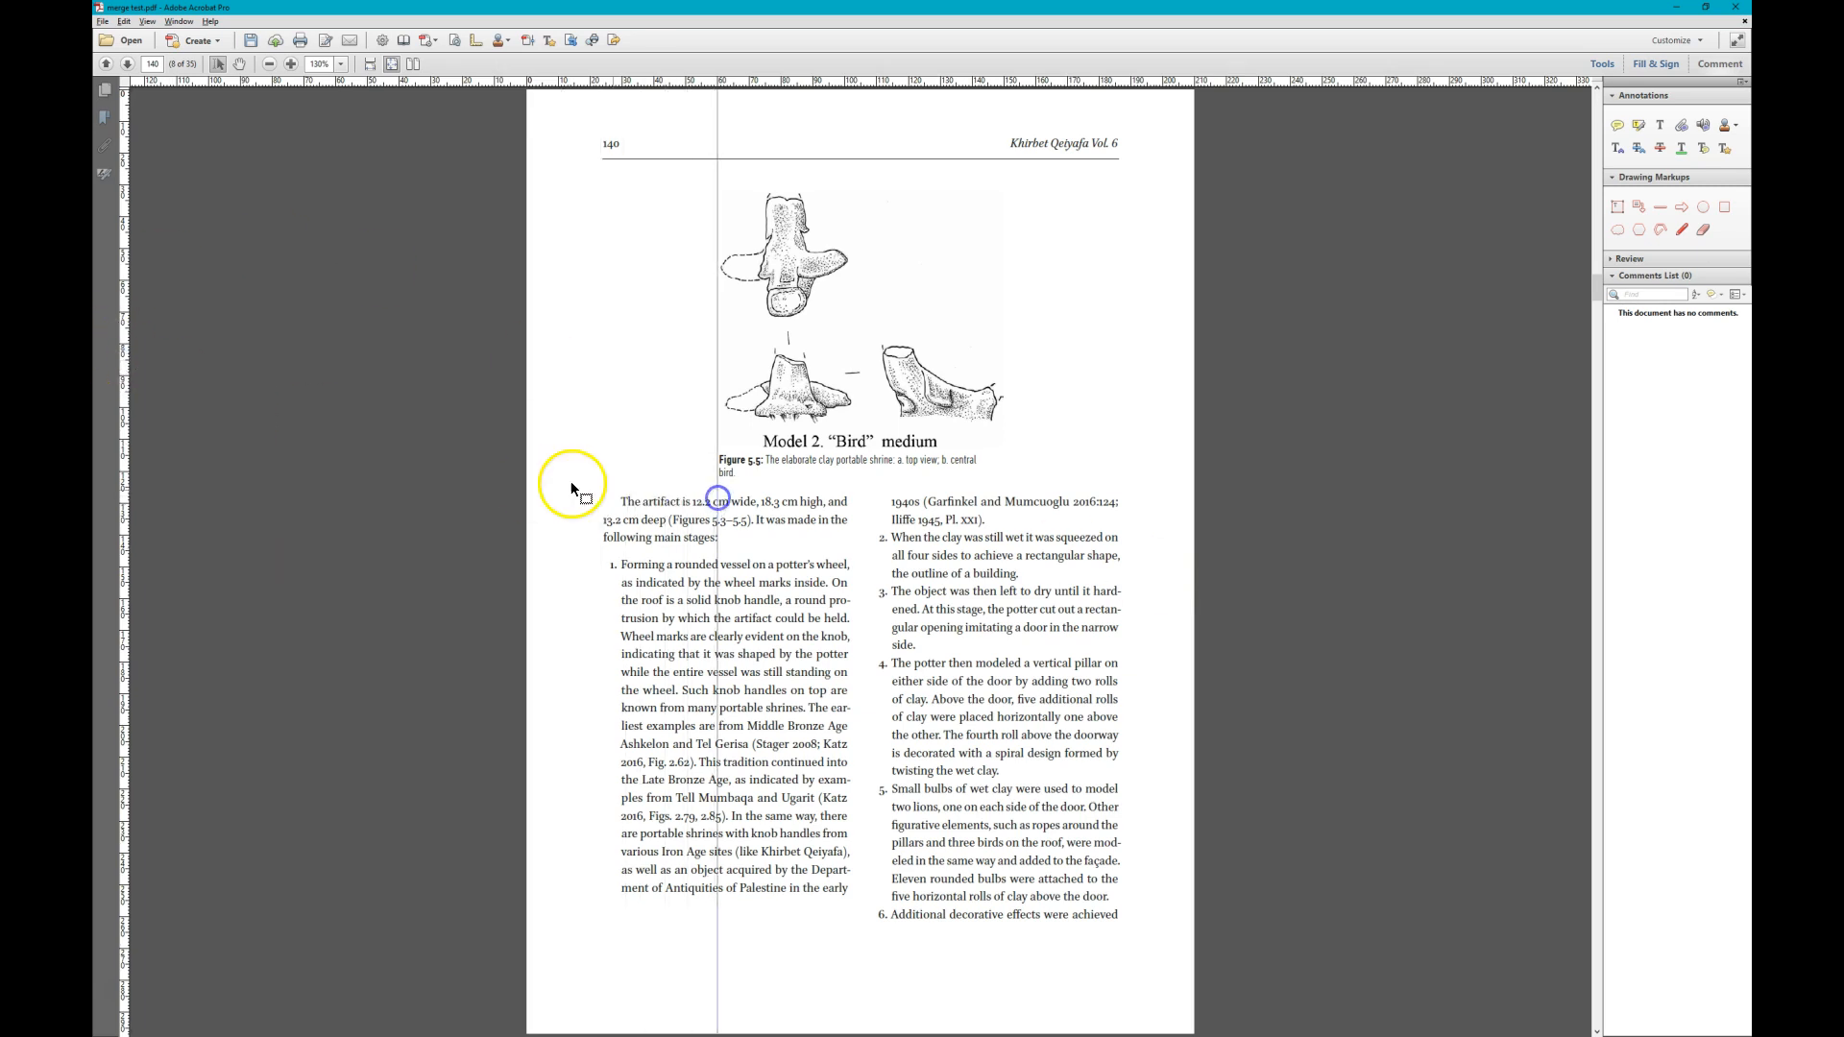
{"action": "left_click_drag", "start_coordinate": [122, 346], "coordinate": [1005, 485]}
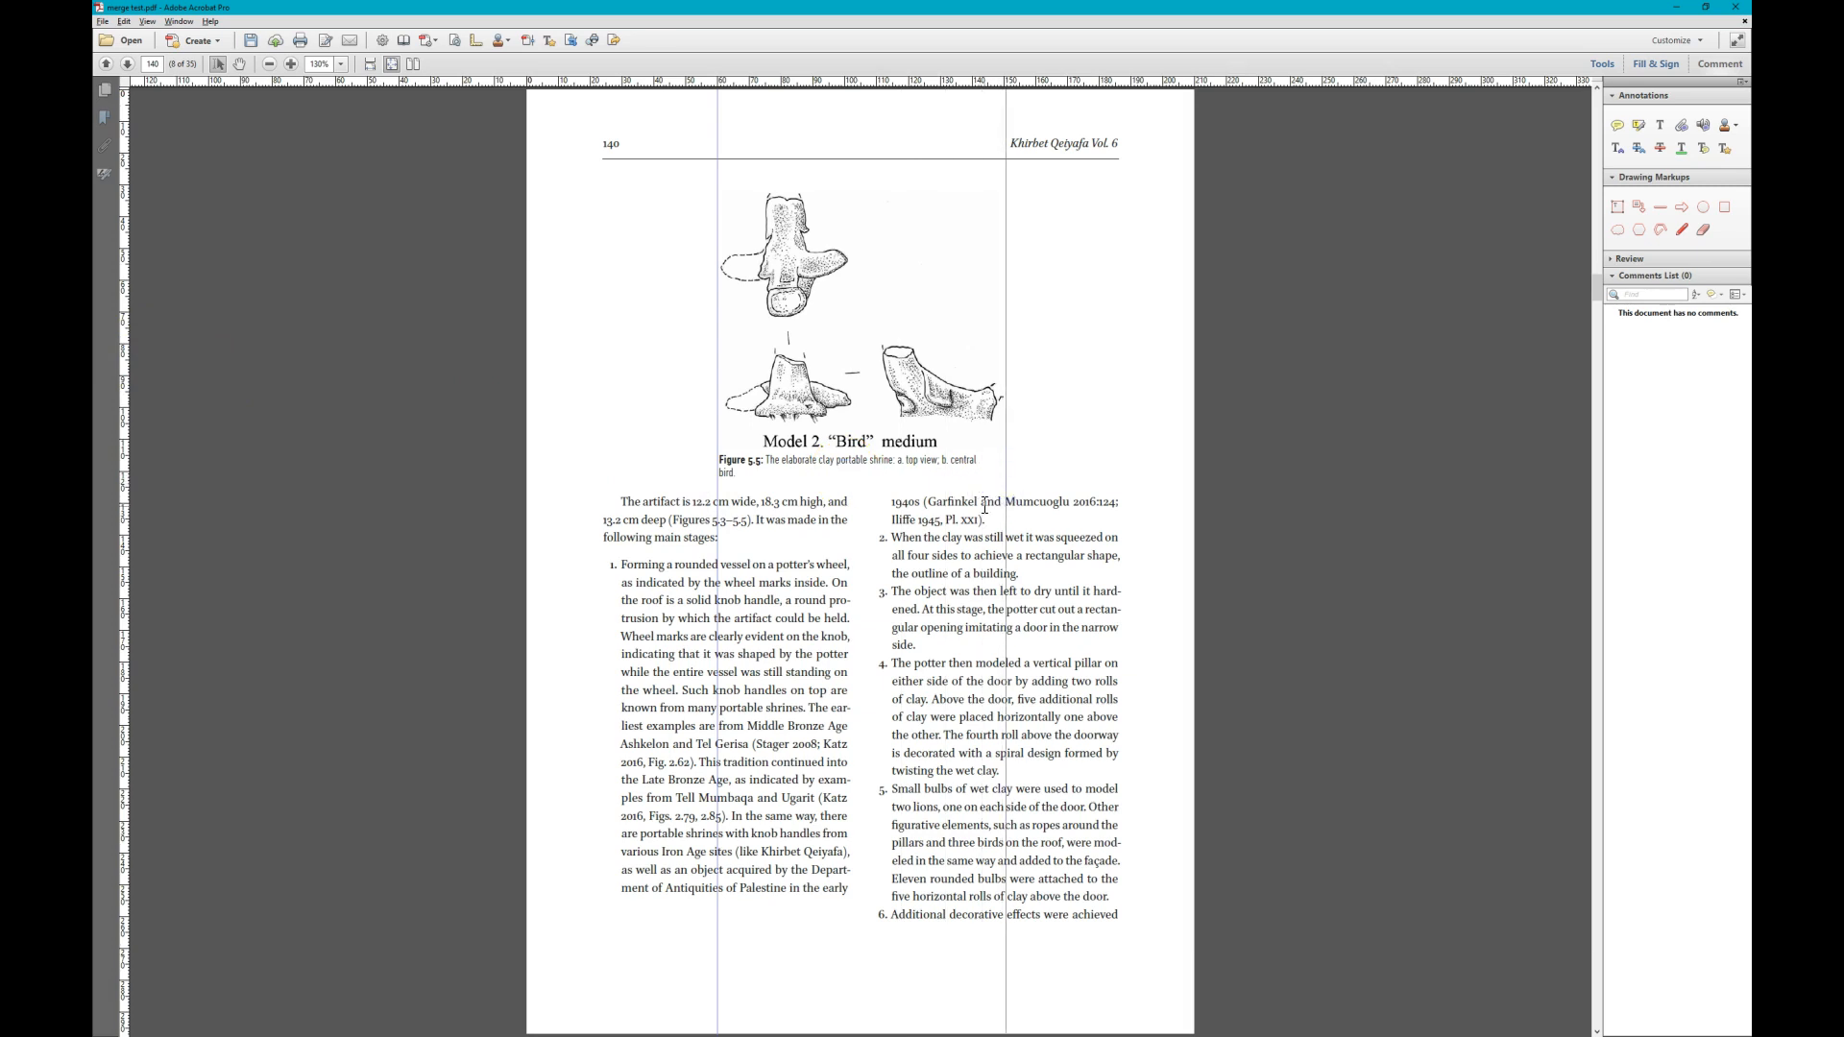
- Place vertical guides at both side edges of the Figure 5.13 lion photograph on page 149
{"action": "scroll", "coordinate": [984, 506], "scroll_direction": "down", "scroll_amount": 2}
{"action": "scroll", "coordinate": [984, 504], "scroll_direction": "down", "scroll_amount": 1}
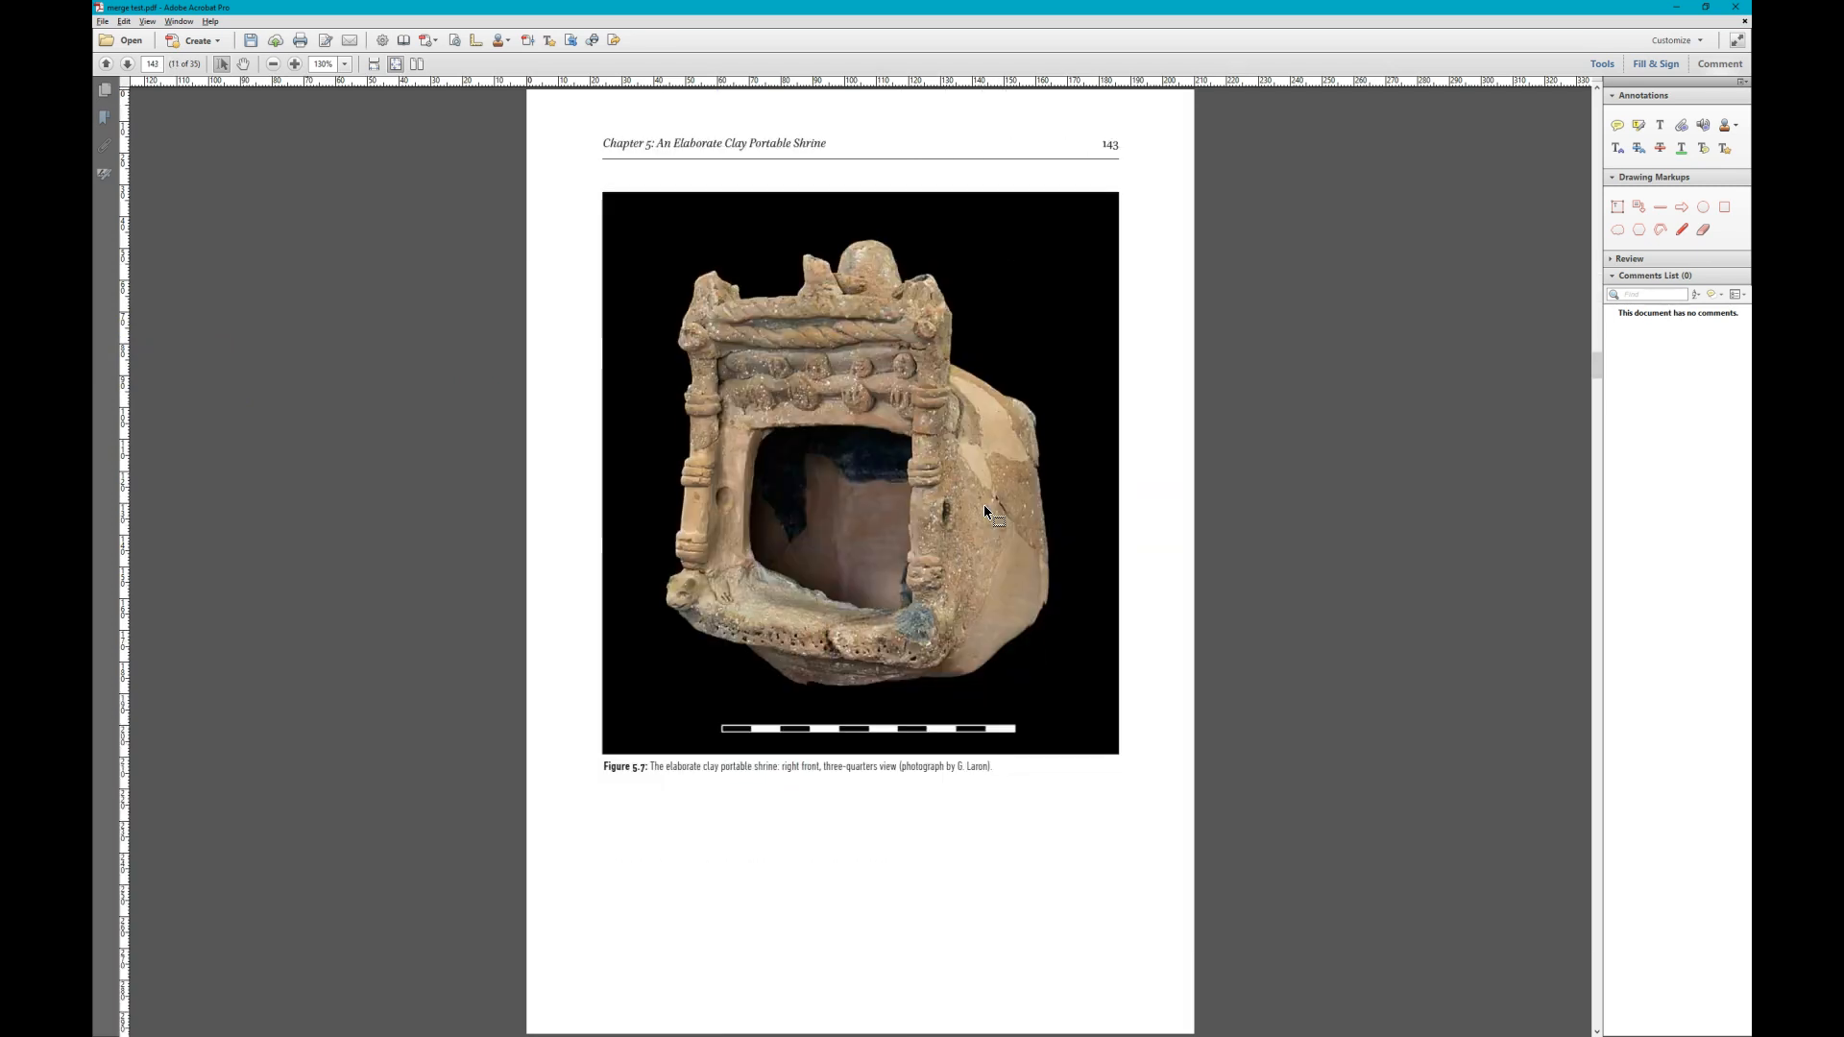
{"action": "scroll", "coordinate": [983, 504], "scroll_direction": "down", "scroll_amount": 3}
{"action": "scroll", "coordinate": [984, 506], "scroll_direction": "down", "scroll_amount": 3}
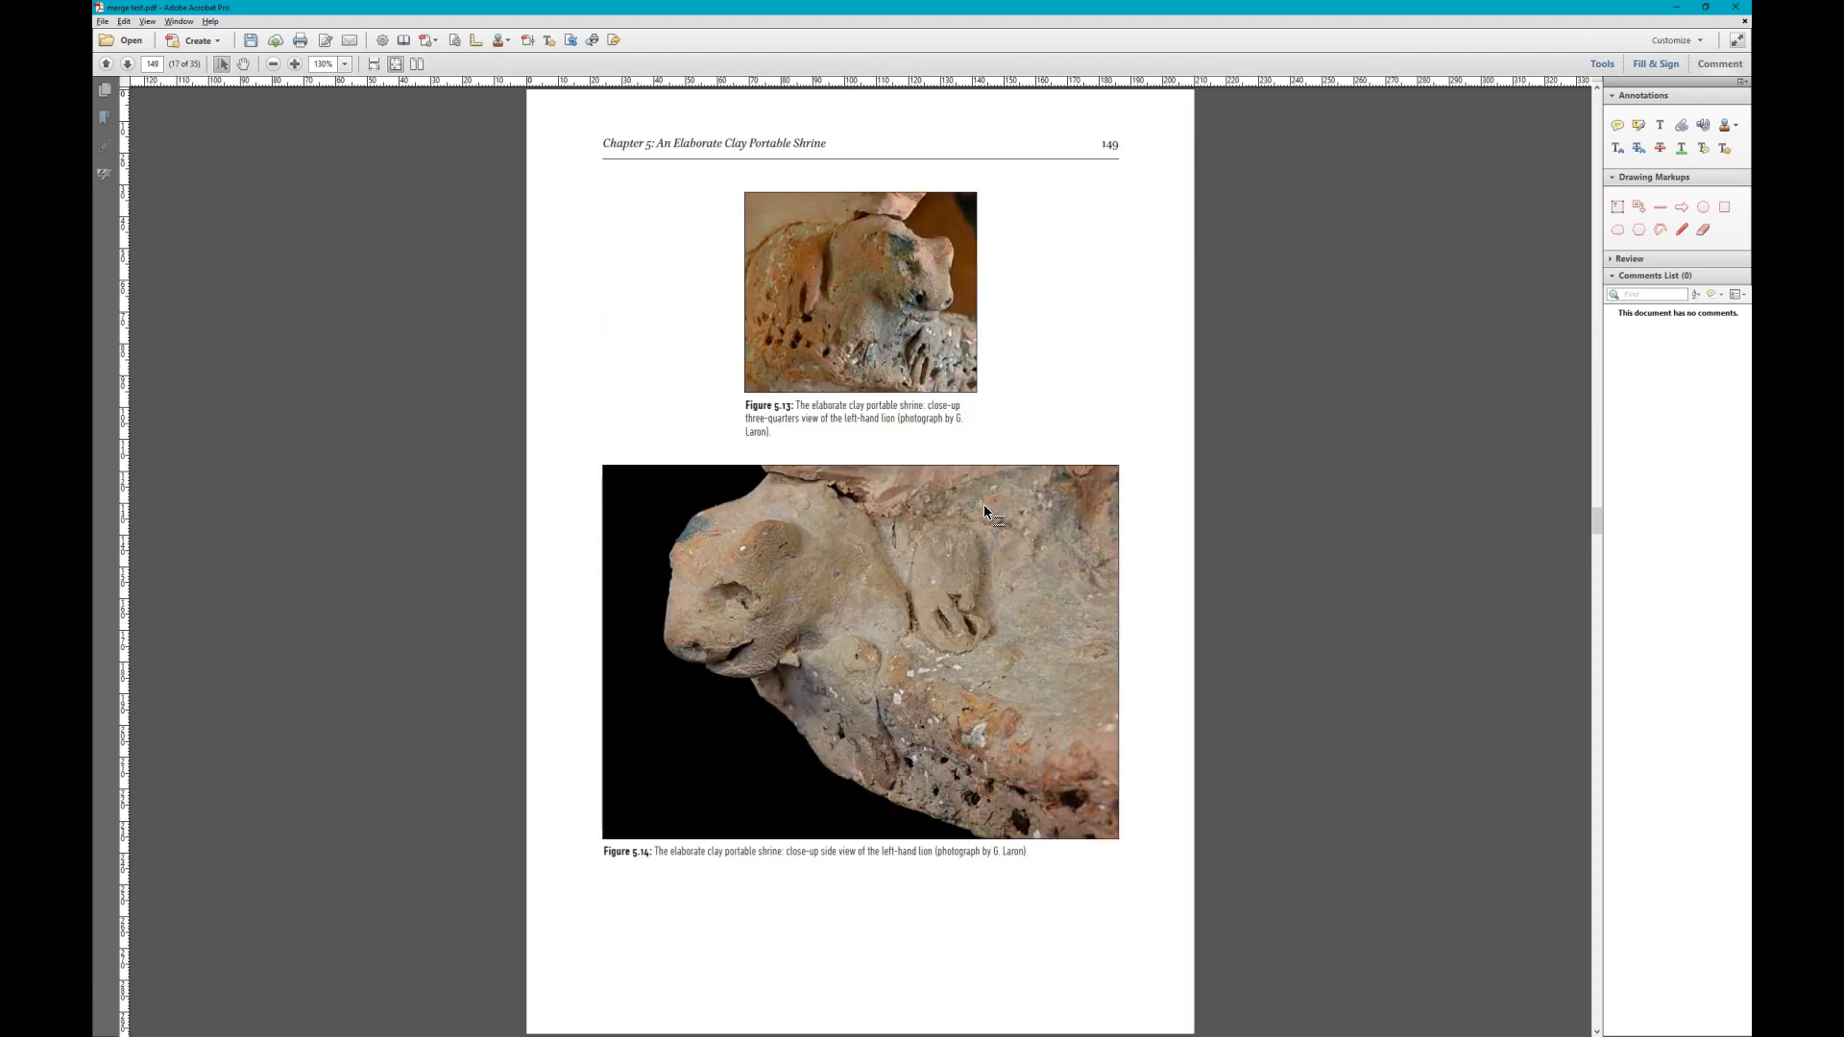
{"action": "left_click_drag", "start_coordinate": [129, 272], "coordinate": [747, 497]}
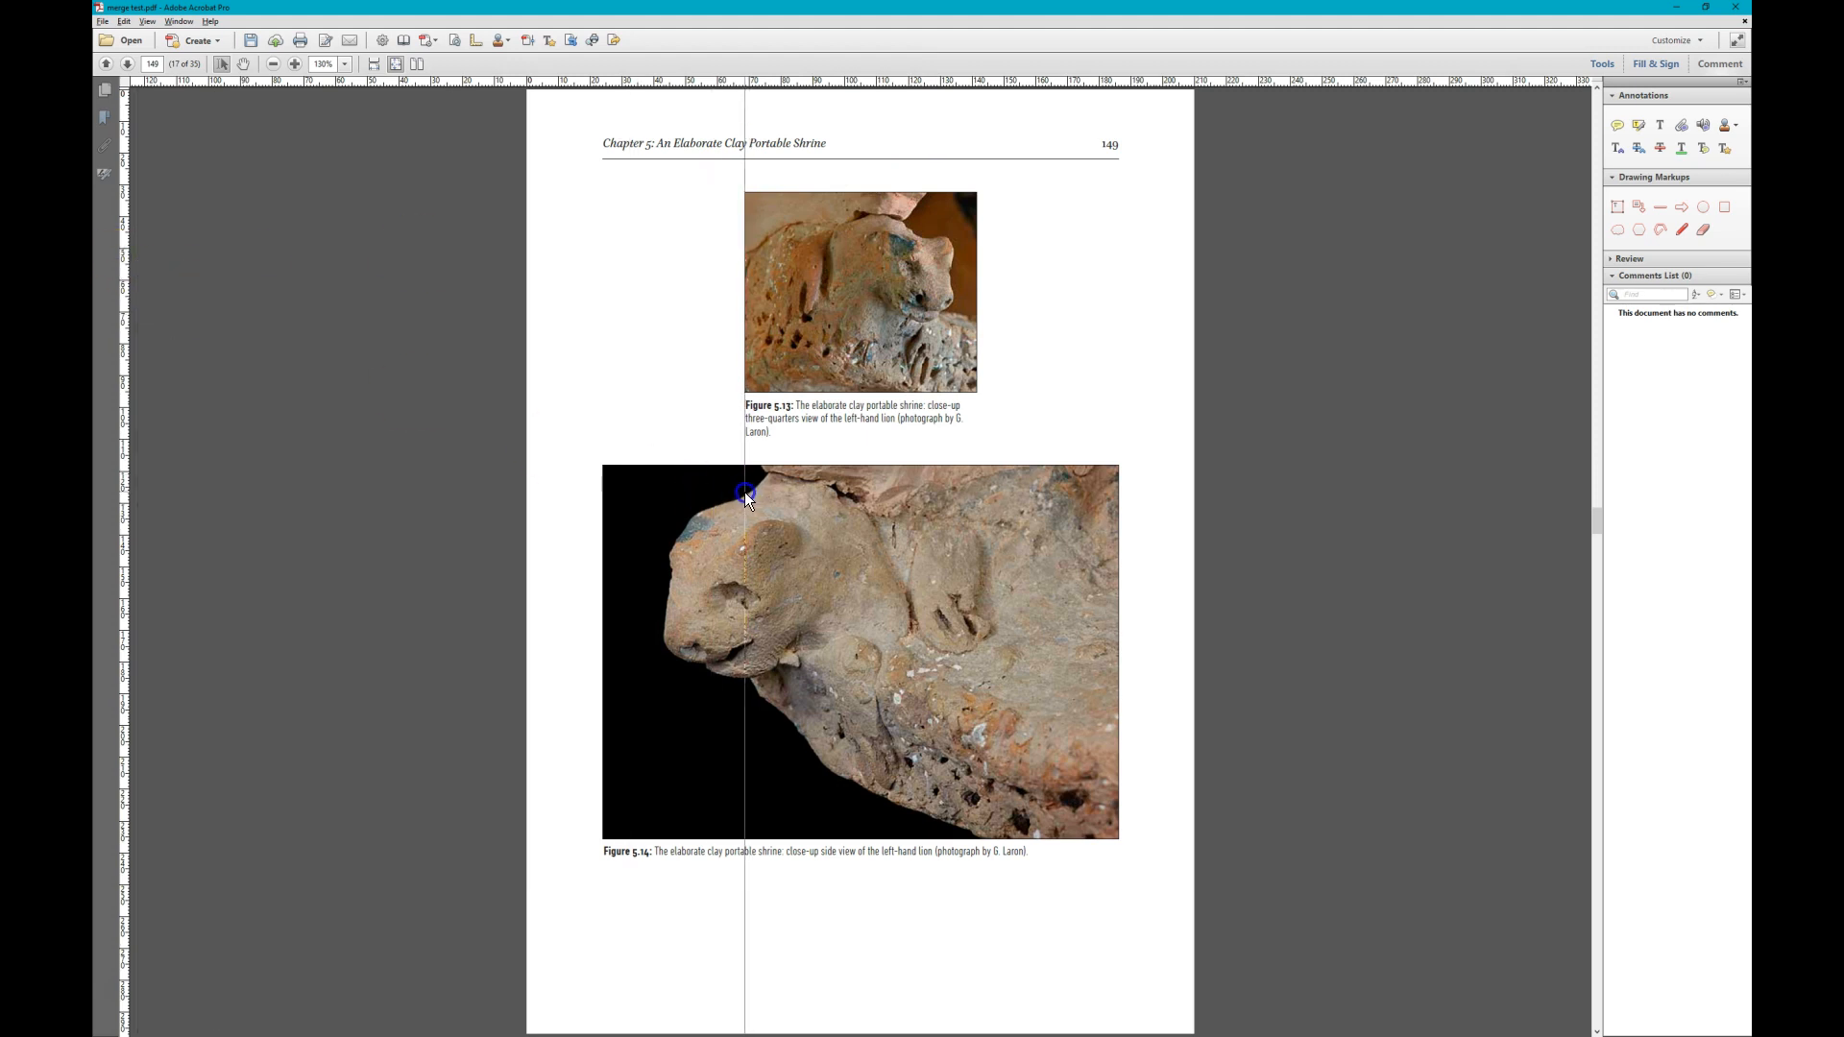
{"action": "left_click_drag", "start_coordinate": [123, 329], "coordinate": [978, 469]}
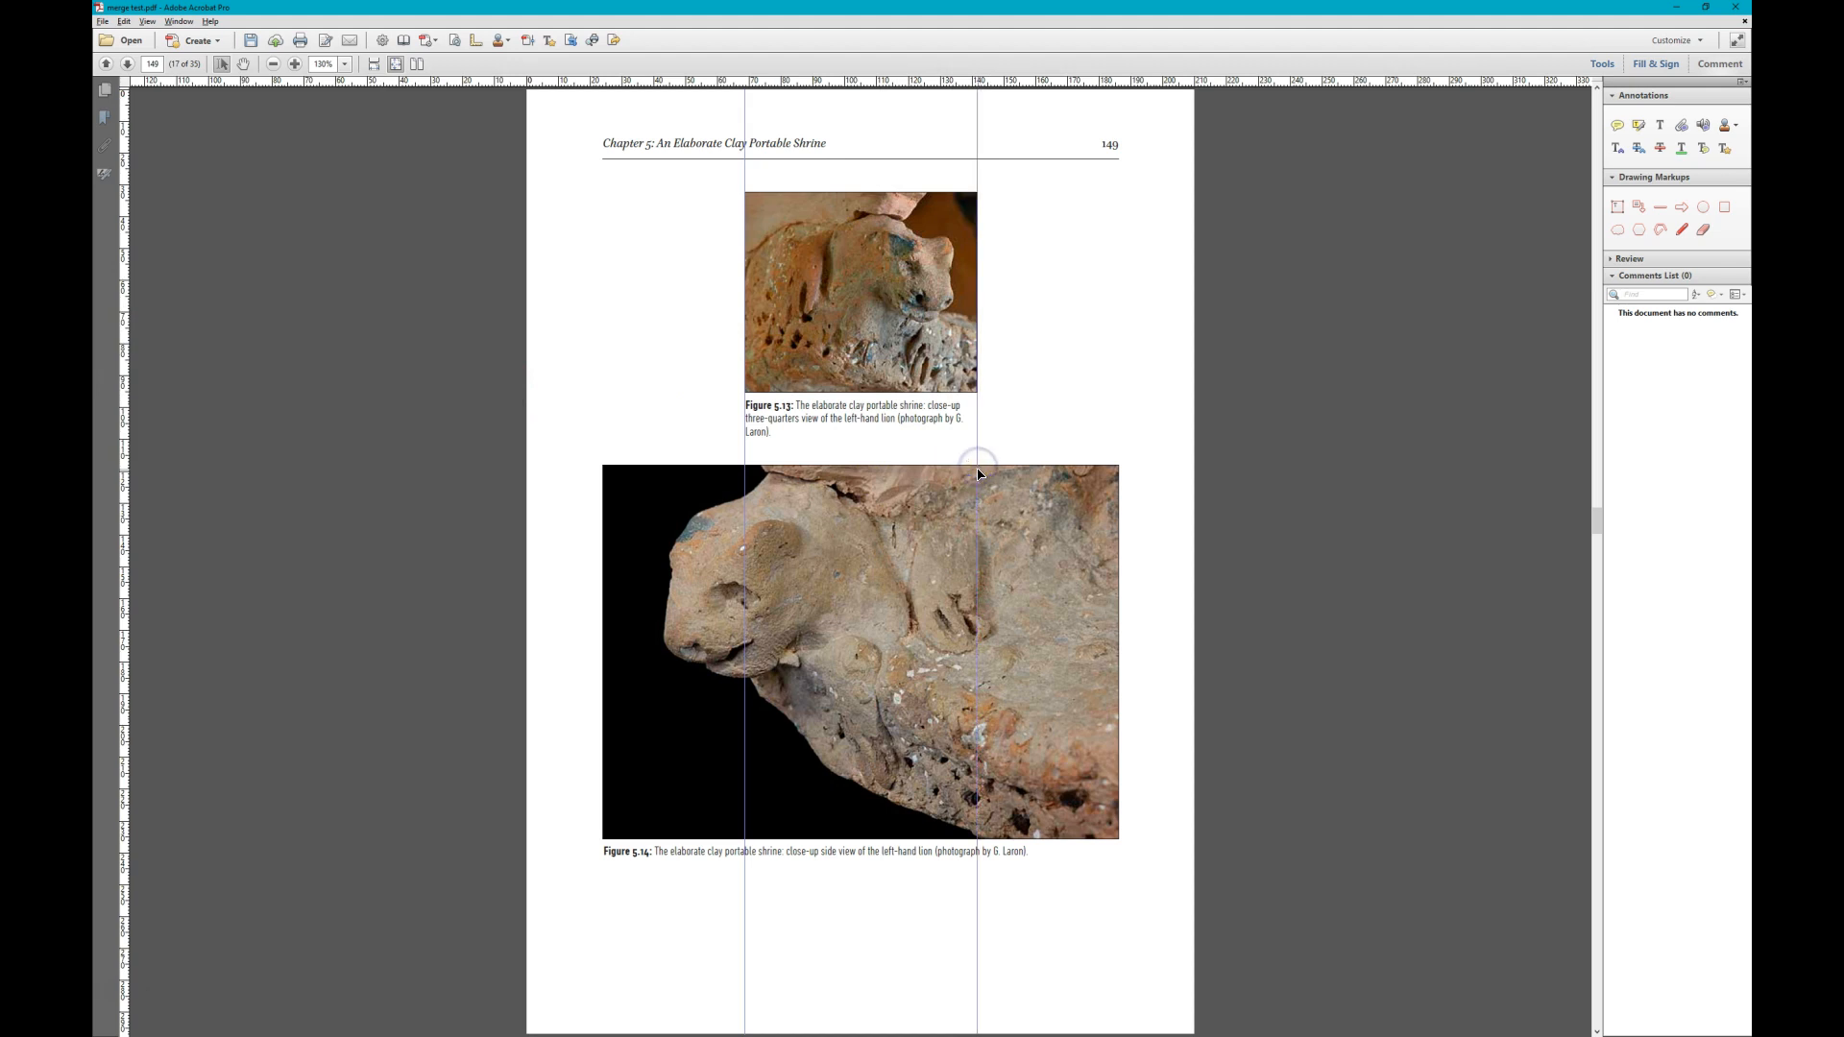
- Look through the figures up to page 155 and return to the chapter's first page
{"action": "scroll", "coordinate": [979, 473], "scroll_direction": "down", "scroll_amount": 2}
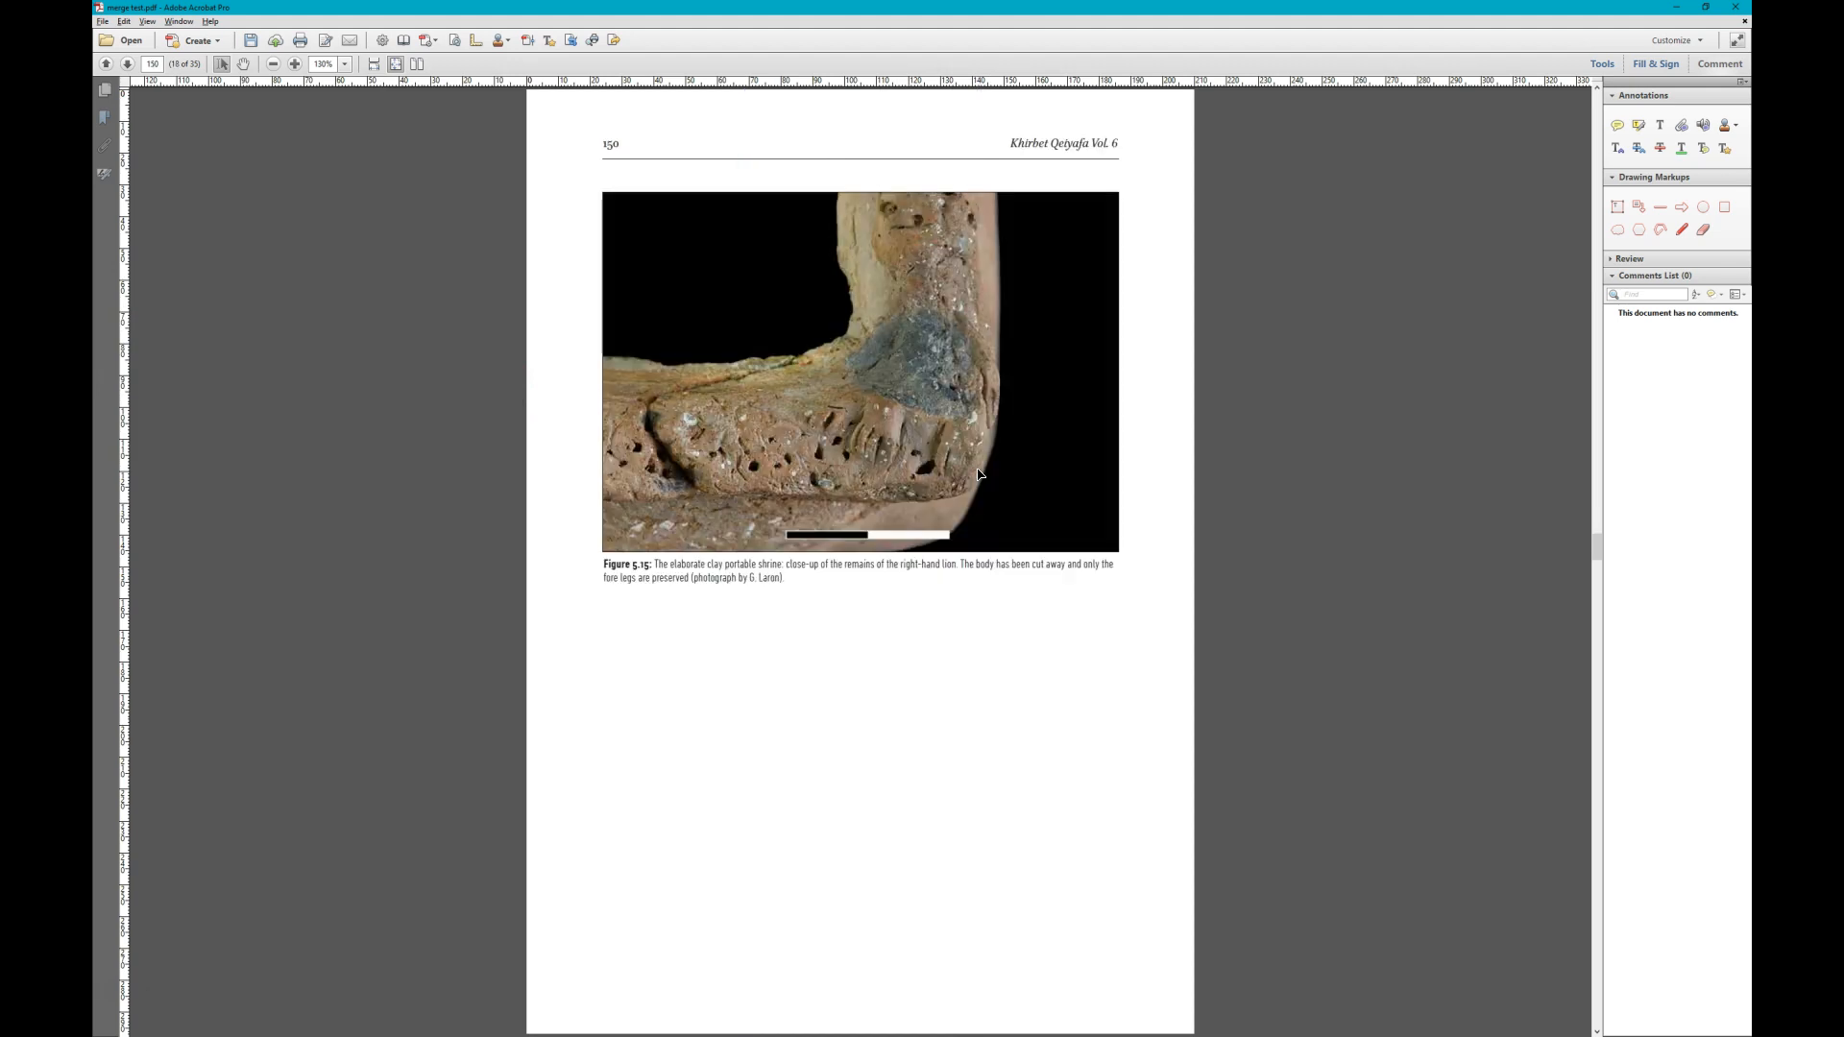
{"action": "scroll", "coordinate": [978, 474], "scroll_direction": "down", "scroll_amount": 2}
{"action": "scroll", "coordinate": [978, 473], "scroll_direction": "down", "scroll_amount": 8}
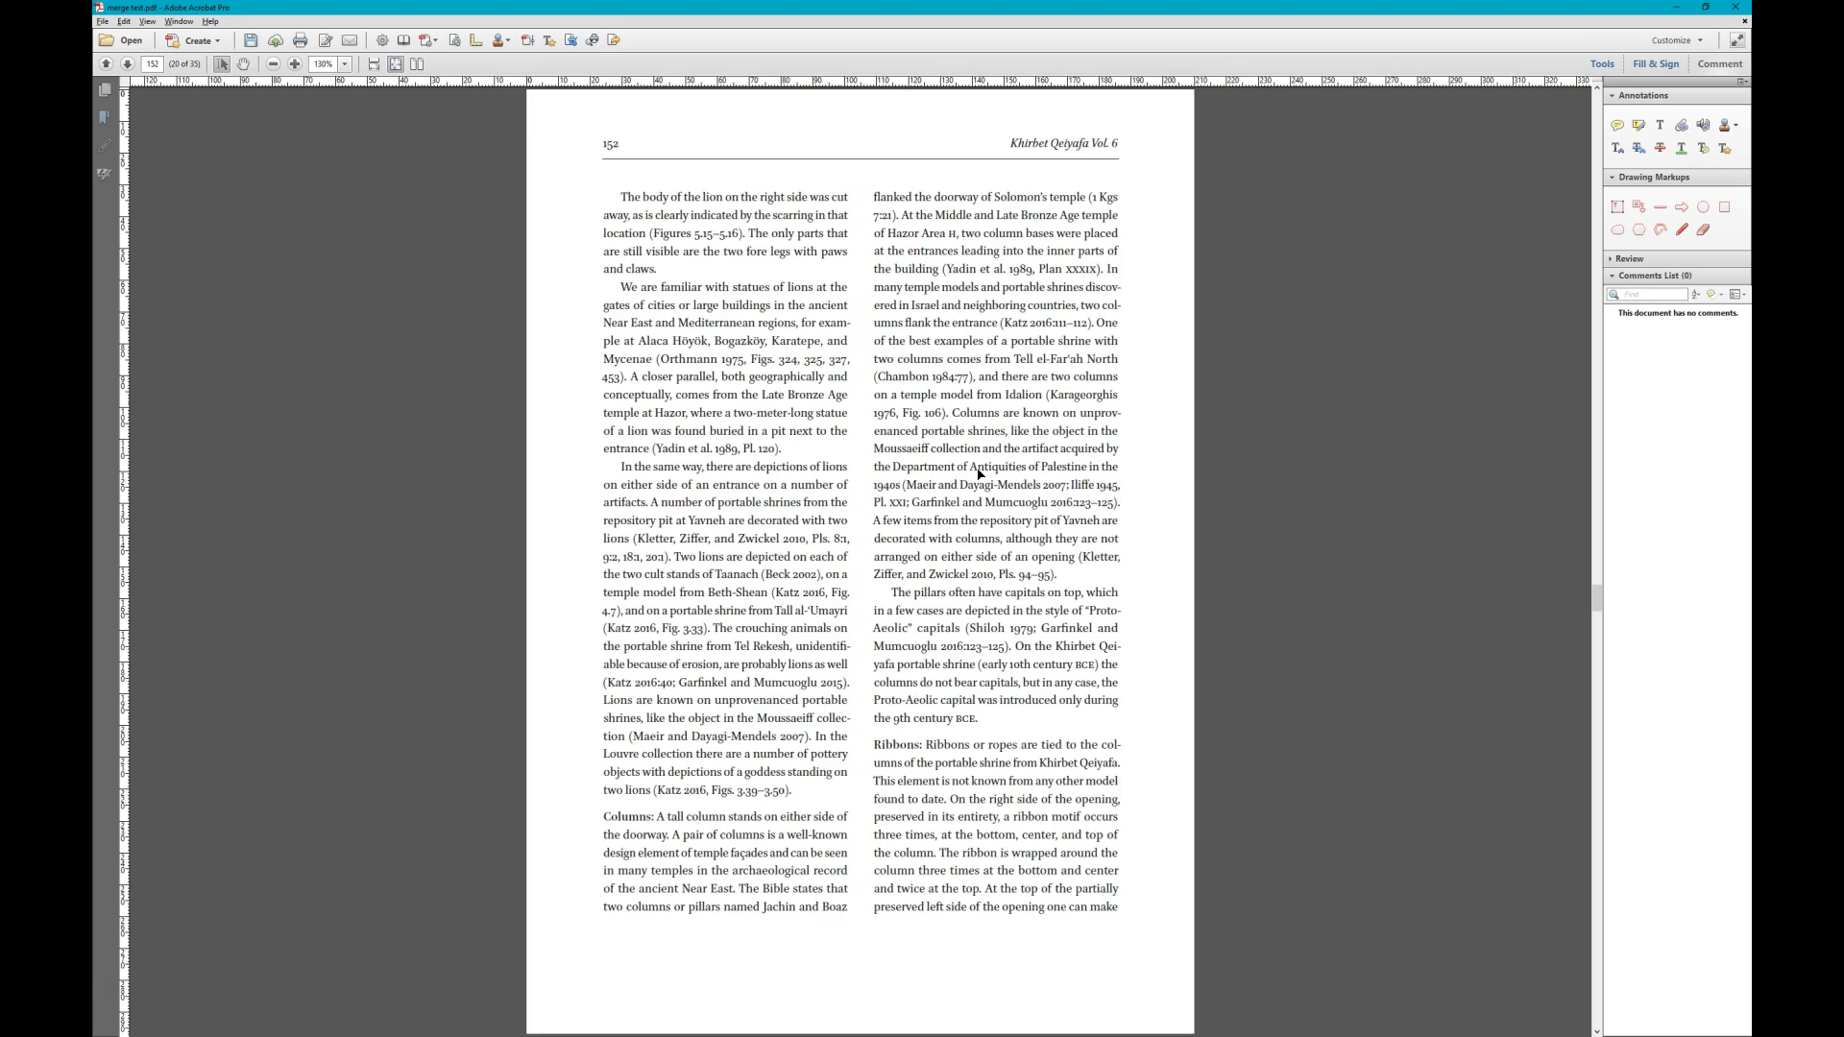
{"action": "scroll", "coordinate": [978, 474], "scroll_direction": "down", "scroll_amount": 4}
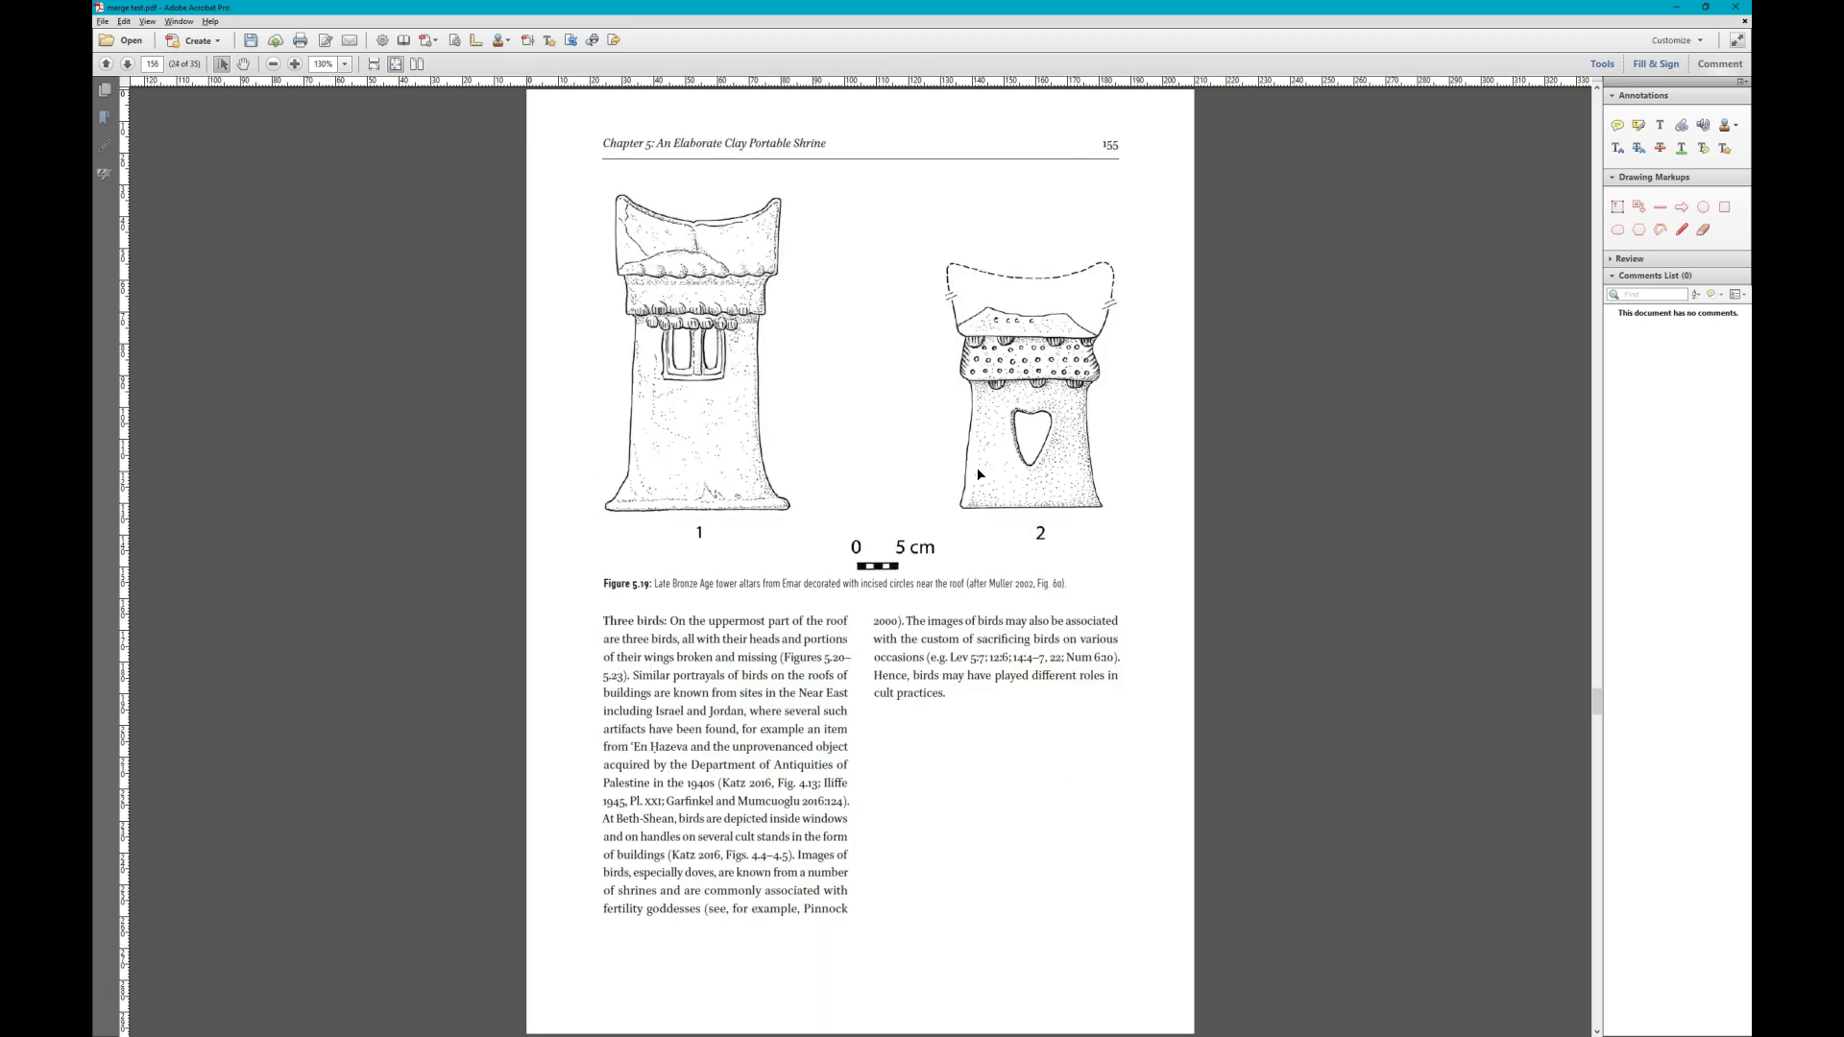
{"action": "key", "text": "Home"}
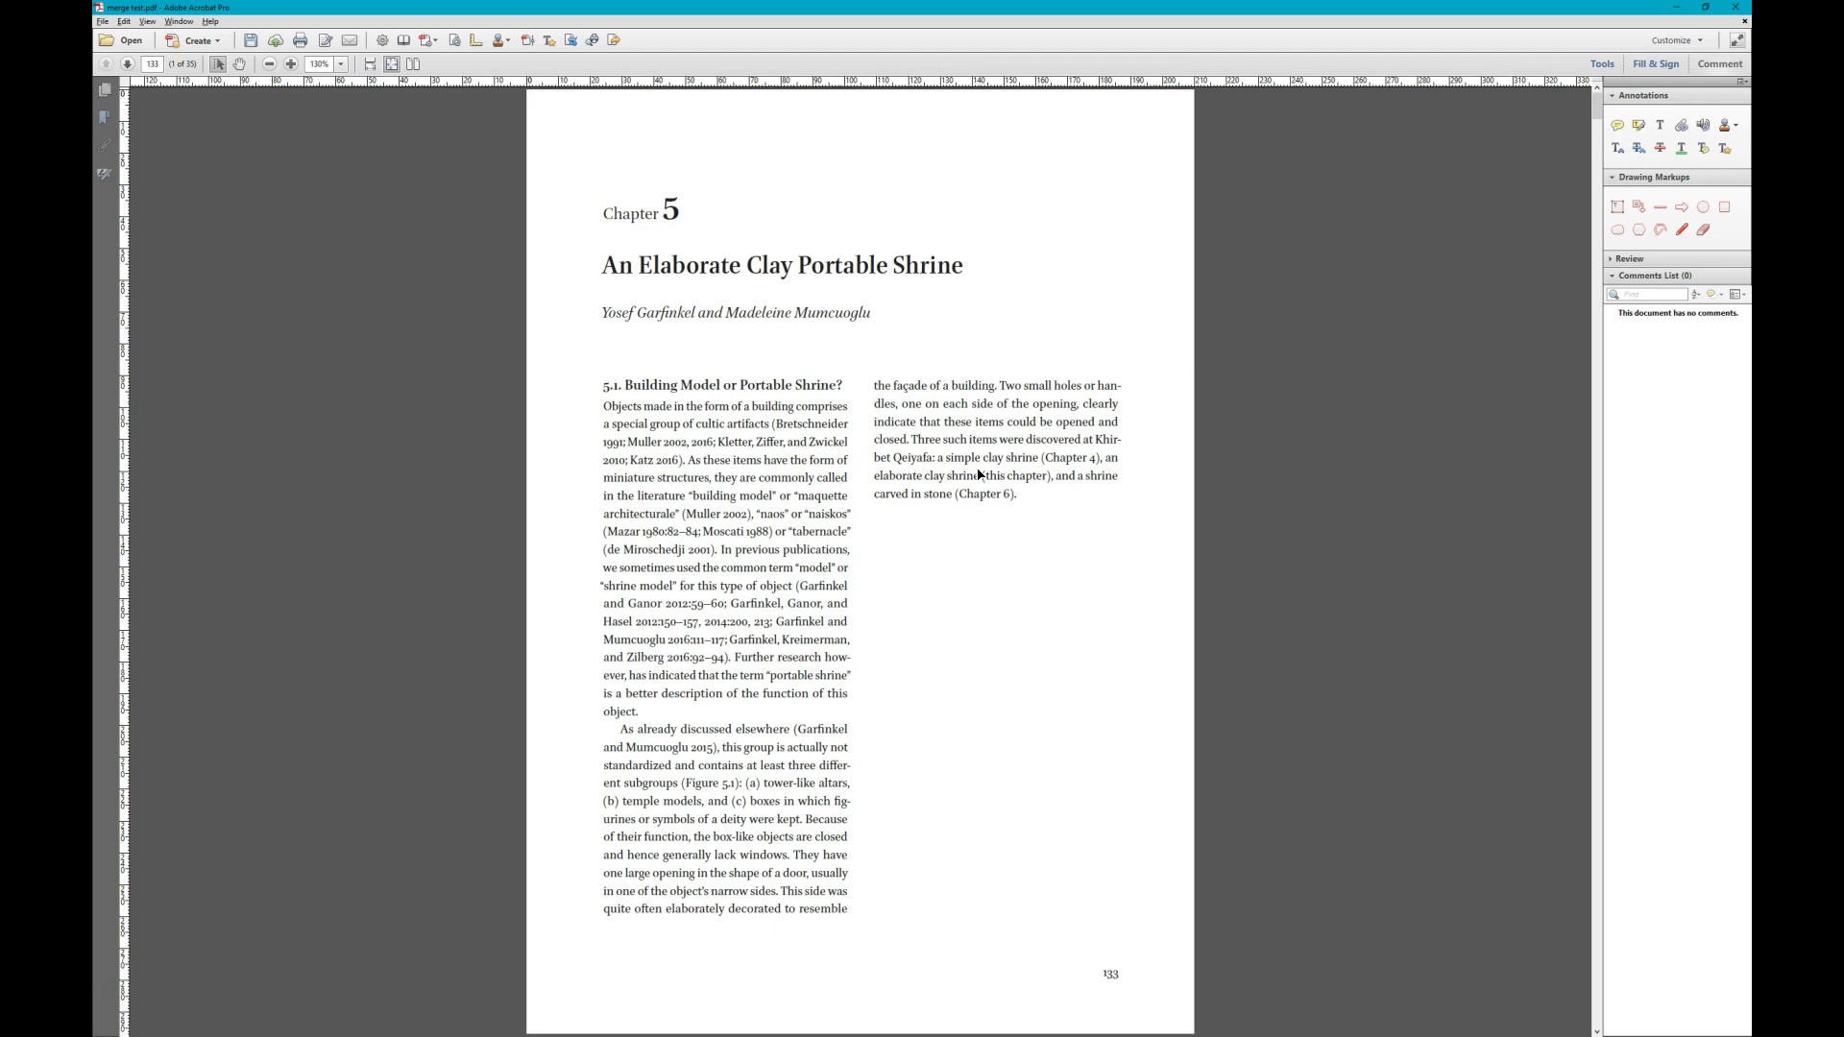
- Add a sticky note reading "1 col" on drawing B of Figure 5.1 on page 134
{"action": "scroll", "coordinate": [978, 474], "scroll_direction": "down", "scroll_amount": 2}
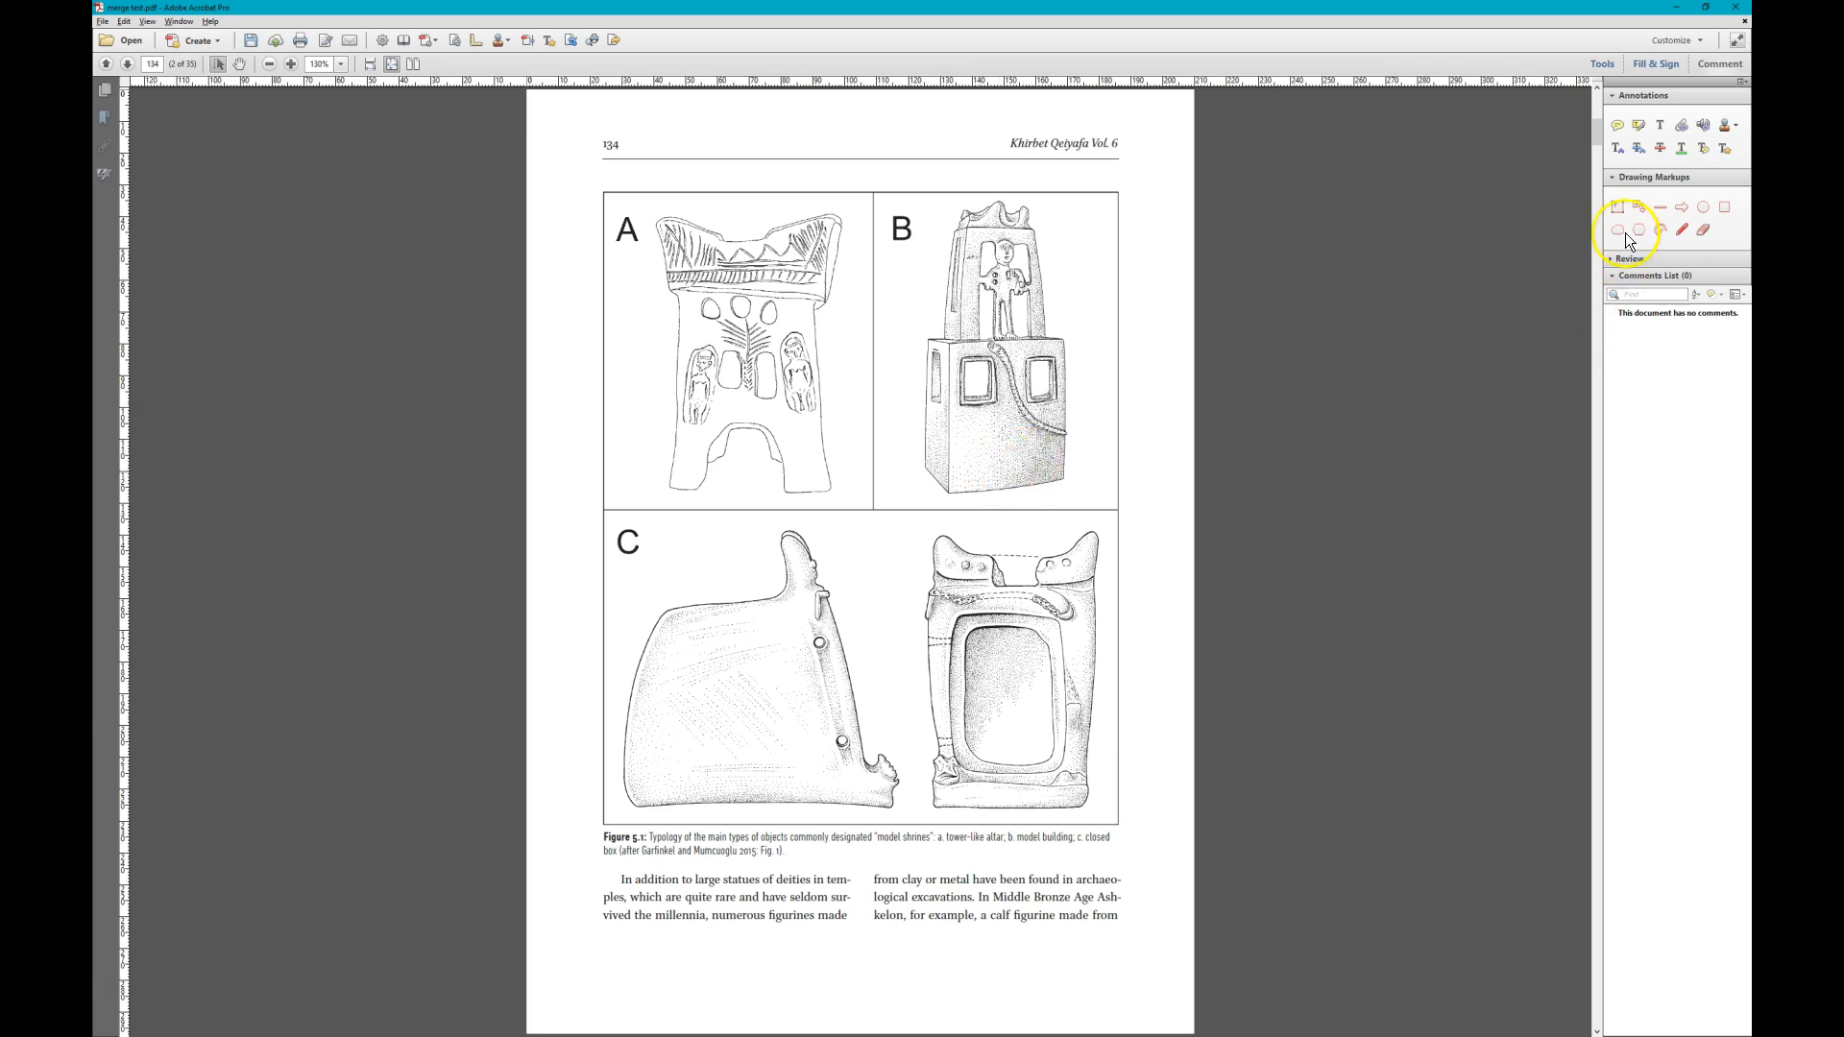
{"action": "left_click", "coordinate": [1617, 126]}
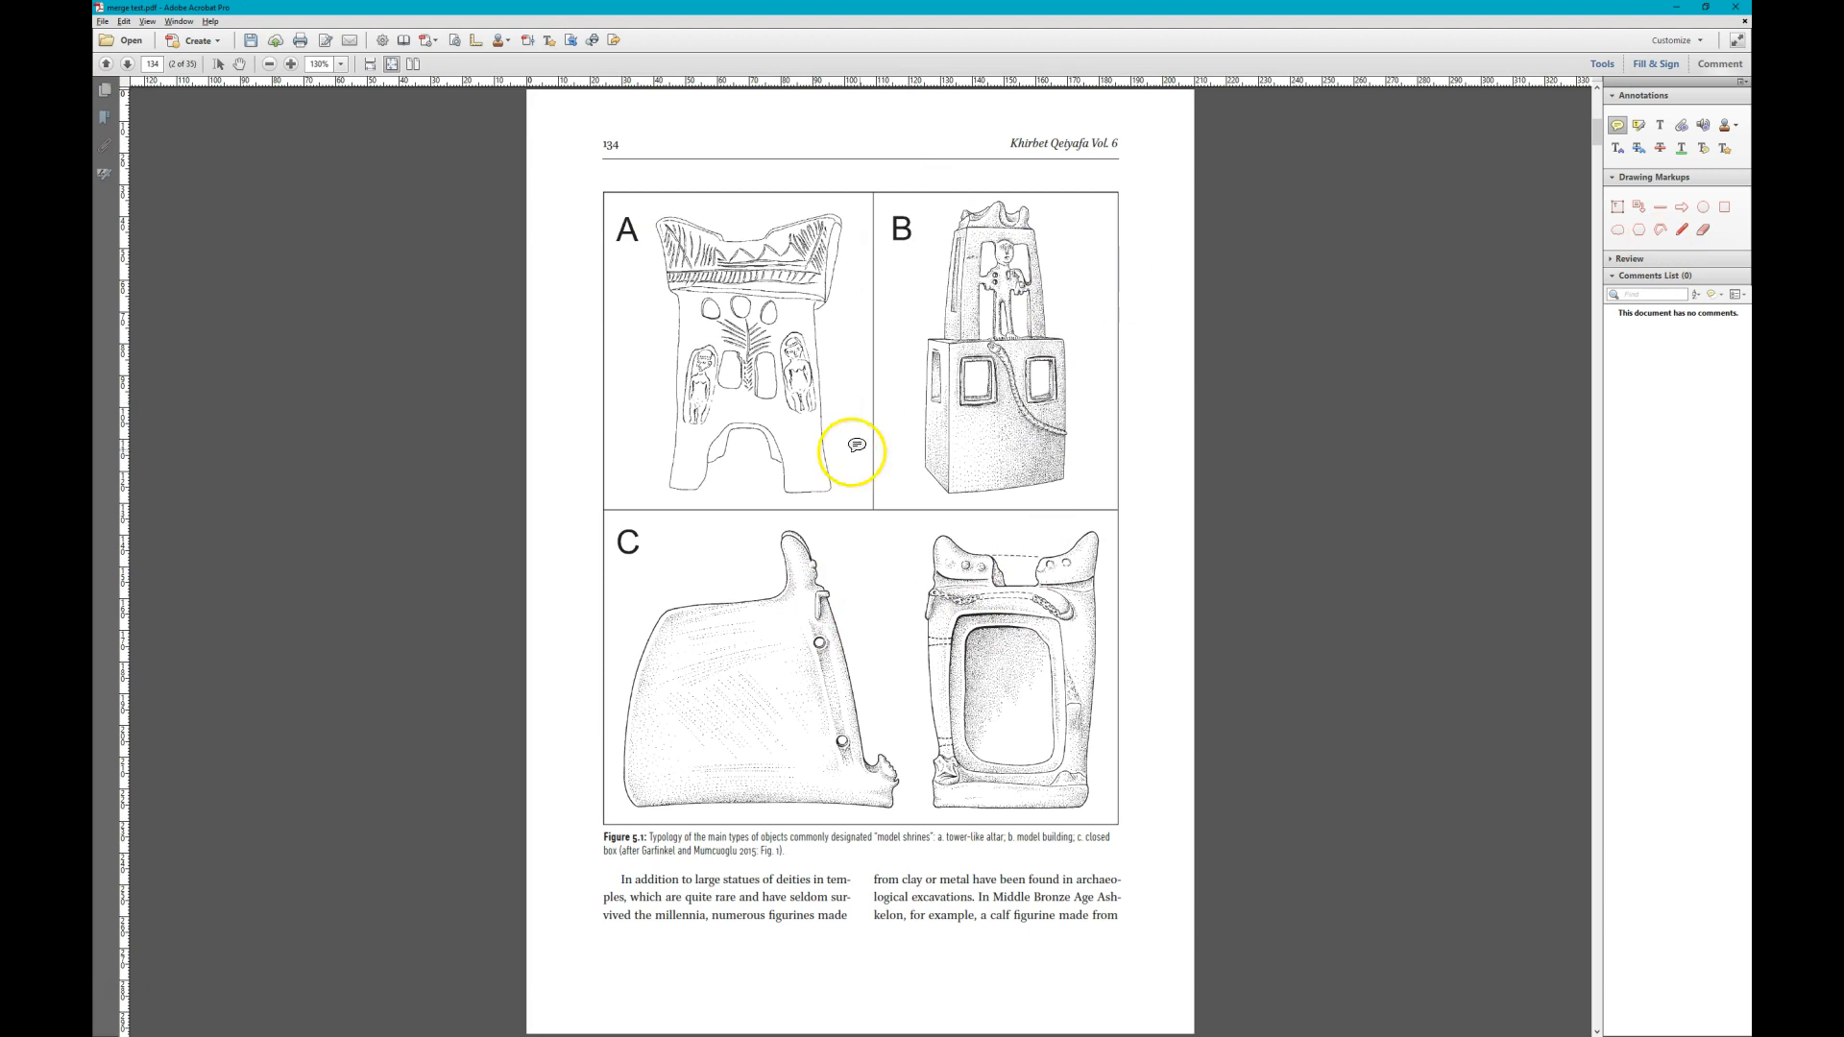
{"action": "scroll", "coordinate": [1107, 470], "scroll_direction": "down", "scroll_amount": 2}
{"action": "scroll", "coordinate": [1008, 473], "scroll_direction": "down", "scroll_amount": 1}
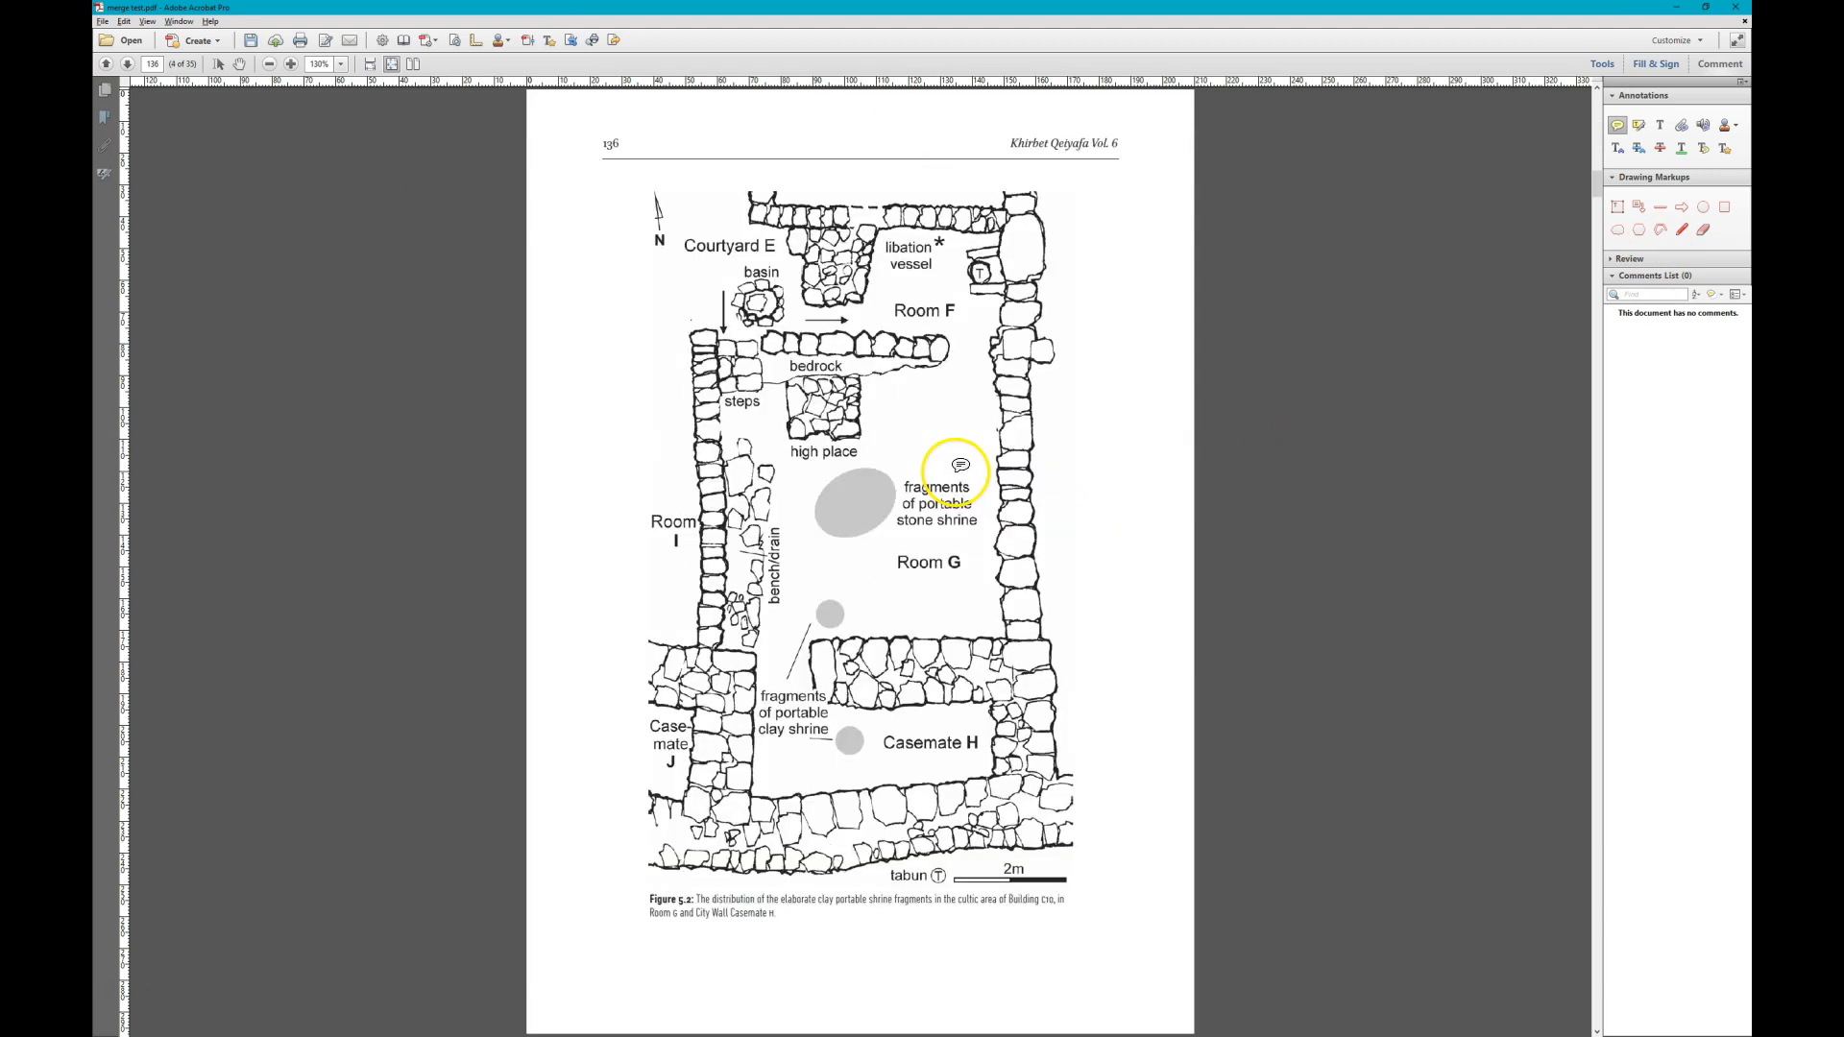
{"action": "scroll", "coordinate": [1147, 478], "scroll_direction": "up", "scroll_amount": 2}
{"action": "scroll", "coordinate": [1171, 477], "scroll_direction": "up", "scroll_amount": 1}
{"action": "scroll", "coordinate": [1162, 453], "scroll_direction": "down", "scroll_amount": 1}
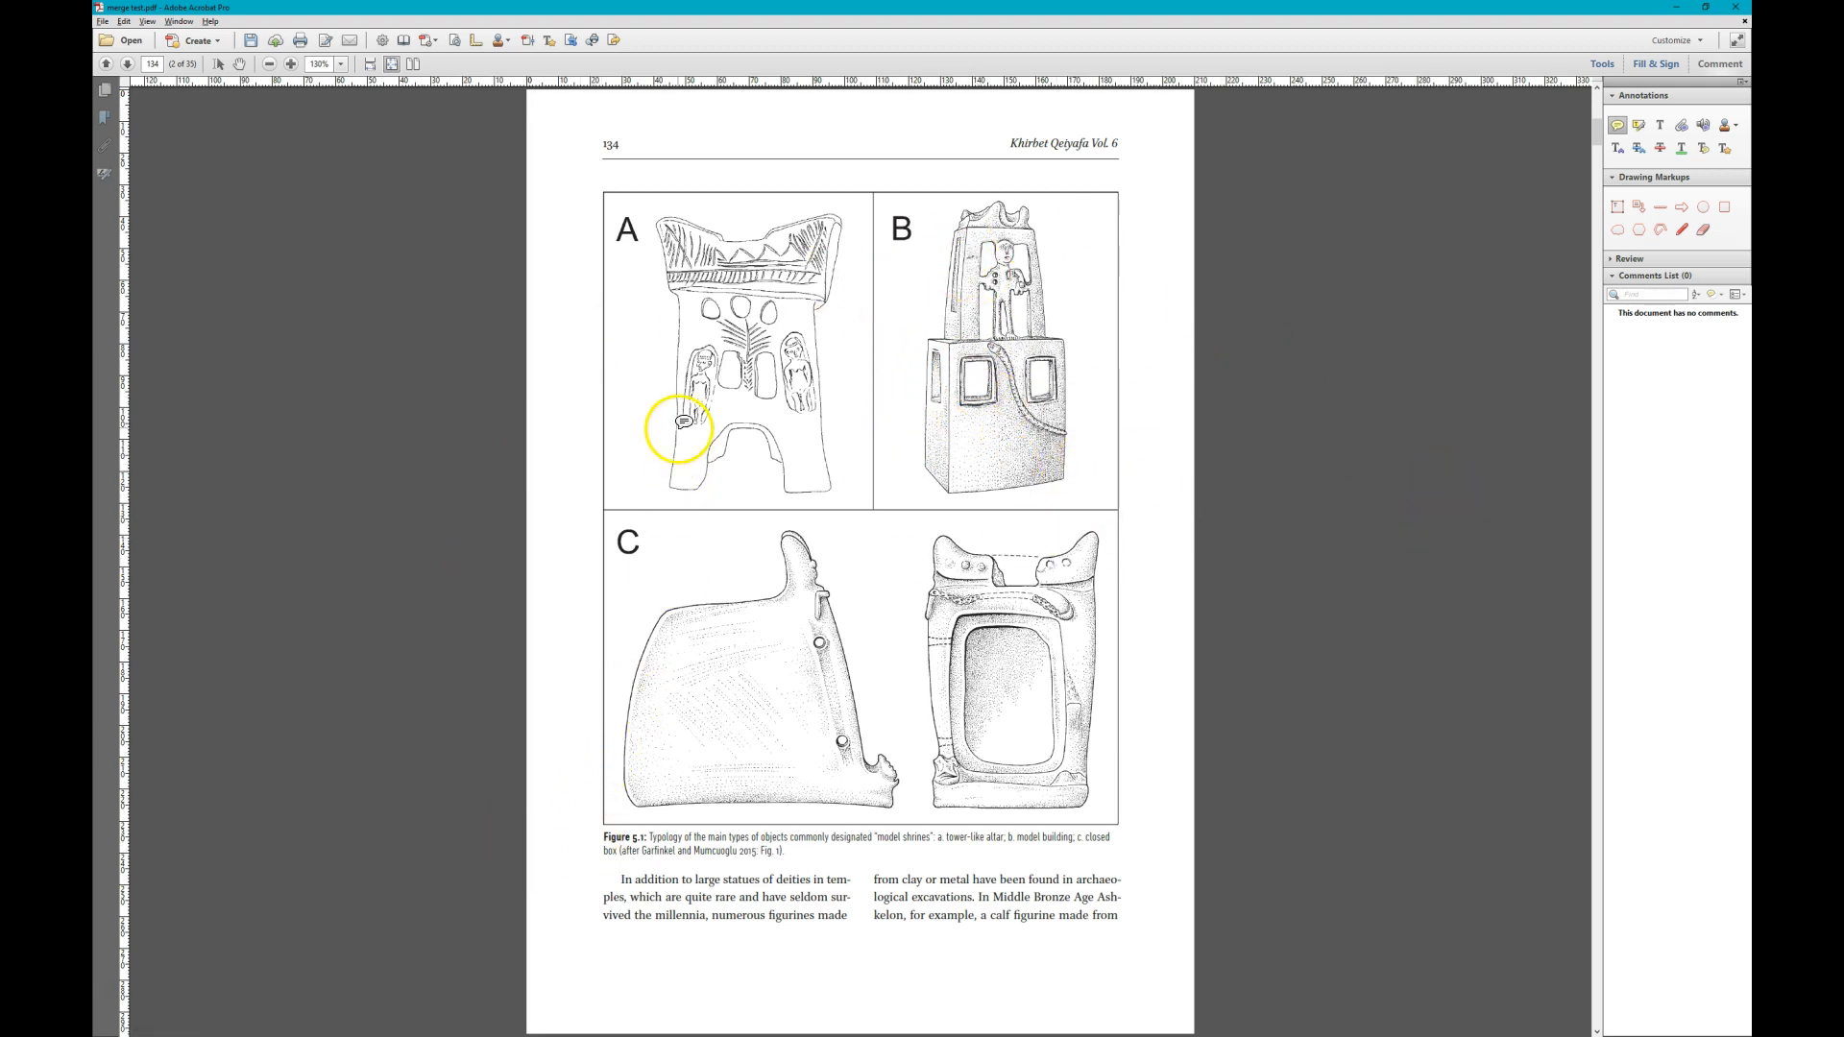
{"action": "left_click", "coordinate": [907, 403]}
{"action": "type", "text": "1 col"}
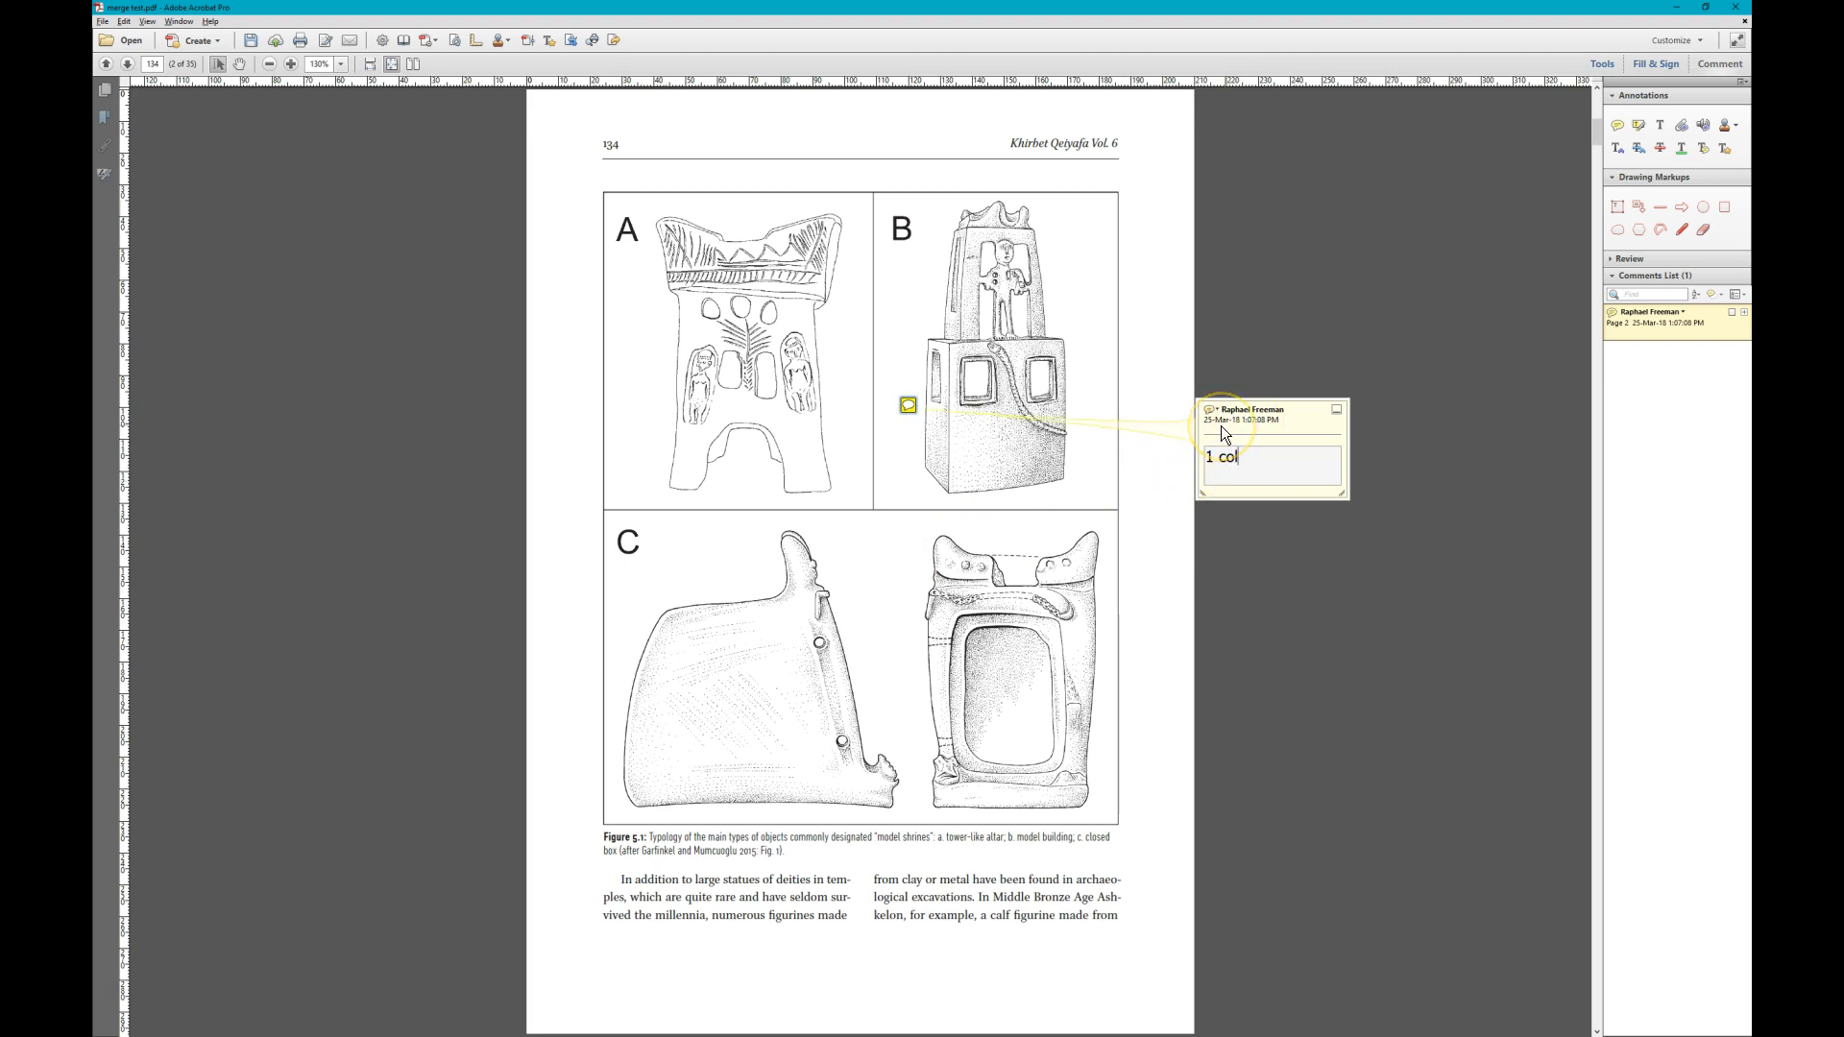
{"action": "key", "text": "Escape"}
{"action": "mouse_move", "coordinate": [905, 404]}
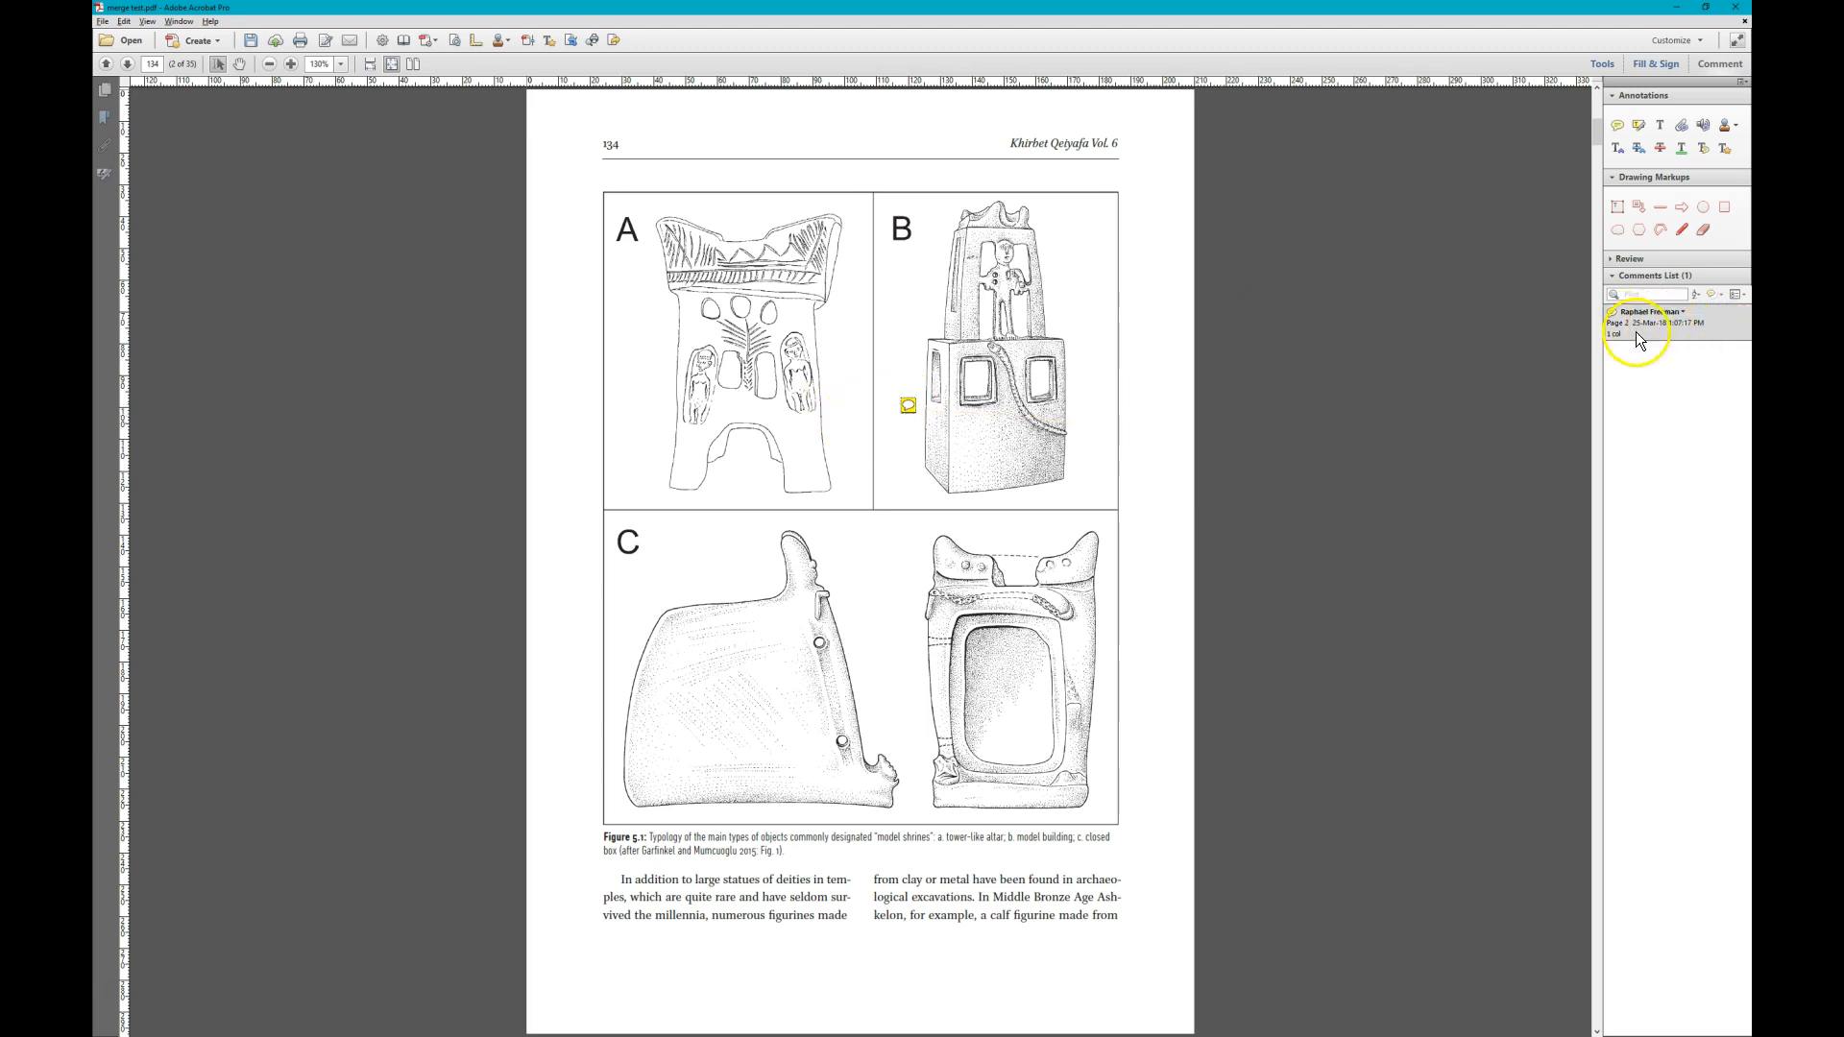
- Add a sticky note reading "11cm" on the Figure 5.2 site plan on page 136
{"action": "scroll", "coordinate": [997, 475], "scroll_direction": "down", "scroll_amount": 1}
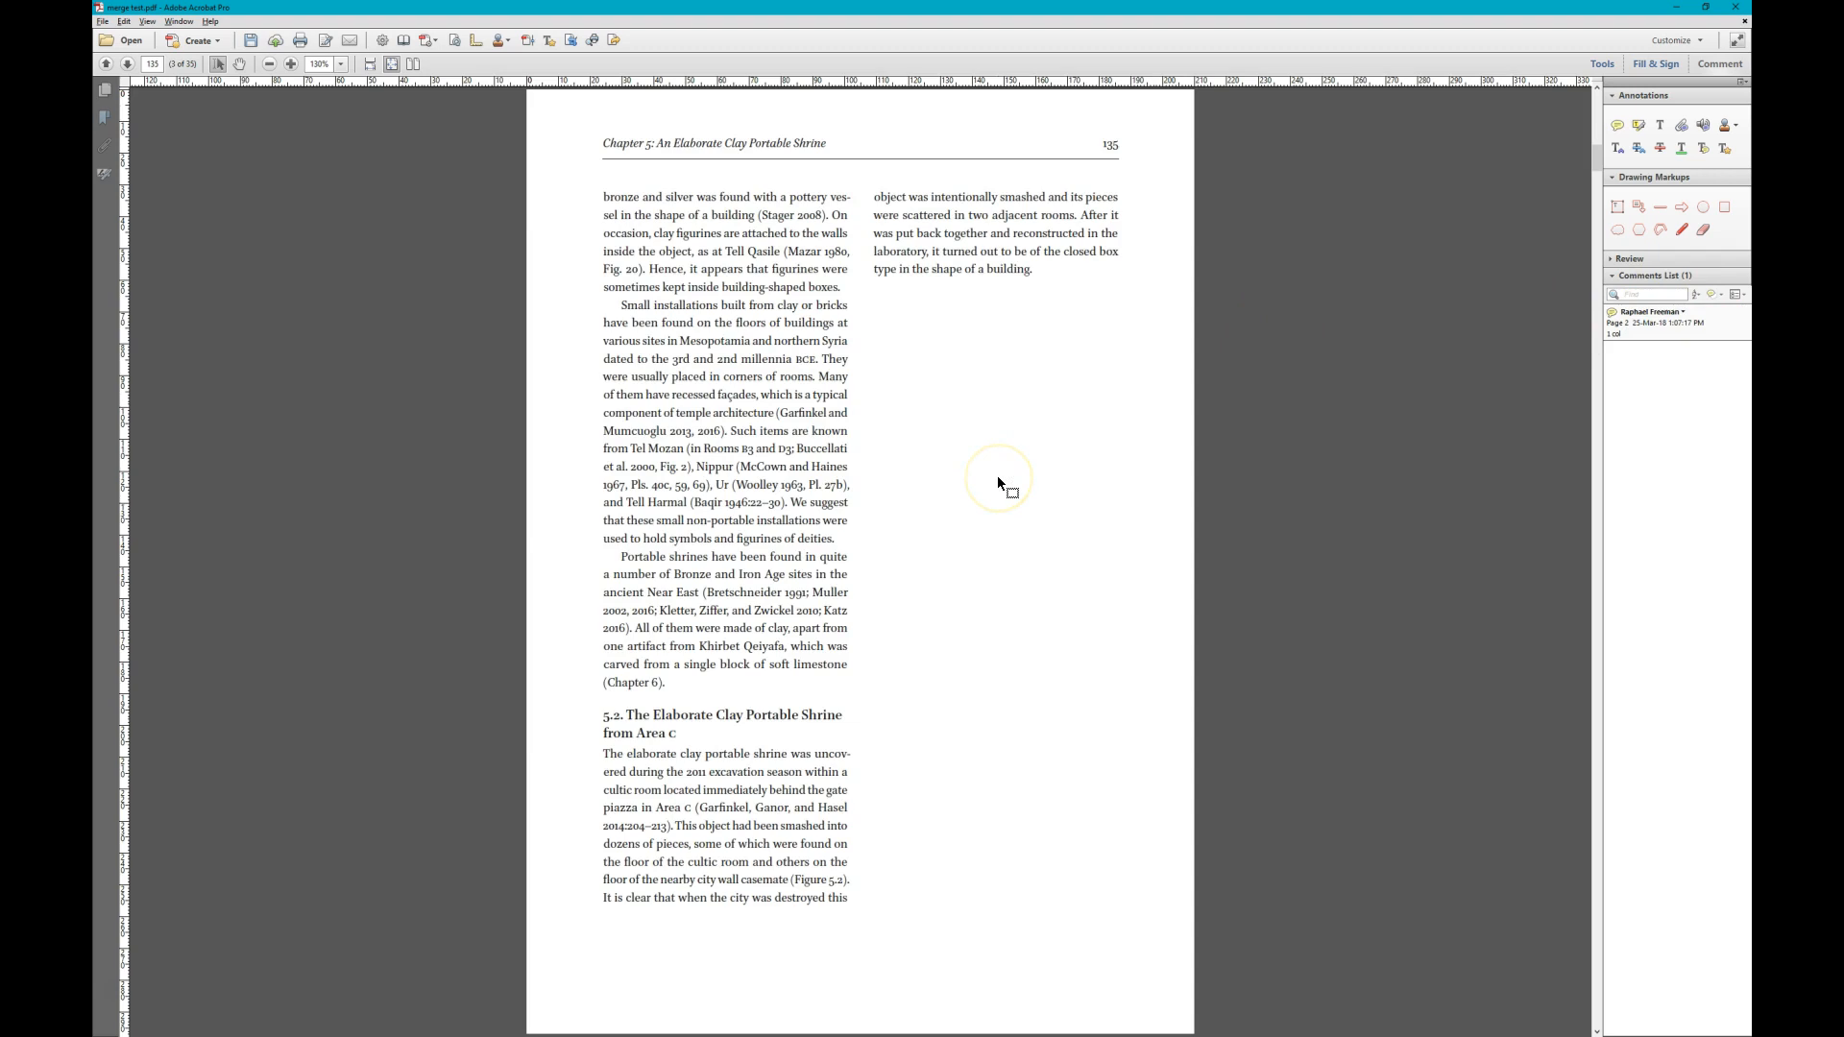
{"action": "scroll", "coordinate": [996, 476], "scroll_direction": "up", "scroll_amount": 1}
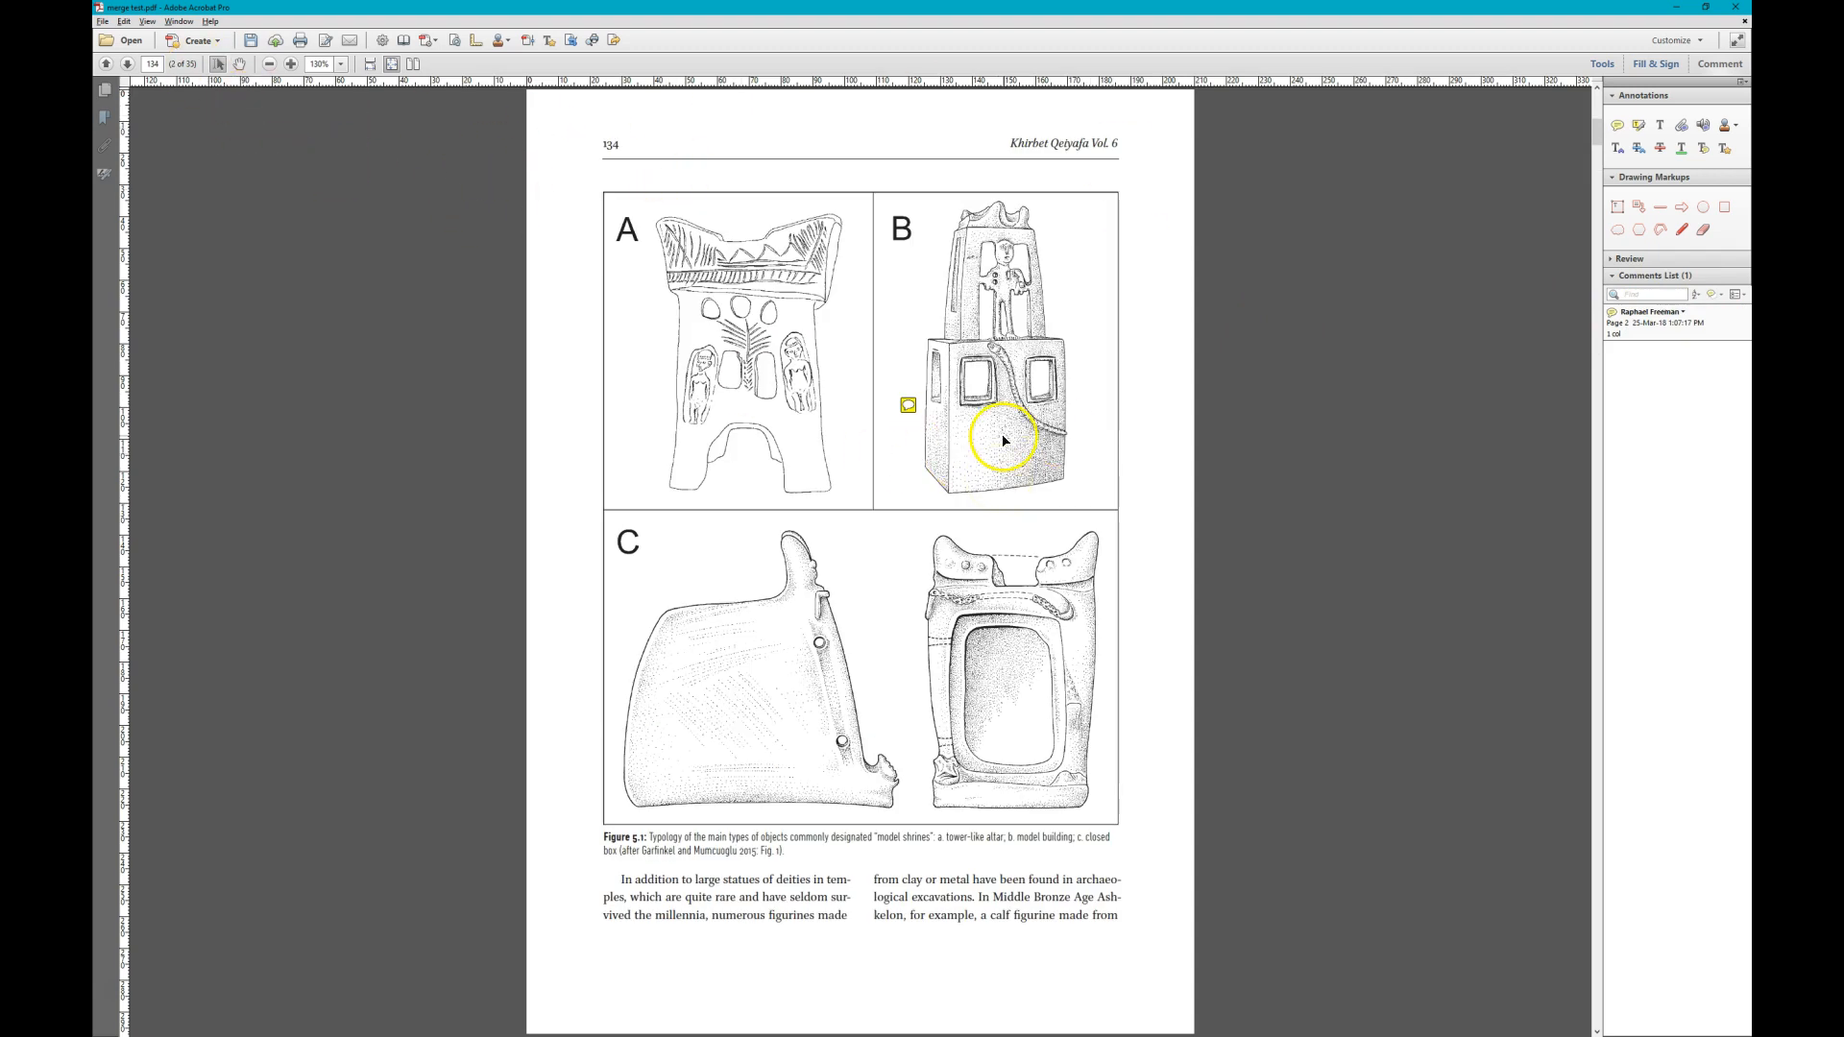
{"action": "scroll", "coordinate": [992, 432], "scroll_direction": "down", "scroll_amount": 1}
{"action": "scroll", "coordinate": [914, 362], "scroll_direction": "down", "scroll_amount": 1}
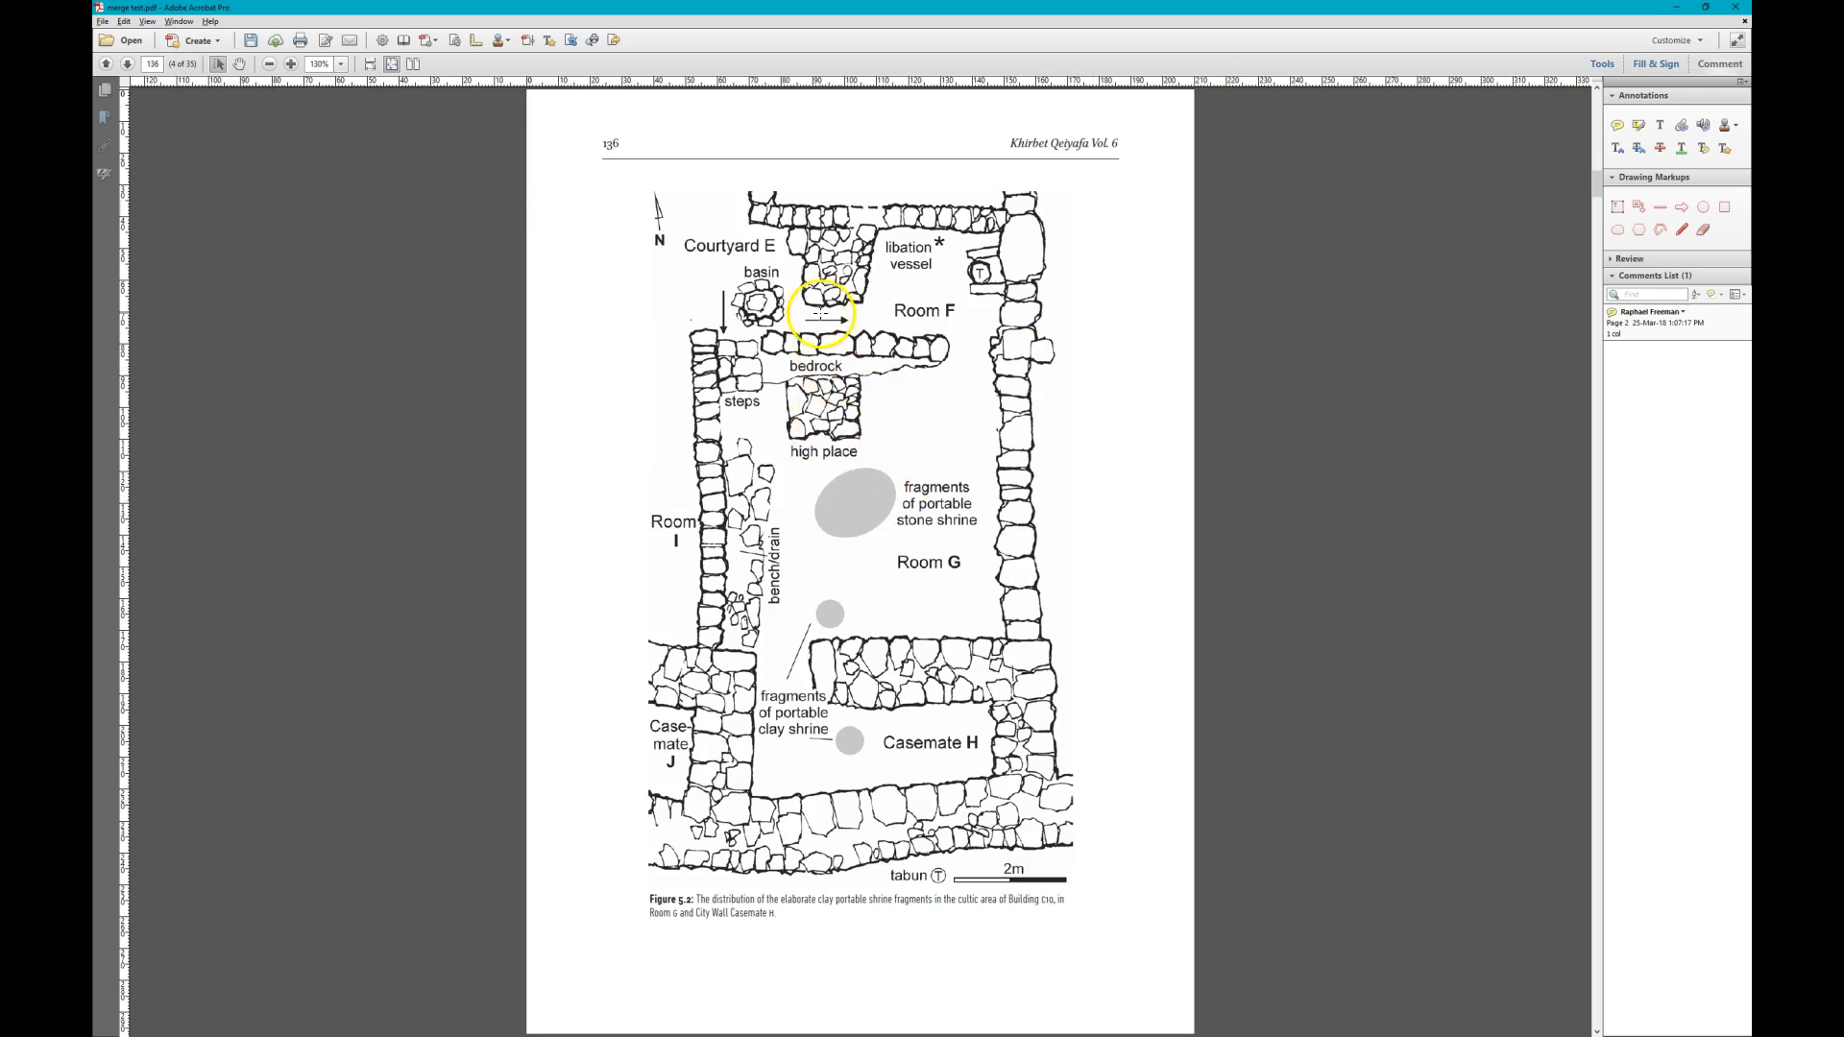
{"action": "left_click", "coordinate": [1618, 125]}
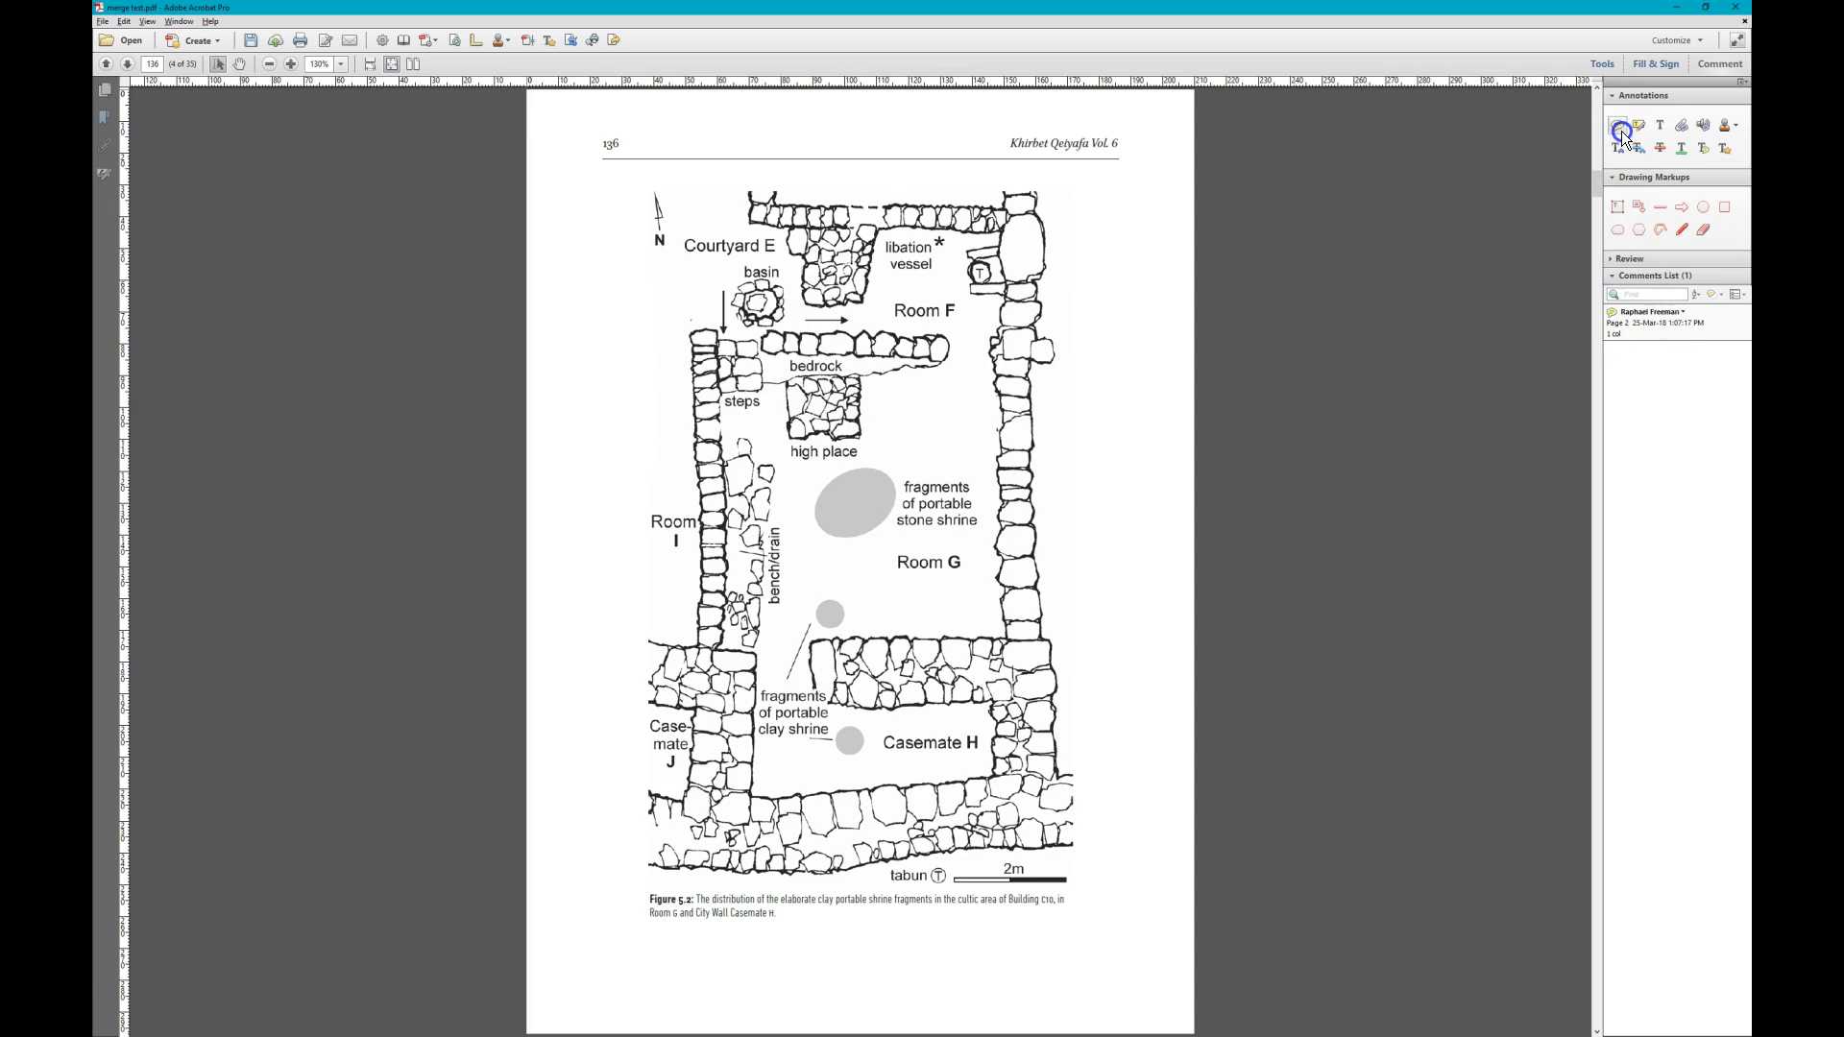
{"action": "left_click", "coordinate": [908, 390]}
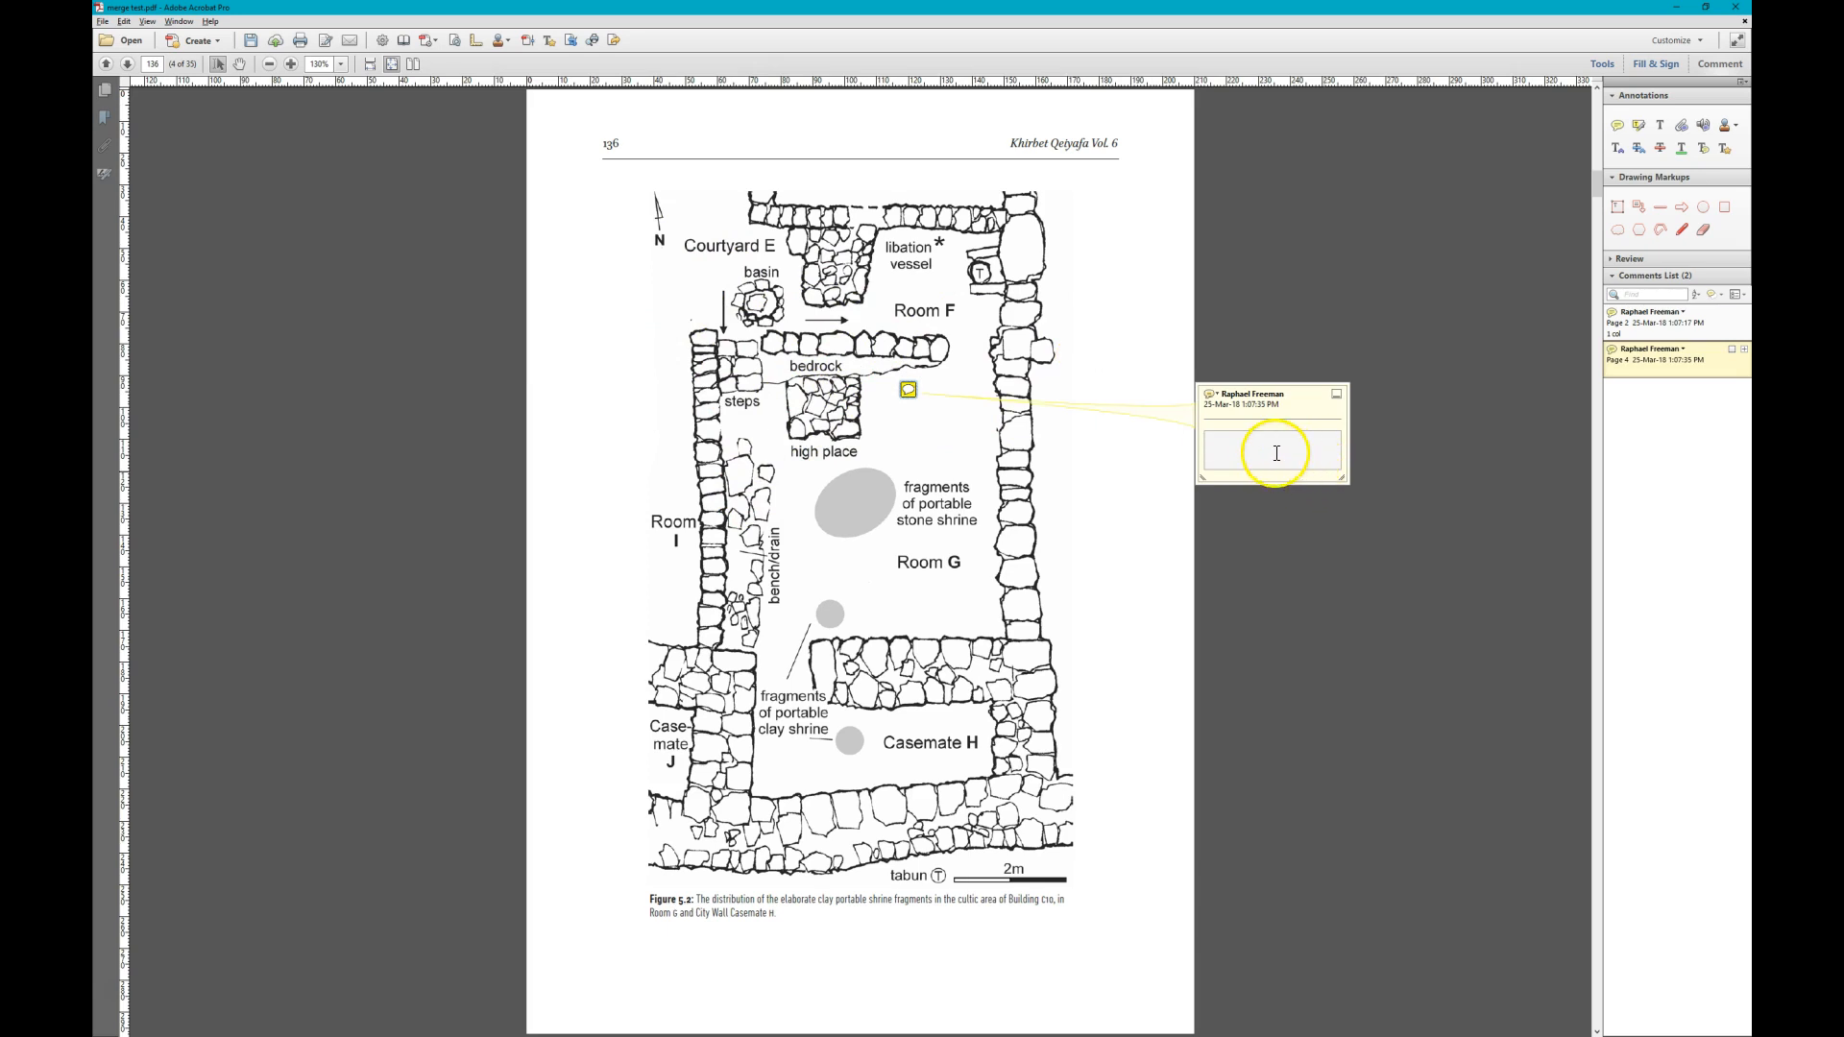
{"action": "type", "text": "11cm"}
{"action": "key", "text": "Escape"}
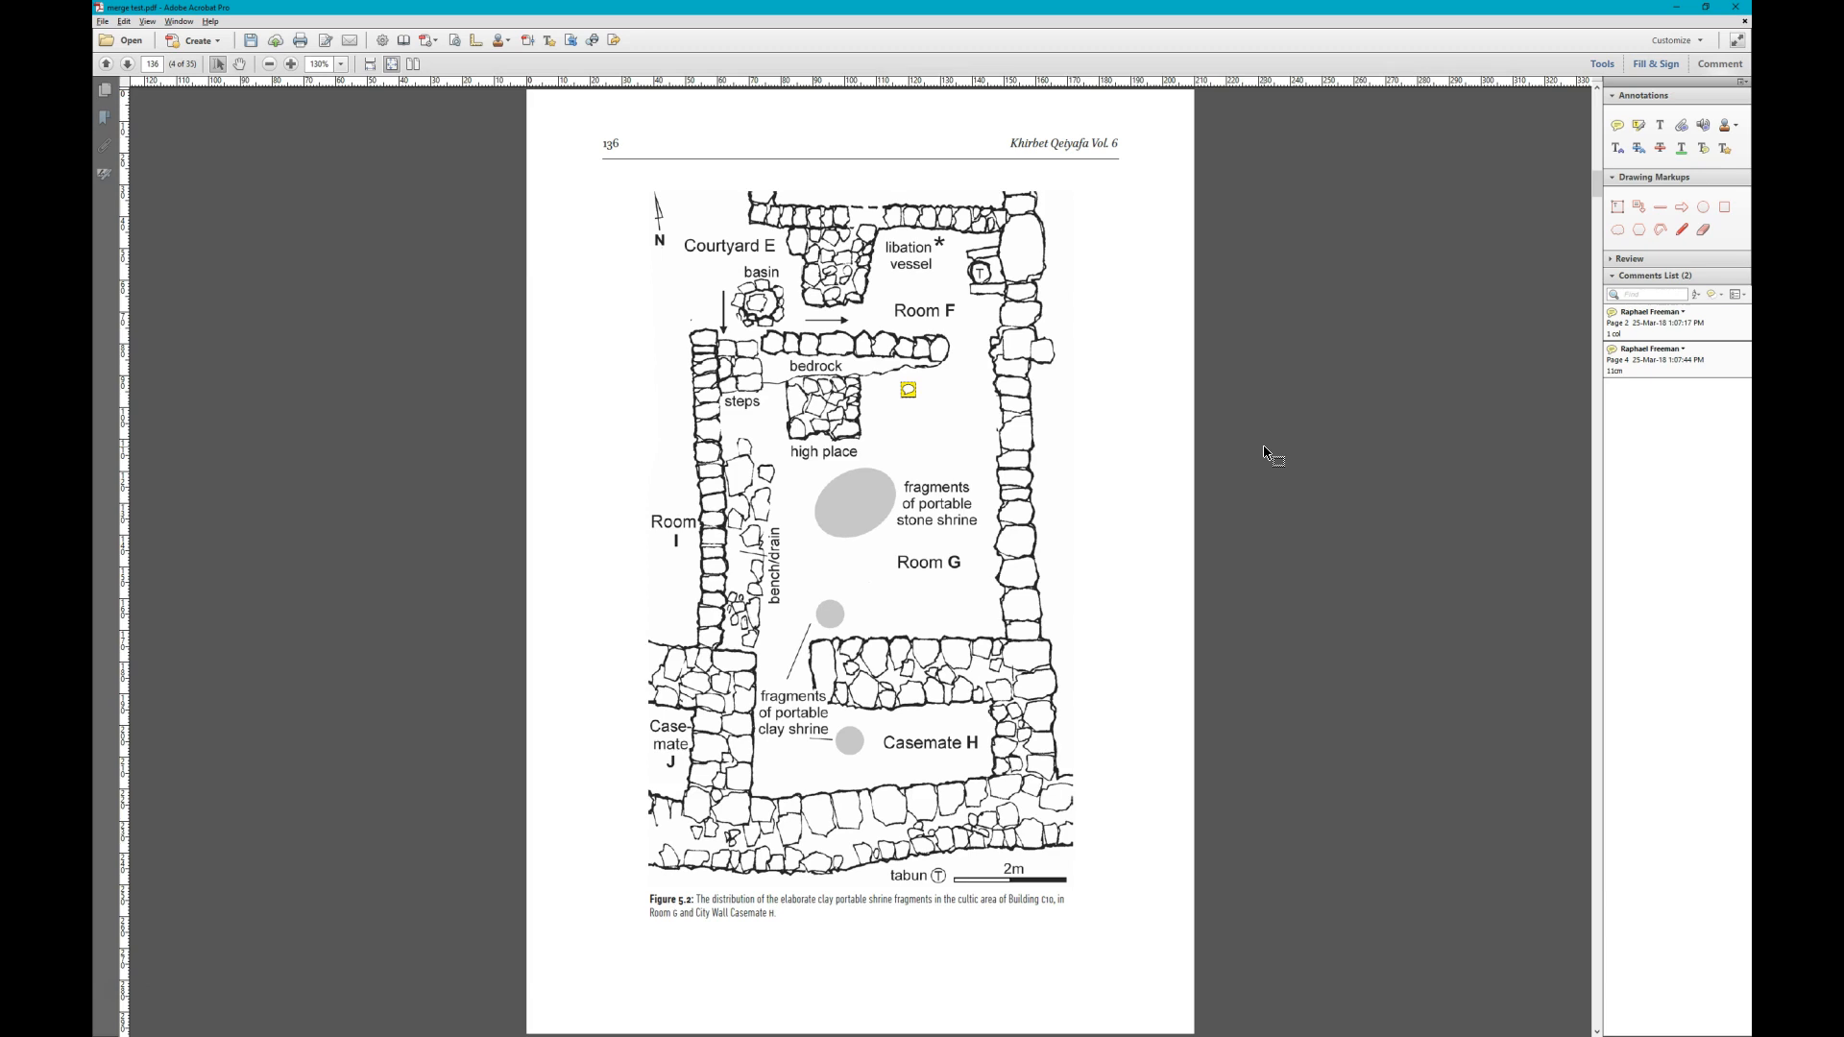
- Add a sticky note on Figure 5.3, page 137, reading "make this picture and next on same page", and check the following page
{"action": "scroll", "coordinate": [1264, 451], "scroll_direction": "down", "scroll_amount": 1}
{"action": "scroll", "coordinate": [1264, 451], "scroll_direction": "down", "scroll_amount": 1}
{"action": "scroll", "coordinate": [1264, 451], "scroll_direction": "up", "scroll_amount": 1}
{"action": "scroll", "coordinate": [1264, 452], "scroll_direction": "down", "scroll_amount": 1}
{"action": "scroll", "coordinate": [1264, 451], "scroll_direction": "up", "scroll_amount": 1}
{"action": "scroll", "coordinate": [1264, 451], "scroll_direction": "down", "scroll_amount": 1}
{"action": "scroll", "coordinate": [1264, 452], "scroll_direction": "up", "scroll_amount": 1}
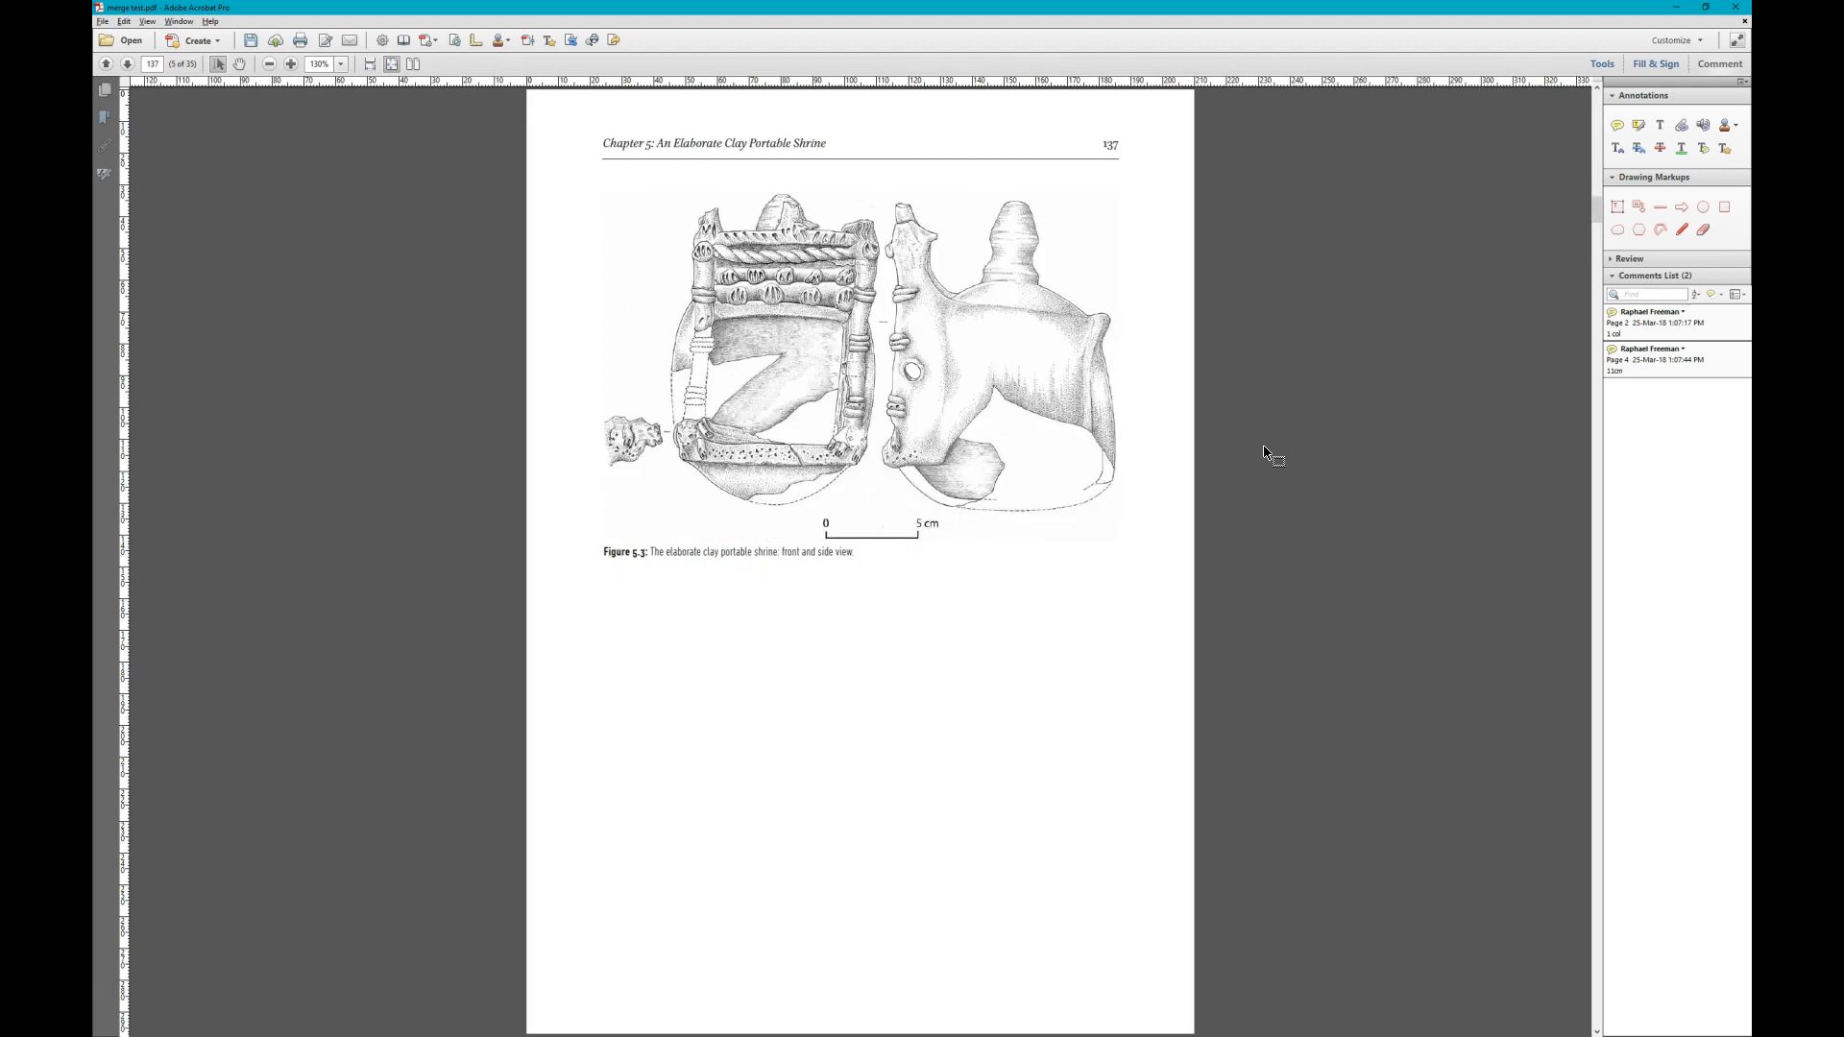
{"action": "left_click", "coordinate": [1617, 125]}
{"action": "left_click", "coordinate": [992, 353]}
{"action": "type", "text": "make t"}
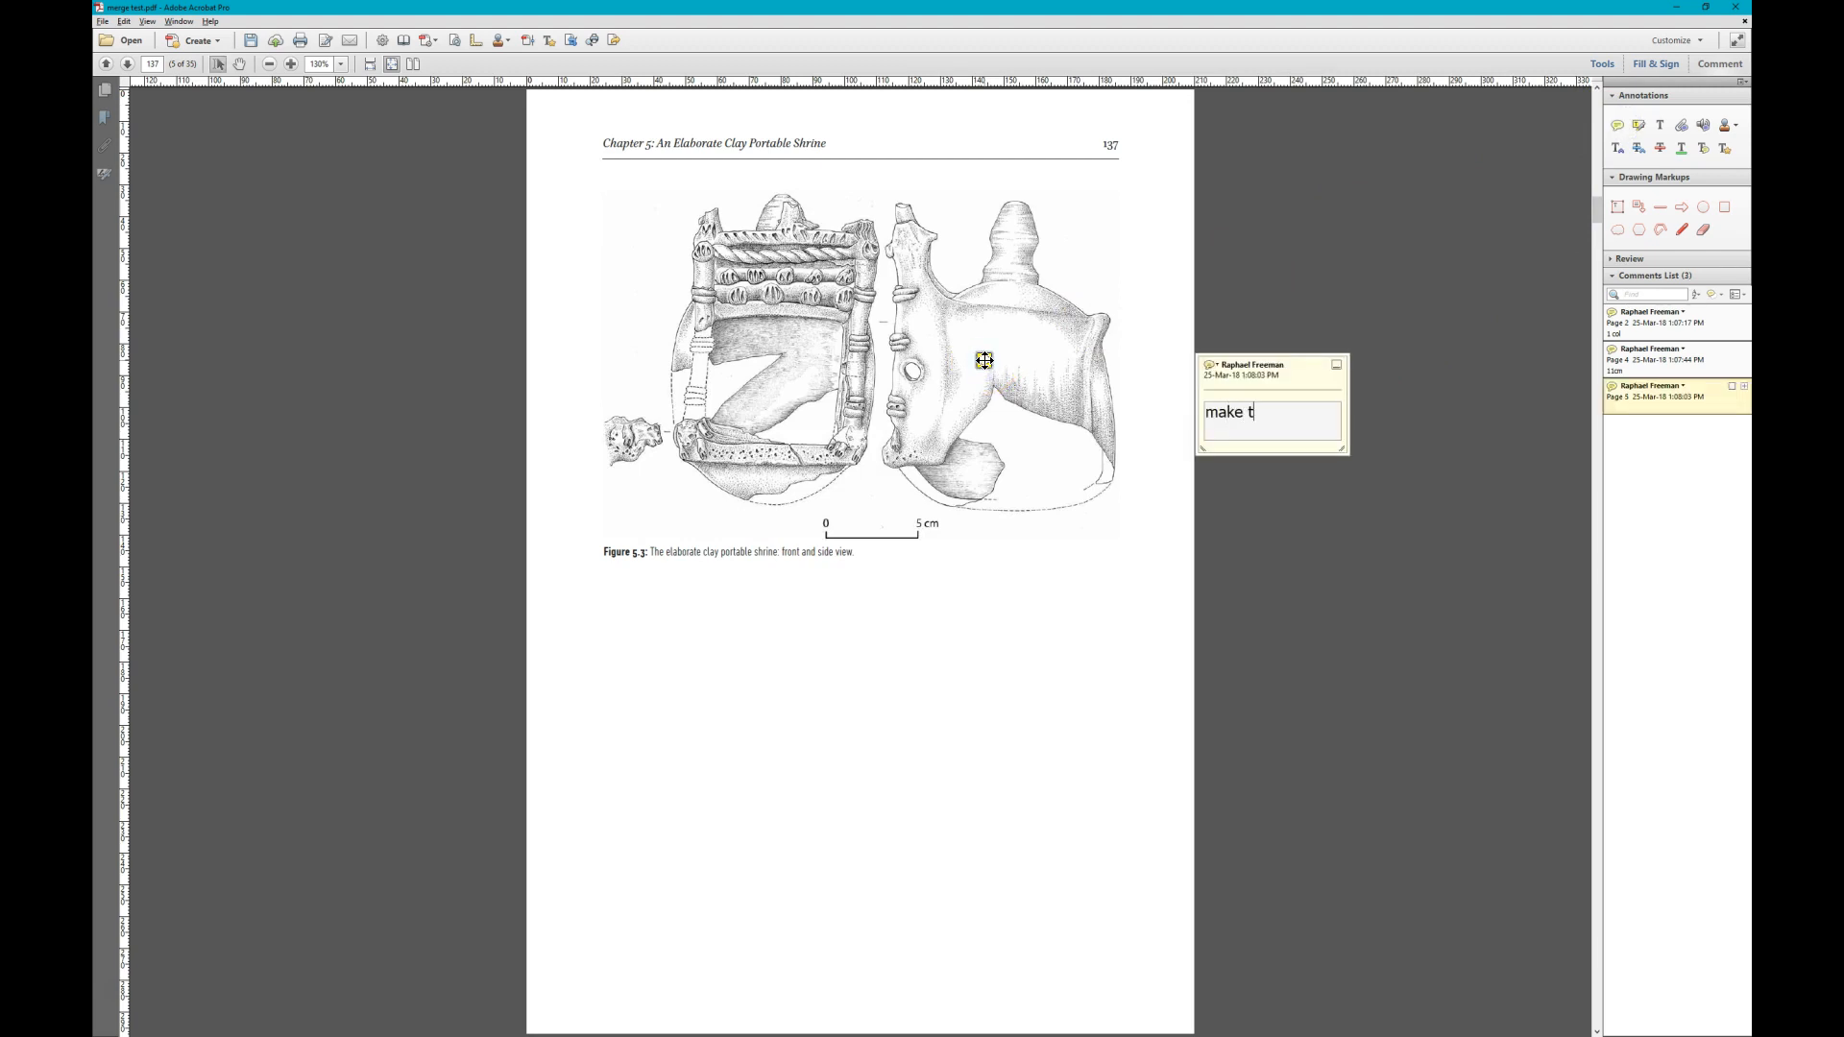
{"action": "type", "text": "his picture and next on same page"}
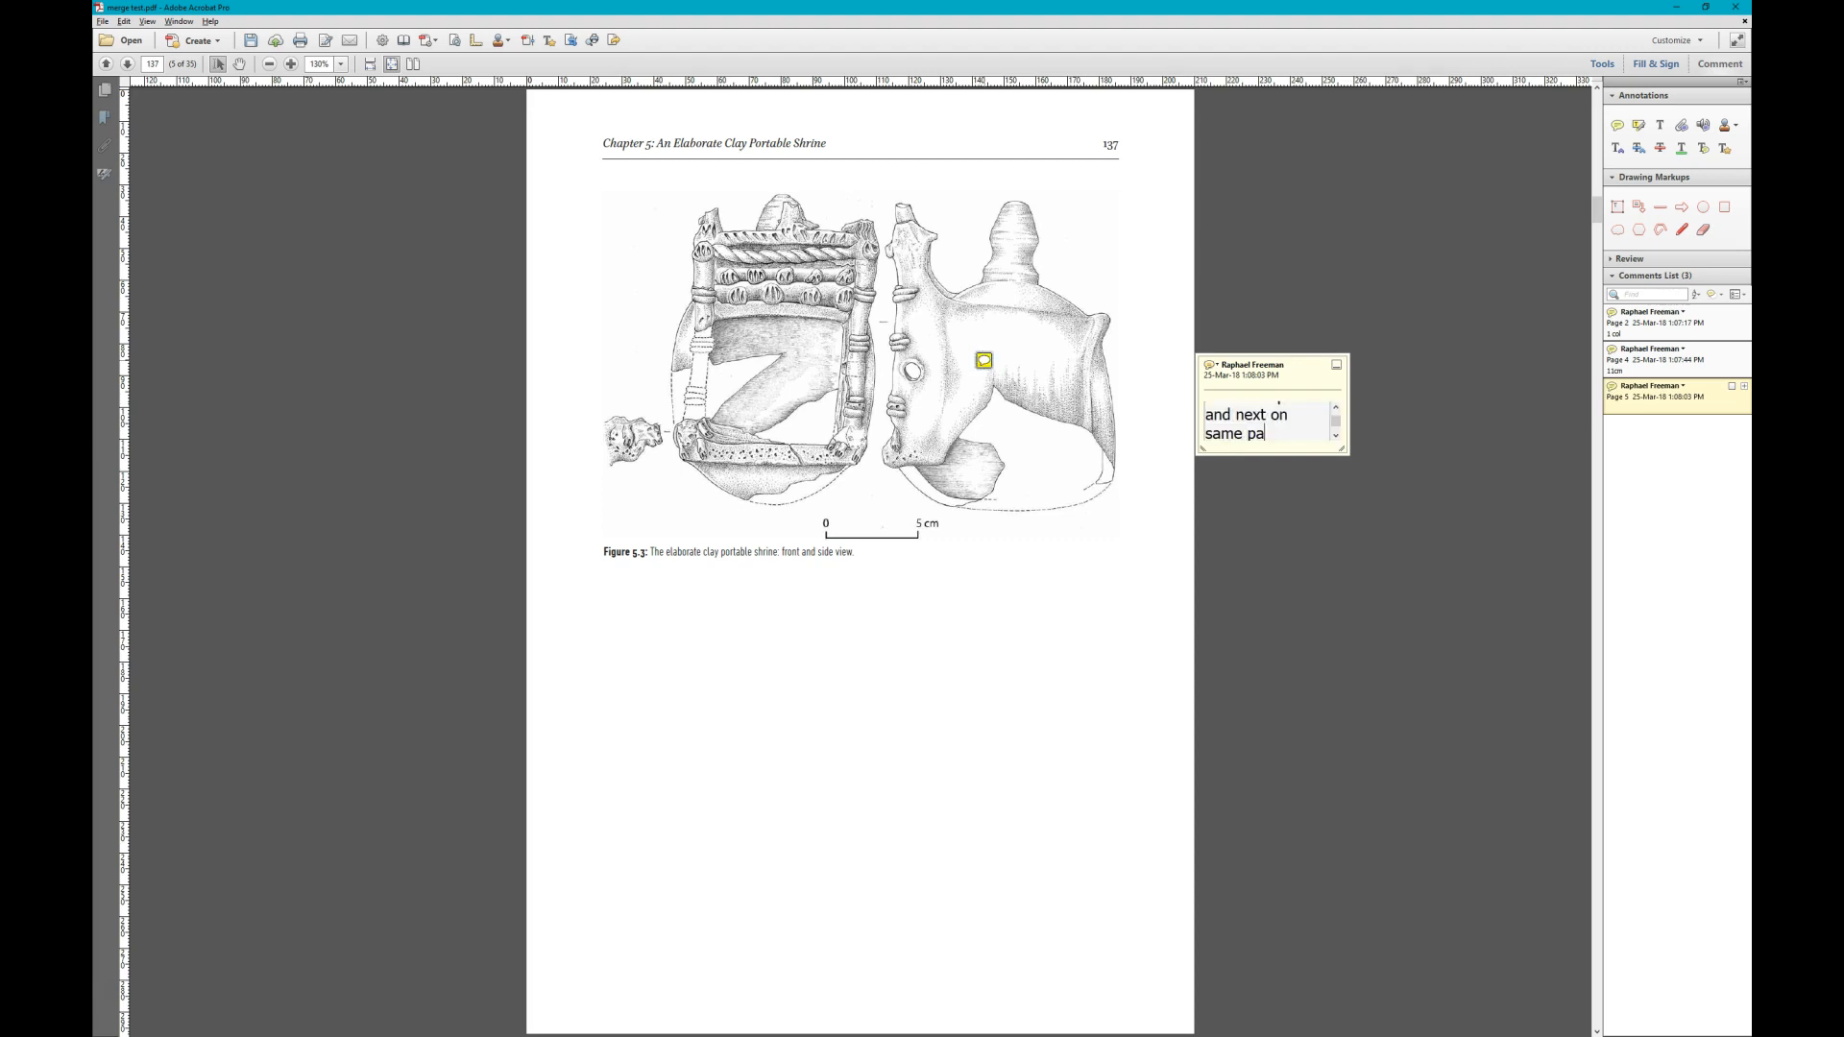
{"action": "key", "text": "Escape"}
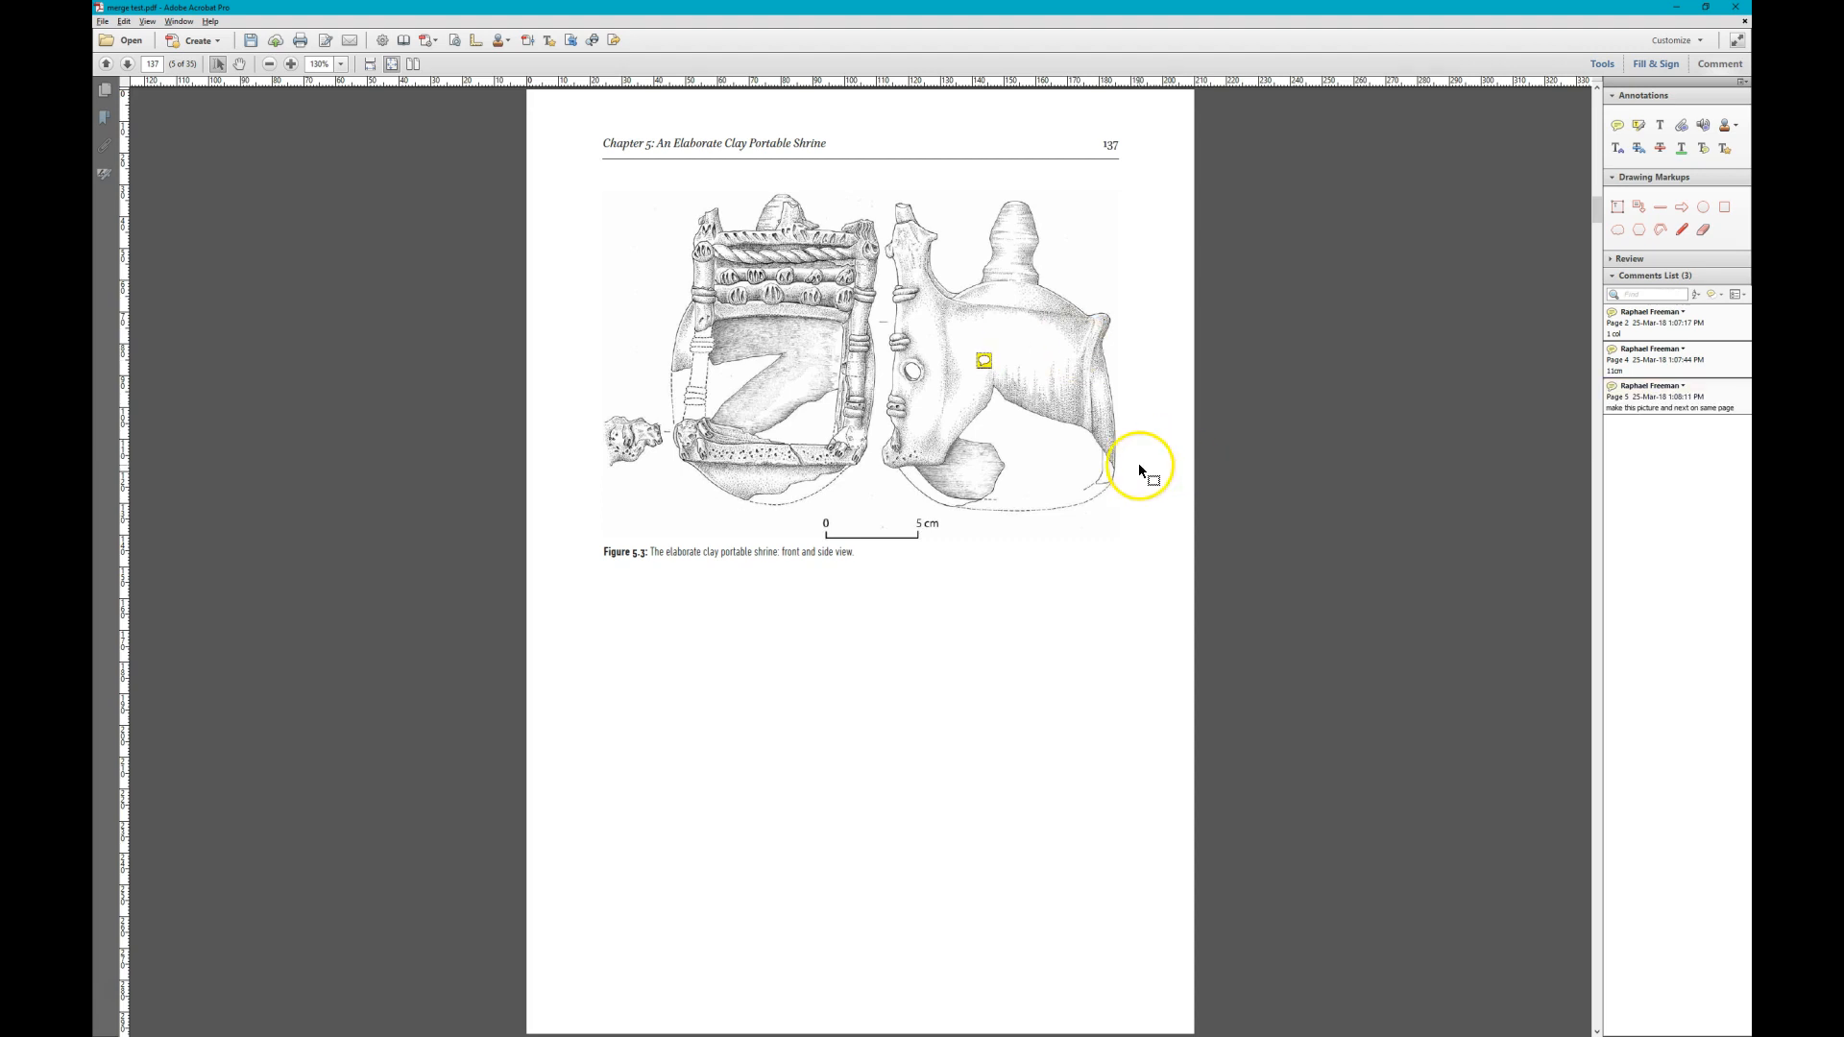
{"action": "scroll", "coordinate": [1138, 462], "scroll_direction": "down", "scroll_amount": 1}
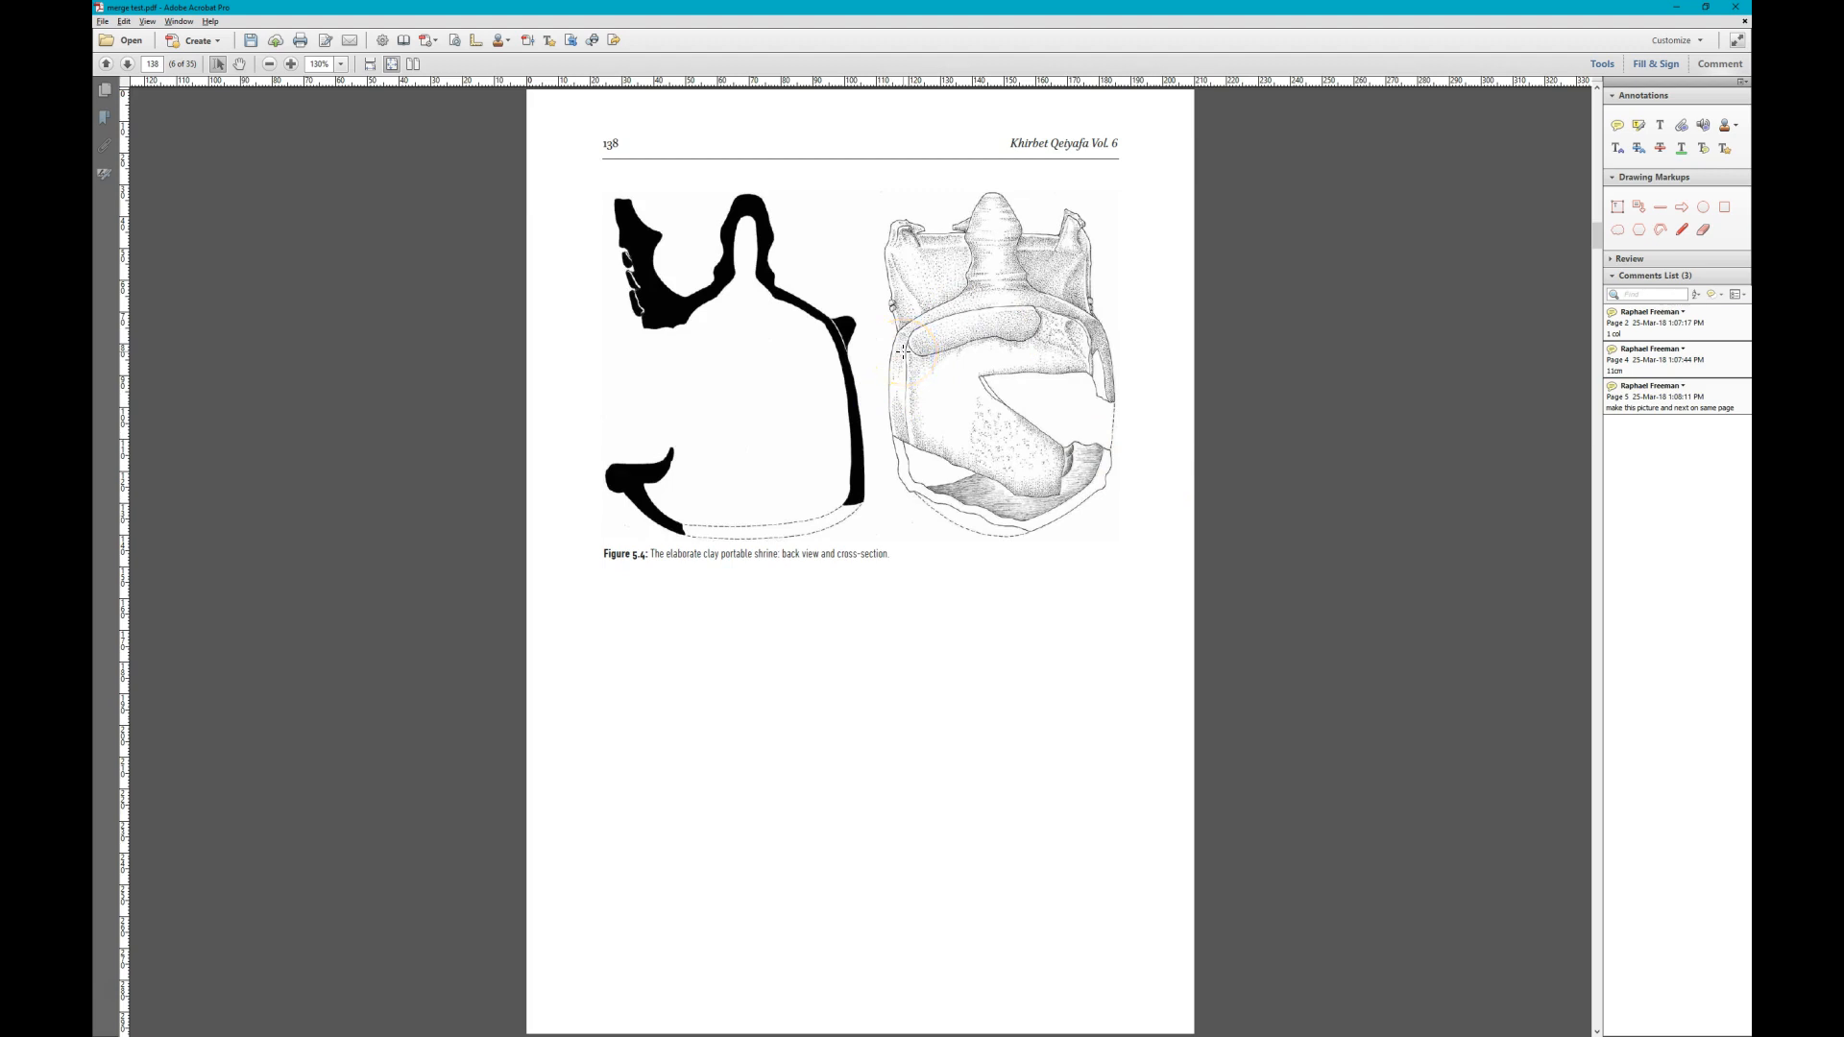
- Compare the shrine drawings on pages 137 to 140 and add a sticky note reading "merge 2" on the top-view drawing on page 139
{"action": "scroll", "coordinate": [897, 326], "scroll_direction": "up", "scroll_amount": 2}
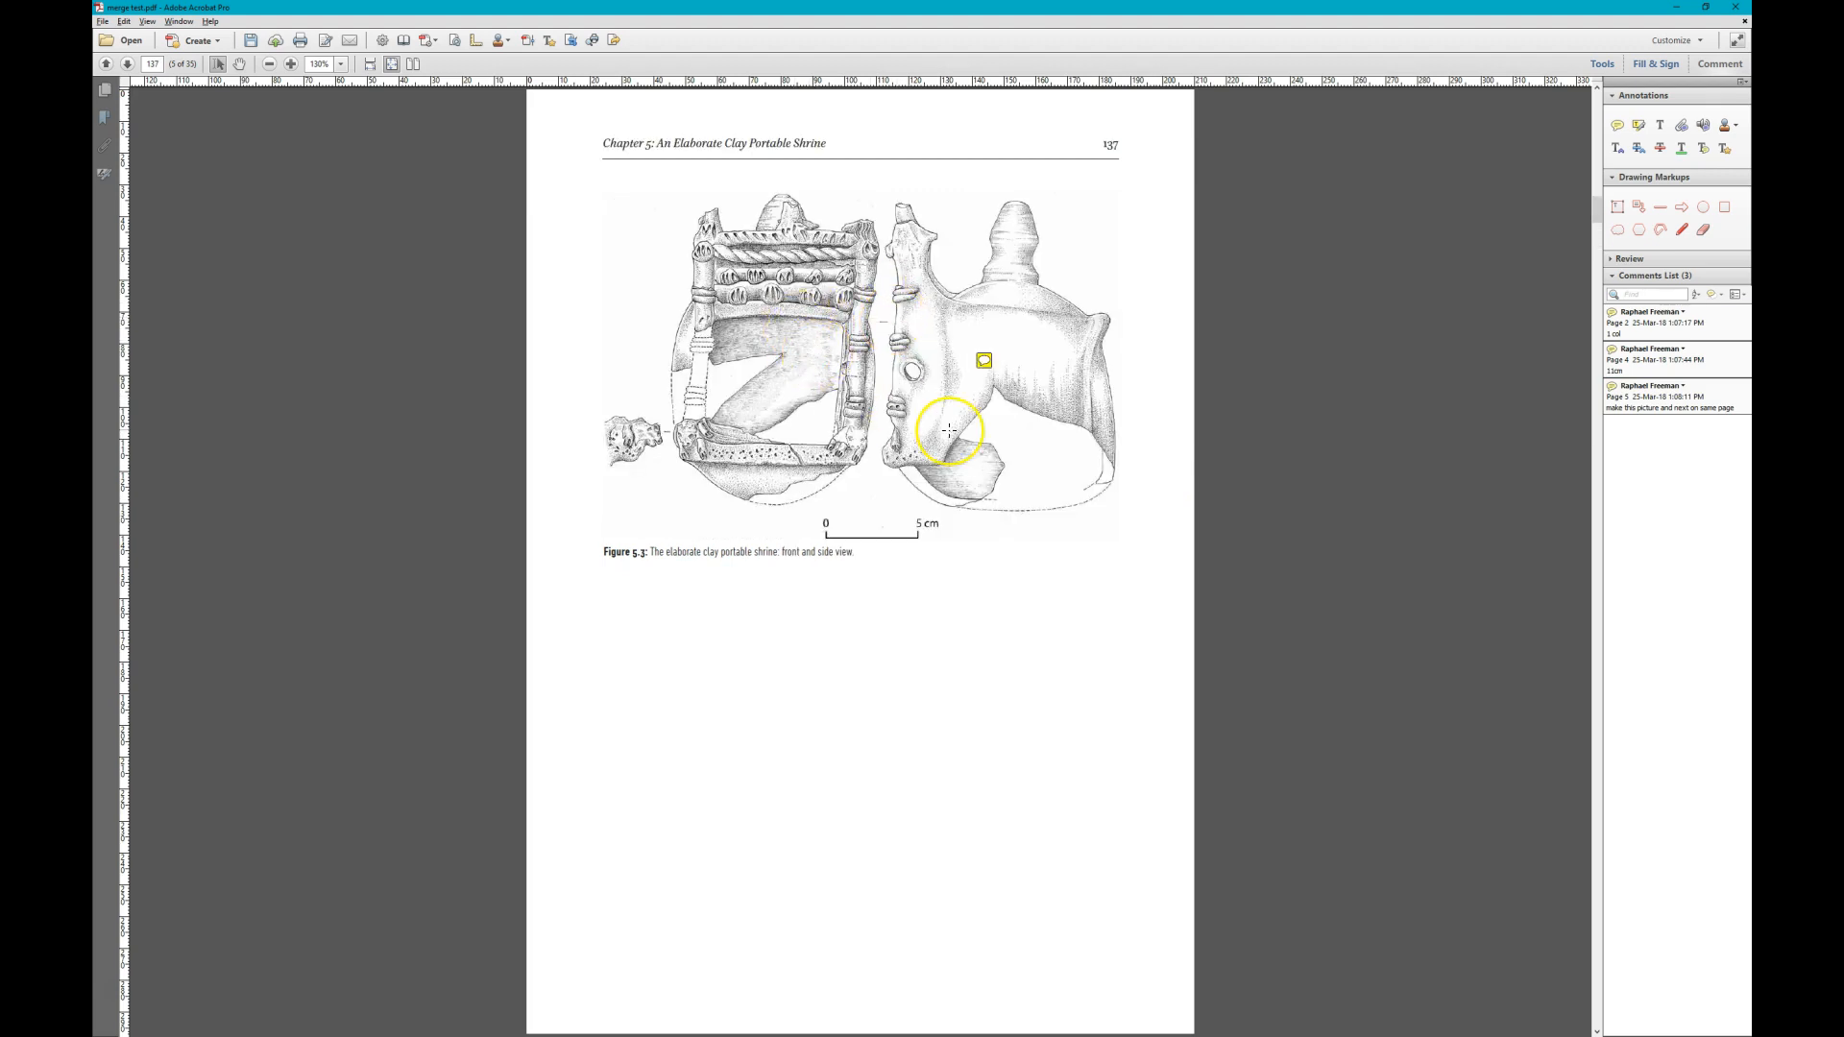
{"action": "scroll", "coordinate": [949, 431], "scroll_direction": "down", "scroll_amount": 2}
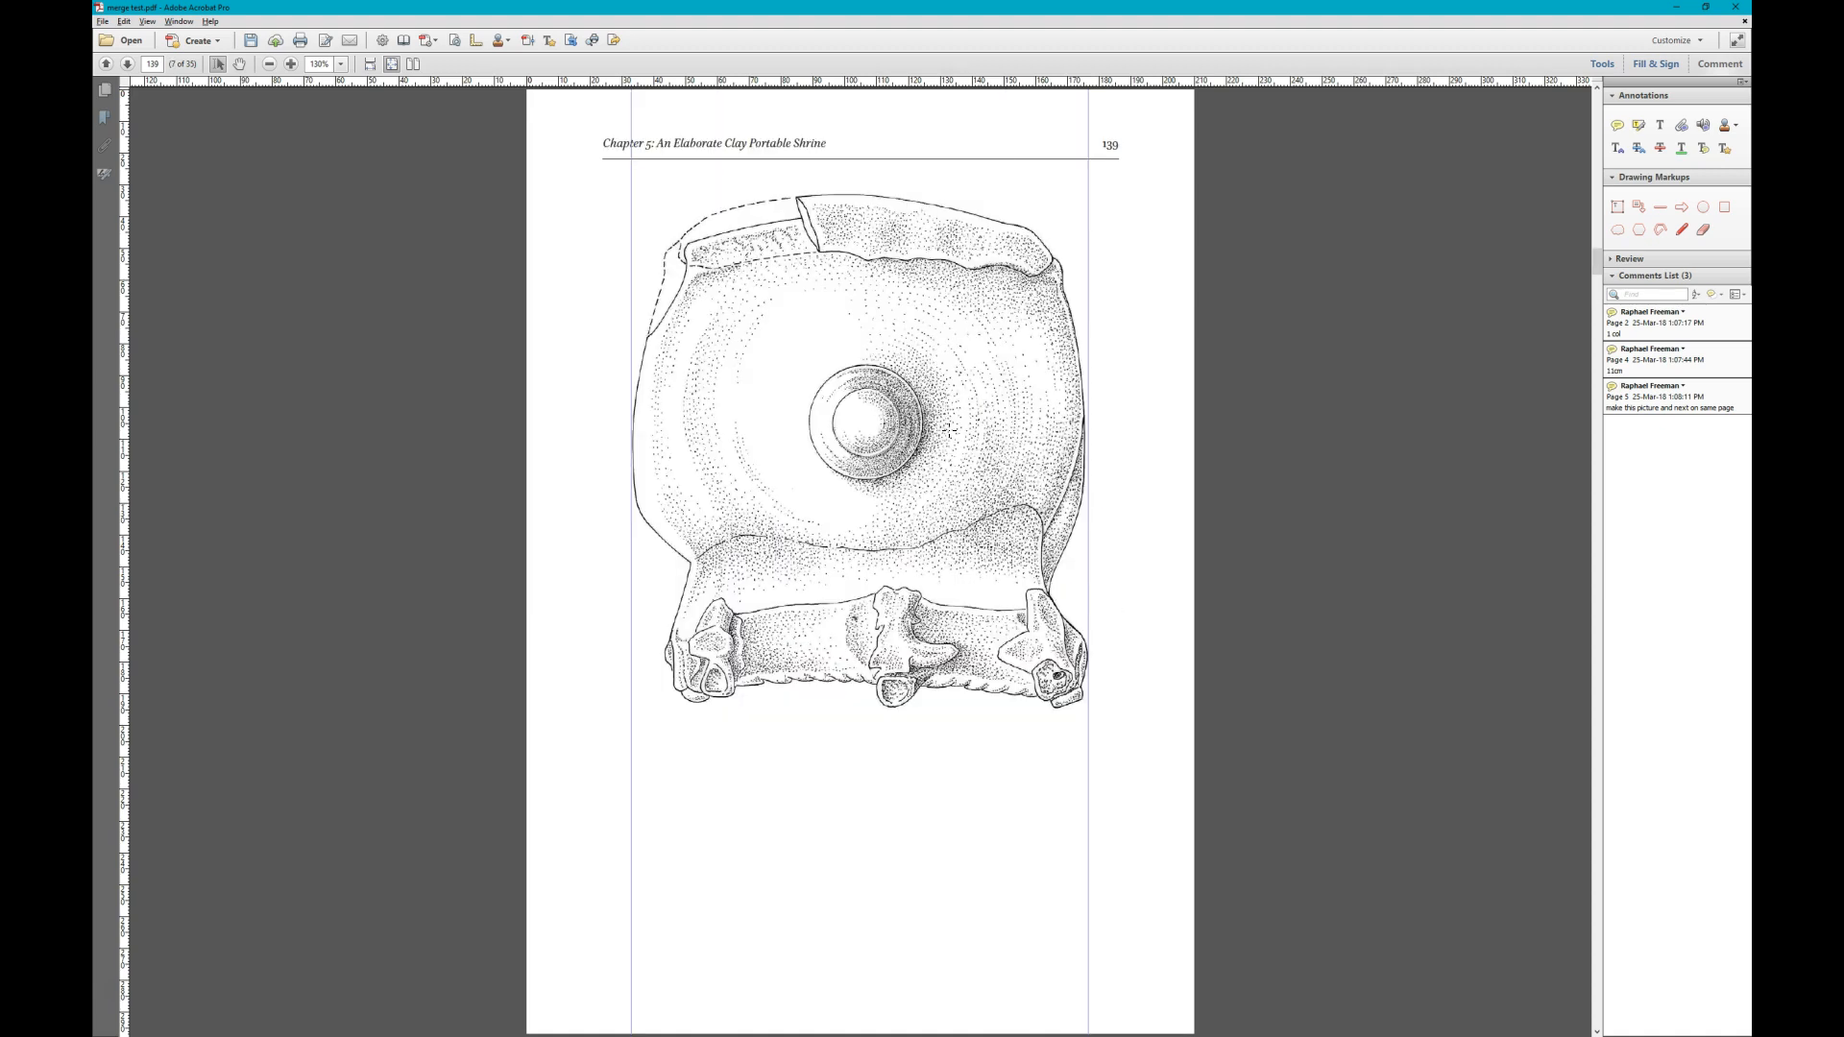
{"action": "scroll", "coordinate": [987, 471], "scroll_direction": "down", "scroll_amount": 1}
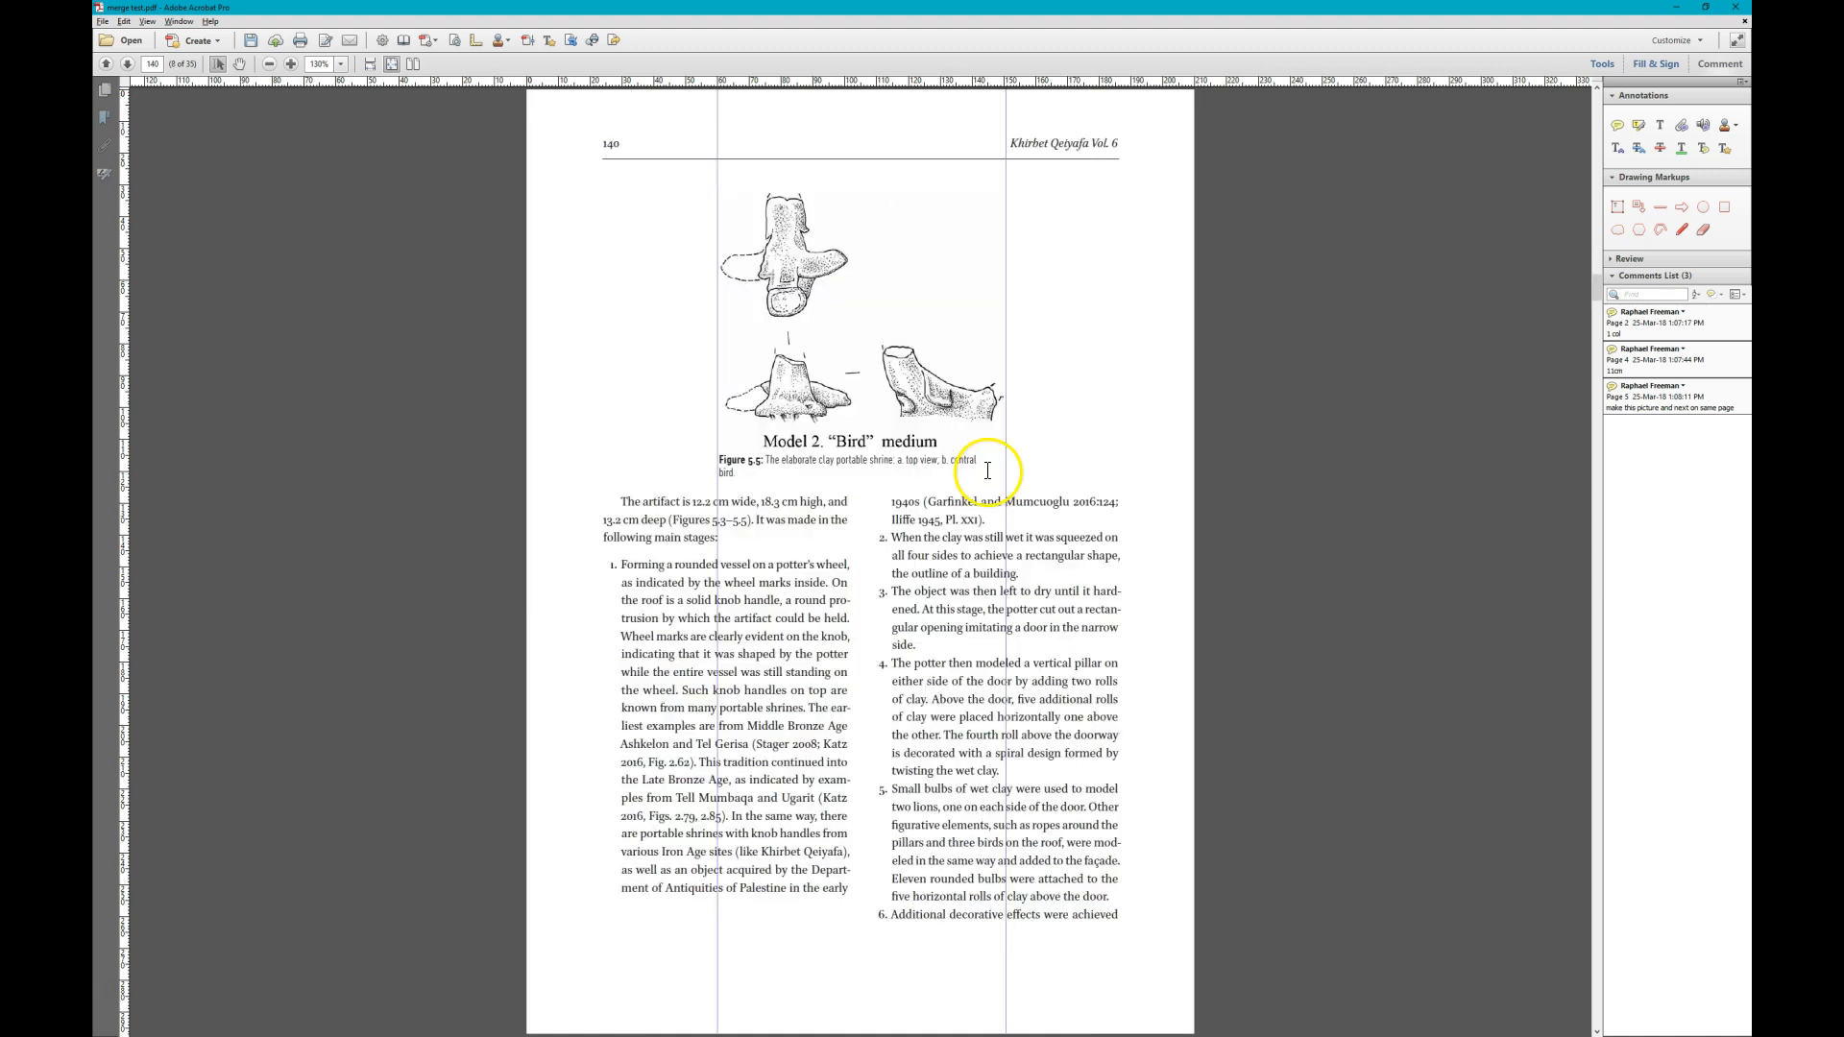
{"action": "scroll", "coordinate": [987, 470], "scroll_direction": "up", "scroll_amount": 1}
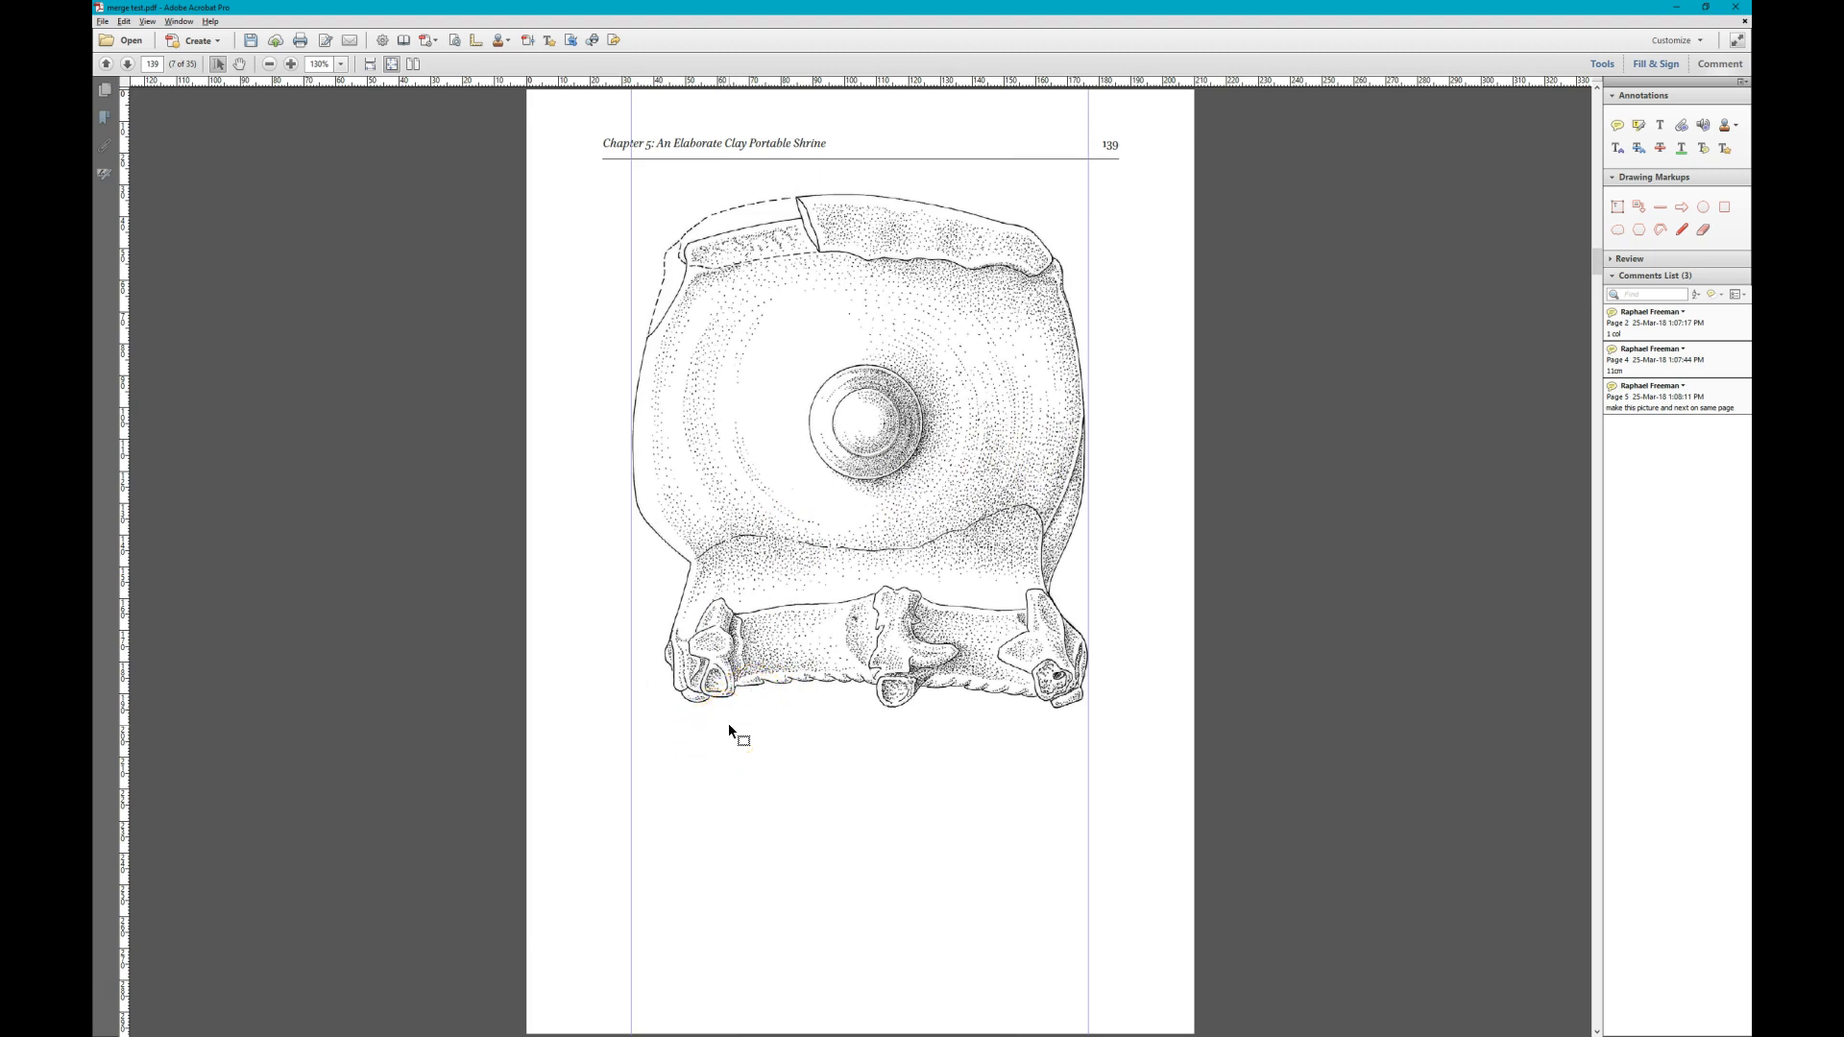
{"action": "scroll", "coordinate": [728, 733], "scroll_direction": "down", "scroll_amount": 1}
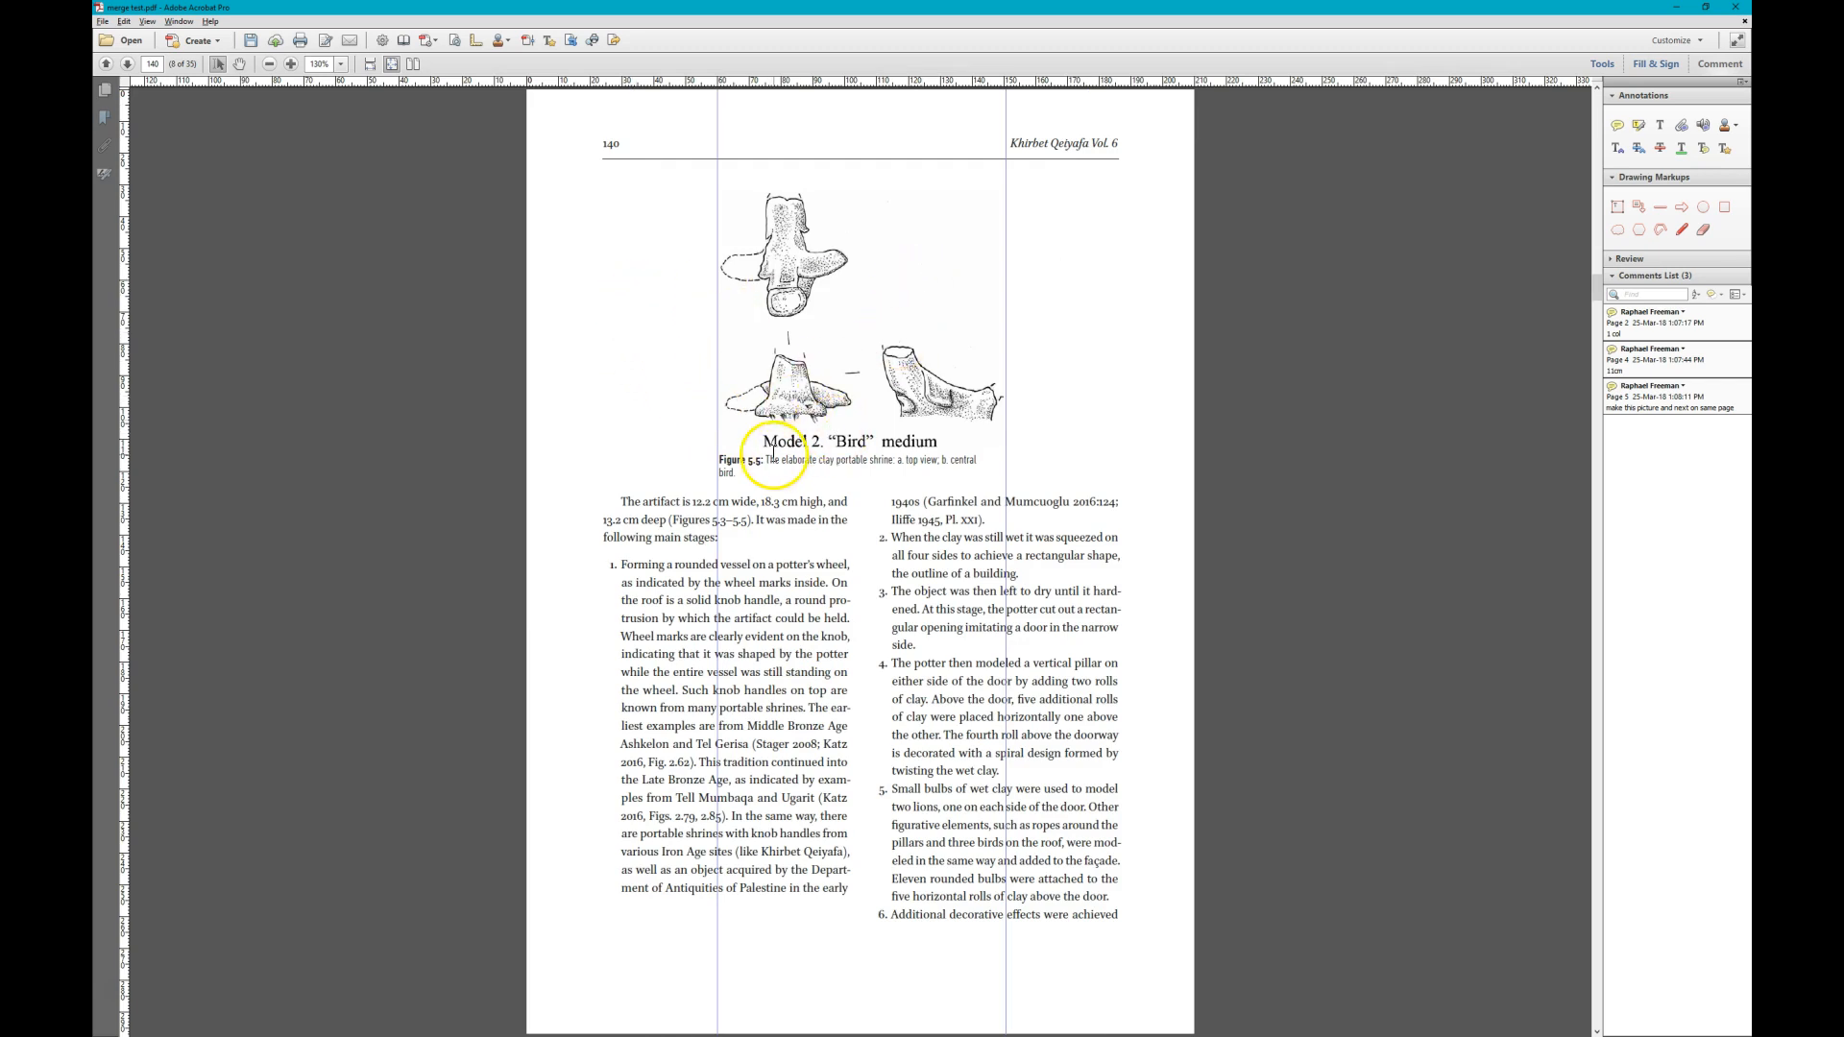
{"action": "scroll", "coordinate": [753, 458], "scroll_direction": "up", "scroll_amount": 1}
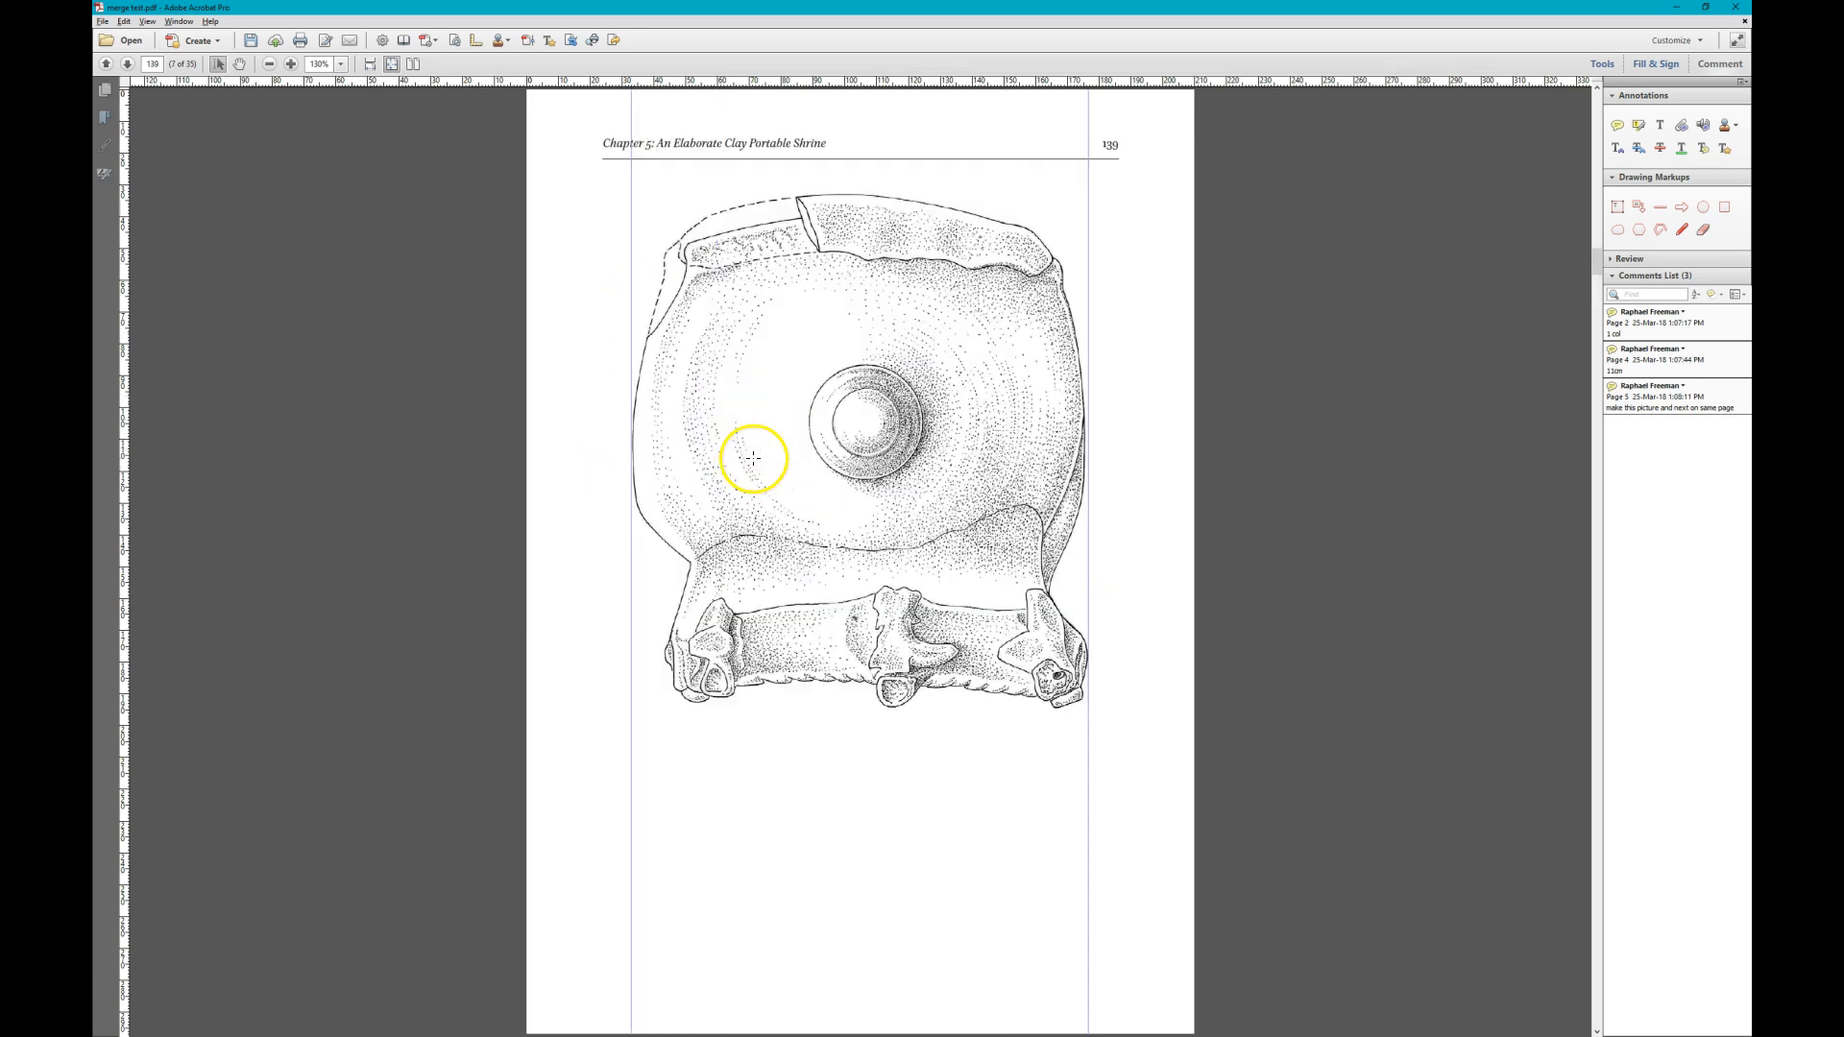
{"action": "left_click", "coordinate": [1618, 126]}
{"action": "left_click", "coordinate": [915, 382]}
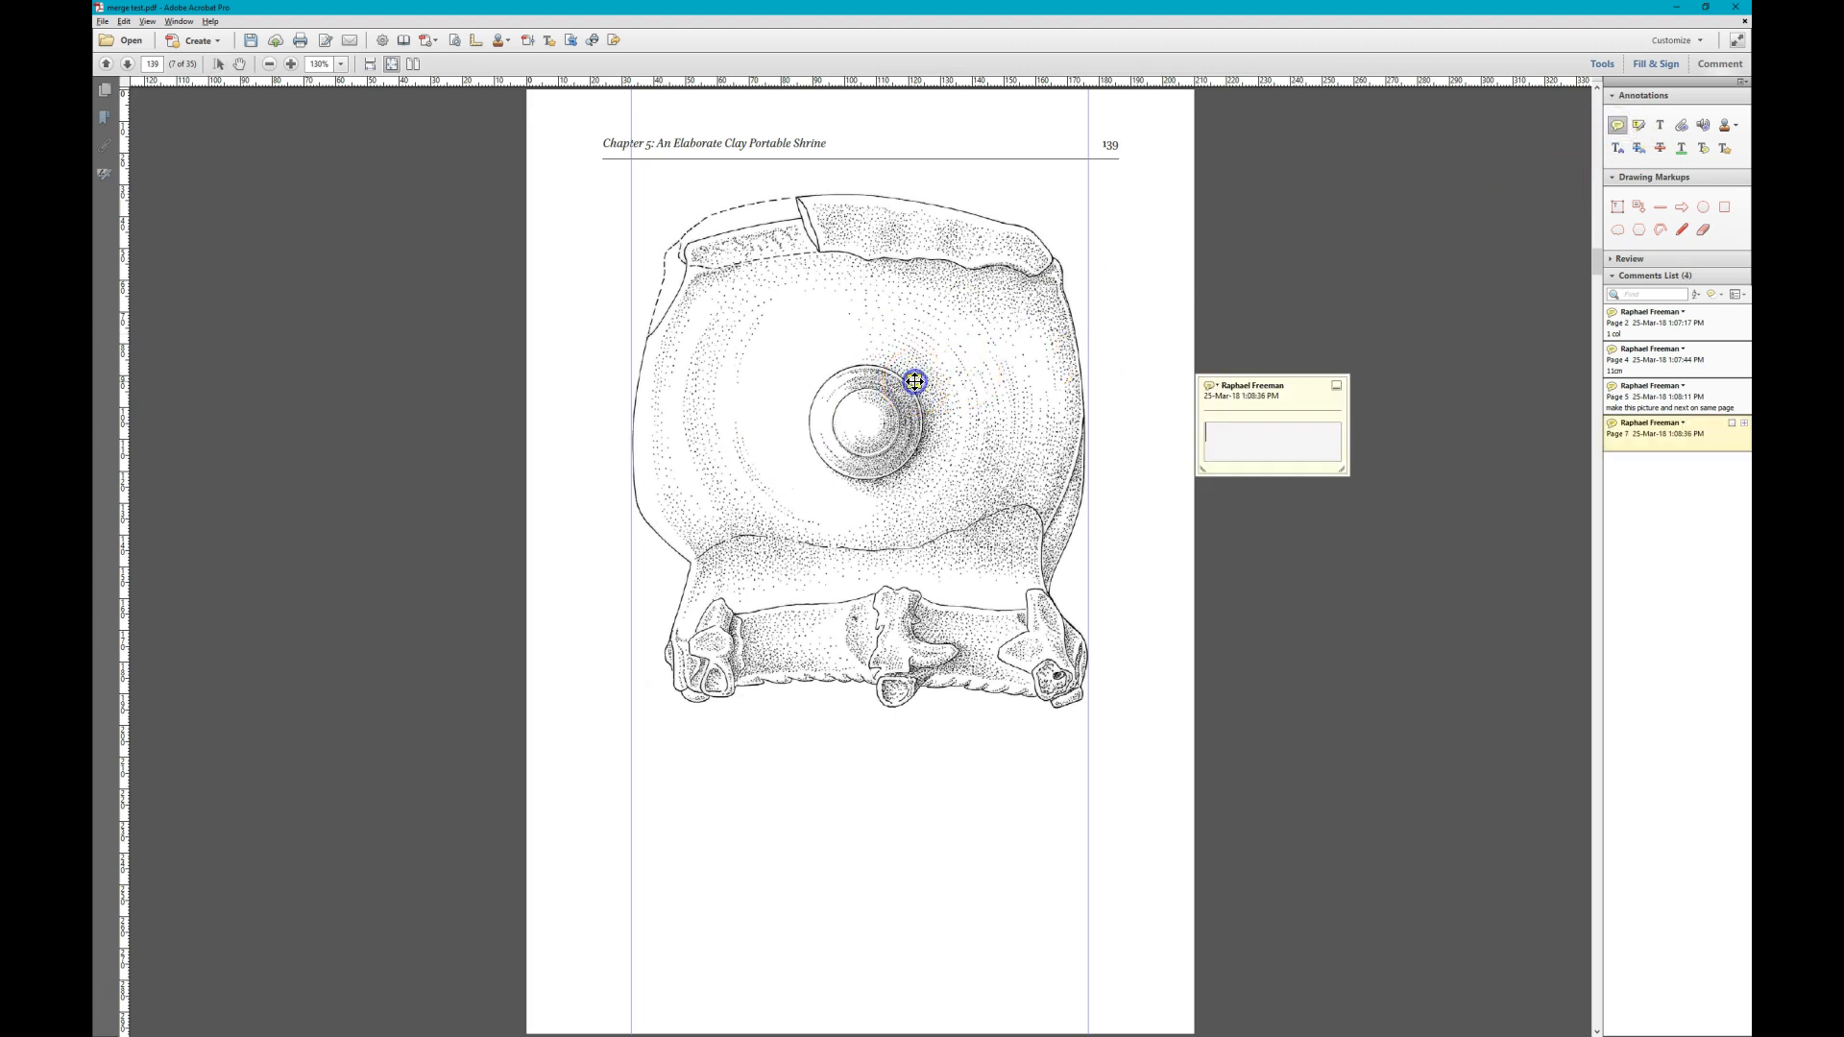
{"action": "type", "text": "merge 2"}
{"action": "left_click", "coordinate": [914, 381]}
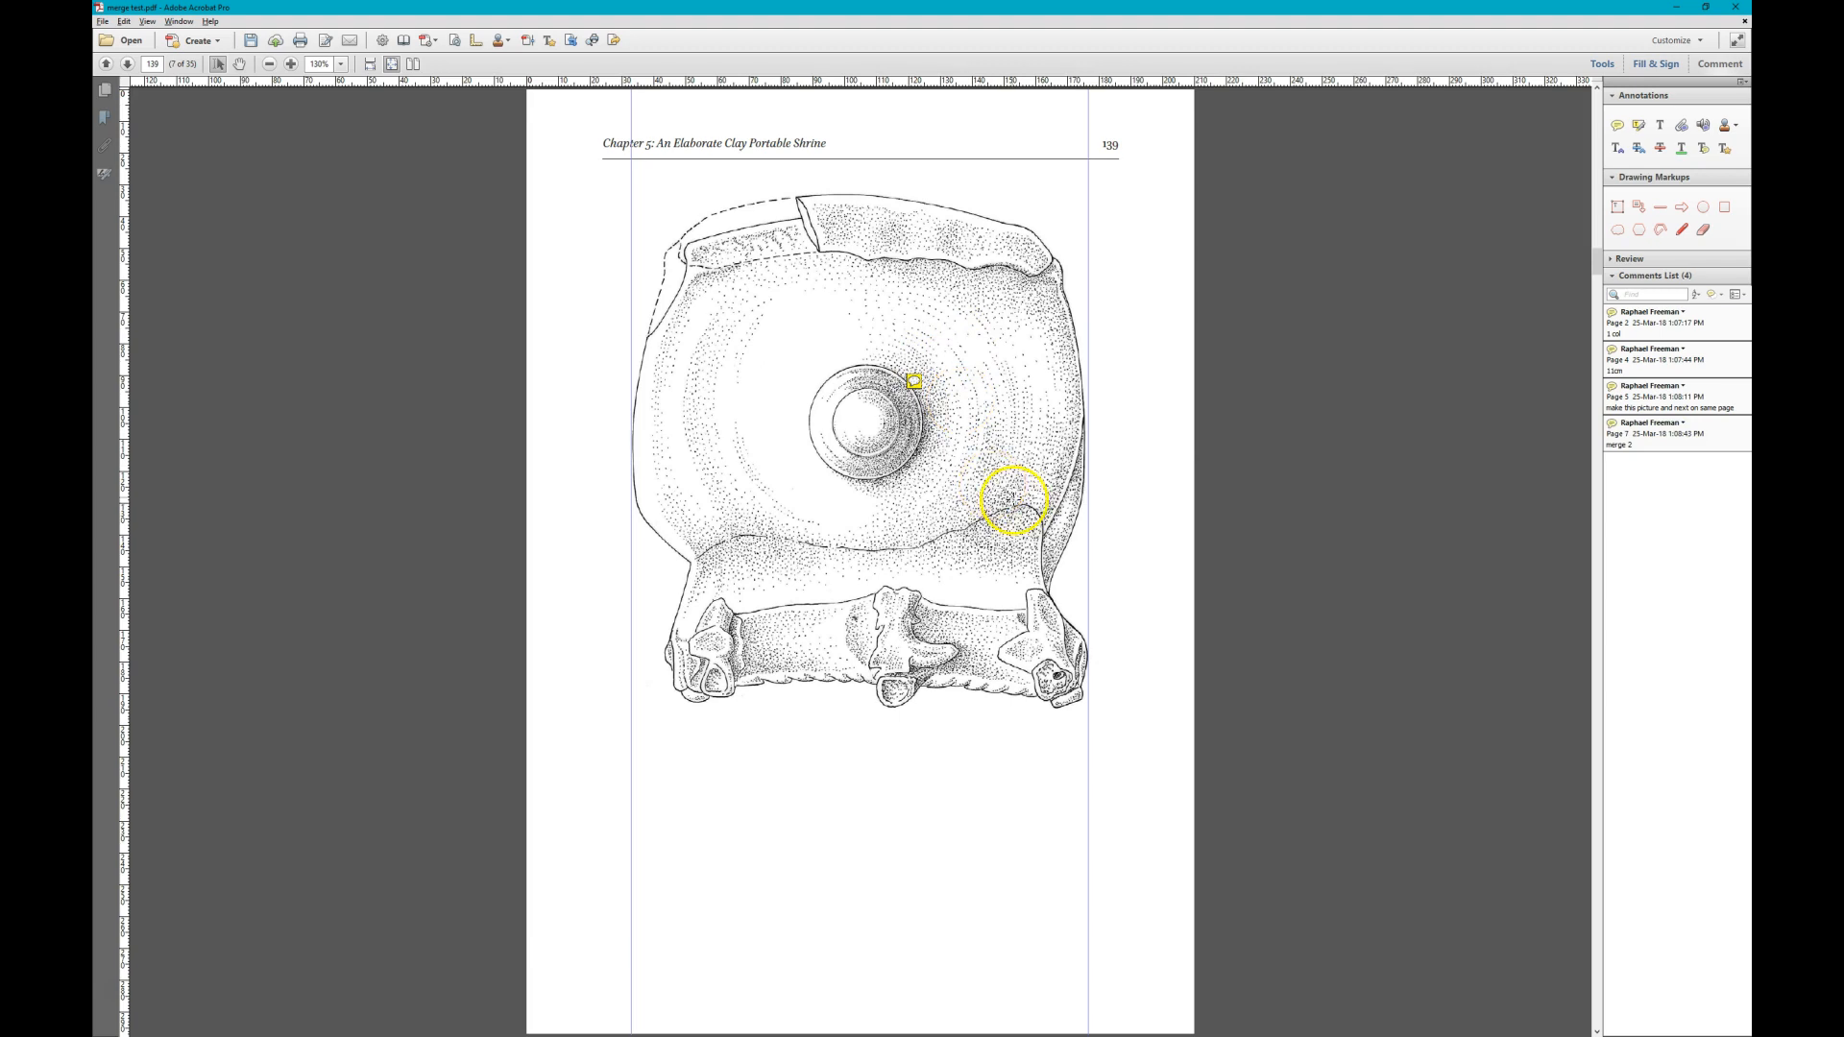
- Check the following figures and add a sticky note reading "Merge 3" on the Figure 5.6 front-view photograph on page 142
{"action": "scroll", "coordinate": [989, 490], "scroll_direction": "down", "scroll_amount": 1}
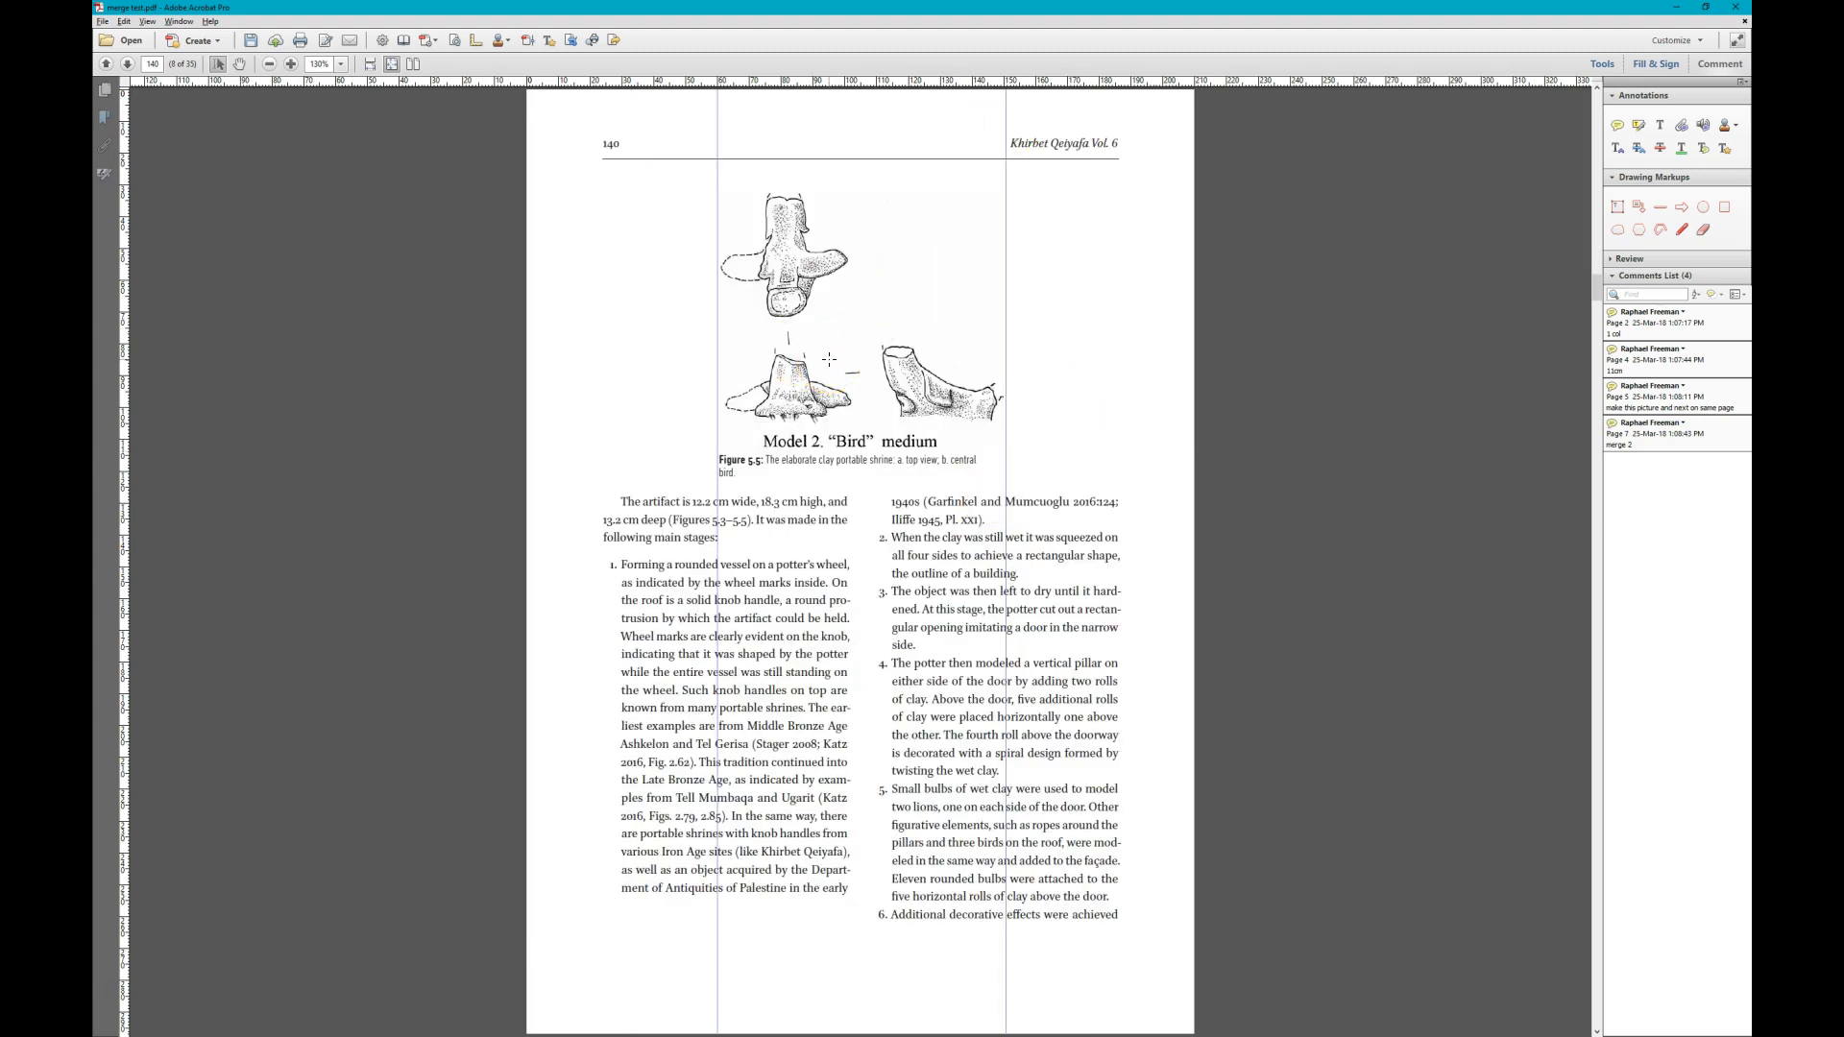
{"action": "scroll", "coordinate": [829, 357], "scroll_direction": "down", "scroll_amount": 2}
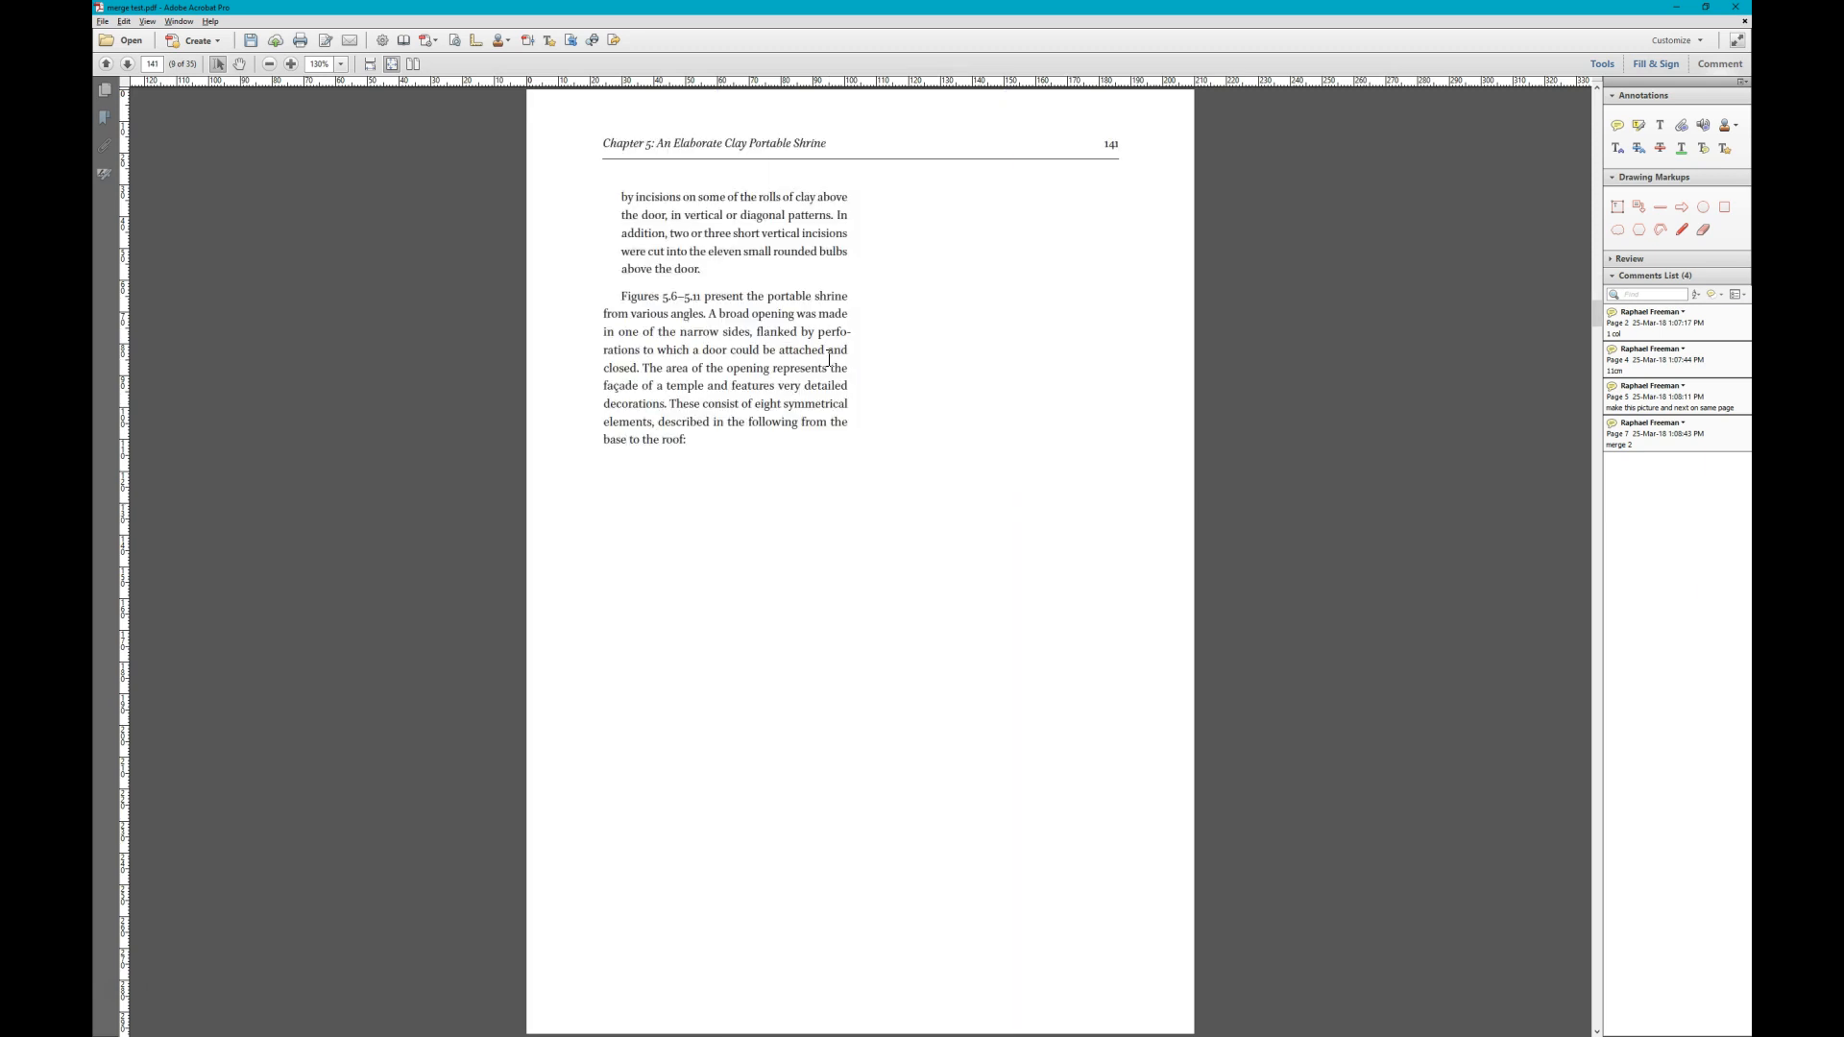
{"action": "scroll", "coordinate": [828, 357], "scroll_direction": "down", "scroll_amount": 5}
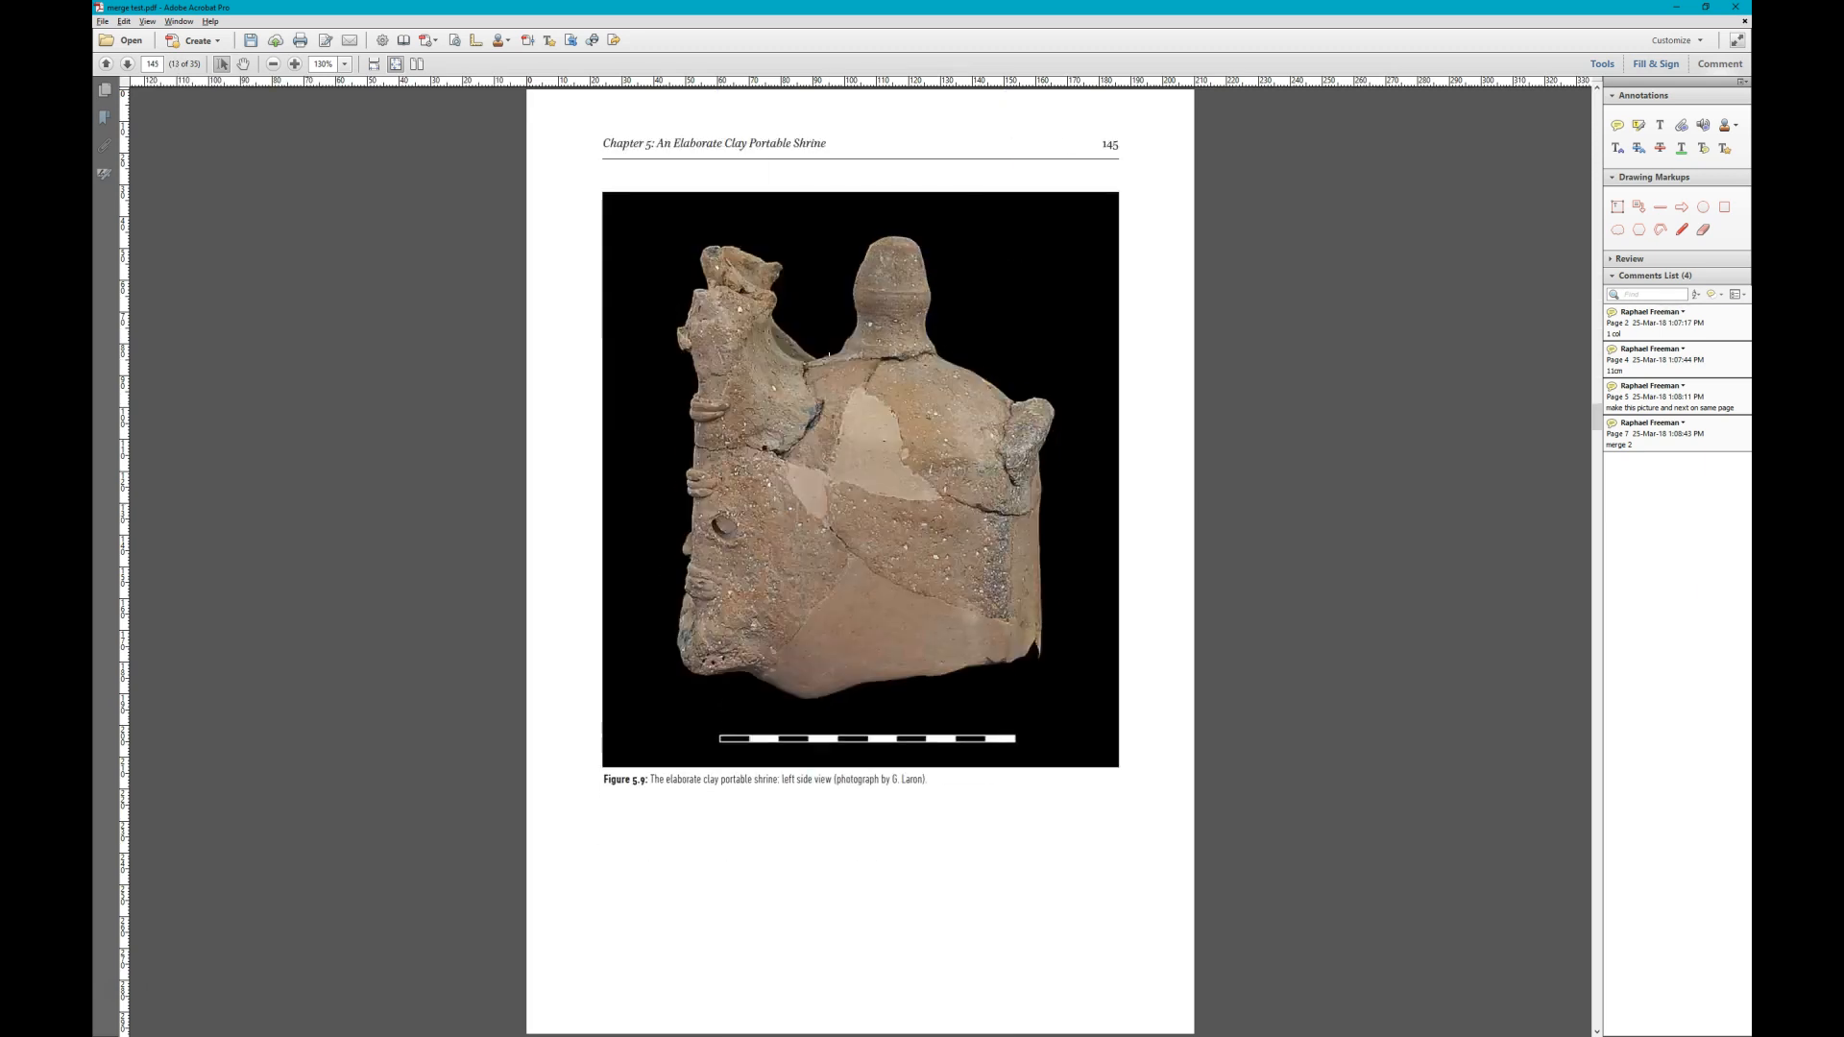
{"action": "scroll", "coordinate": [829, 357], "scroll_direction": "up", "scroll_amount": 4}
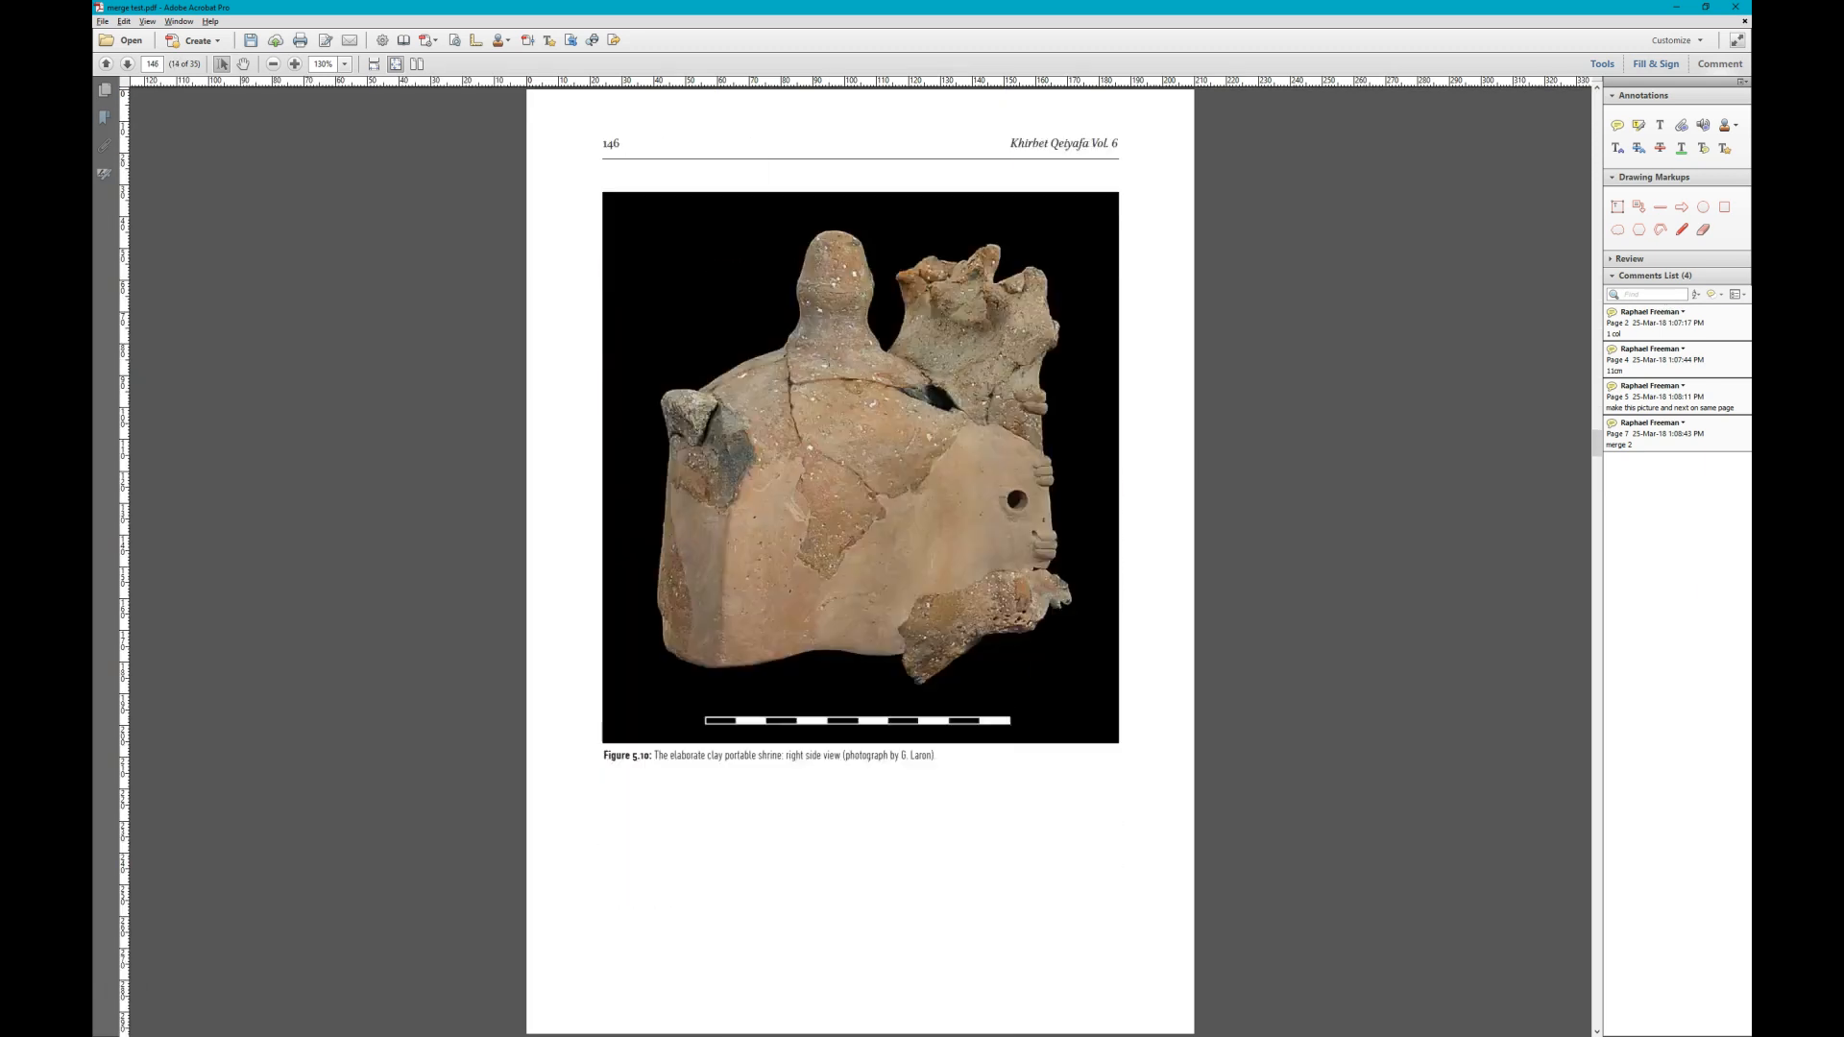
{"action": "scroll", "coordinate": [860, 518], "scroll_direction": "up", "scroll_amount": 2}
{"action": "scroll", "coordinate": [859, 519], "scroll_direction": "down", "scroll_amount": 1}
{"action": "left_click", "coordinate": [1617, 125]}
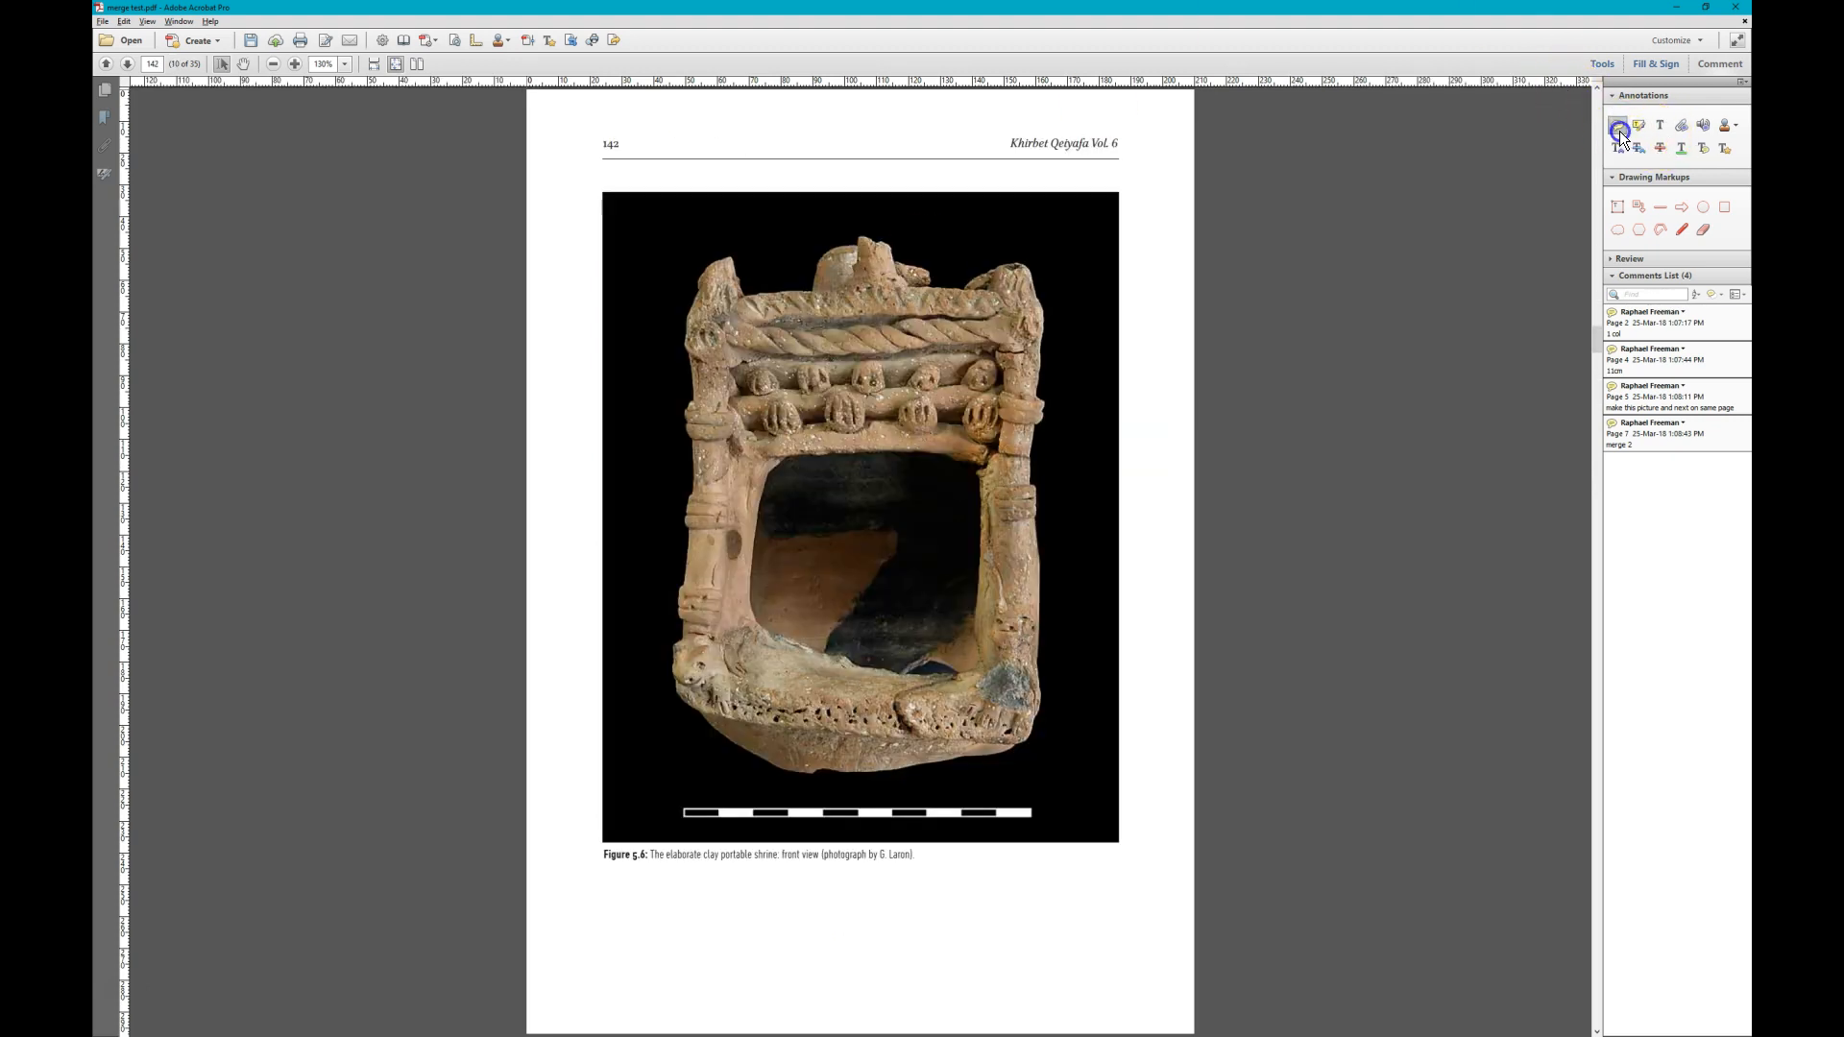
{"action": "left_click", "coordinate": [839, 471]}
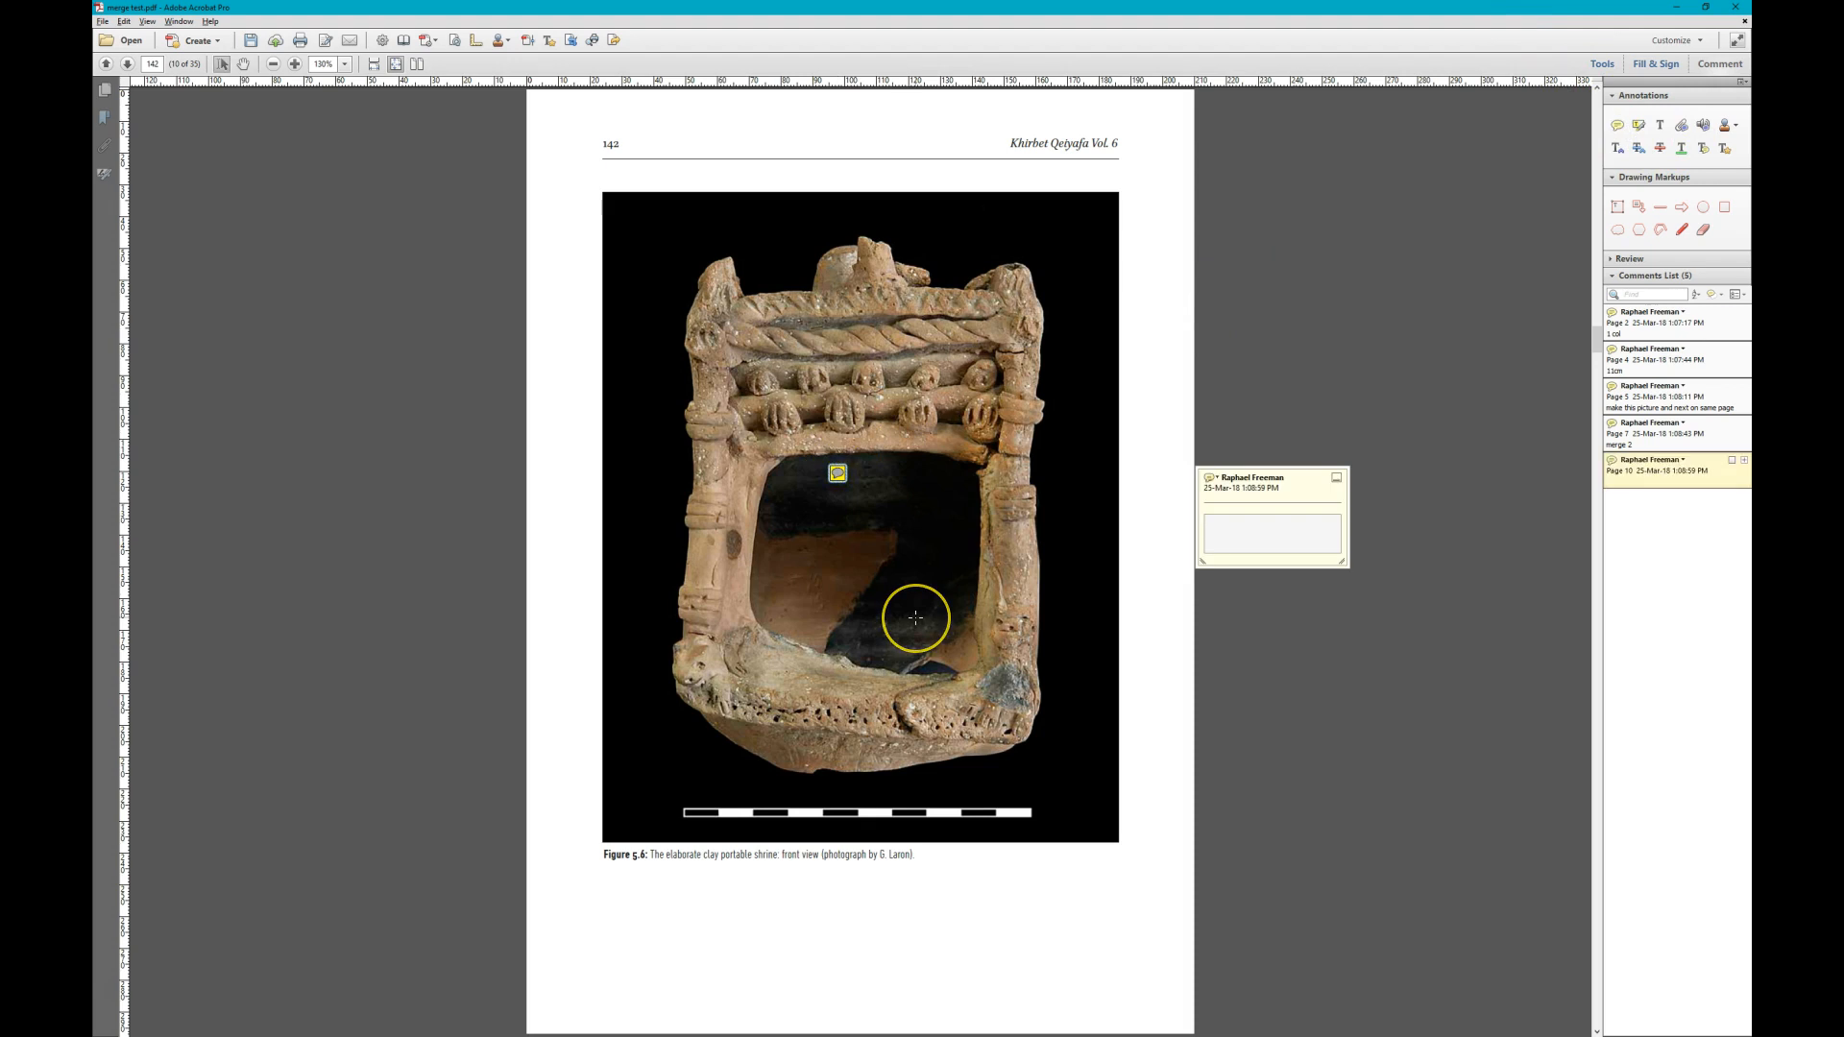
{"action": "type", "text": "Merge 3"}
{"action": "key", "text": "Escape"}
- Add a sticky note reading "Merge 3" on the Figure 5.9 left side view photograph on page 145
{"action": "scroll", "coordinate": [916, 618], "scroll_direction": "down", "scroll_amount": 2}
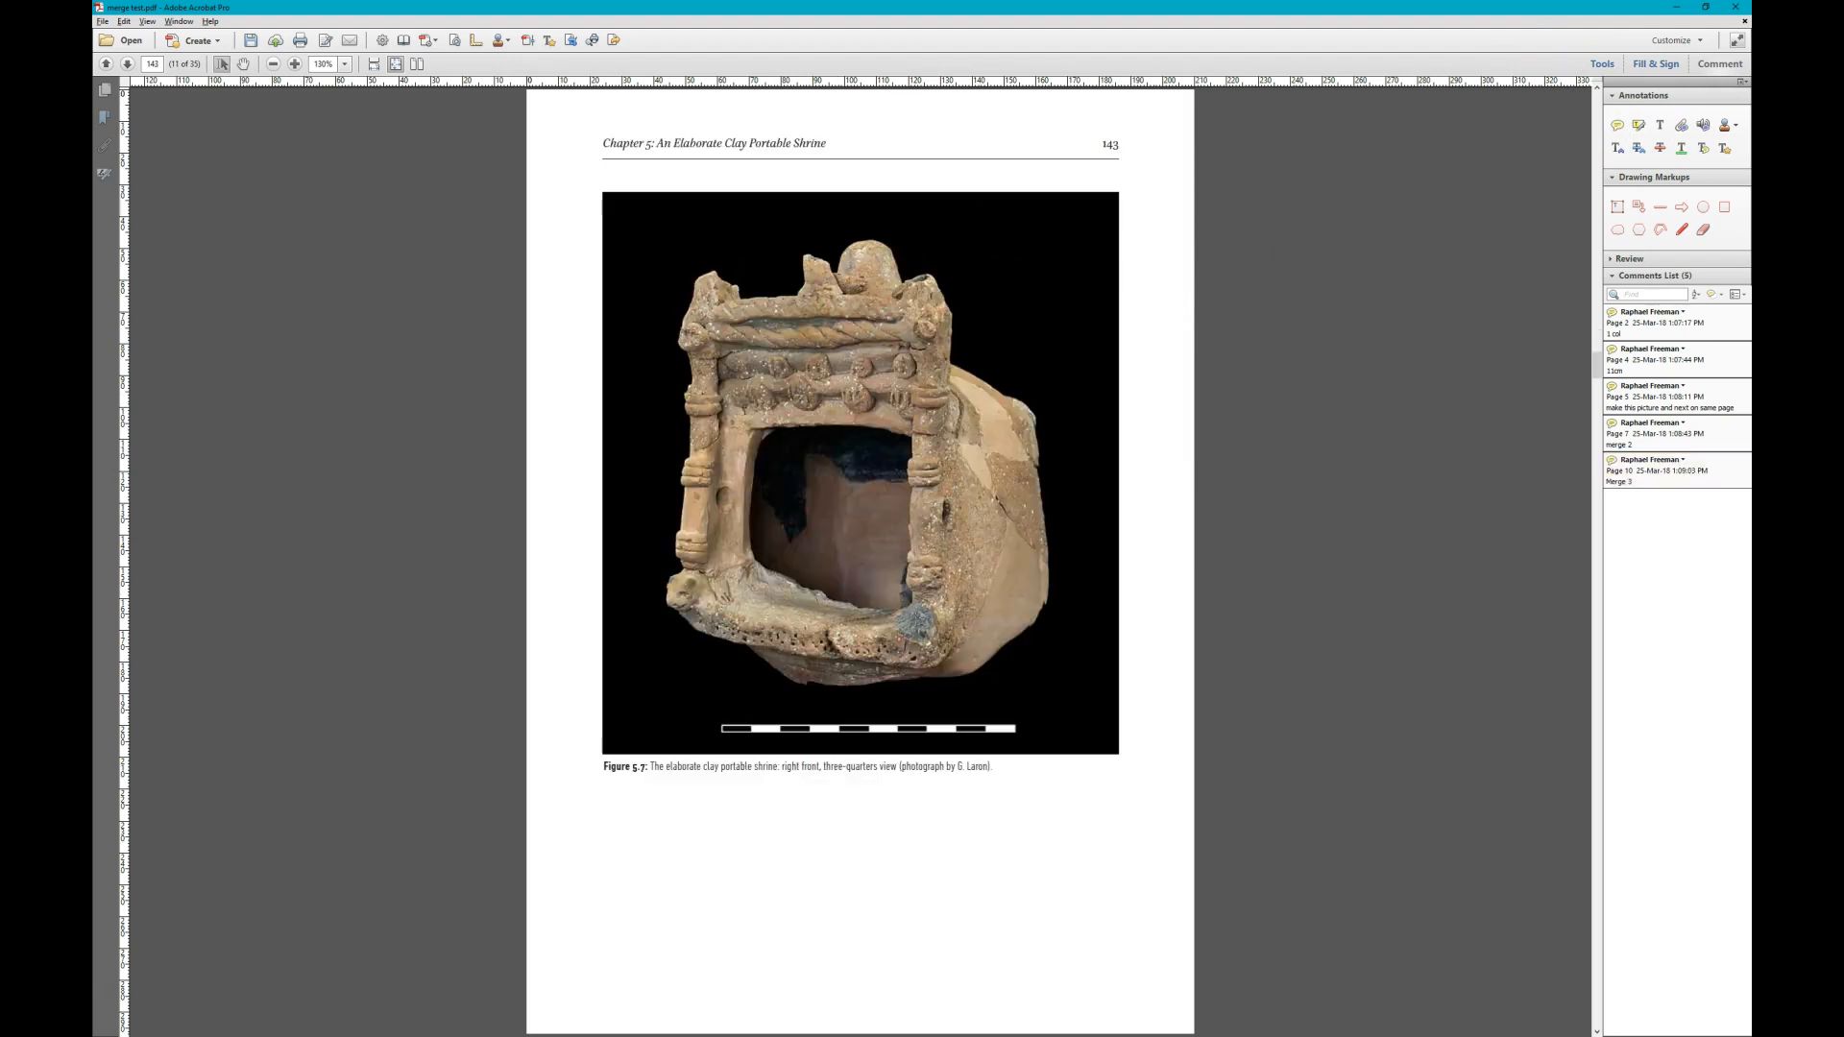
{"action": "scroll", "coordinate": [916, 617], "scroll_direction": "down", "scroll_amount": 1}
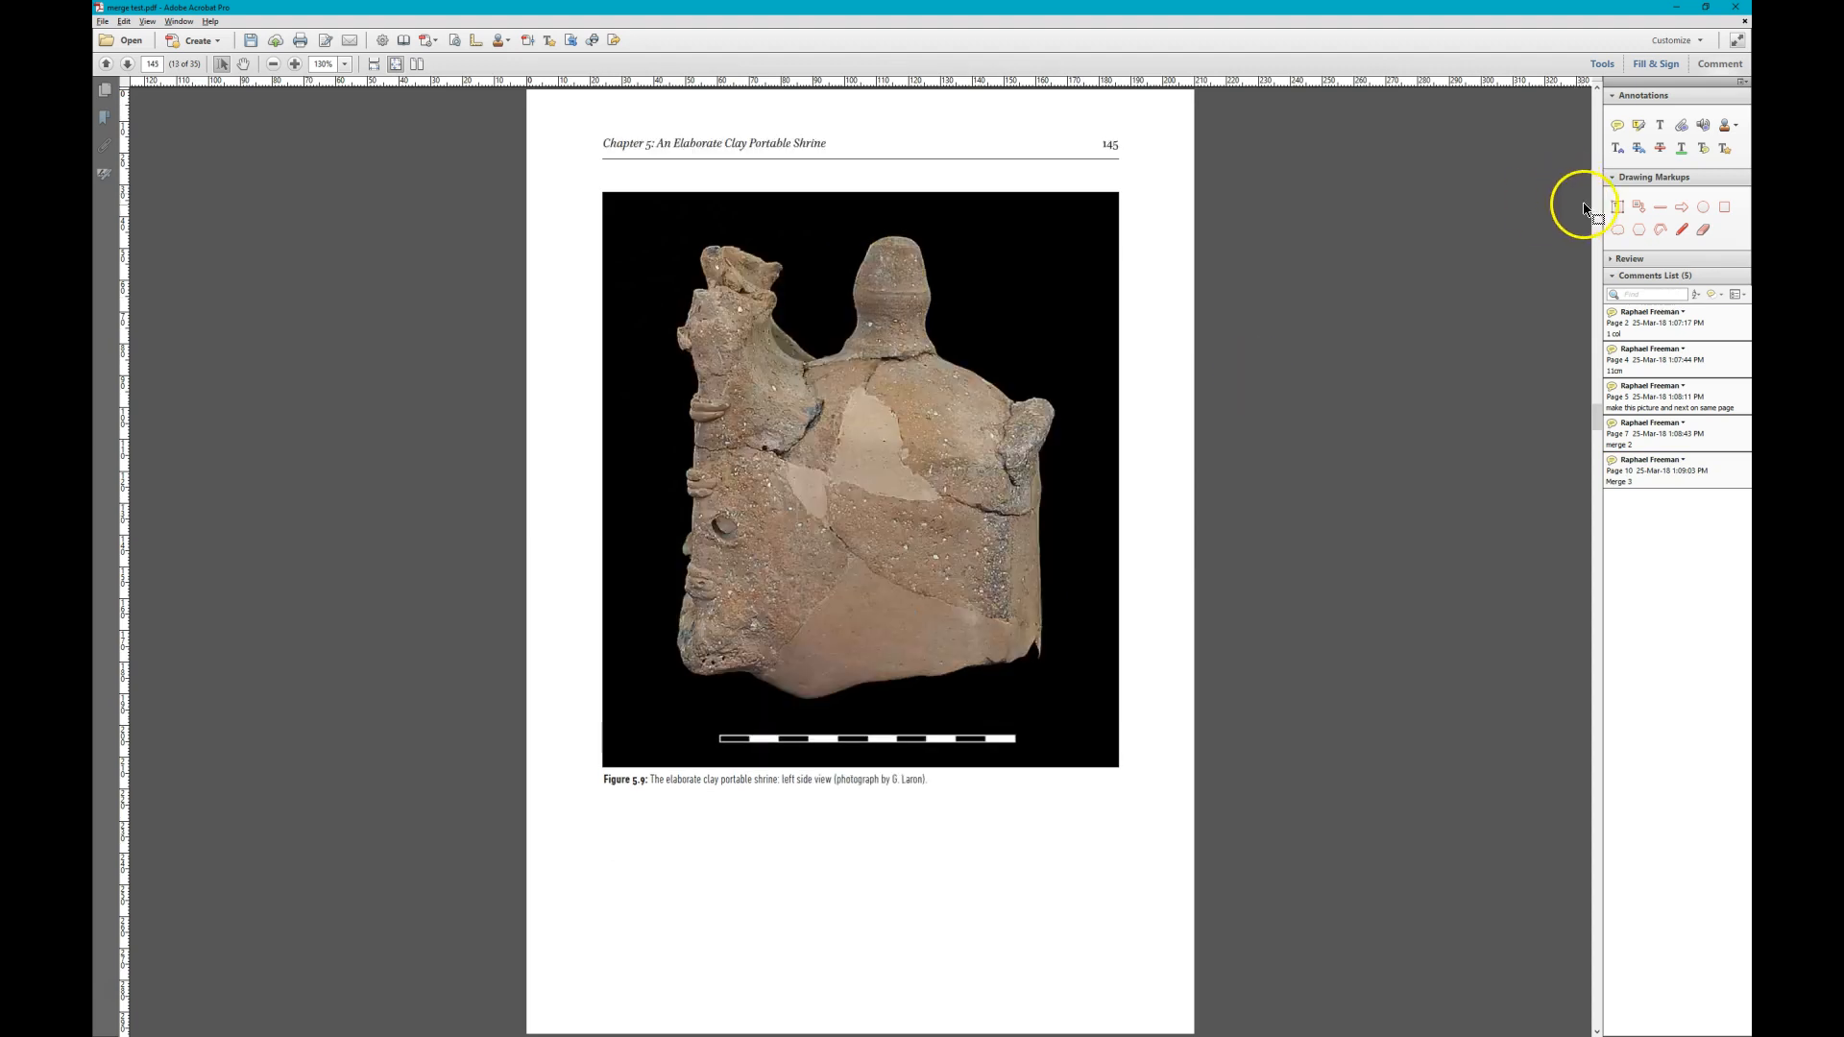
{"action": "left_click", "coordinate": [1617, 125]}
{"action": "left_click", "coordinate": [900, 418]}
{"action": "type", "text": "Merge 3"}
{"action": "key", "text": "Escape"}
- Compare the figures from page 146 to page 149 to judge which ones can share a page
{"action": "scroll", "coordinate": [898, 421], "scroll_direction": "down", "scroll_amount": 3}
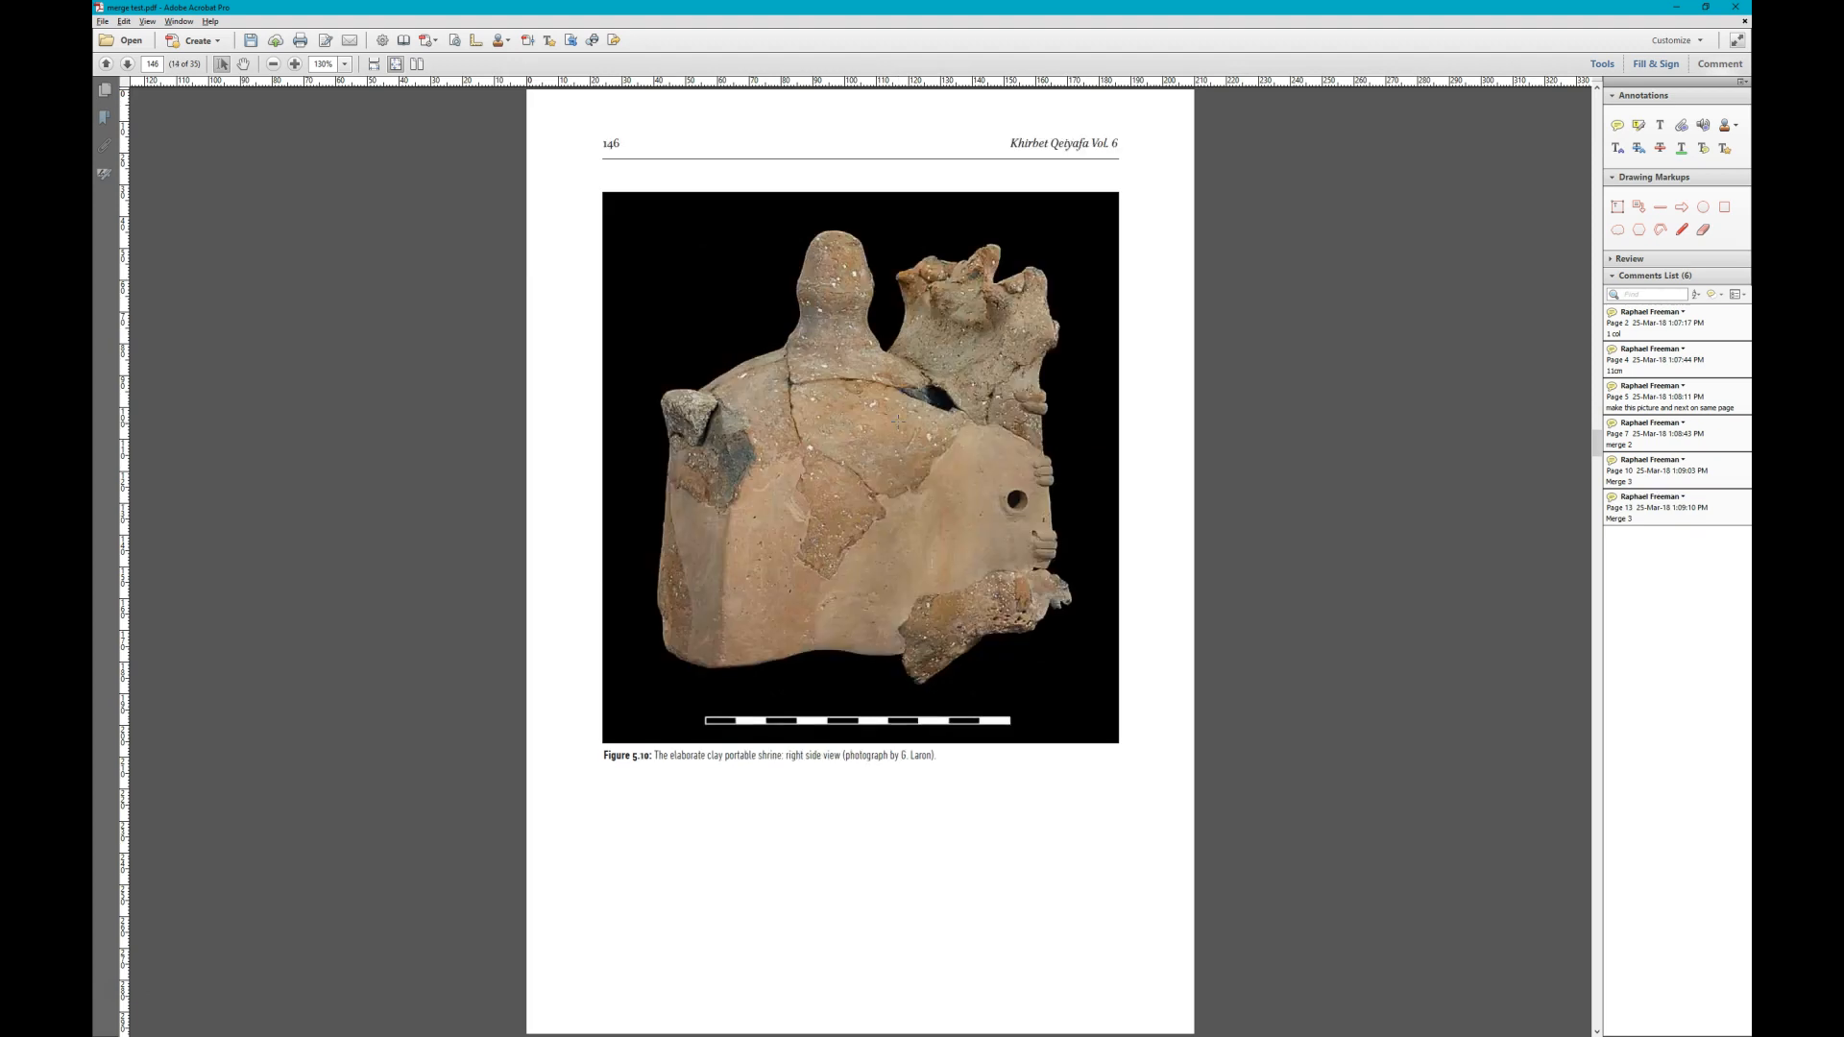
{"action": "scroll", "coordinate": [898, 421], "scroll_direction": "down", "scroll_amount": 1}
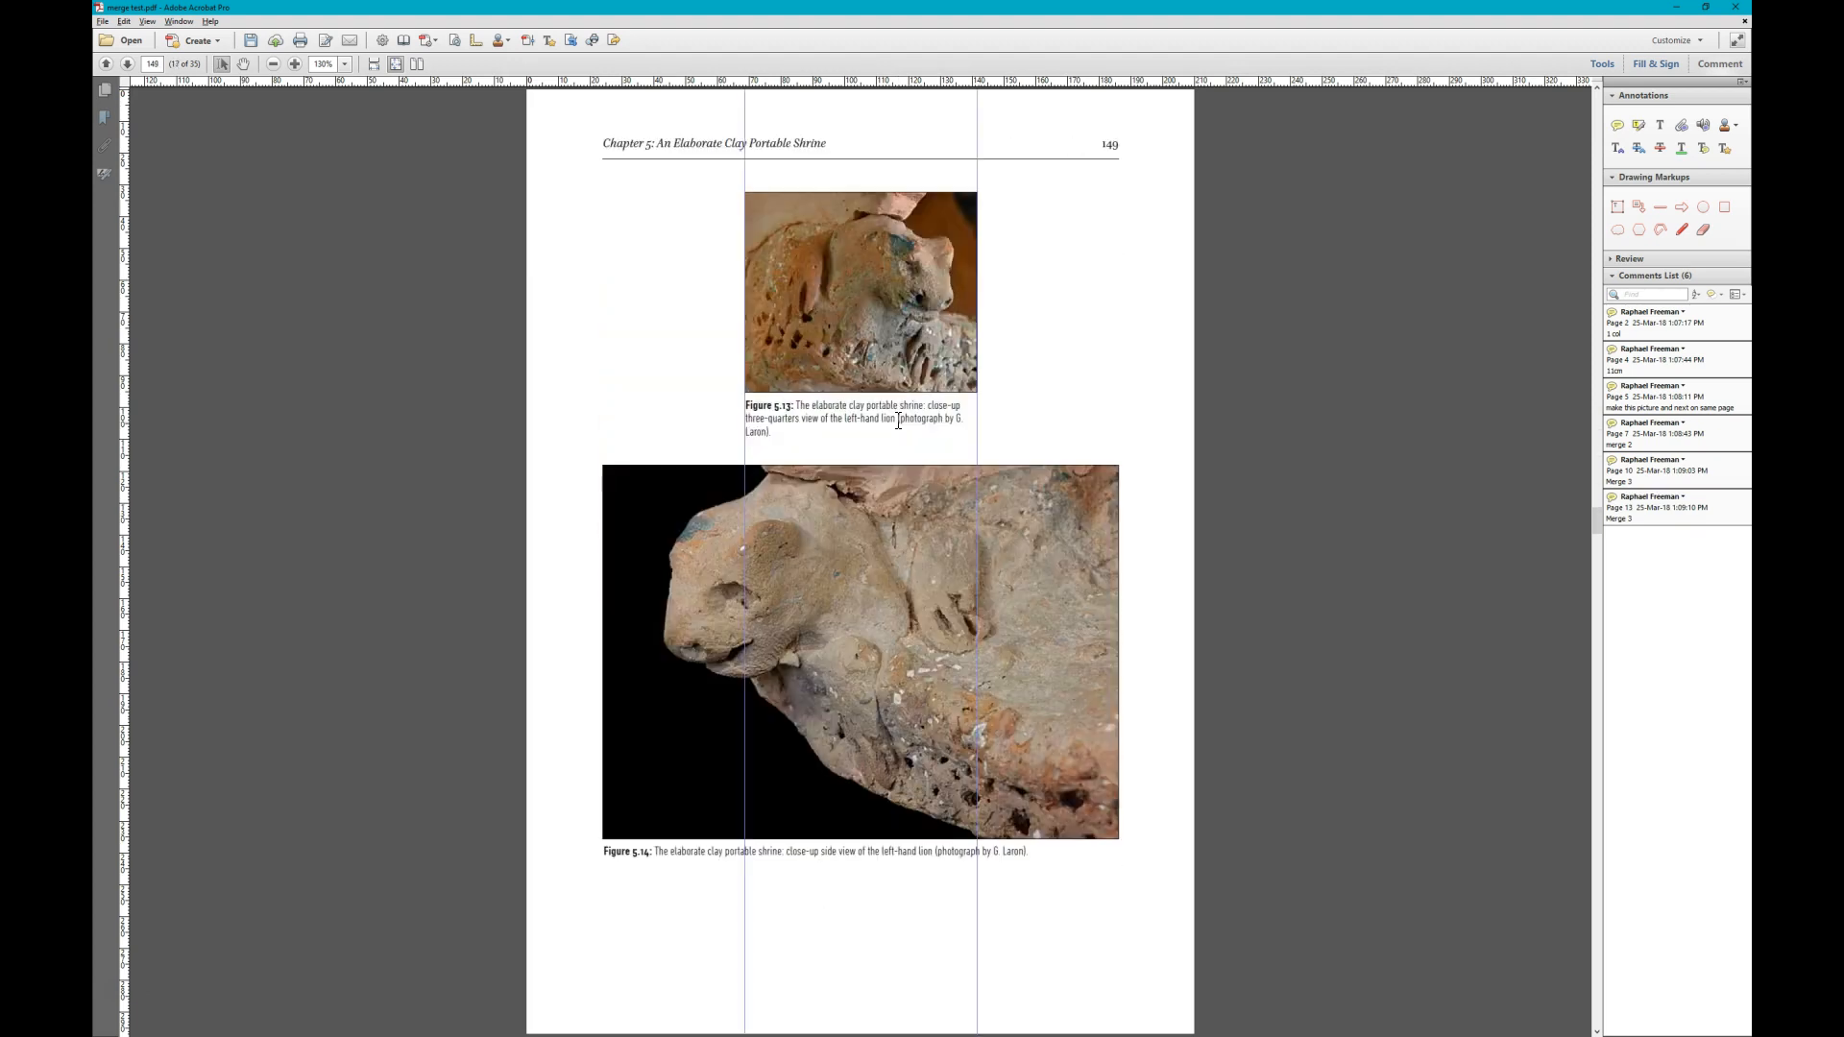
{"action": "scroll", "coordinate": [898, 422], "scroll_direction": "up", "scroll_amount": 1}
{"action": "scroll", "coordinate": [898, 422], "scroll_direction": "down", "scroll_amount": 1}
{"action": "scroll", "coordinate": [898, 422], "scroll_direction": "down", "scroll_amount": 1}
{"action": "scroll", "coordinate": [898, 421], "scroll_direction": "up", "scroll_amount": 1}
{"action": "scroll", "coordinate": [898, 421], "scroll_direction": "up", "scroll_amount": 1}
{"action": "scroll", "coordinate": [898, 421], "scroll_direction": "down", "scroll_amount": 1}
{"action": "scroll", "coordinate": [898, 421], "scroll_direction": "down", "scroll_amount": 1}
{"action": "scroll", "coordinate": [897, 422], "scroll_direction": "up", "scroll_amount": 1}
{"action": "scroll", "coordinate": [898, 422], "scroll_direction": "down", "scroll_amount": 1}
{"action": "scroll", "coordinate": [898, 421], "scroll_direction": "up", "scroll_amount": 1}
{"action": "scroll", "coordinate": [898, 422], "scroll_direction": "up", "scroll_amount": 1}
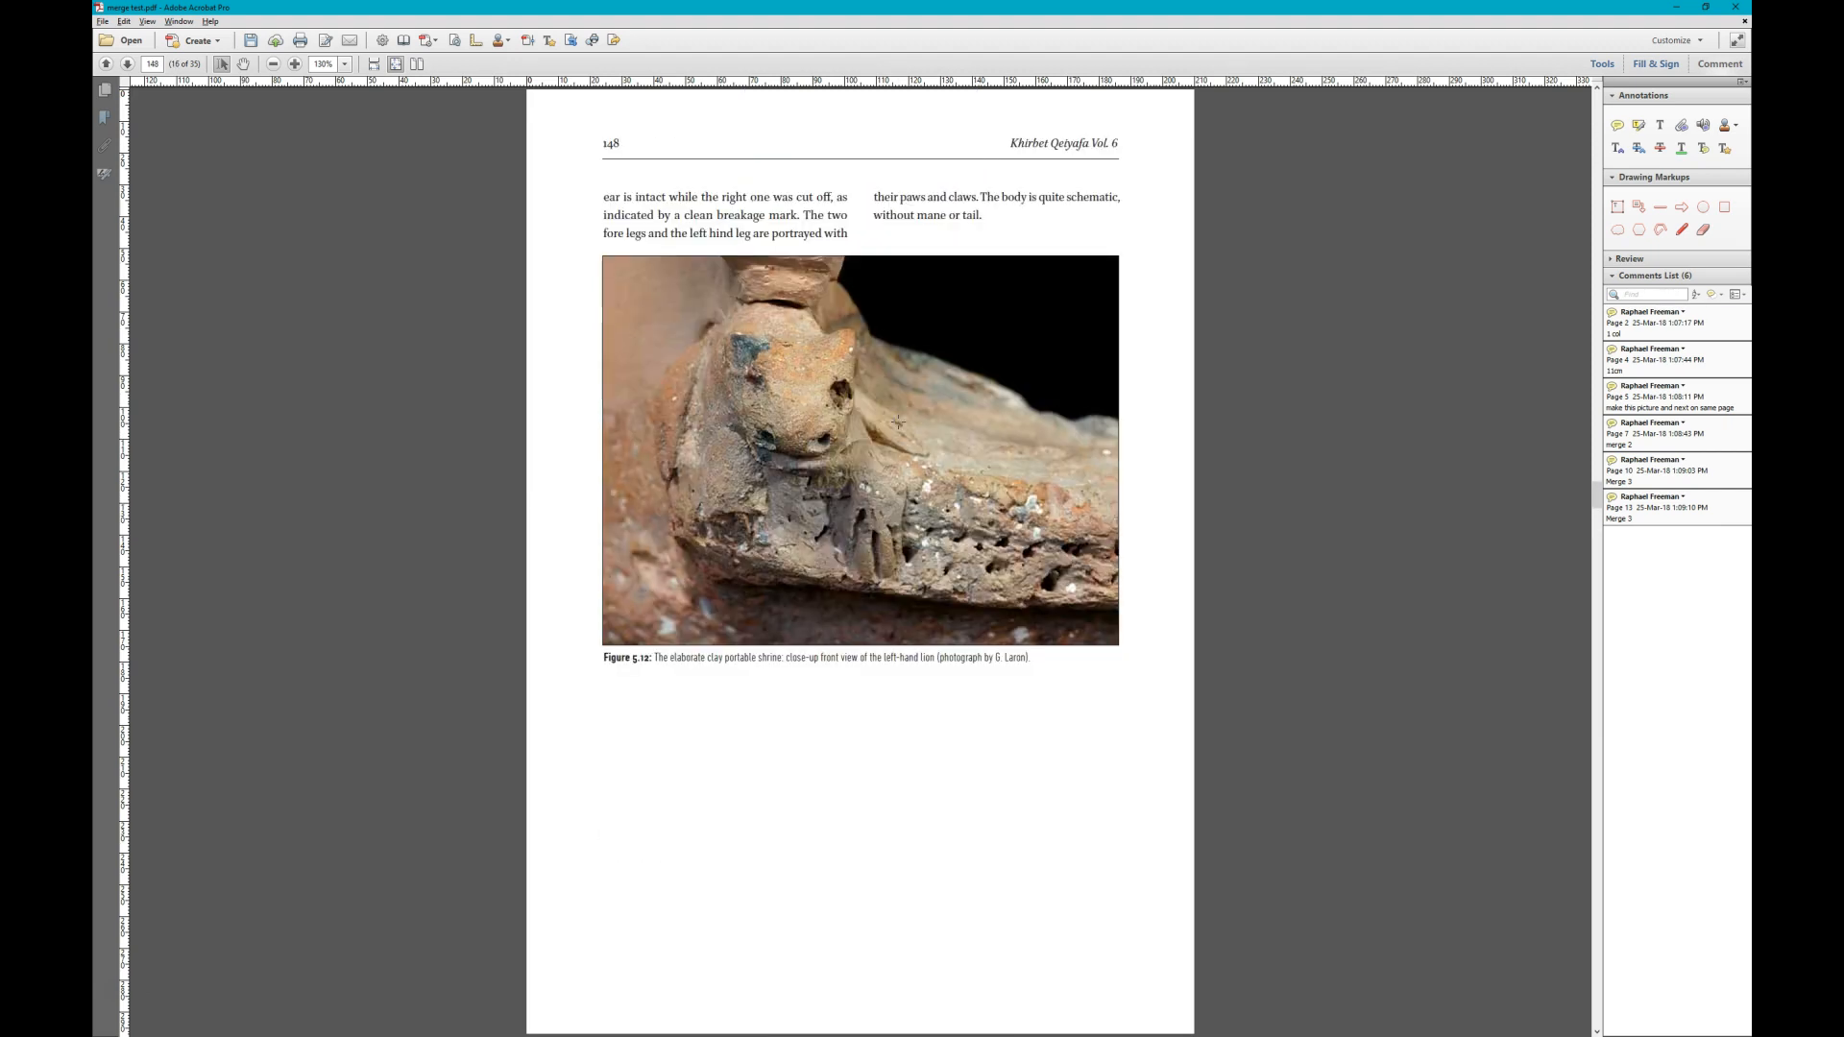
- Add a sticky note reading "Merge 2" on the Figure 5.12 lion close-up on page 148
{"action": "left_click", "coordinate": [1617, 125]}
{"action": "left_click", "coordinate": [814, 378]}
{"action": "type", "text": "Merge 2"}
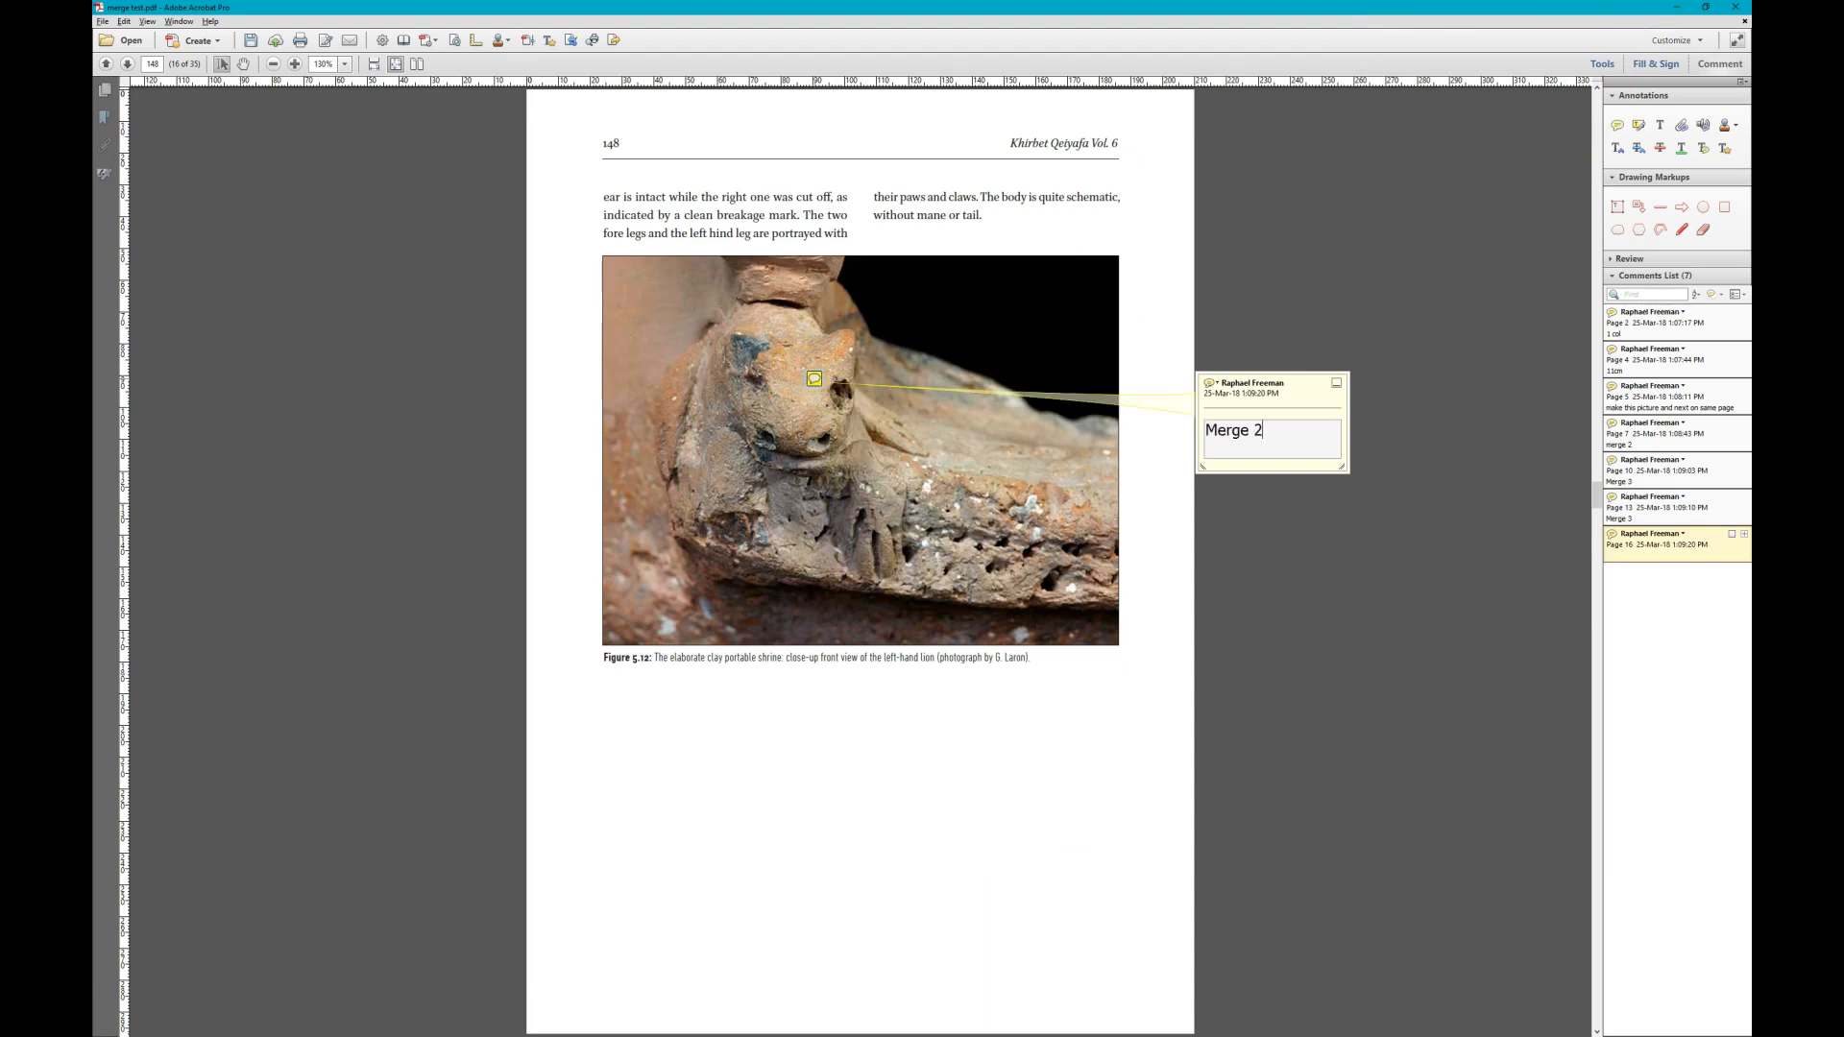
{"action": "key", "text": "Escape"}
- Add a sticky note reading "Merge 2" on the Figure 5.14 lion side view on page 149
{"action": "scroll", "coordinate": [814, 380], "scroll_direction": "down", "scroll_amount": 1}
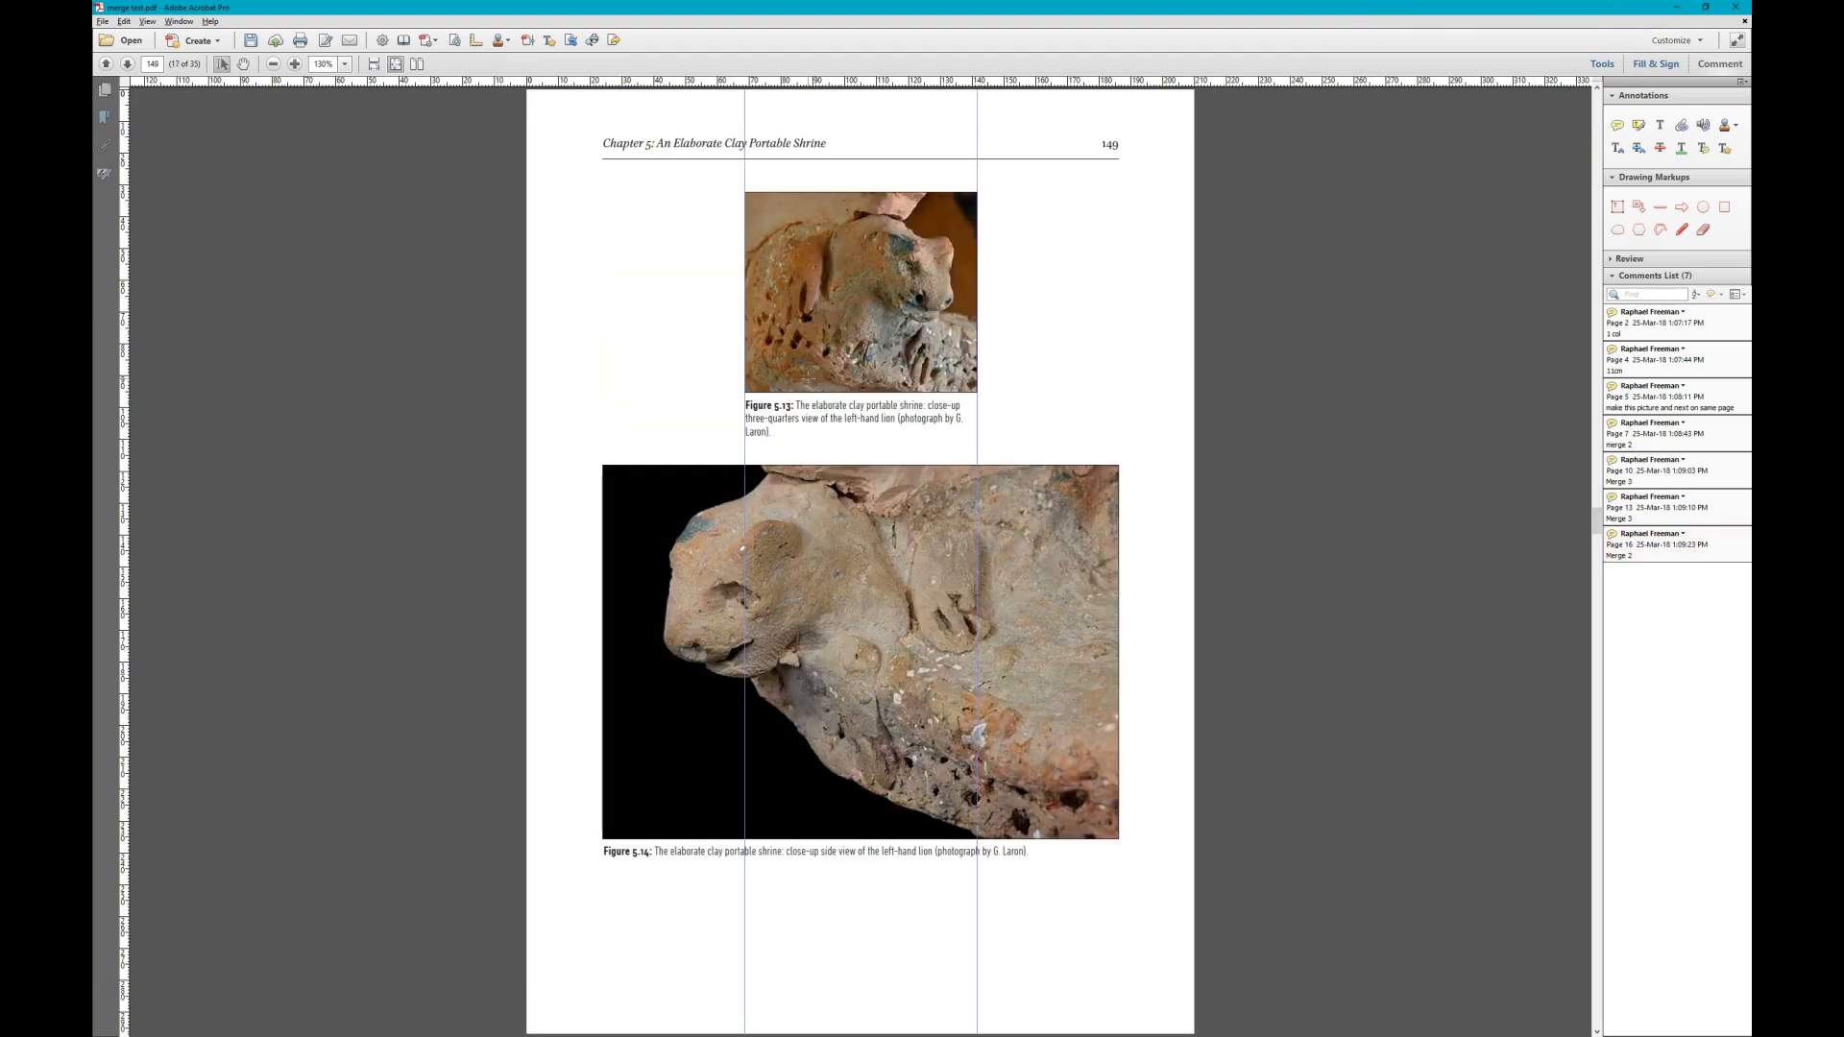
{"action": "scroll", "coordinate": [805, 343], "scroll_direction": "up", "scroll_amount": 1}
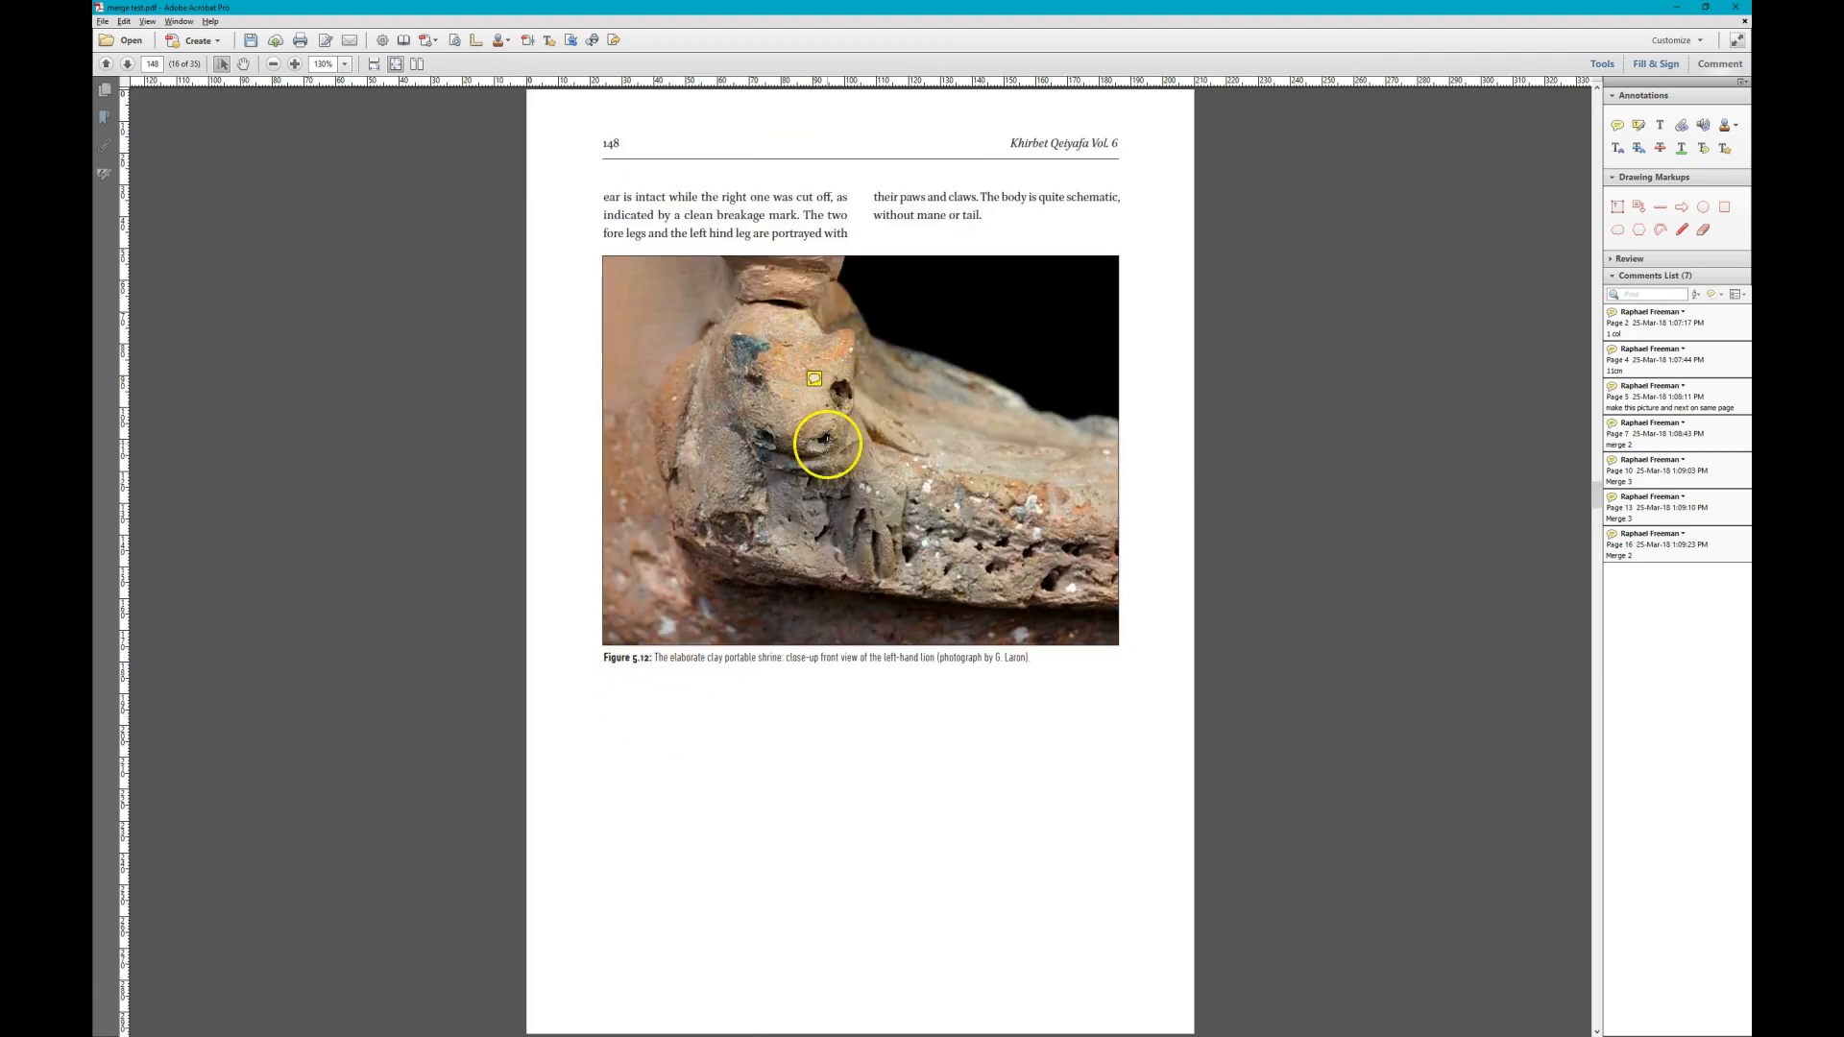
{"action": "scroll", "coordinate": [826, 439], "scroll_direction": "down", "scroll_amount": 1}
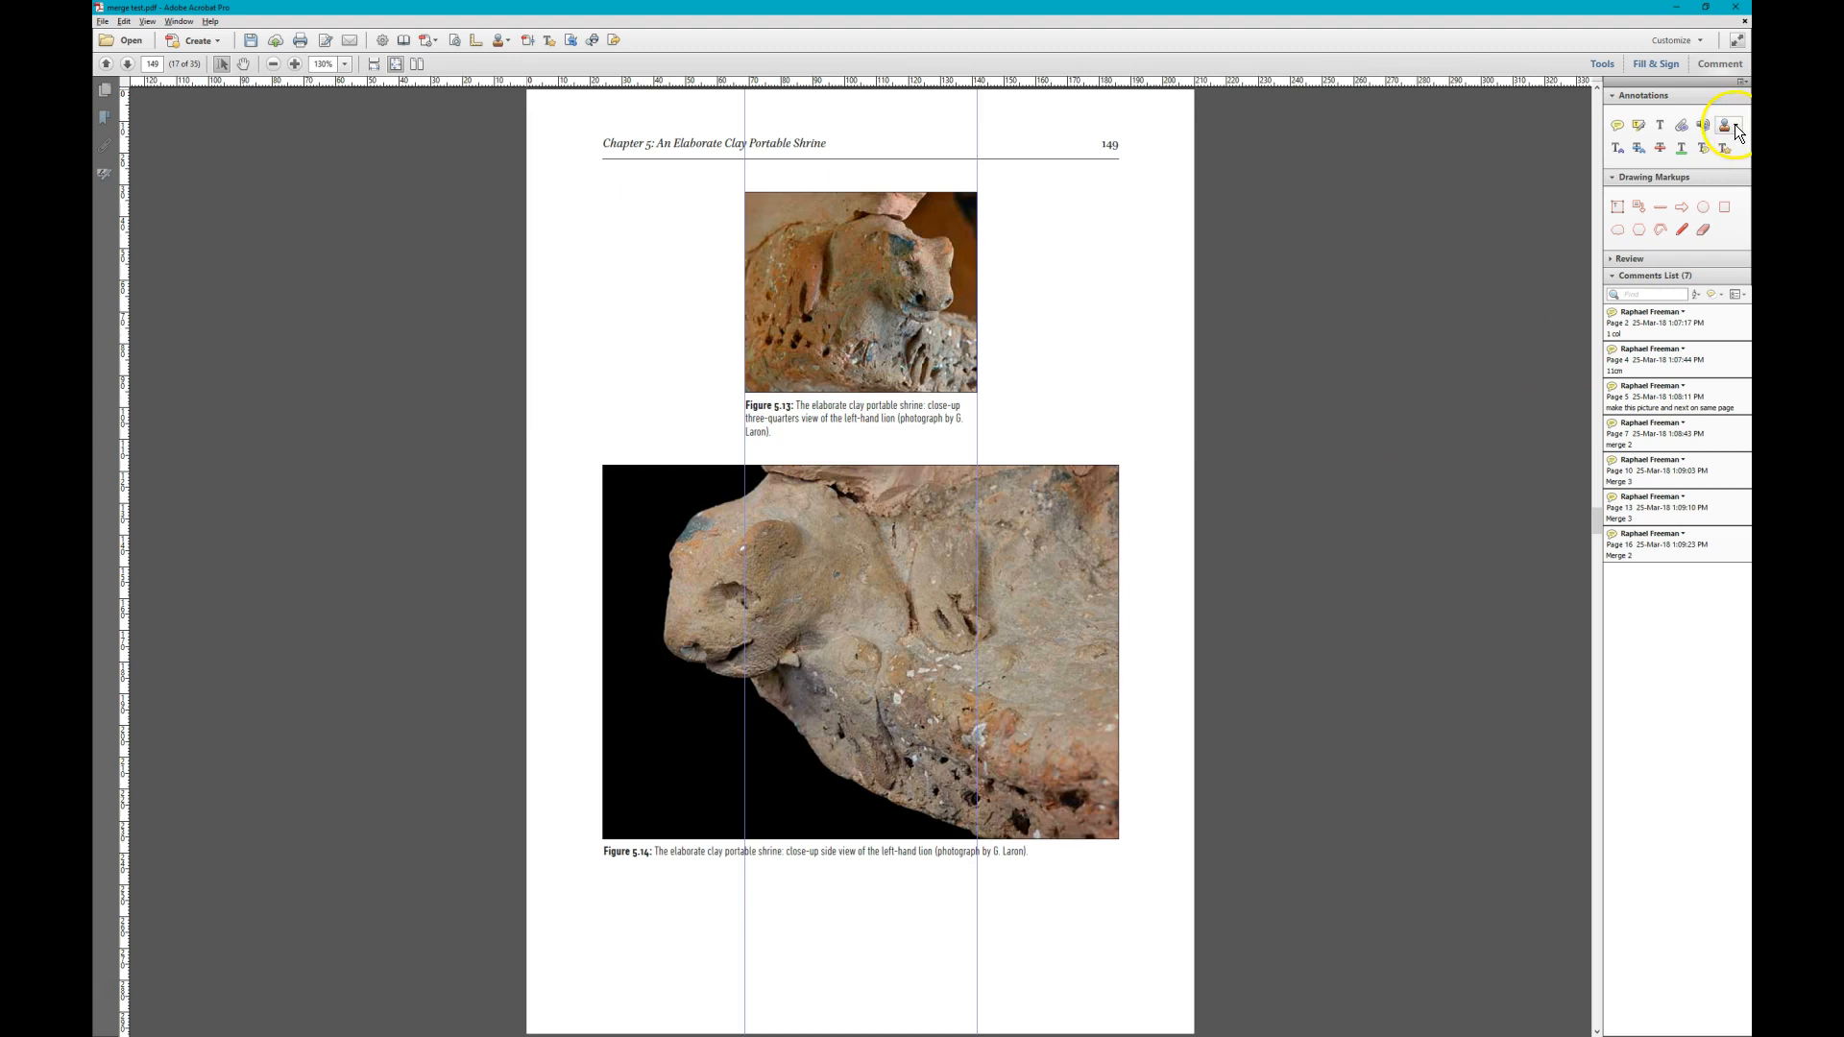
{"action": "left_click", "coordinate": [1617, 125]}
{"action": "left_click", "coordinate": [893, 567]}
{"action": "type", "text": "Merge 2"}
{"action": "key", "text": "Escape"}
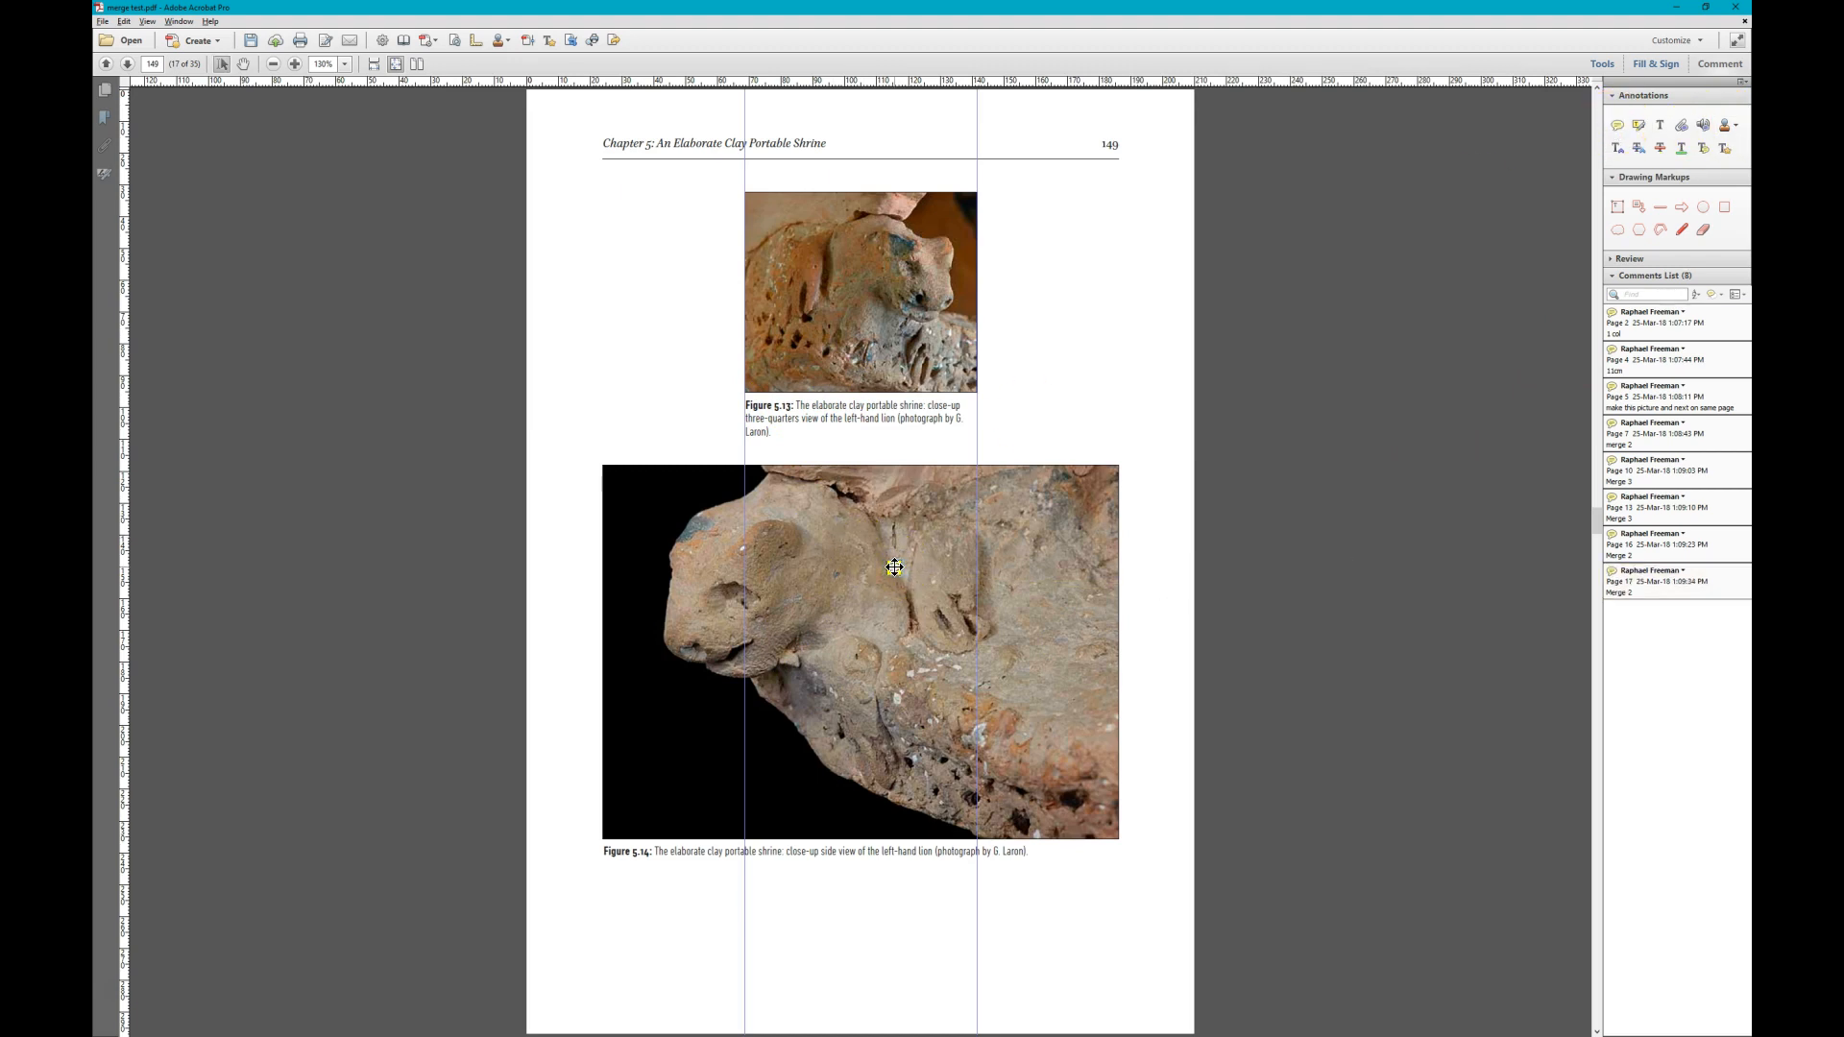
- Compare Figures 5.13 to 5.16 on pages 149 to 151 to judge how many can be merged
{"action": "scroll", "coordinate": [894, 569], "scroll_direction": "down", "scroll_amount": 1}
{"action": "scroll", "coordinate": [894, 569], "scroll_direction": "up", "scroll_amount": 1}
{"action": "scroll", "coordinate": [863, 566], "scroll_direction": "down", "scroll_amount": 2}
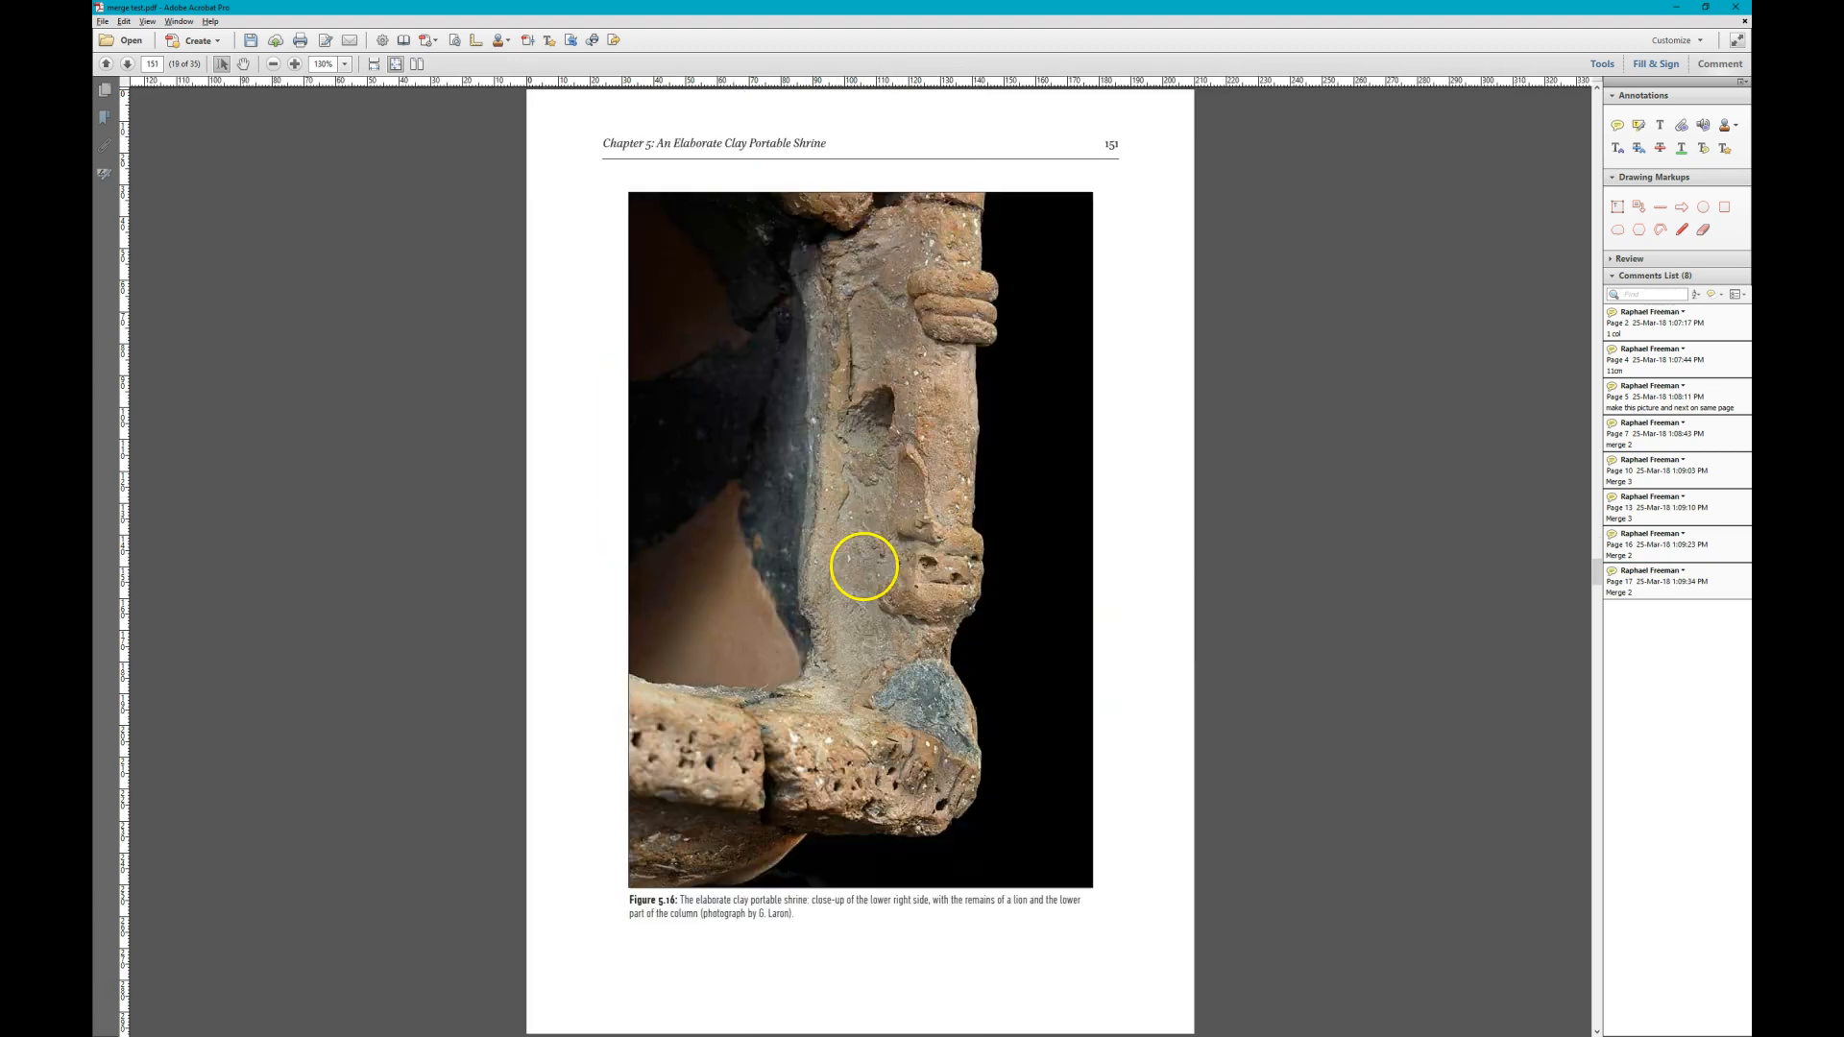
{"action": "scroll", "coordinate": [863, 566], "scroll_direction": "up", "scroll_amount": 1}
{"action": "scroll", "coordinate": [863, 567], "scroll_direction": "down", "scroll_amount": 1}
{"action": "scroll", "coordinate": [863, 567], "scroll_direction": "up", "scroll_amount": 1}
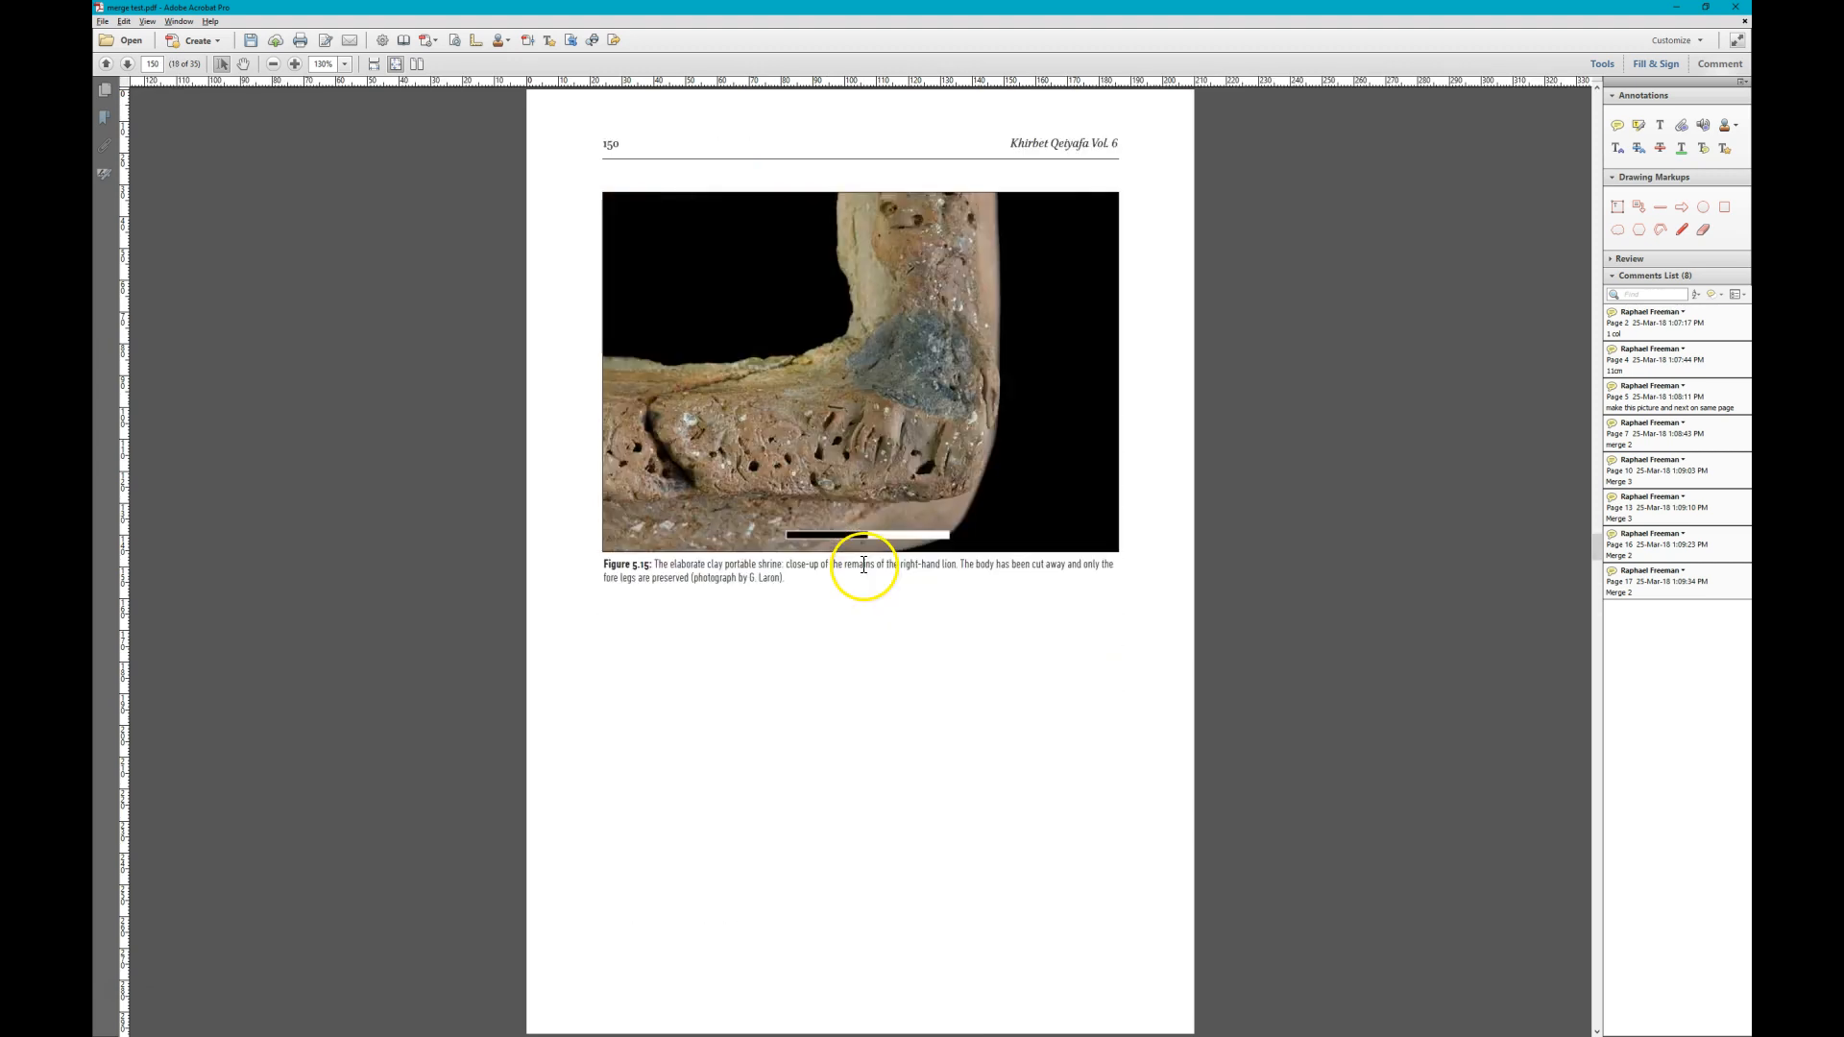
{"action": "scroll", "coordinate": [863, 566], "scroll_direction": "up", "scroll_amount": 1}
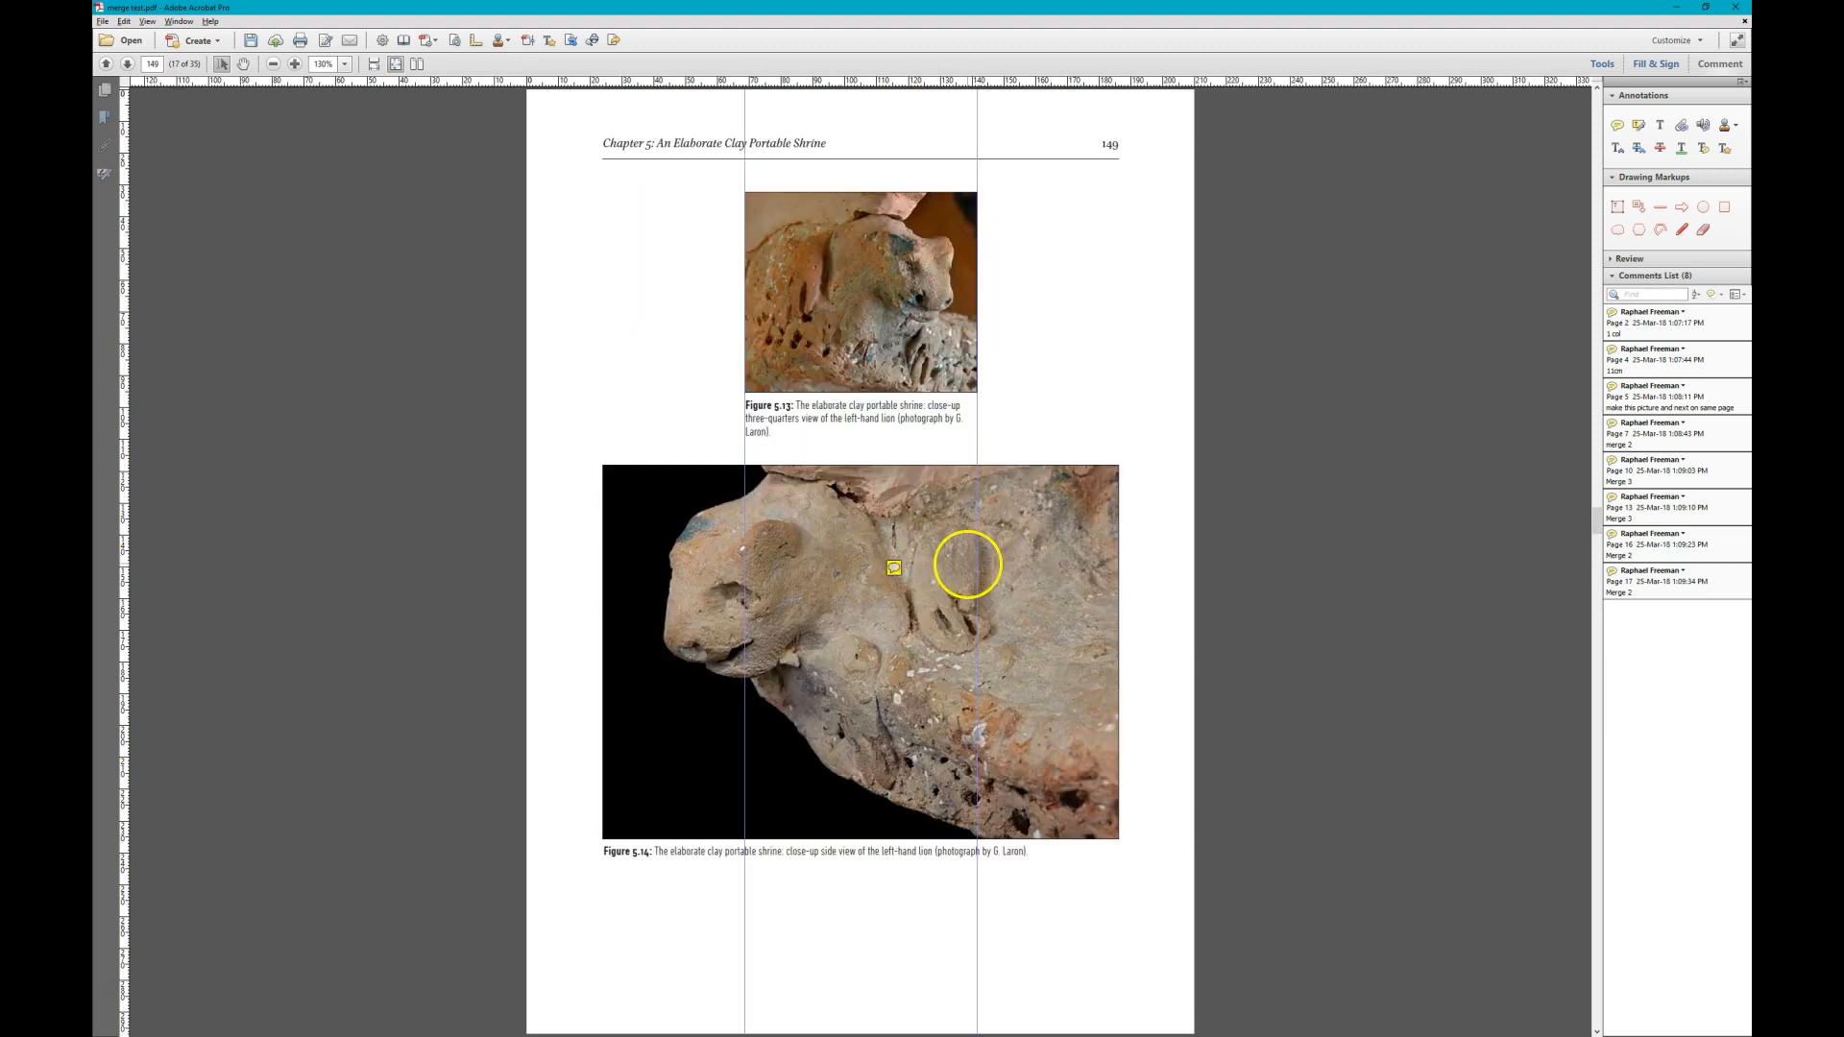
{"action": "scroll", "coordinate": [967, 564], "scroll_direction": "down", "scroll_amount": 1}
{"action": "scroll", "coordinate": [967, 563], "scroll_direction": "down", "scroll_amount": 1}
{"action": "scroll", "coordinate": [967, 564], "scroll_direction": "up", "scroll_amount": 1}
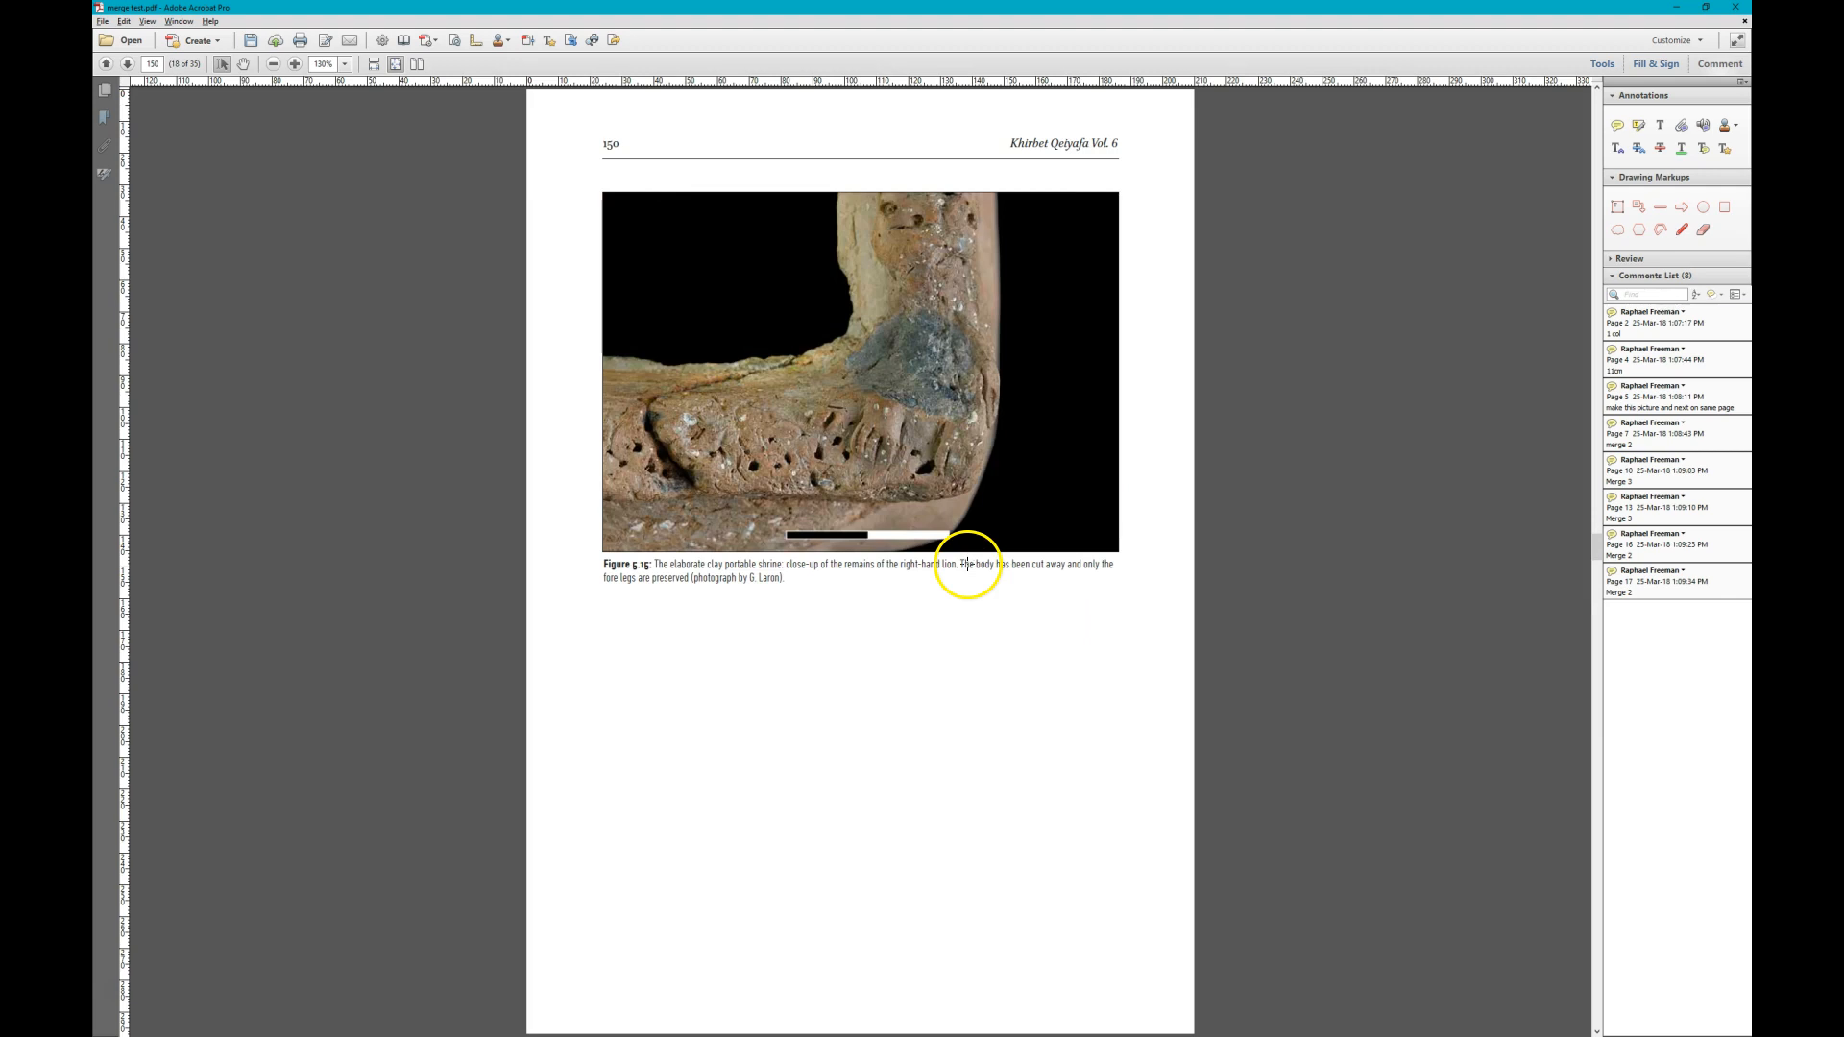
- Change the sticky note on Figure 5.14, page 149, to read "Merge 3"
{"action": "scroll", "coordinate": [967, 563], "scroll_direction": "up", "scroll_amount": 1}
{"action": "left_click", "coordinate": [908, 568]}
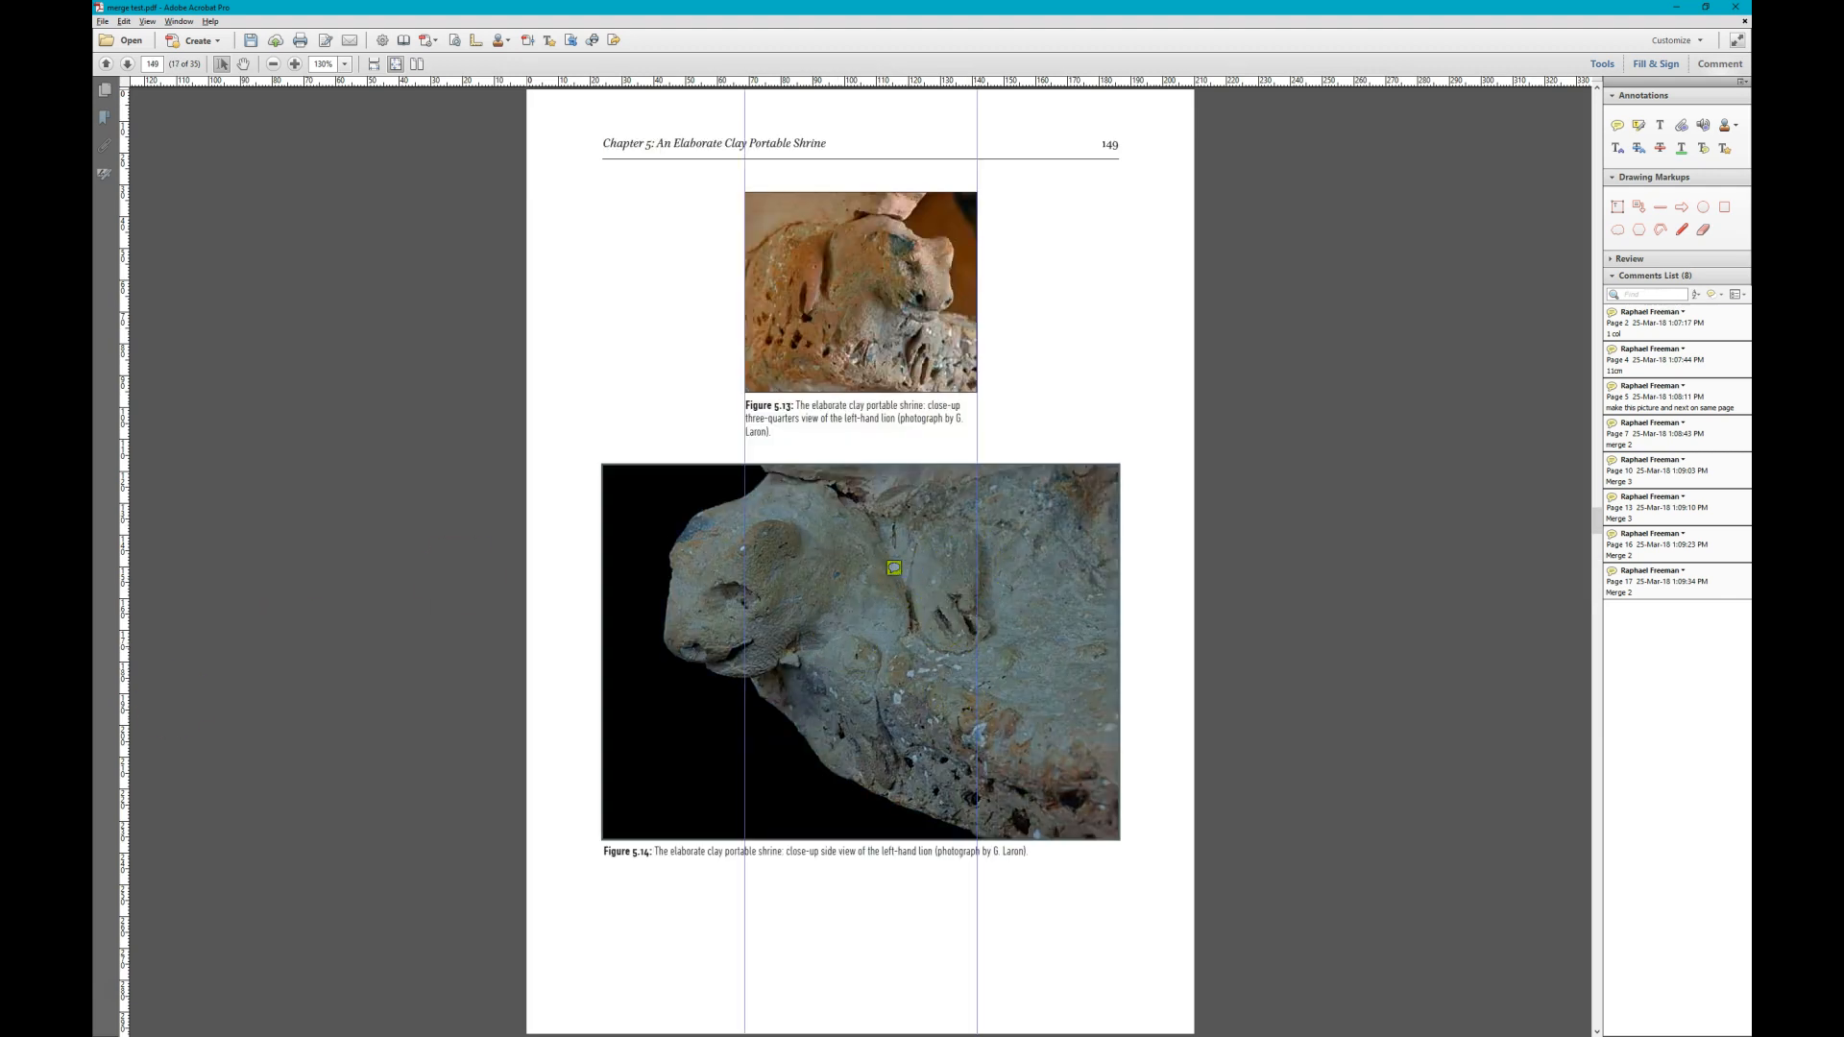
{"action": "double_click", "coordinate": [893, 568]}
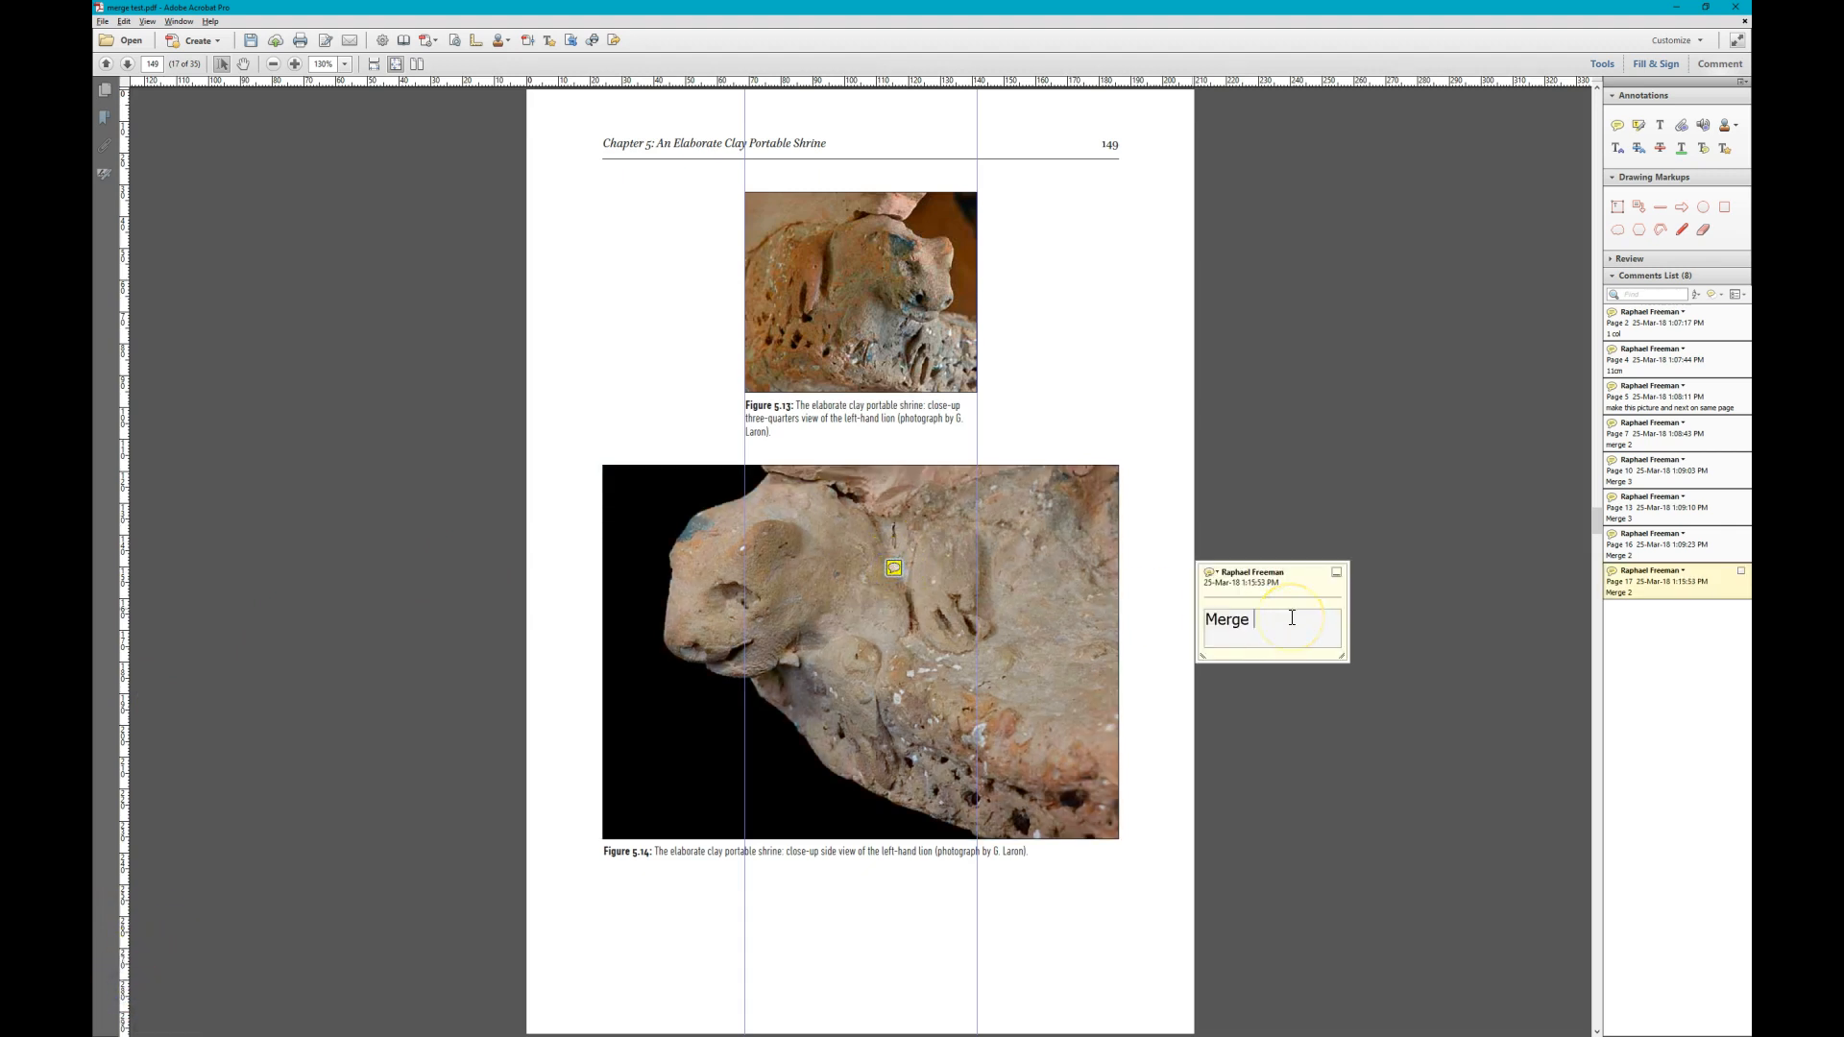
{"action": "key", "text": "Escape"}
{"action": "key", "text": "Escape"}
- Add a sticky note reading "9cm" on the Figure 5.17 upper façade photo on page 153
{"action": "scroll", "coordinate": [1289, 616], "scroll_direction": "down", "scroll_amount": 3}
{"action": "scroll", "coordinate": [1290, 616], "scroll_direction": "down", "scroll_amount": 1}
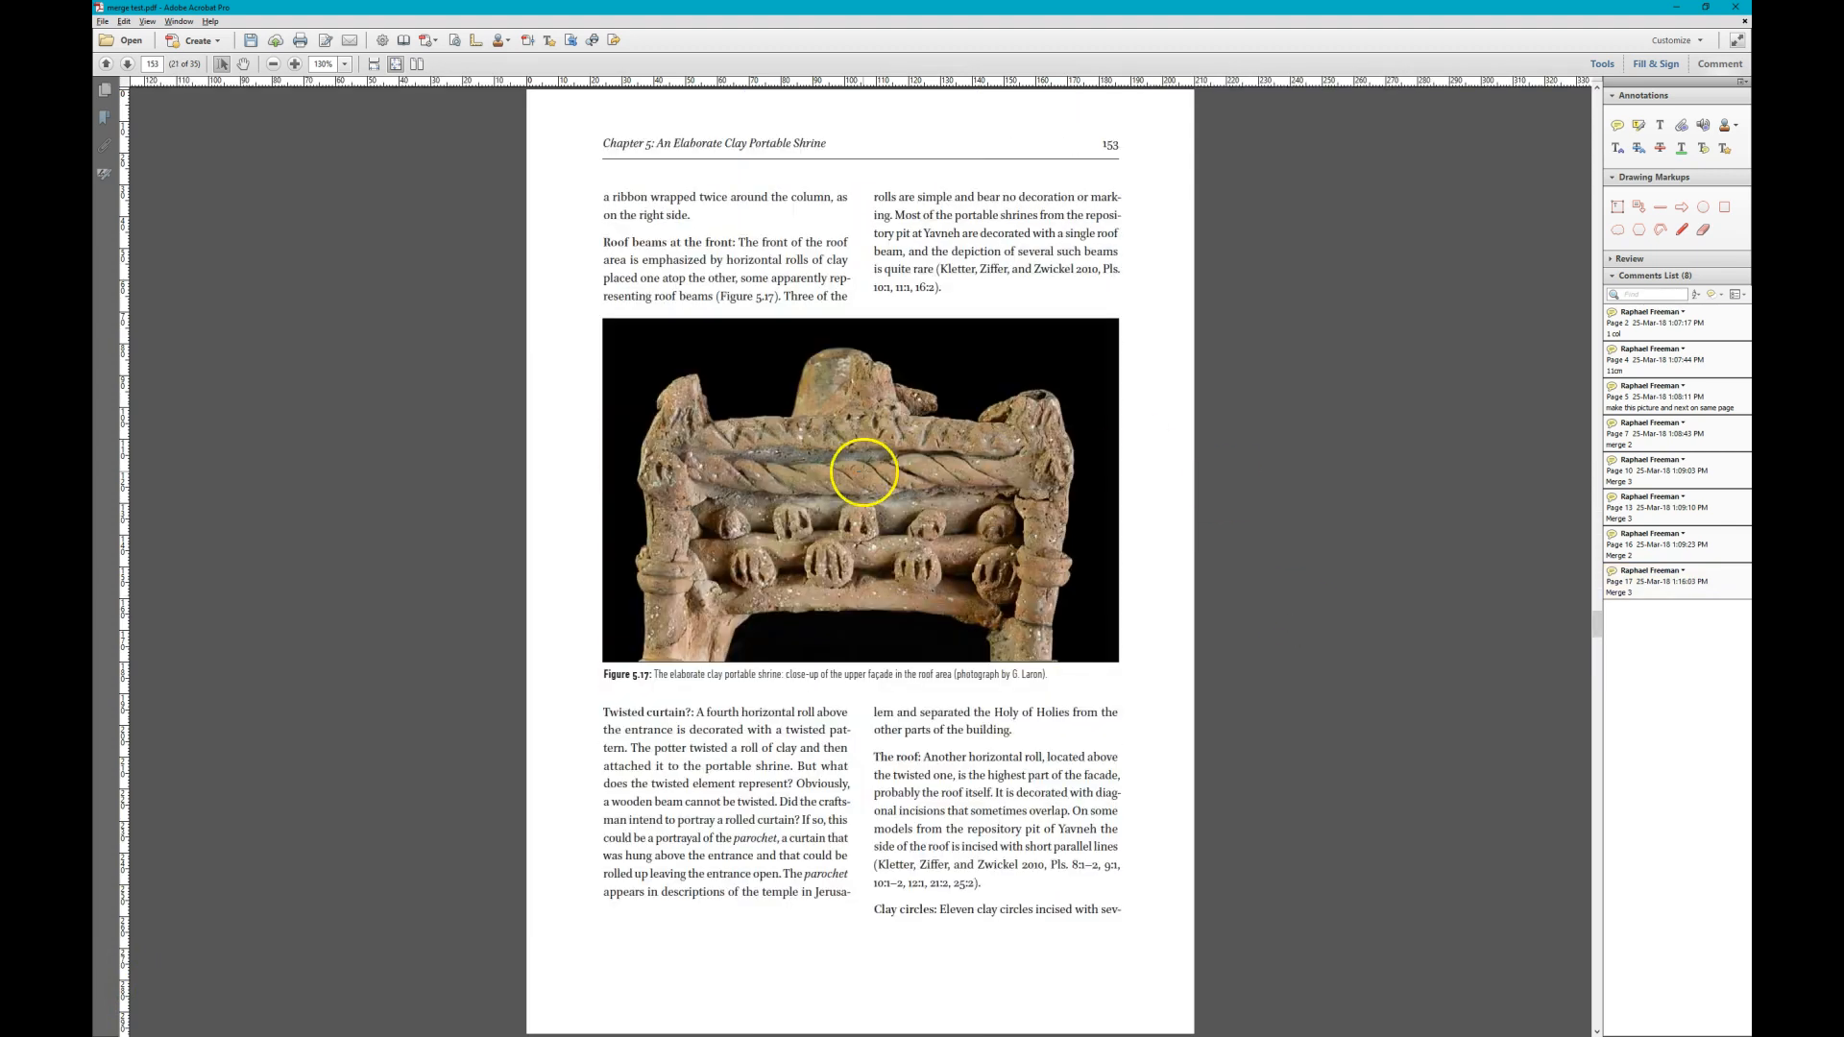
{"action": "left_click", "coordinate": [990, 539]}
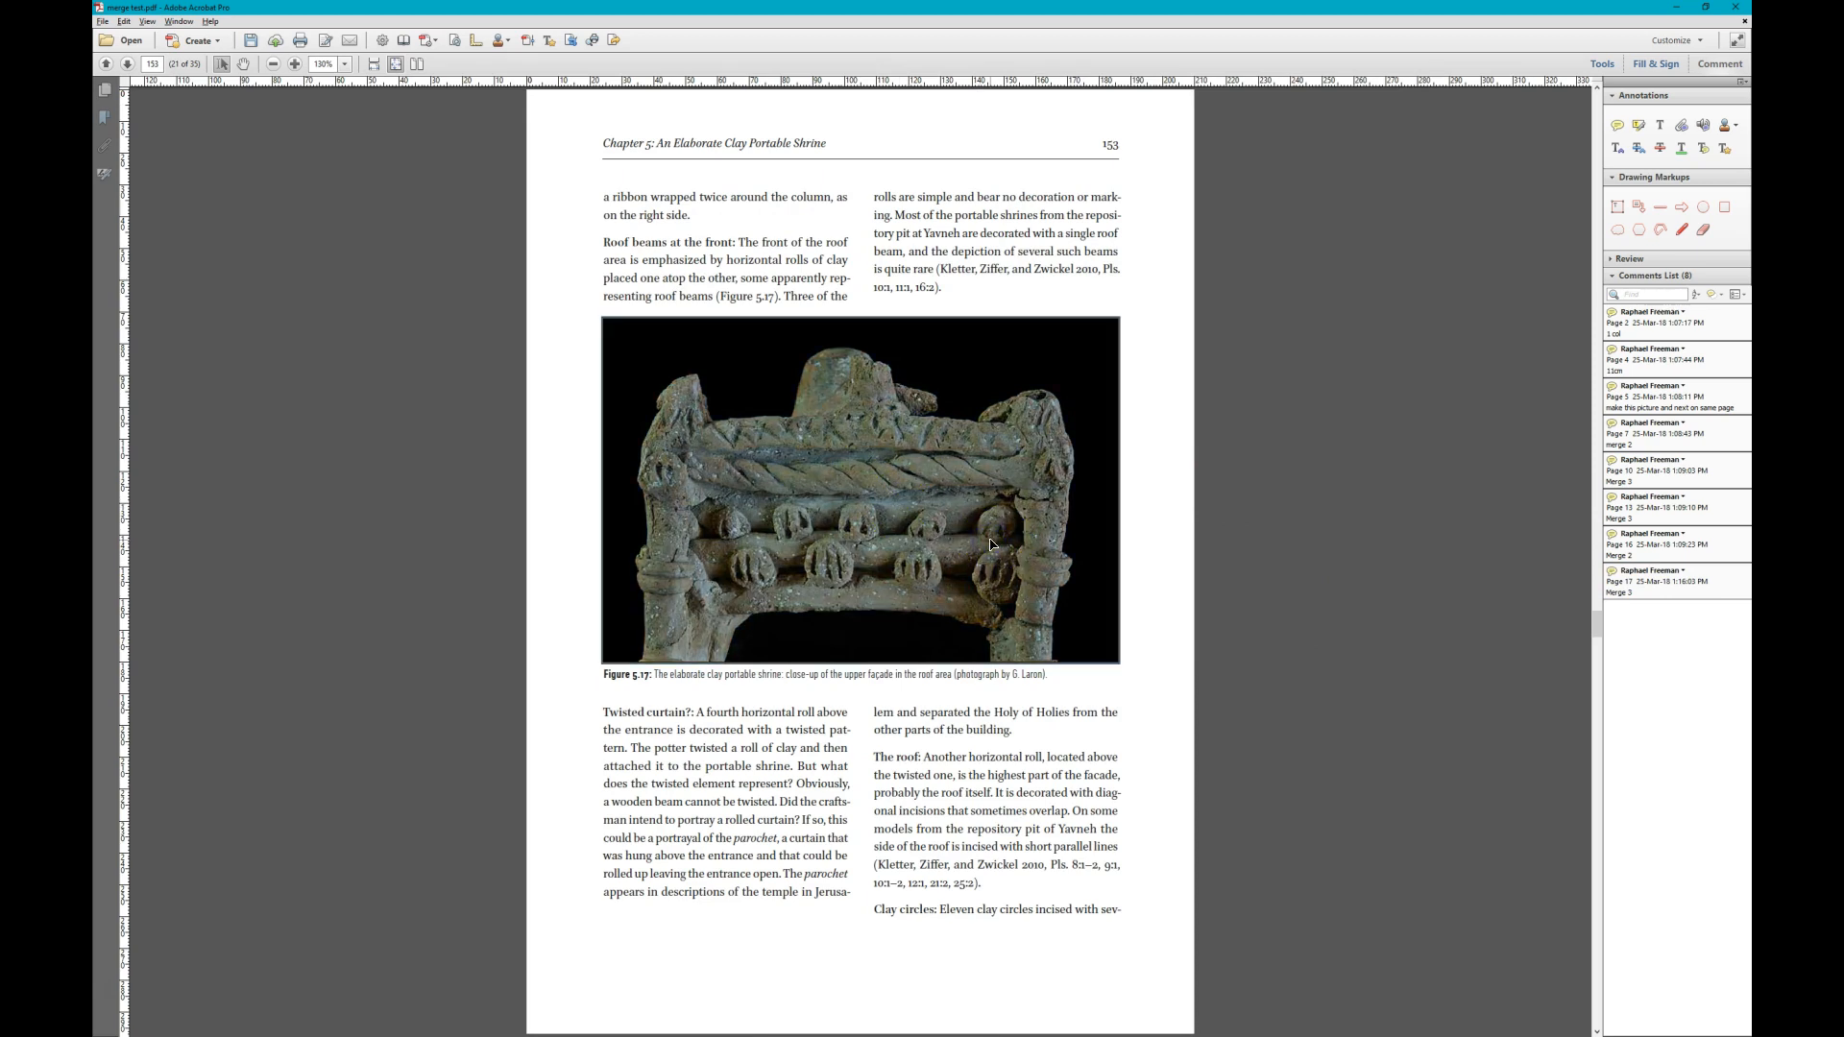
{"action": "left_click", "coordinate": [1021, 746]}
{"action": "left_click", "coordinate": [911, 527]}
{"action": "left_click", "coordinate": [1144, 515]}
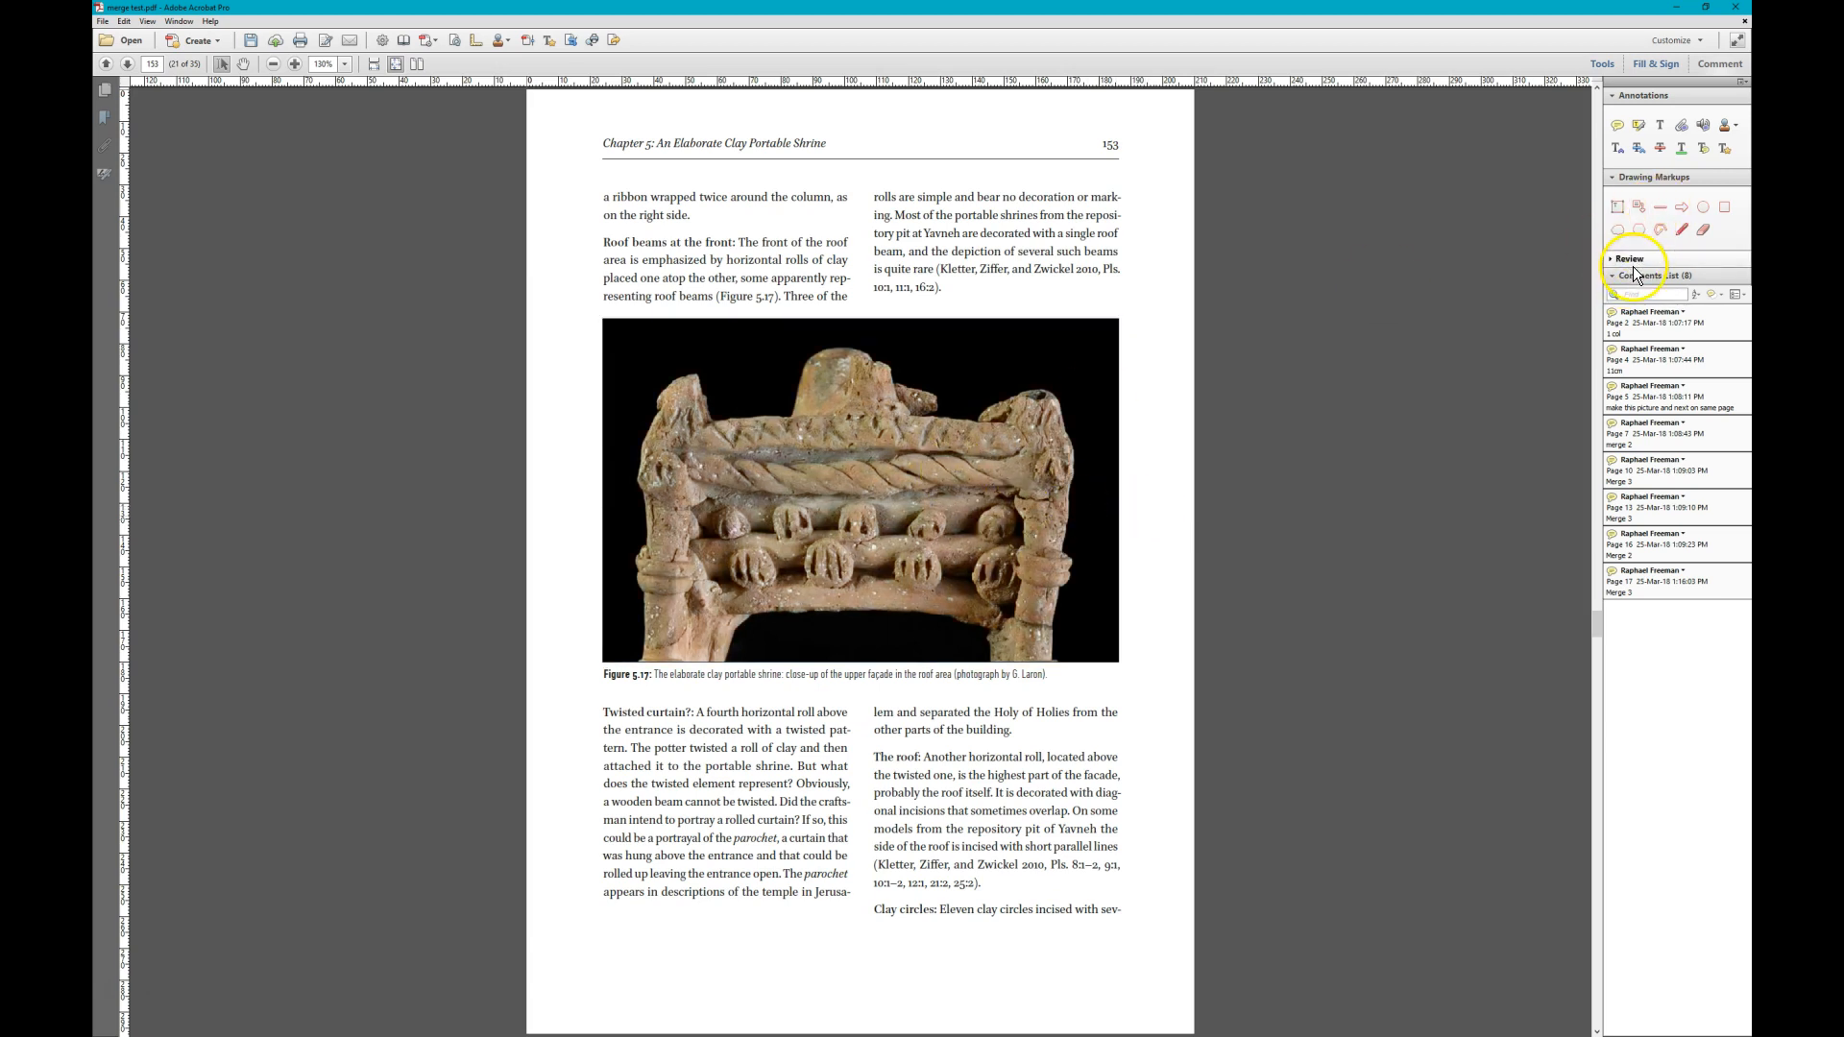
{"action": "left_click", "coordinate": [1618, 125]}
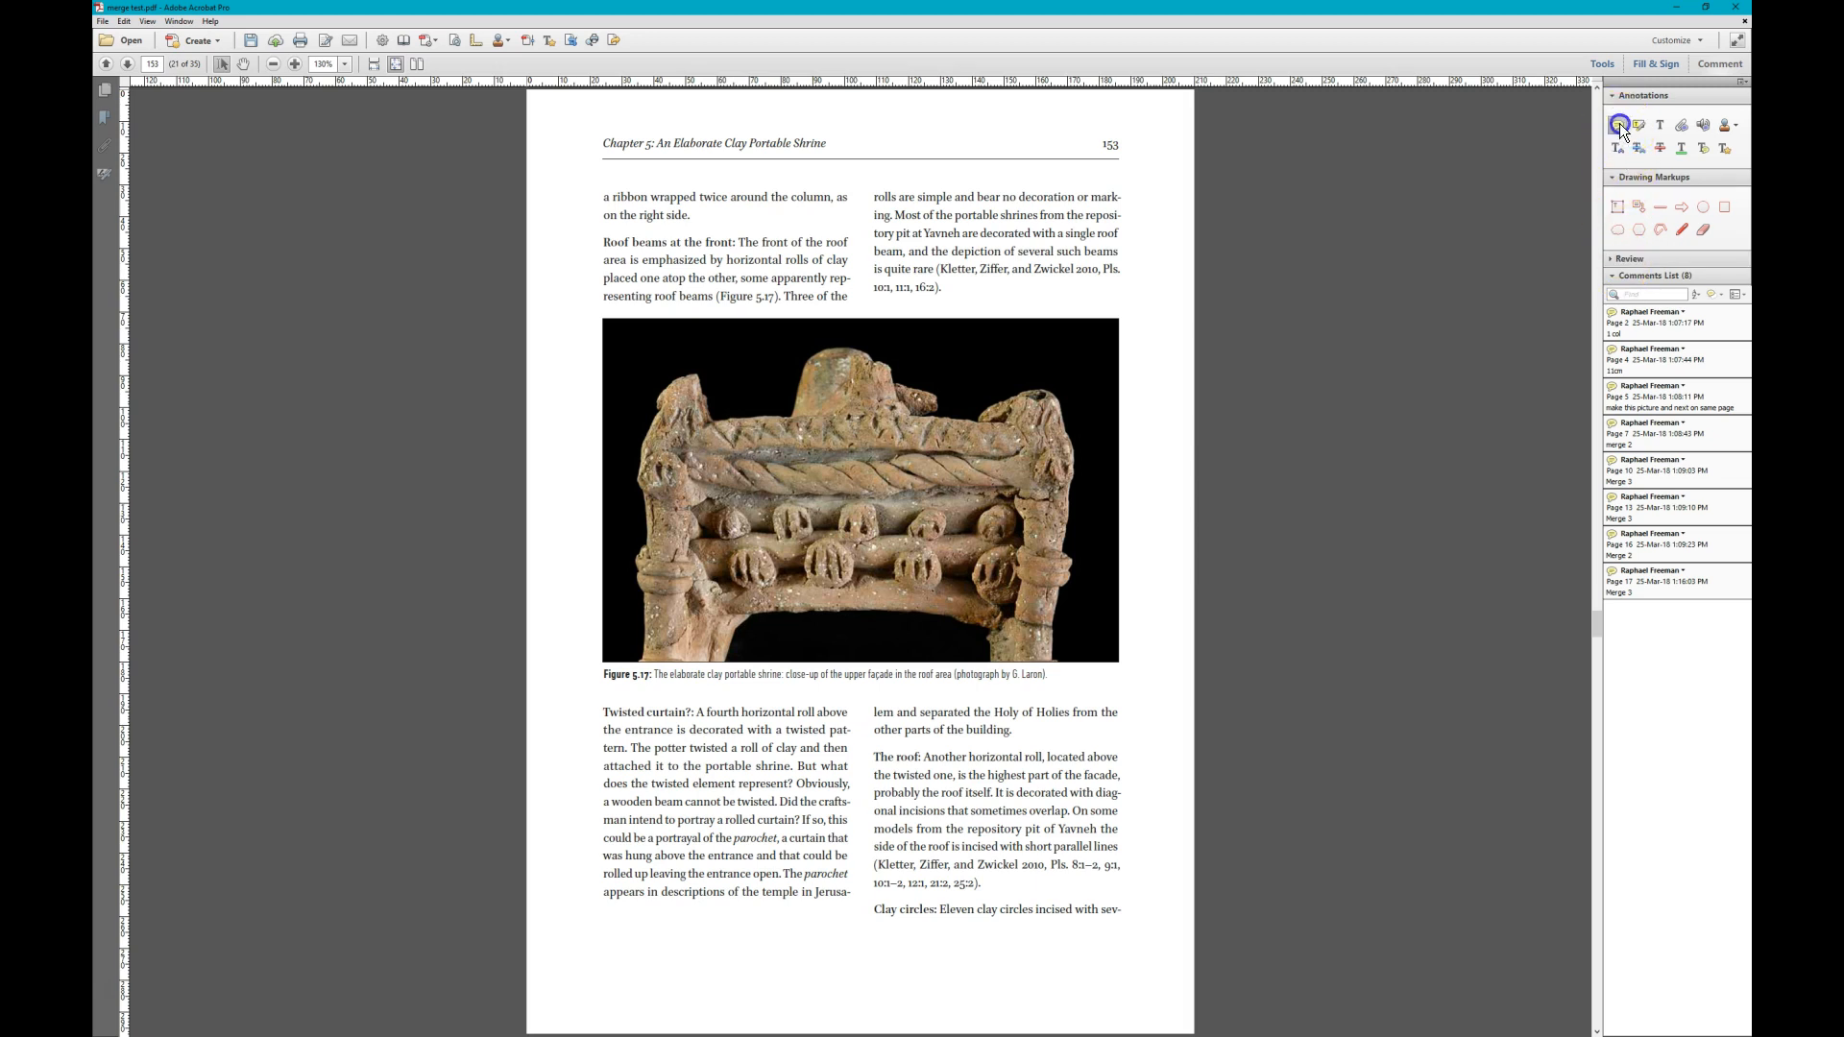
{"action": "left_click", "coordinate": [849, 580]}
{"action": "type", "text": "90"}
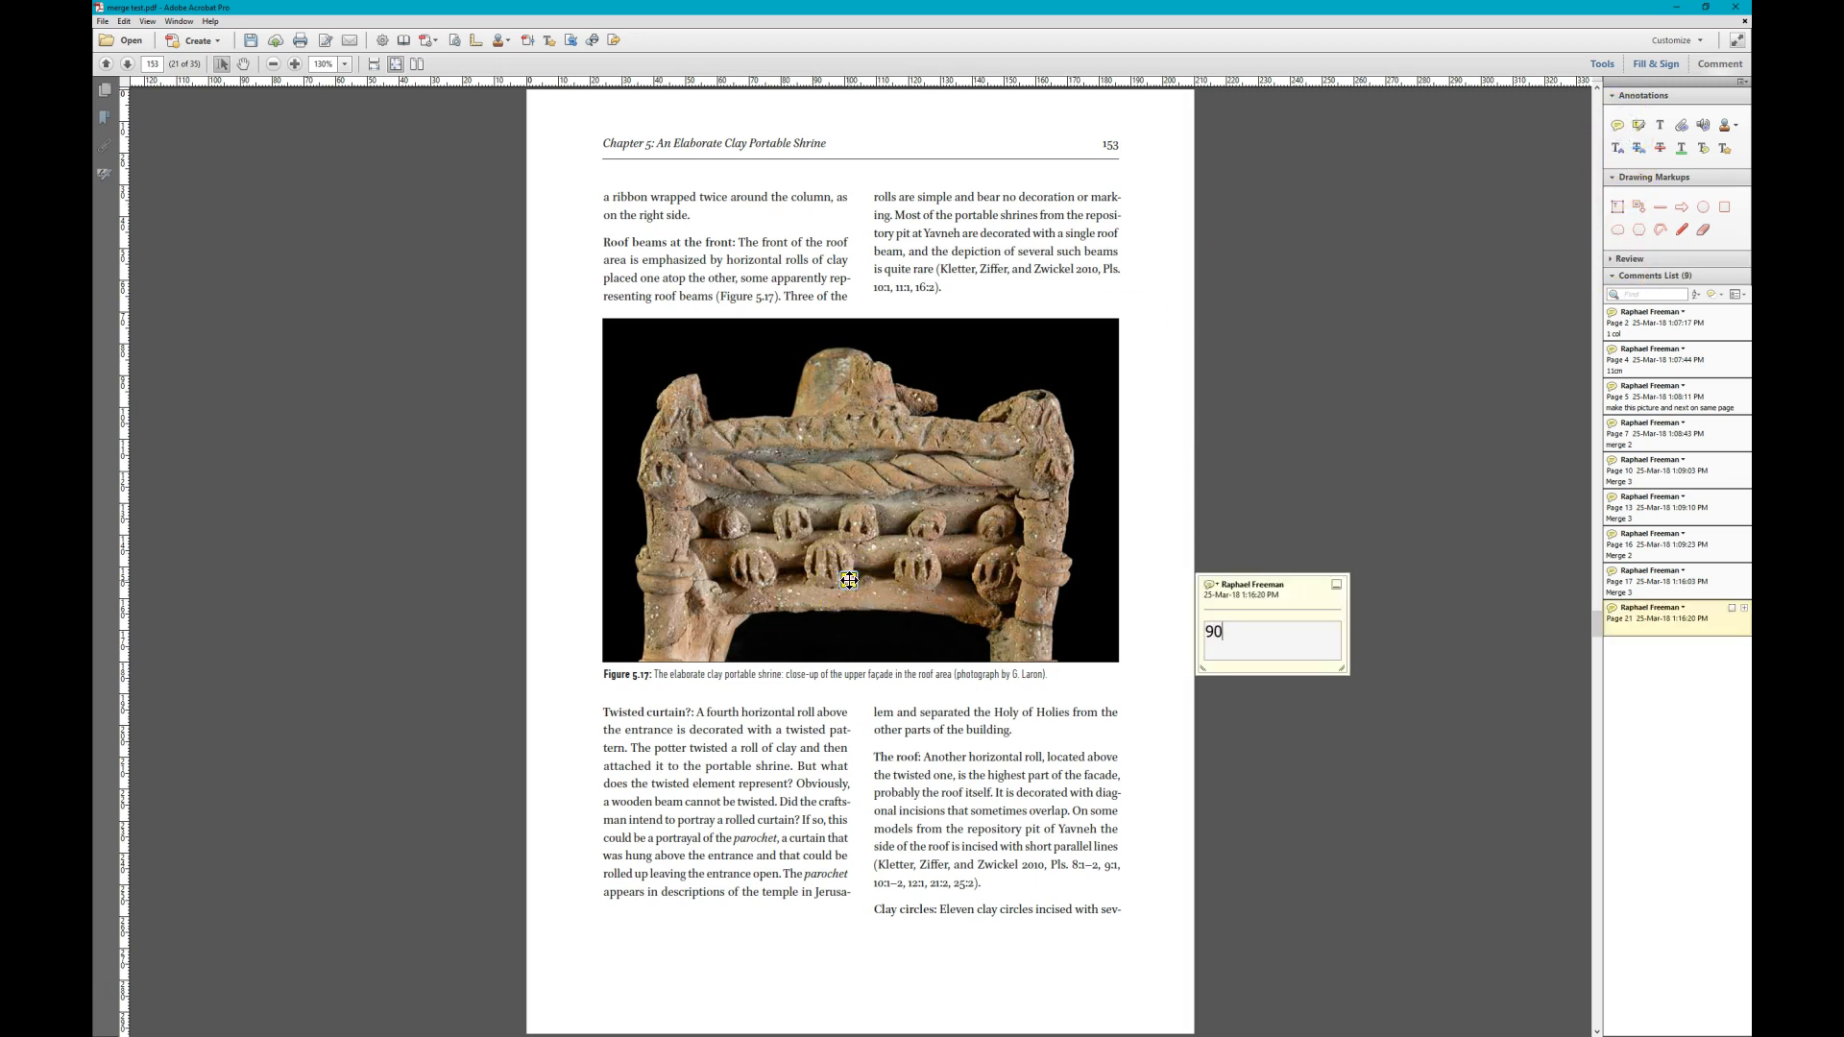
{"action": "type", "text": "mm"}
{"action": "type", "text": "9cm"}
{"action": "key", "text": "Escape"}
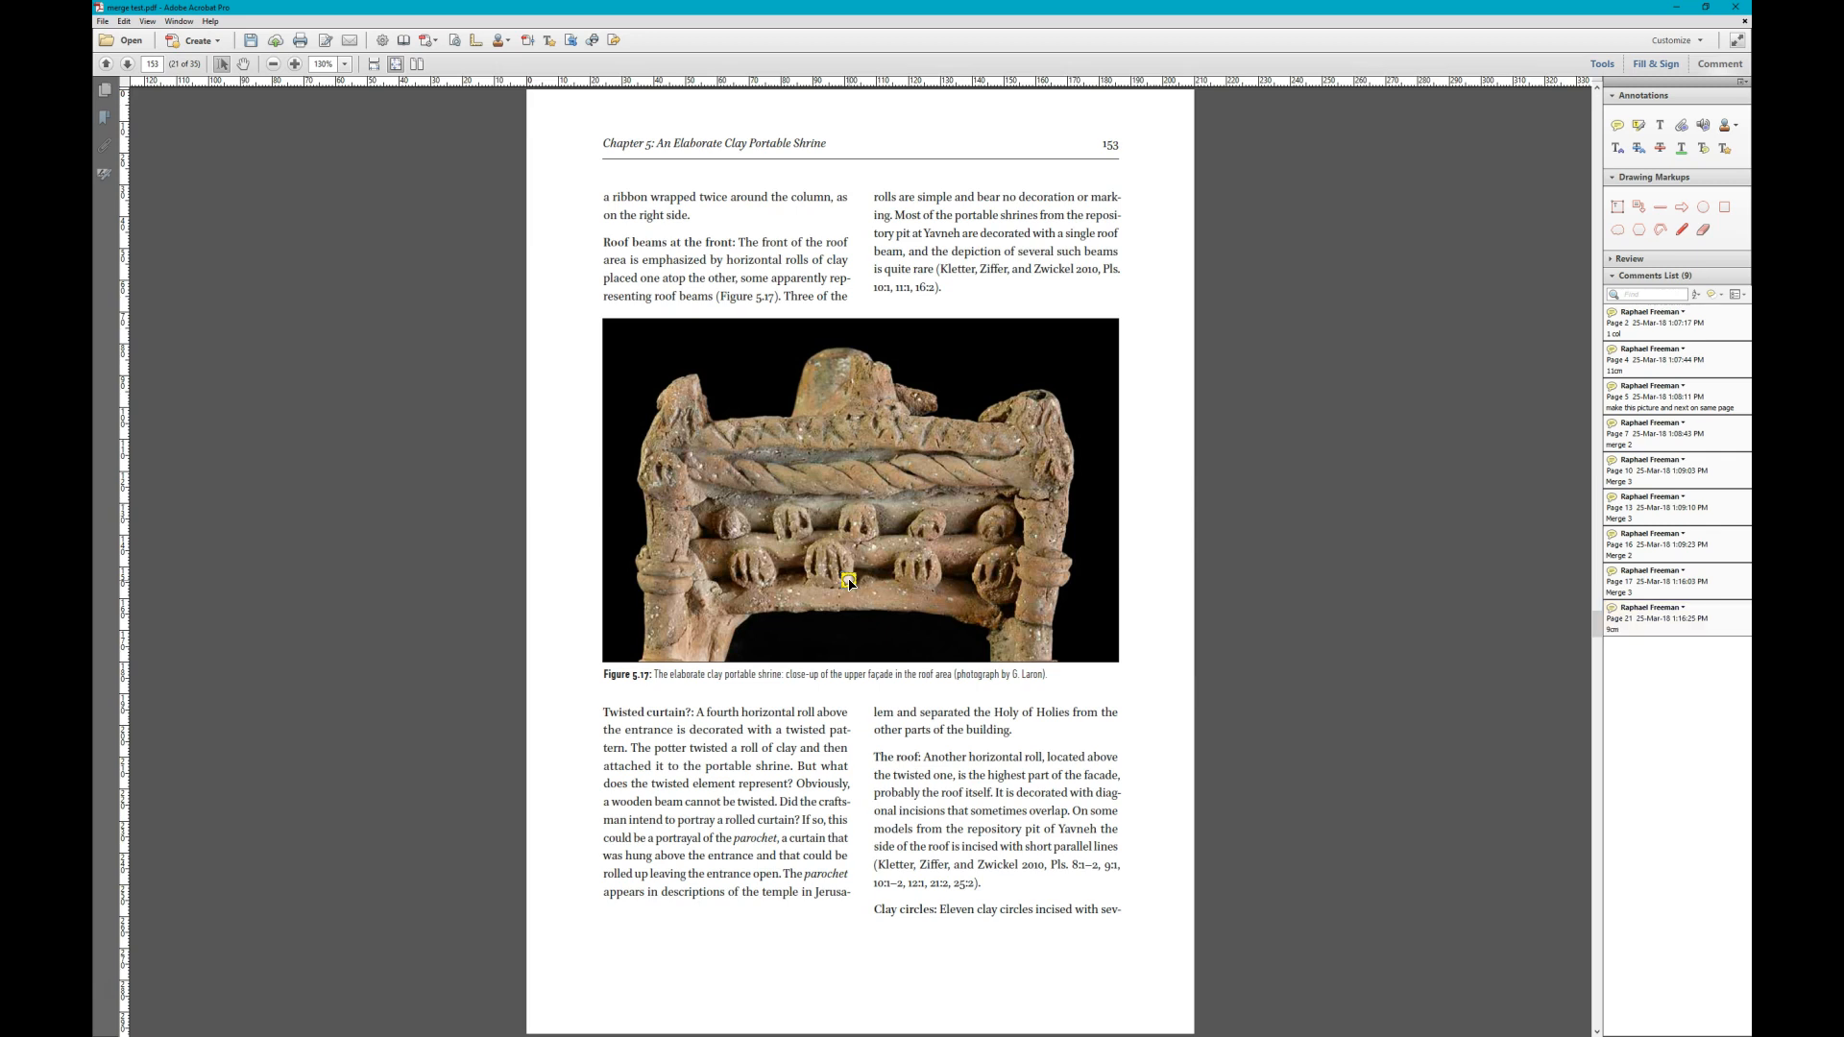
- Add a sticky note reading "remove scale at bottom" on the Figure 5.19 tower altar drawings on page 155
{"action": "scroll", "coordinate": [849, 580], "scroll_direction": "down", "scroll_amount": 2}
{"action": "scroll", "coordinate": [849, 580], "scroll_direction": "up", "scroll_amount": 1}
{"action": "scroll", "coordinate": [849, 580], "scroll_direction": "down", "scroll_amount": 1}
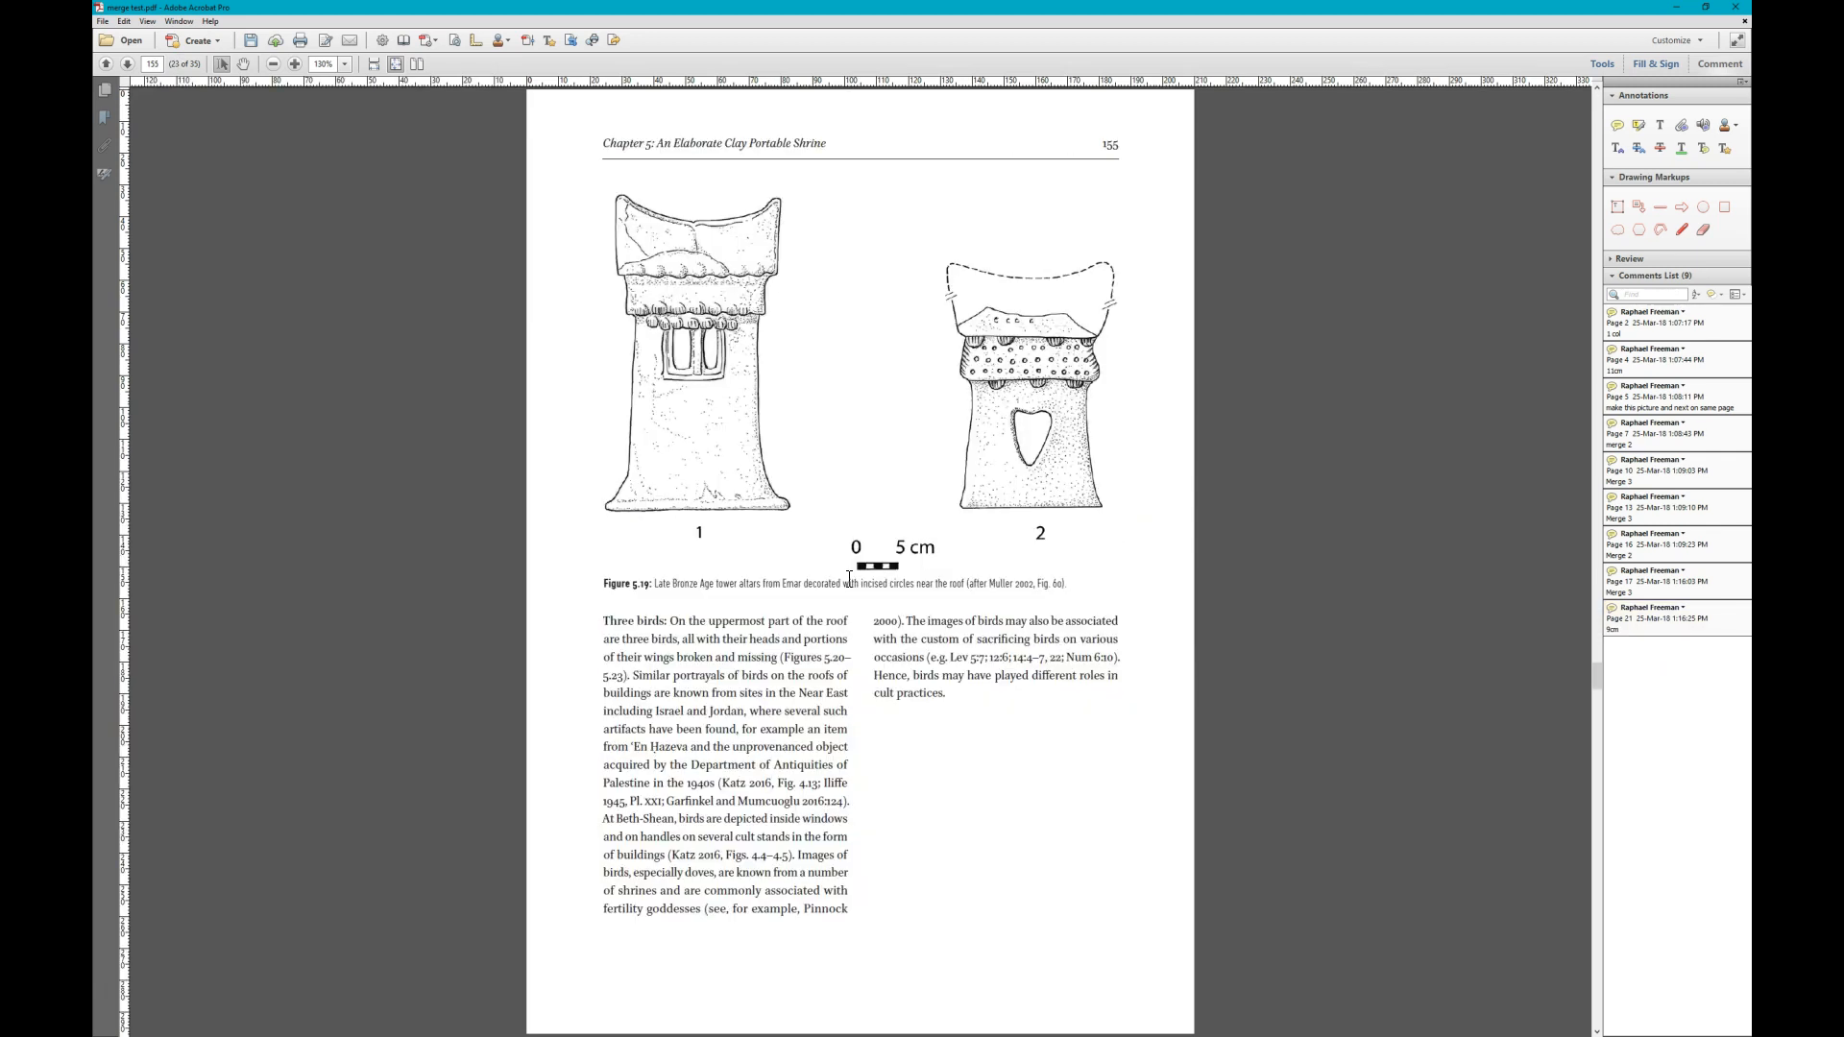
{"action": "left_click", "coordinate": [801, 432]}
{"action": "left_click", "coordinate": [854, 631]}
{"action": "left_click", "coordinate": [1616, 125]}
{"action": "left_click", "coordinate": [938, 405]}
{"action": "type", "text": "remove scale"}
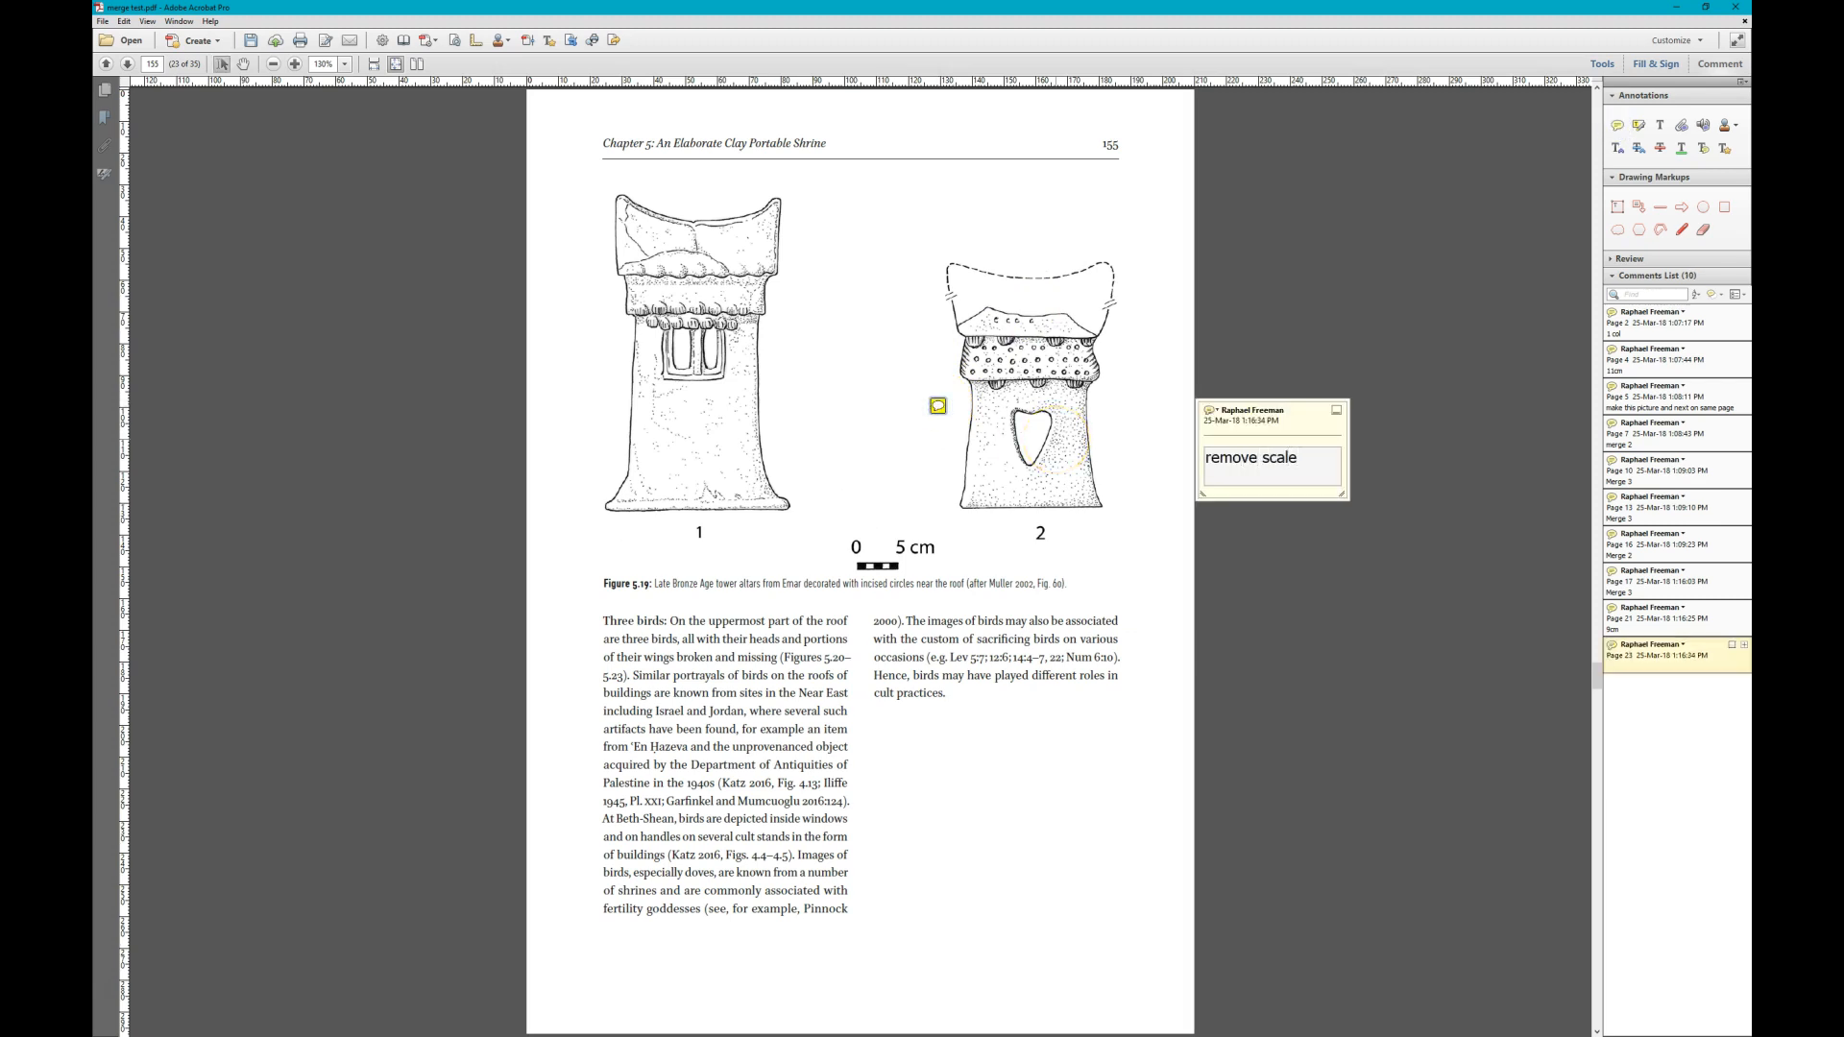
{"action": "type", "text": " at bottom"}
{"action": "key", "text": "Escape"}
- Draw a horizontal line across Figure 5.20 on page 156 just below its scale bar and attach the comment "crop top of image"
{"action": "key", "text": "Page_Down"}
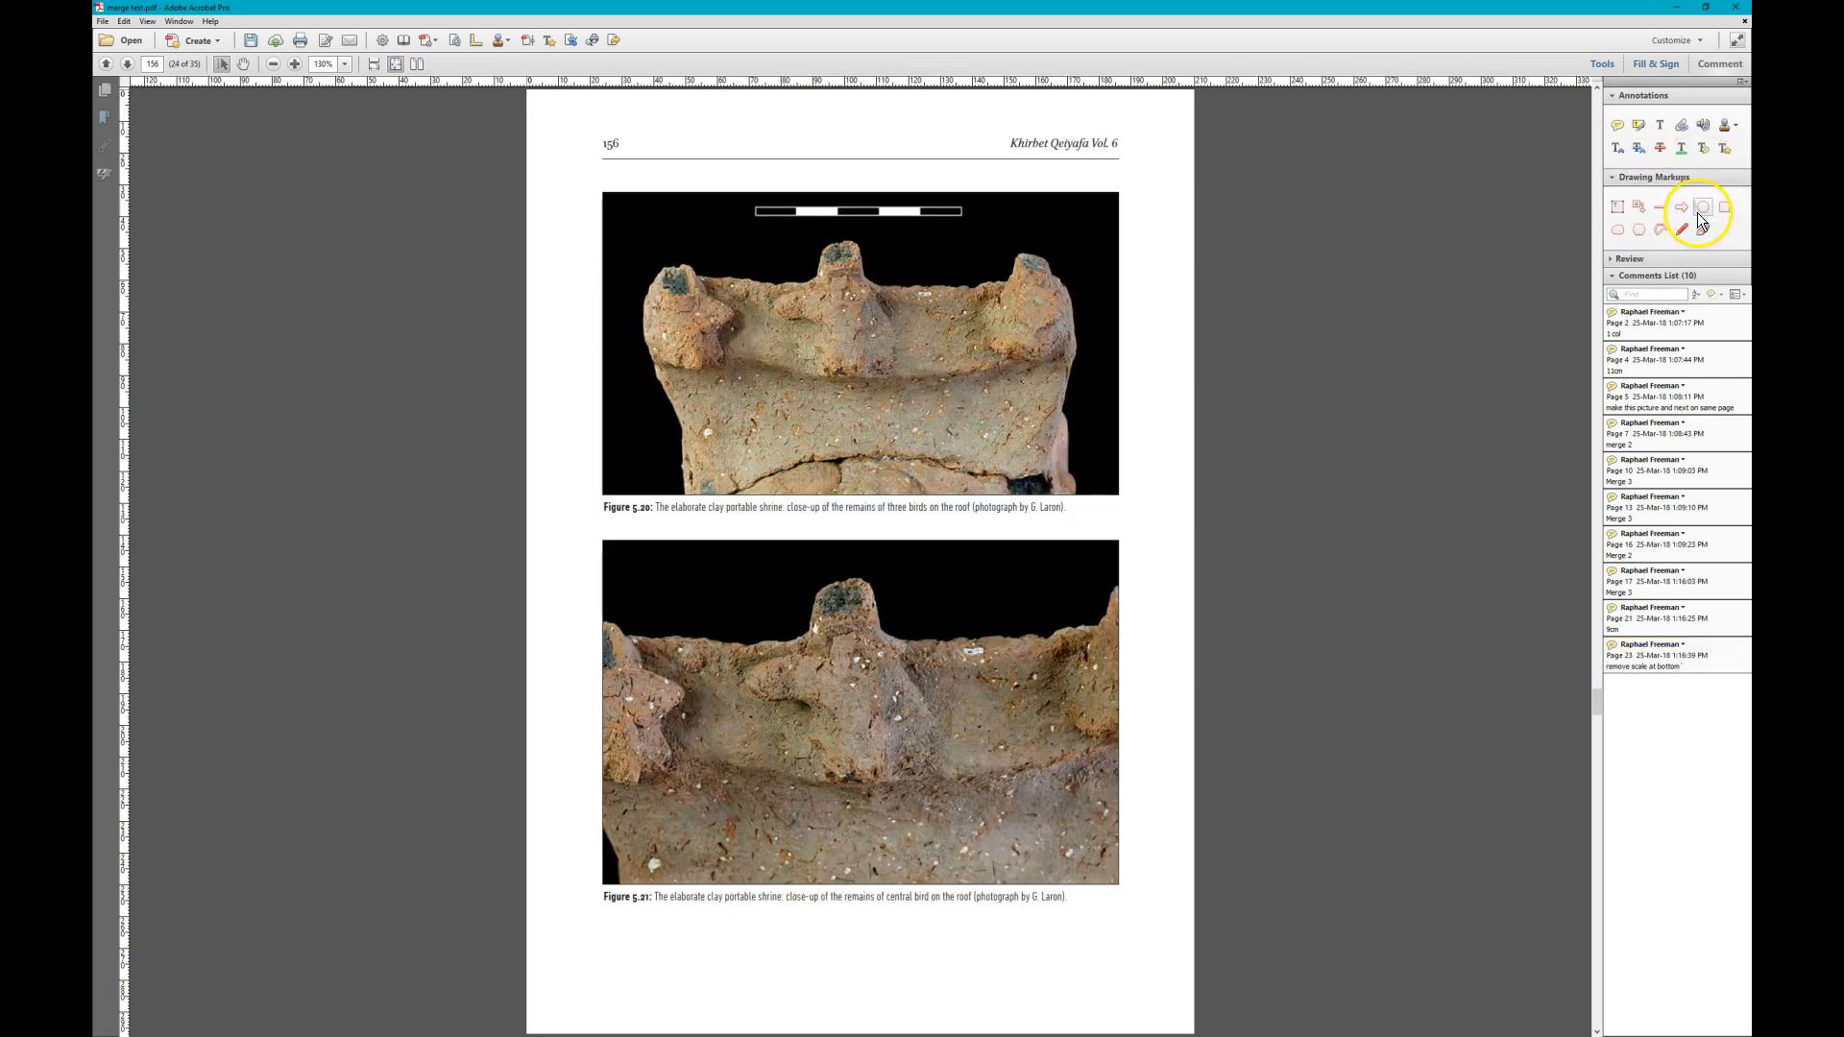
{"action": "left_click", "coordinate": [1665, 210]}
{"action": "left_click_drag", "start_coordinate": [604, 225], "coordinate": [1116, 225]}
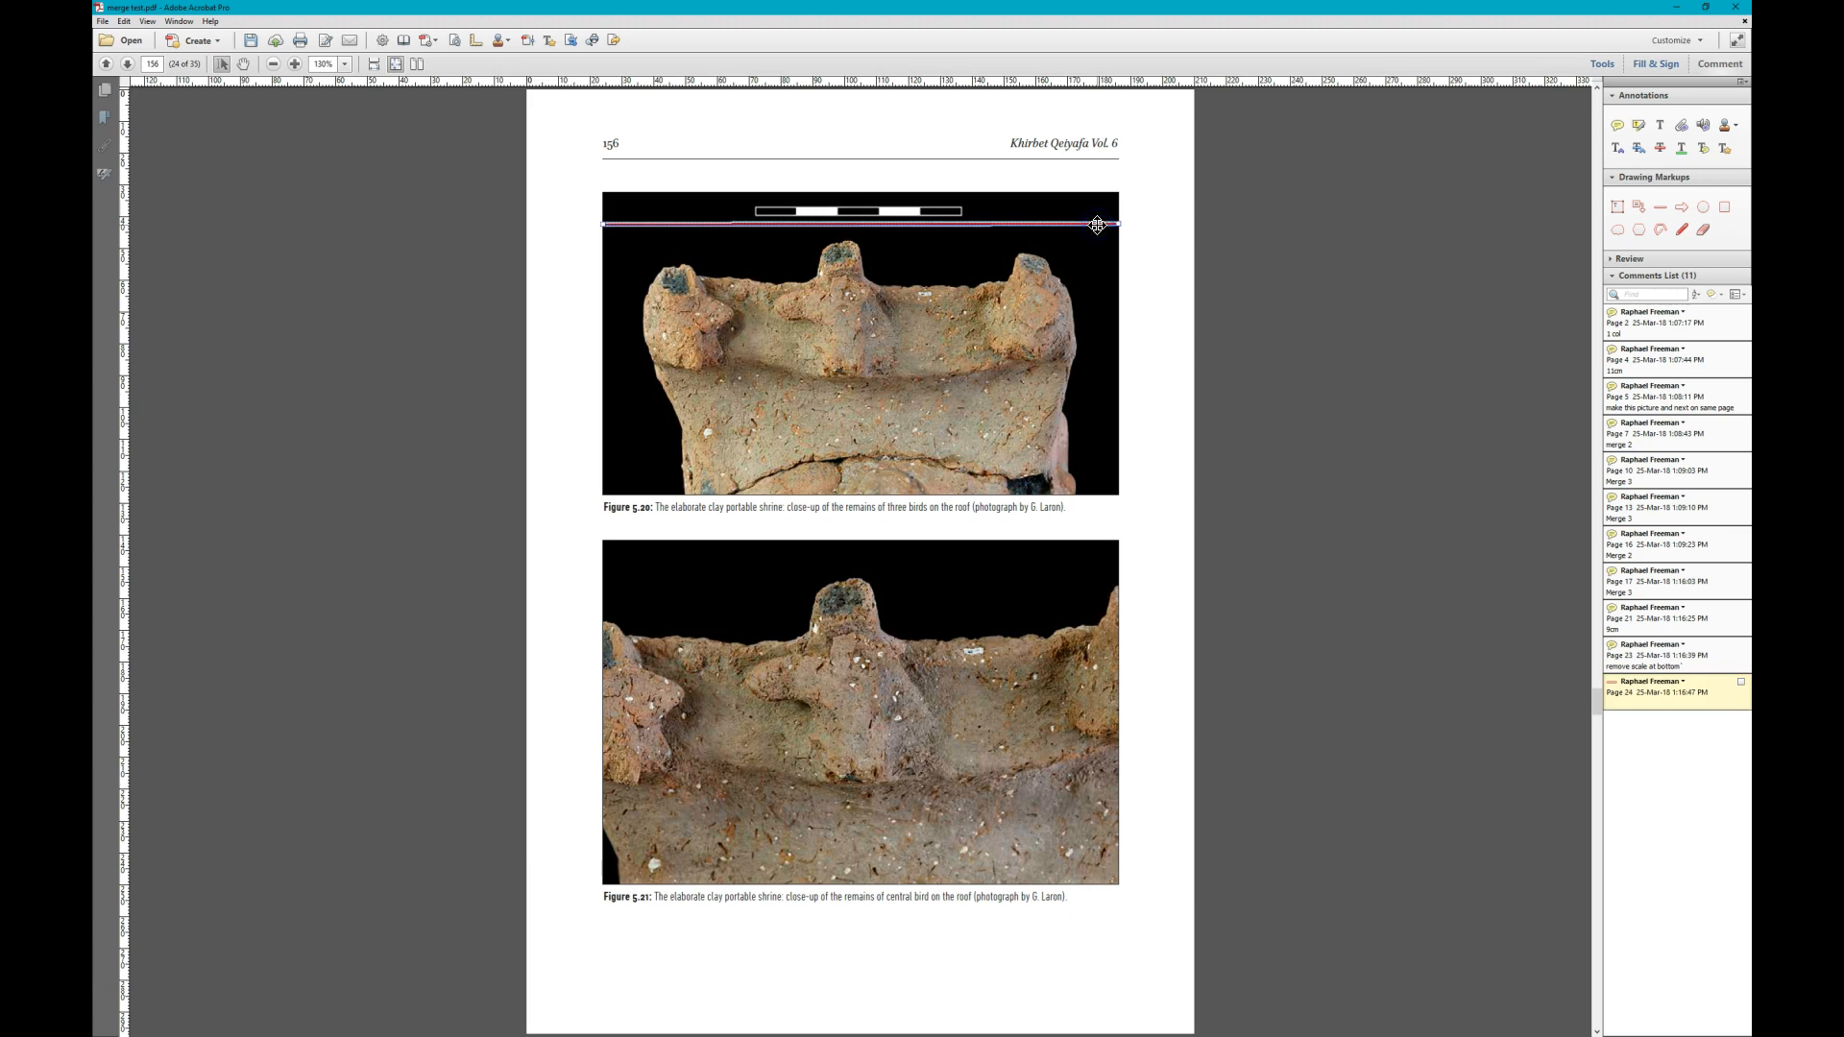
{"action": "right_click", "coordinate": [1098, 229]}
{"action": "left_click", "coordinate": [1181, 235]}
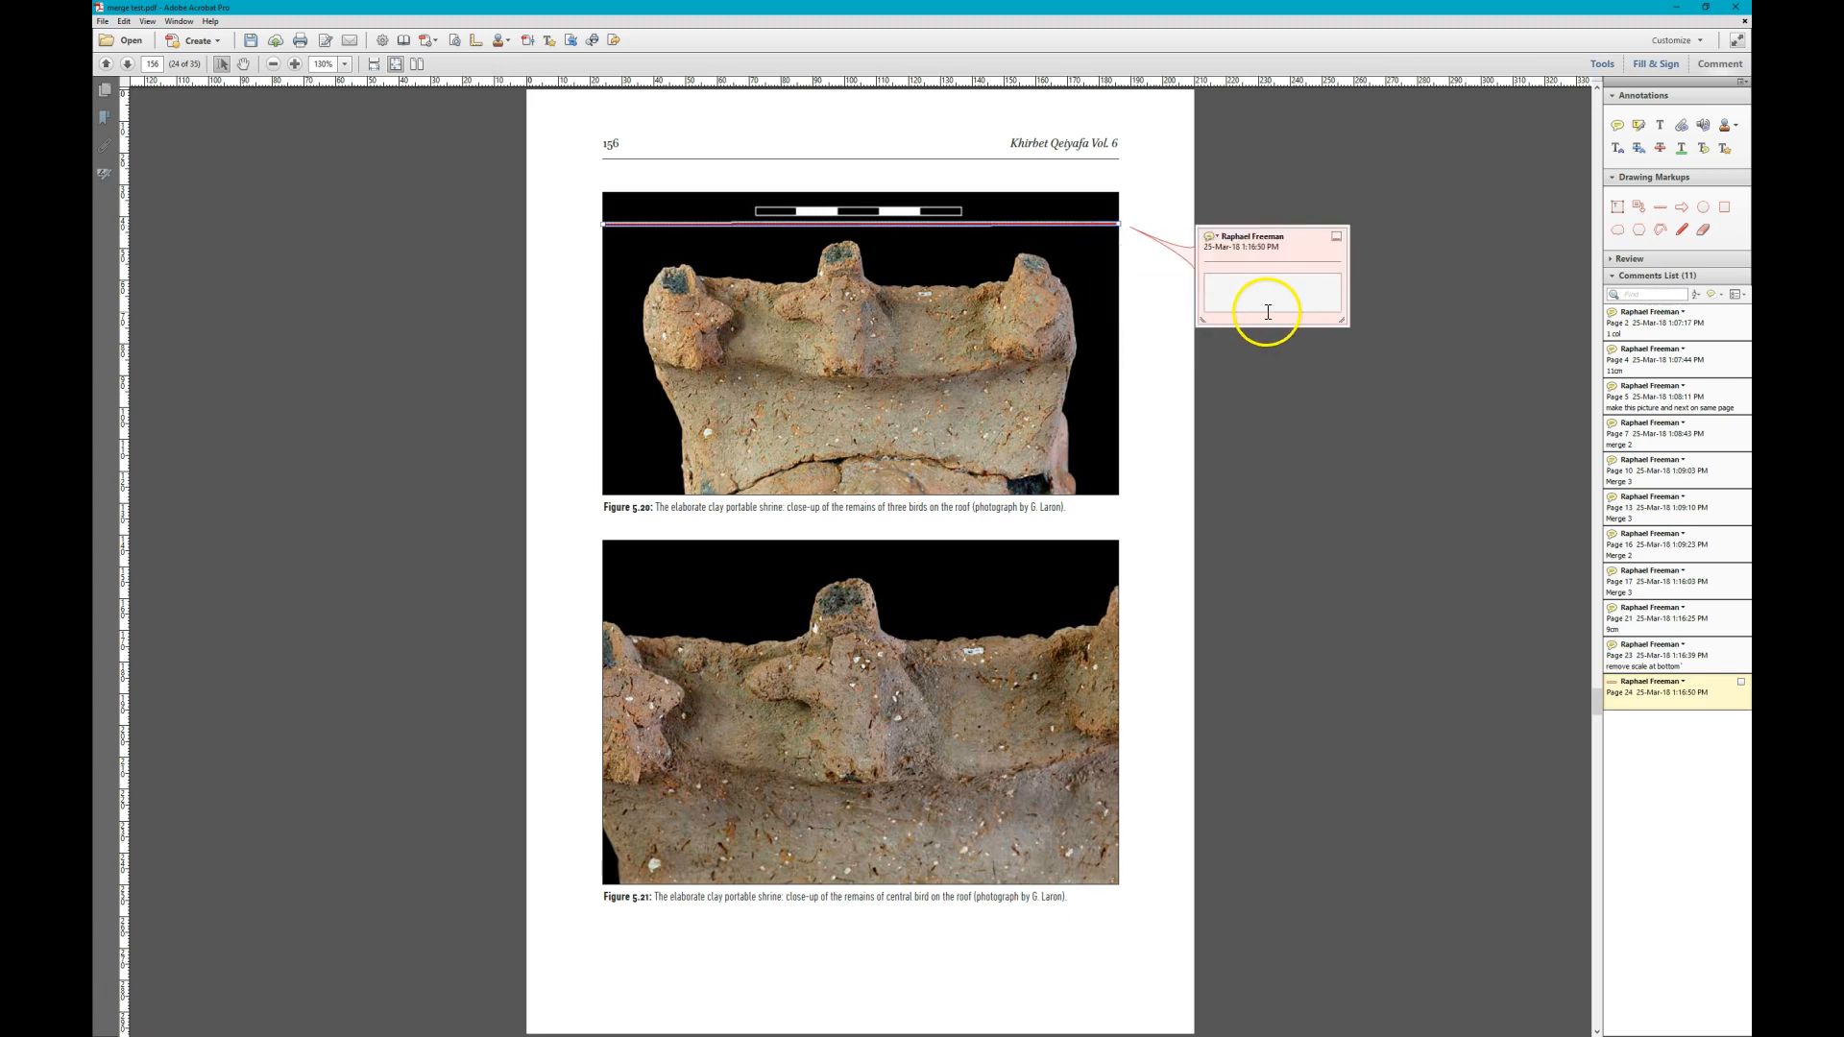
{"action": "key", "text": "BackSpace"}
{"action": "key", "text": "BackSpace"}
{"action": "key", "text": "BackSpace"}
{"action": "key", "text": "BackSpace"}
{"action": "type", "text": "opr"}
{"action": "type", "text": "ge"}
{"action": "key", "text": "Escape"}
- Add a sticky note reading "Merge 2" on the Figure 5.20 photo of the three birds on page 156
{"action": "left_click", "coordinate": [1617, 125]}
{"action": "left_click", "coordinate": [856, 398]}
{"action": "type", "text": "77"}
{"action": "key", "text": "BackSpace"}
{"action": "key", "text": "BackSpace"}
{"action": "type", "text": "1 col"}
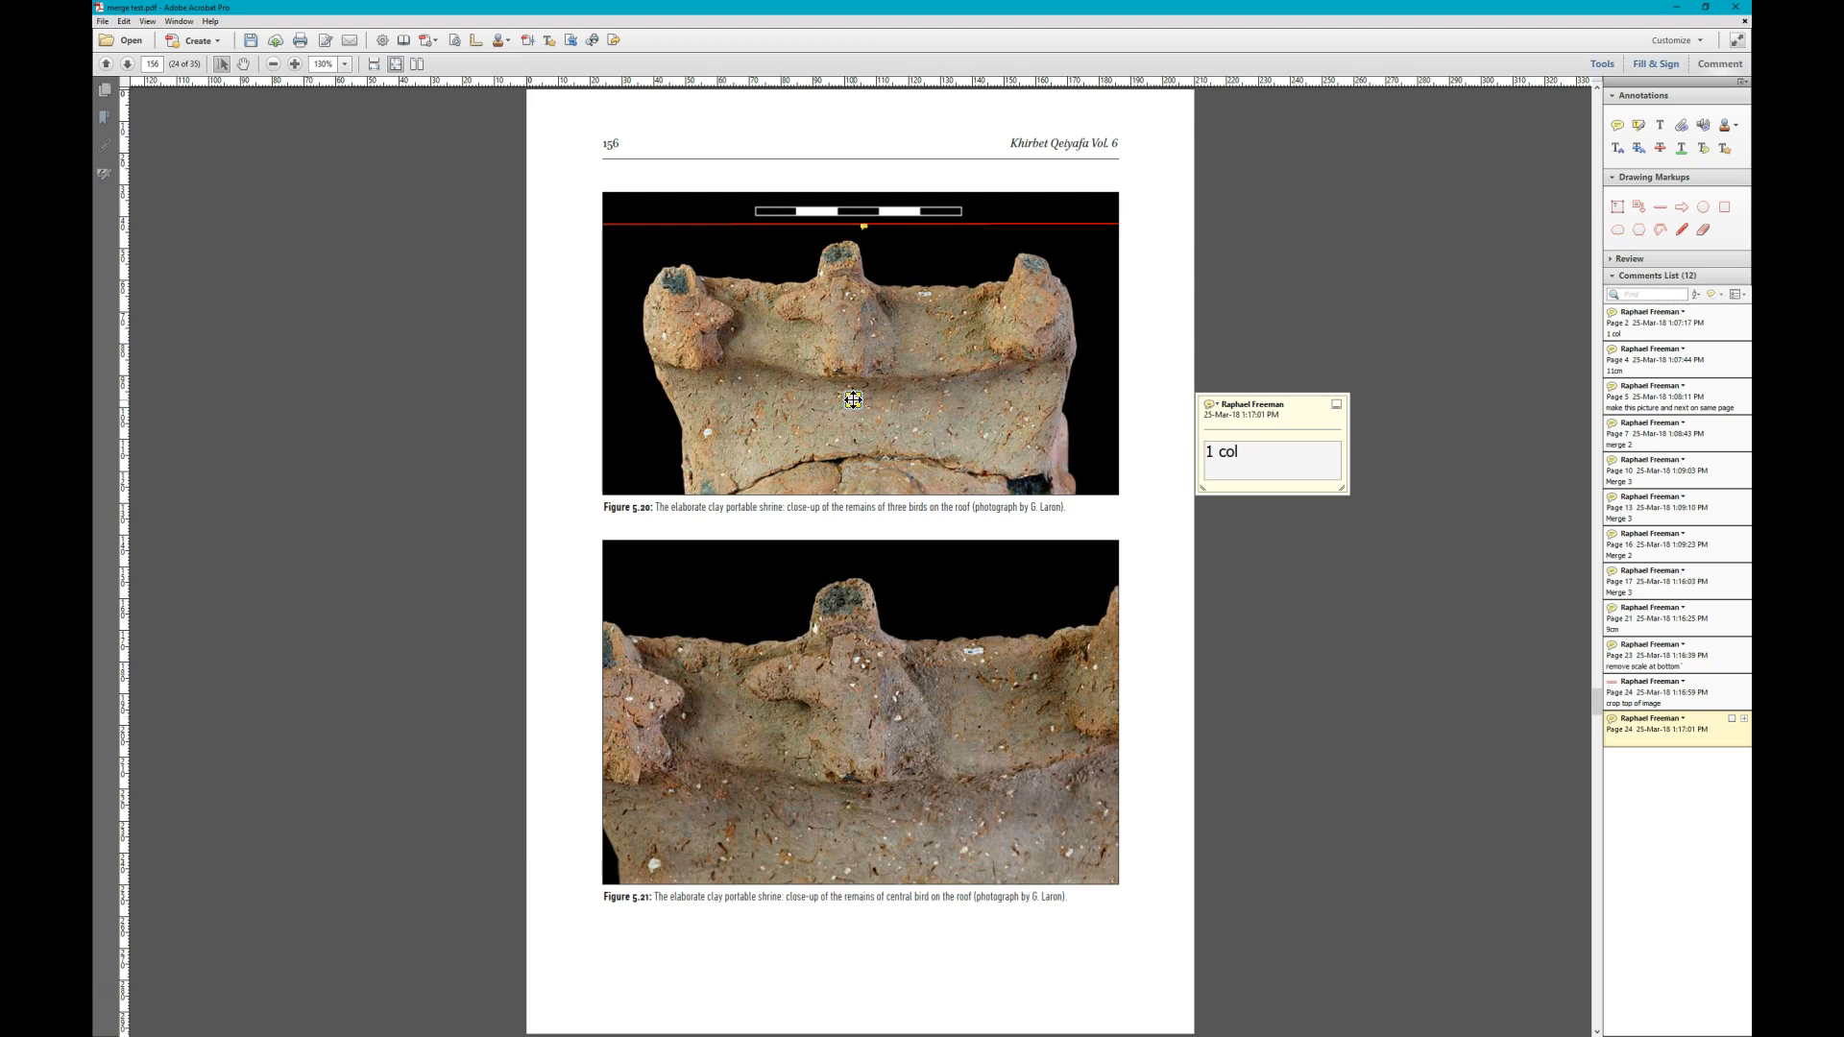
{"action": "key", "text": "BackSpace"}
{"action": "key", "text": "BackSpace"}
{"action": "key", "text": "BackSpace"}
{"action": "key", "text": "BackSpace"}
{"action": "type", "text": "Merge 2"}
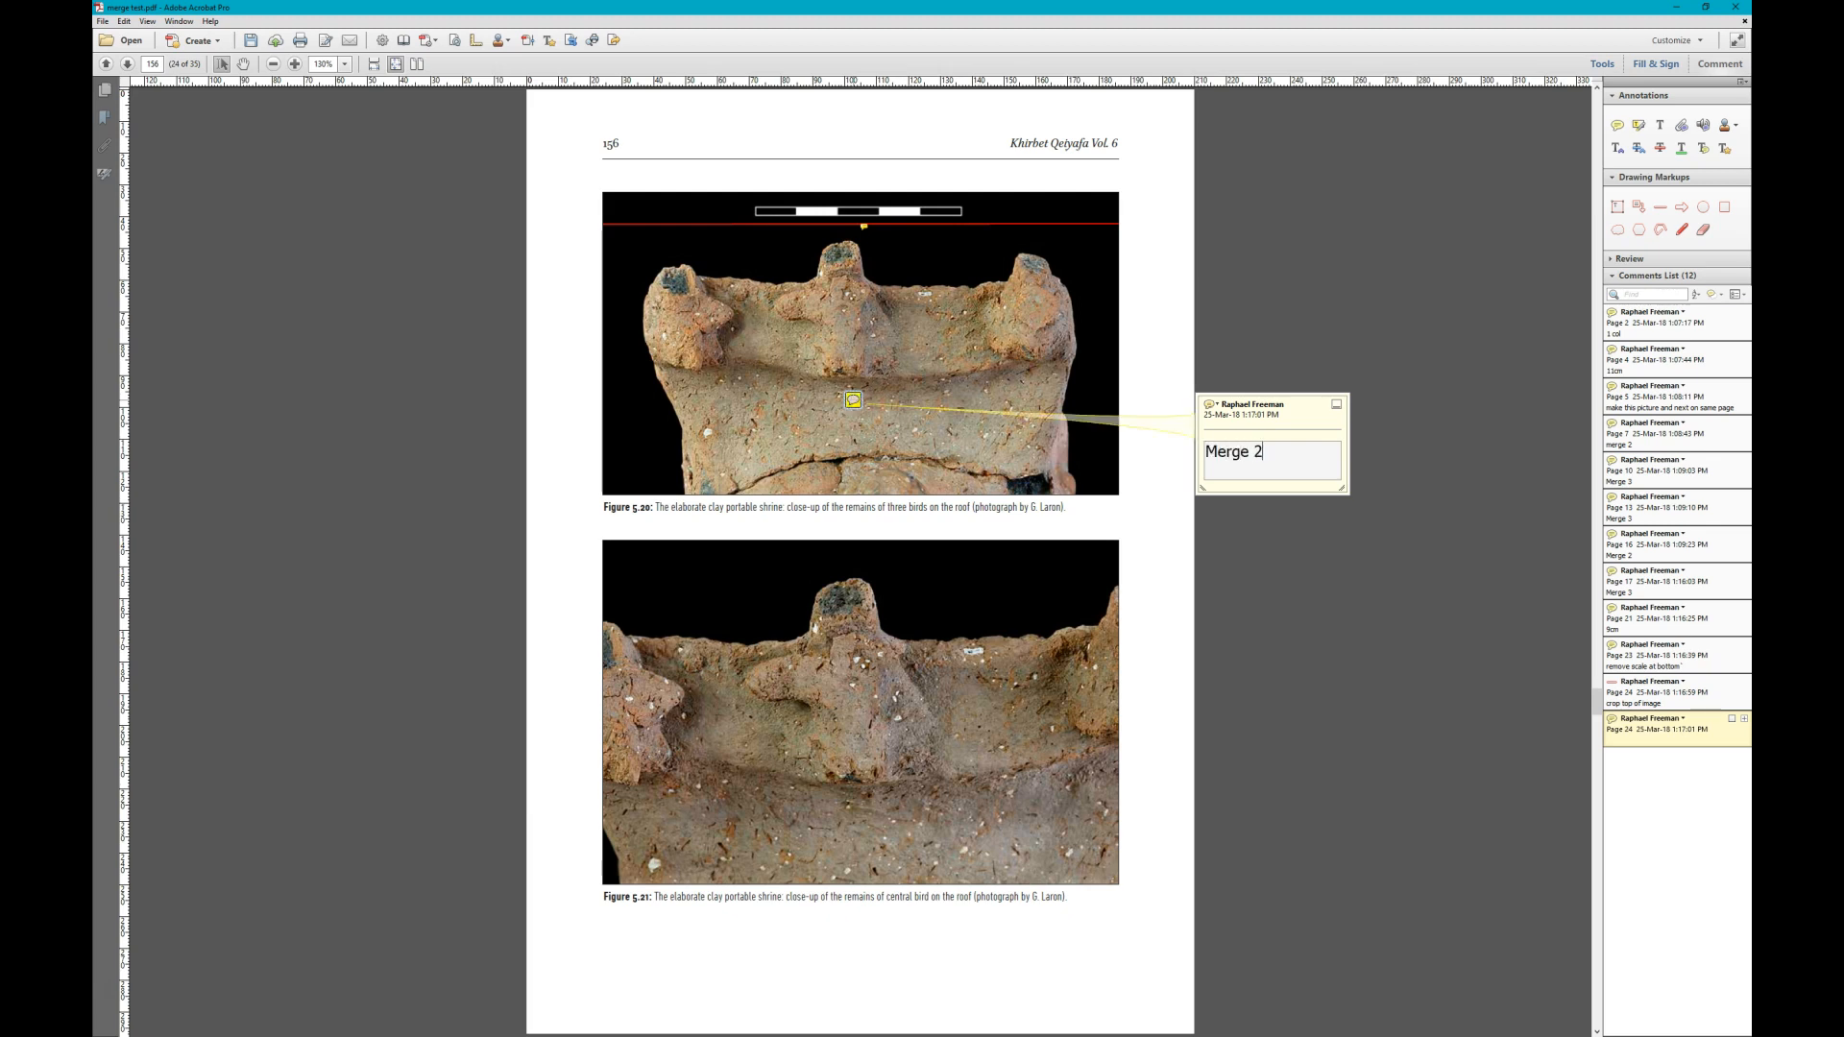
{"action": "key", "text": "Escape"}
{"action": "key", "text": "Escape"}
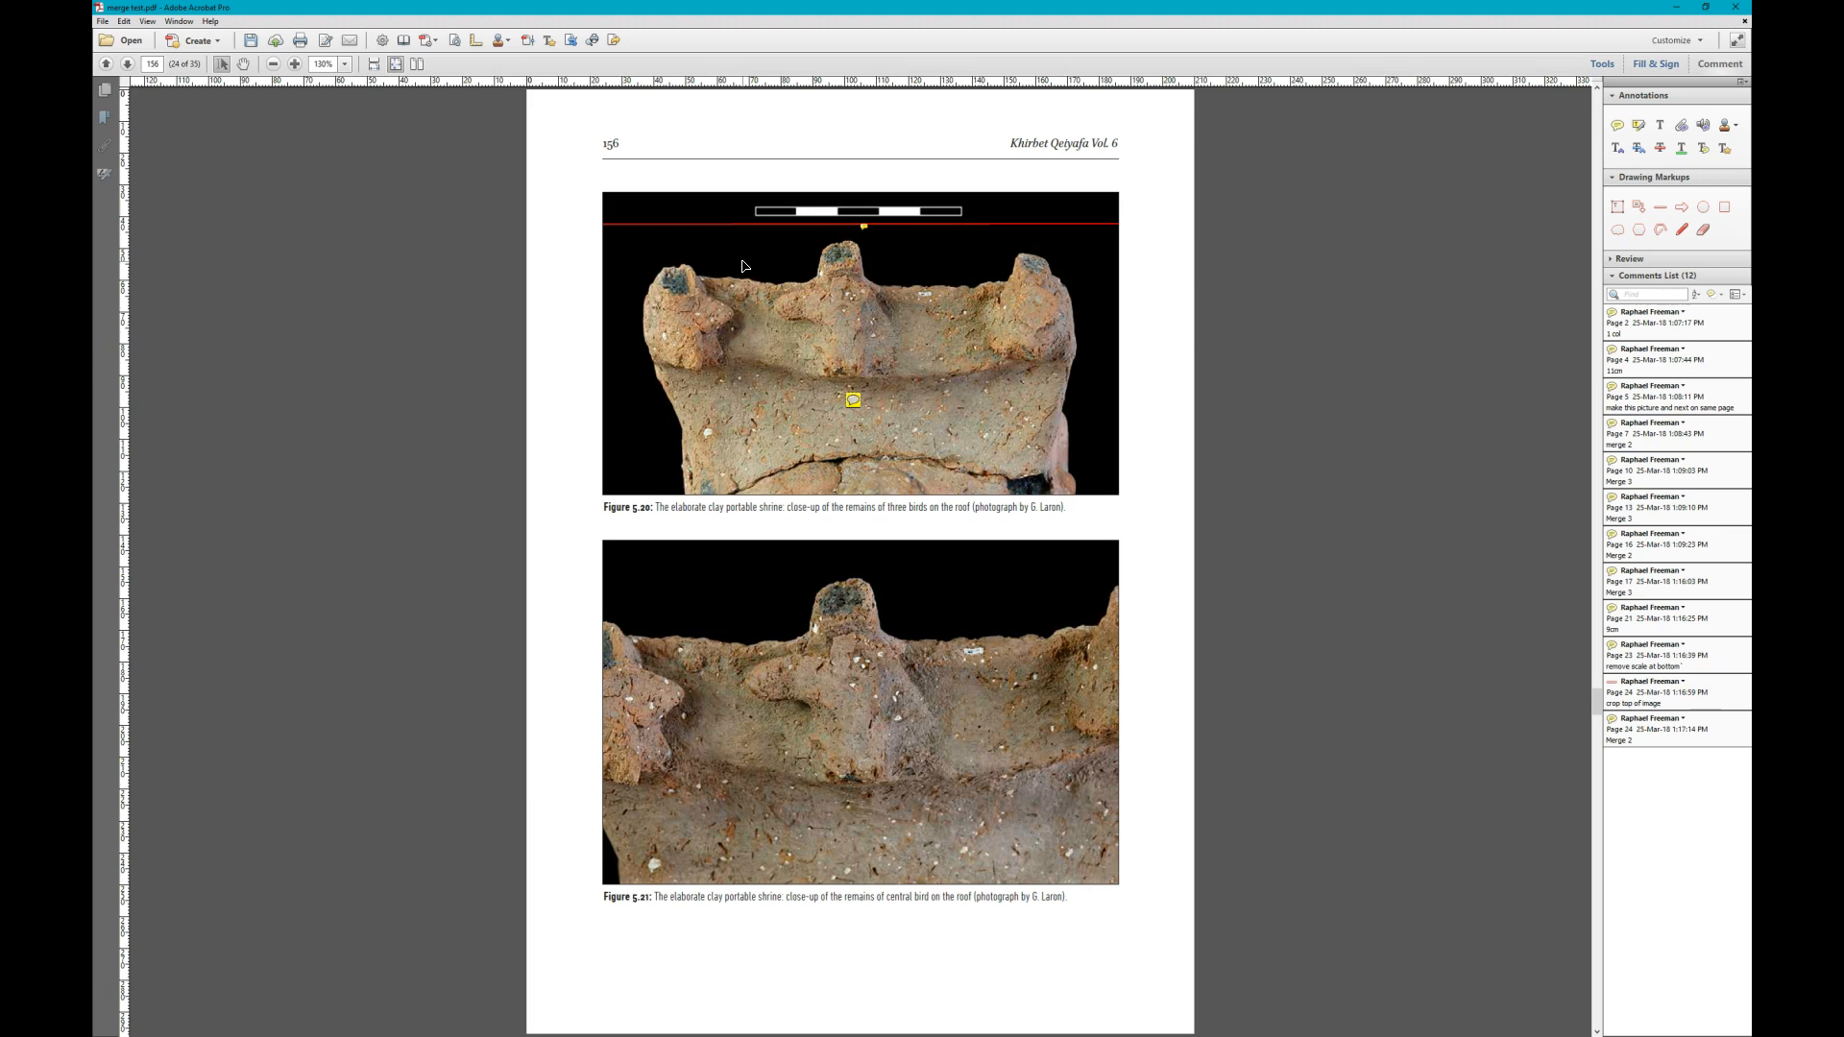
- Switch to the chapter's InDesign layout at pages 134–135, select Figure 5.1, and move the marked-up PDF window off the layout
{"action": "key", "text": "alt+Tab"}
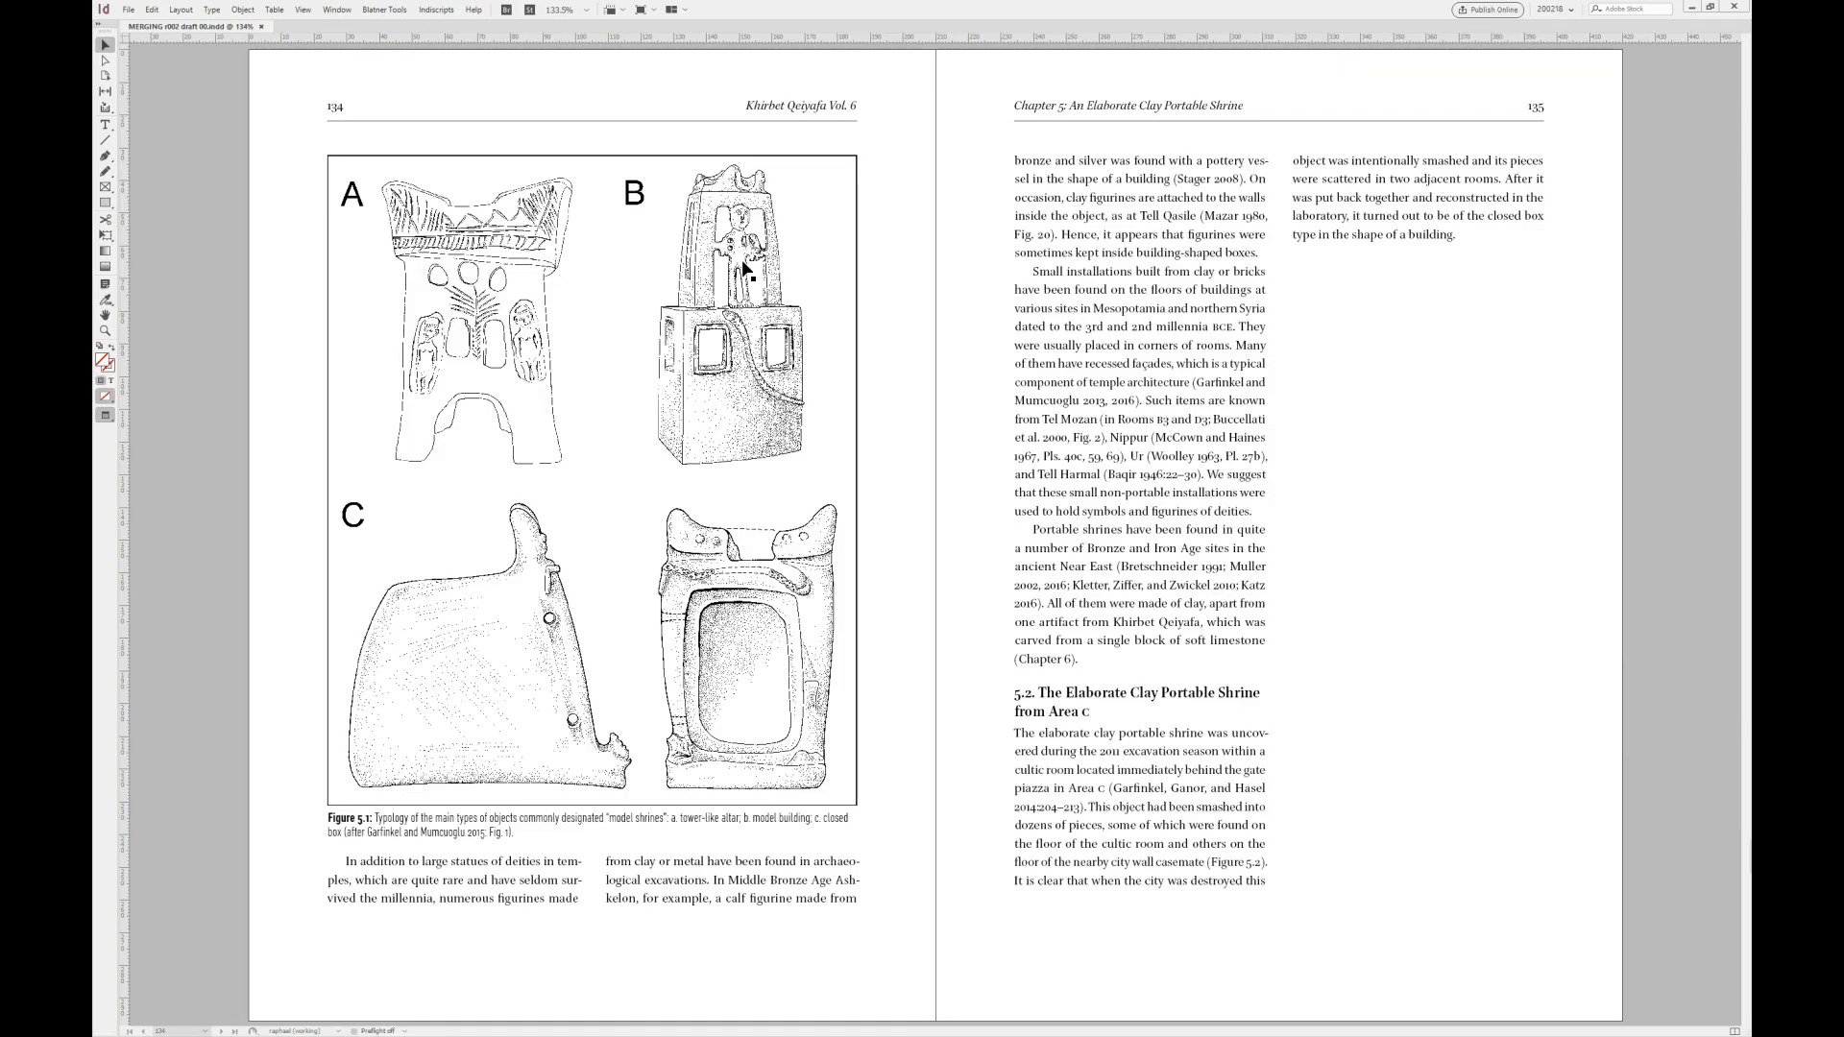
{"action": "key", "text": "alt+Page_Up"}
{"action": "key", "text": "Page_Down"}
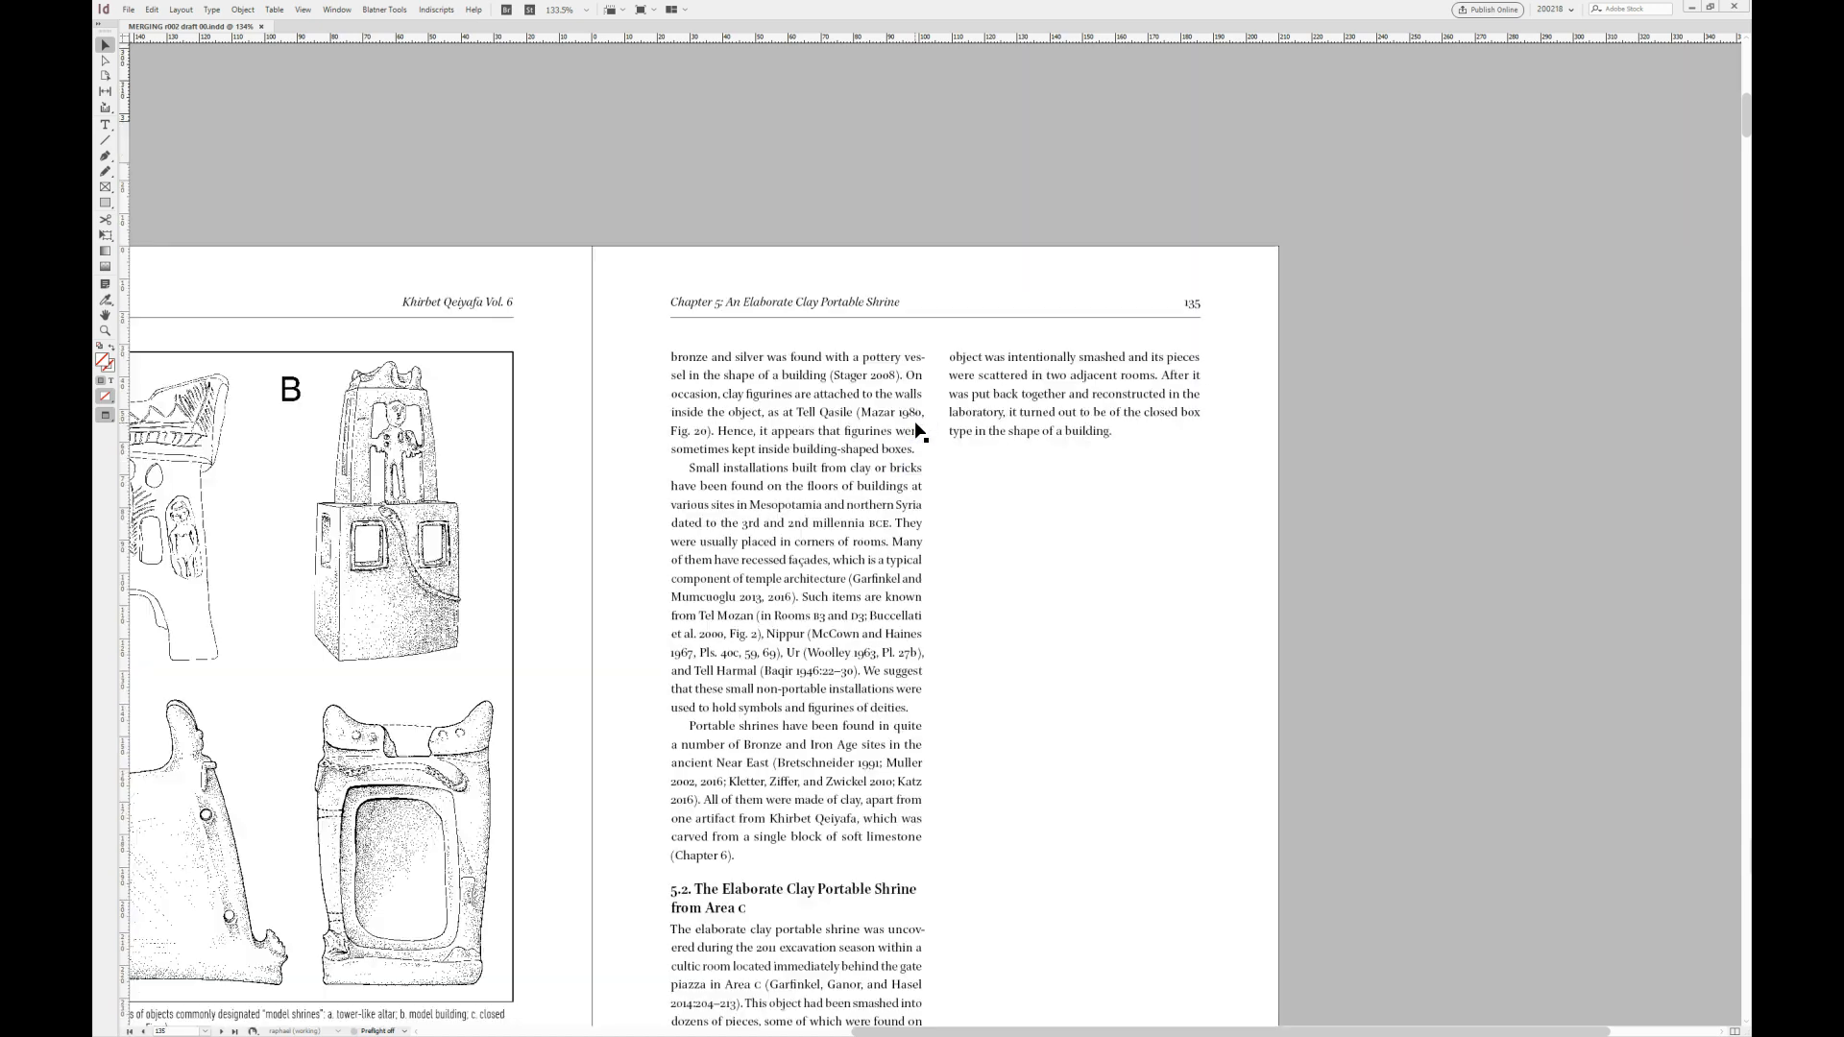
{"action": "key", "text": "alt+Page_Up"}
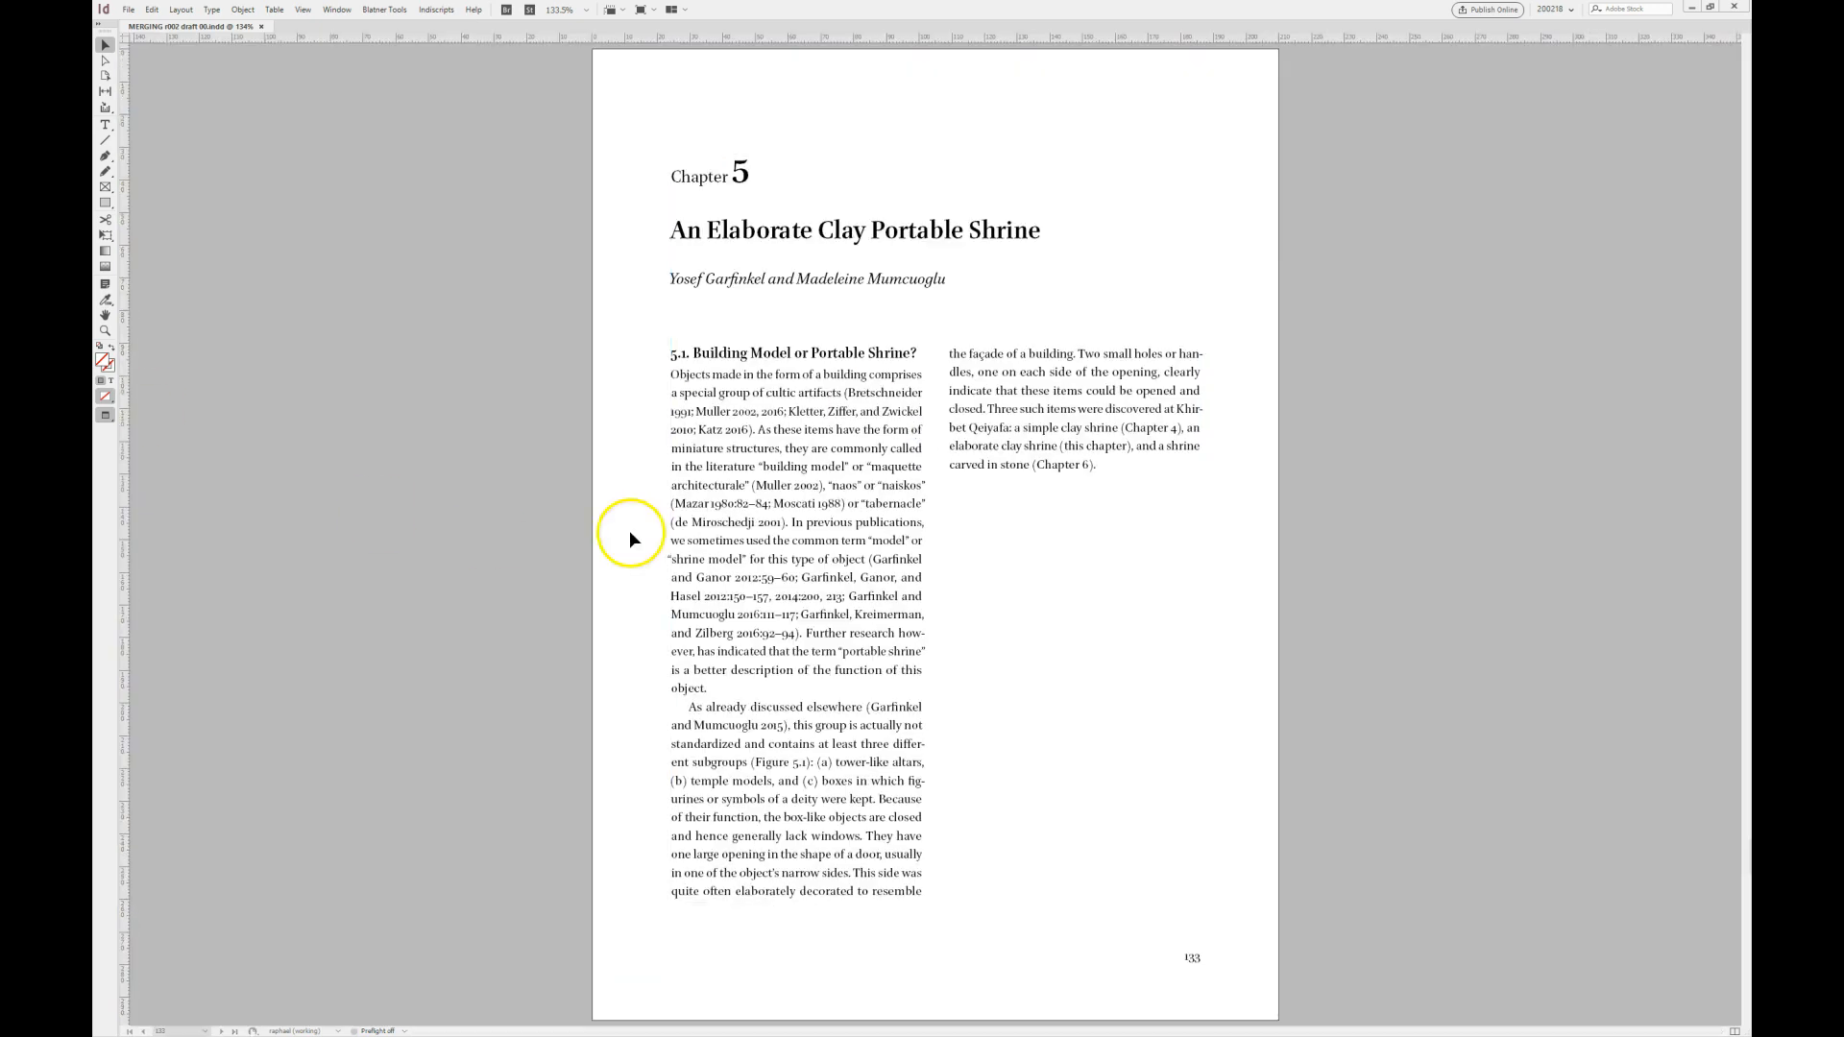
{"action": "key", "text": "alt+Page_Down"}
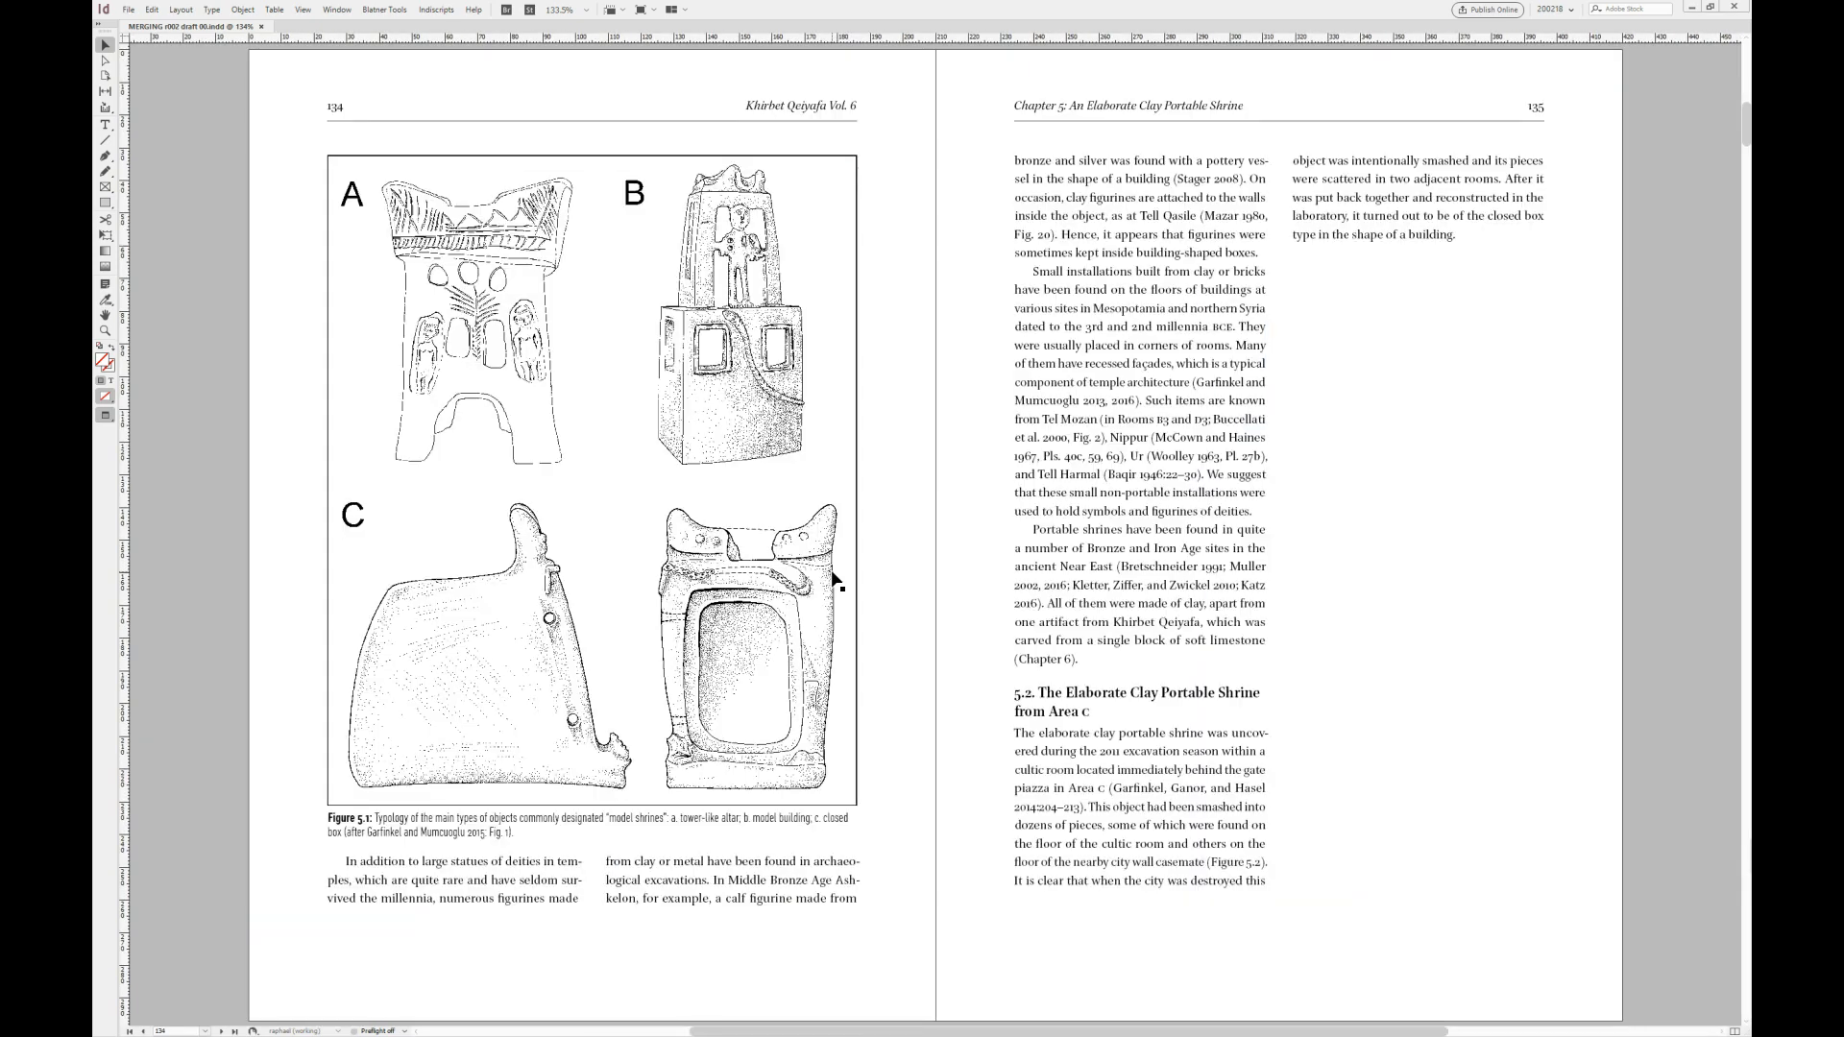
{"action": "left_click", "coordinate": [745, 506]}
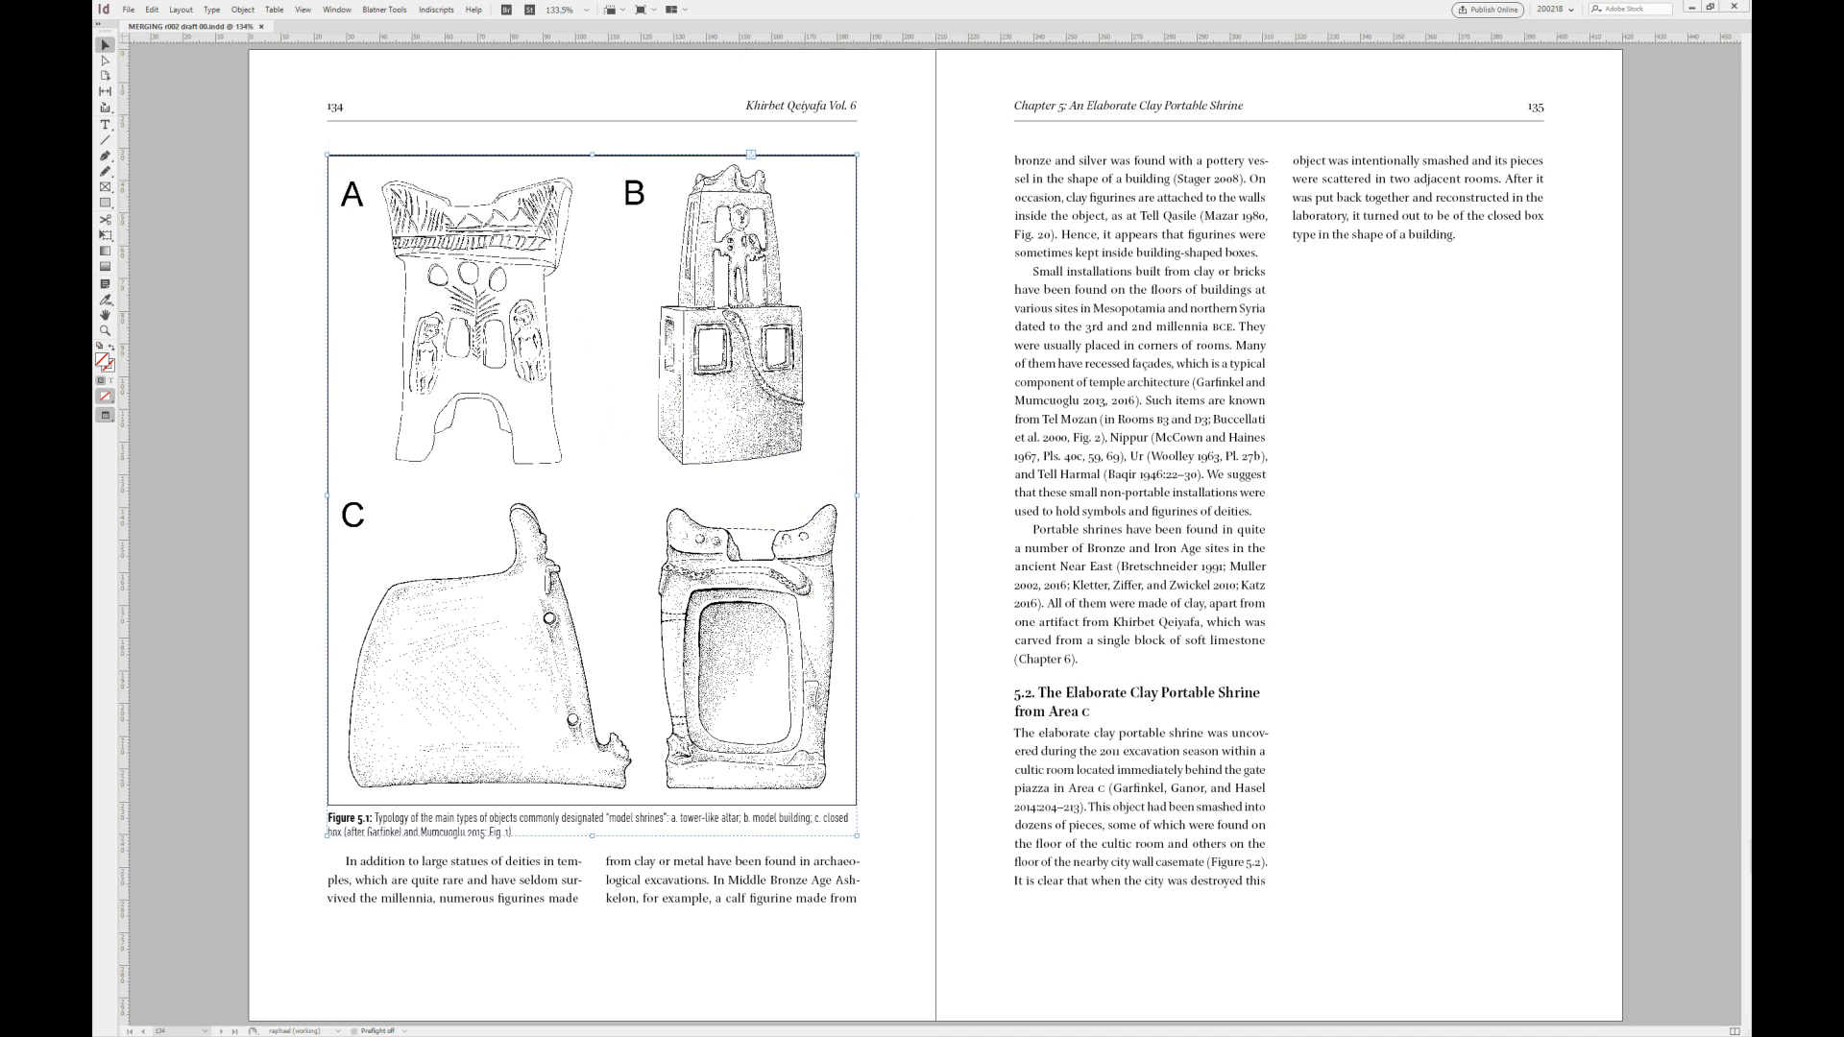
{"action": "left_click_drag", "start_coordinate": [861, 116], "coordinate": [834, 82]}
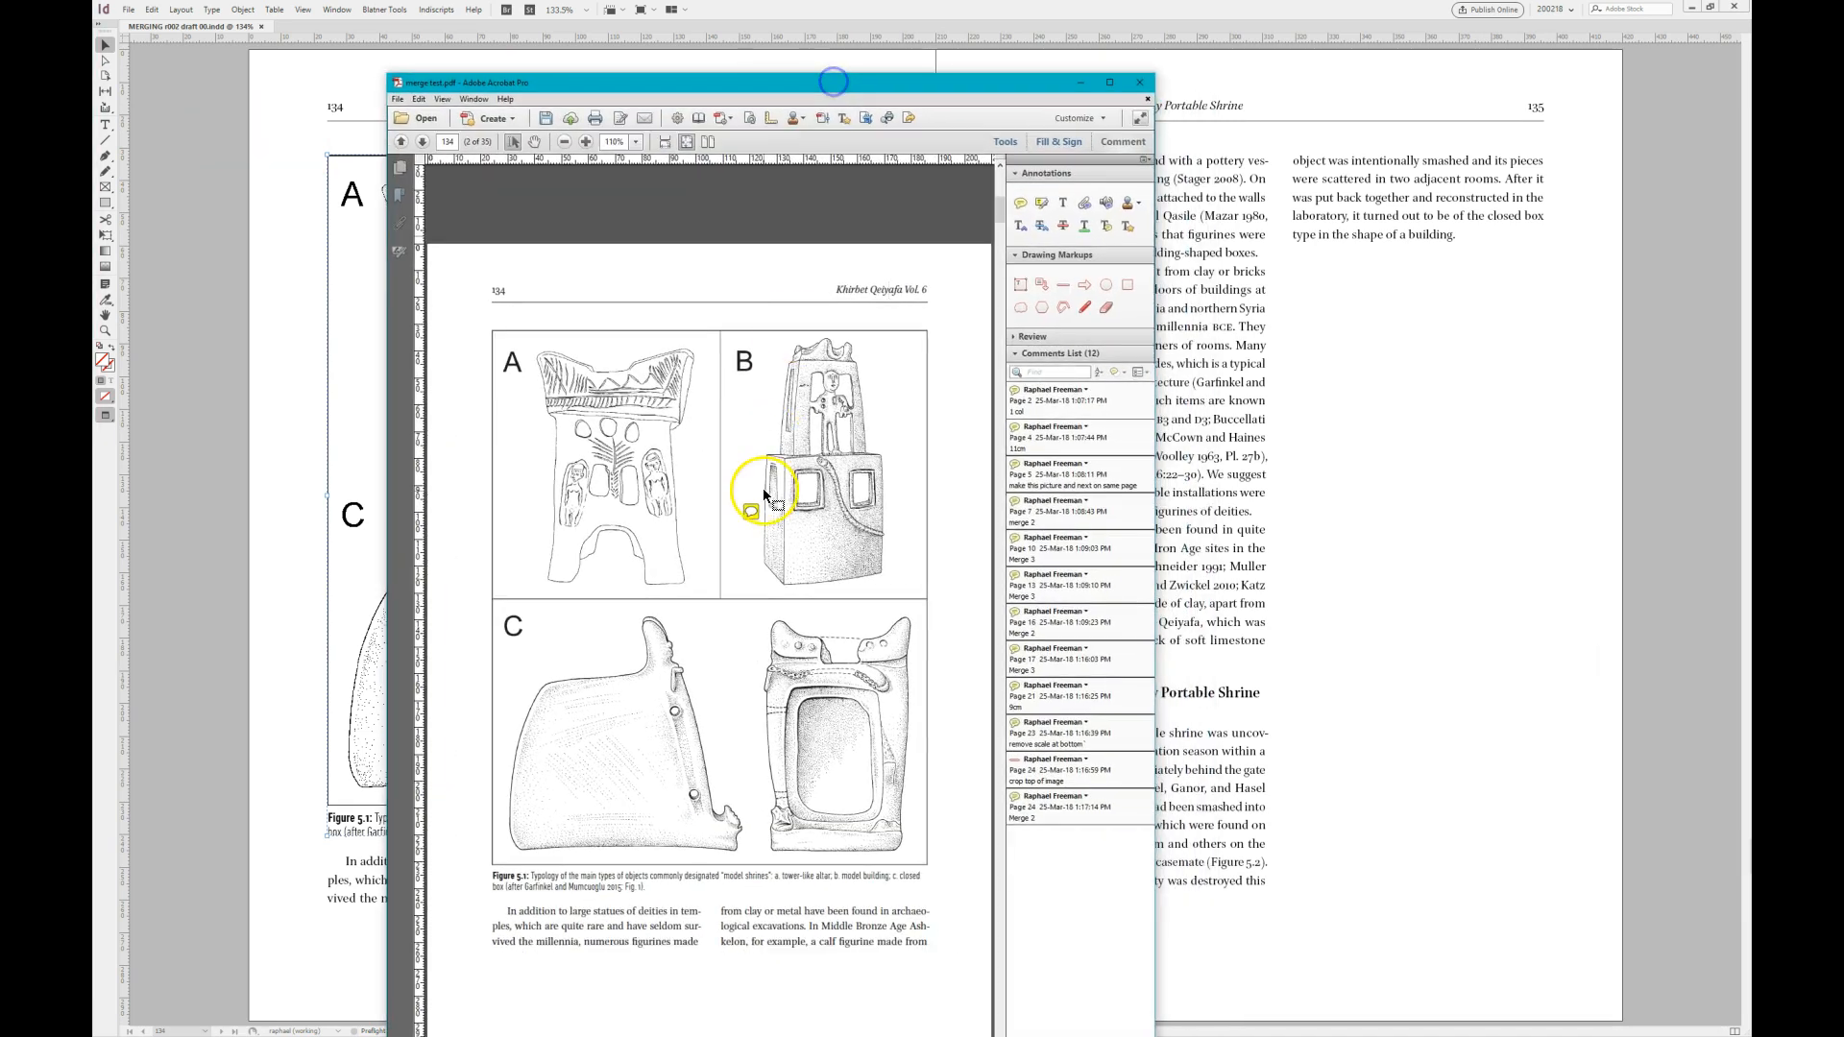
{"action": "left_click_drag", "start_coordinate": [712, 82], "coordinate": [94, 159]}
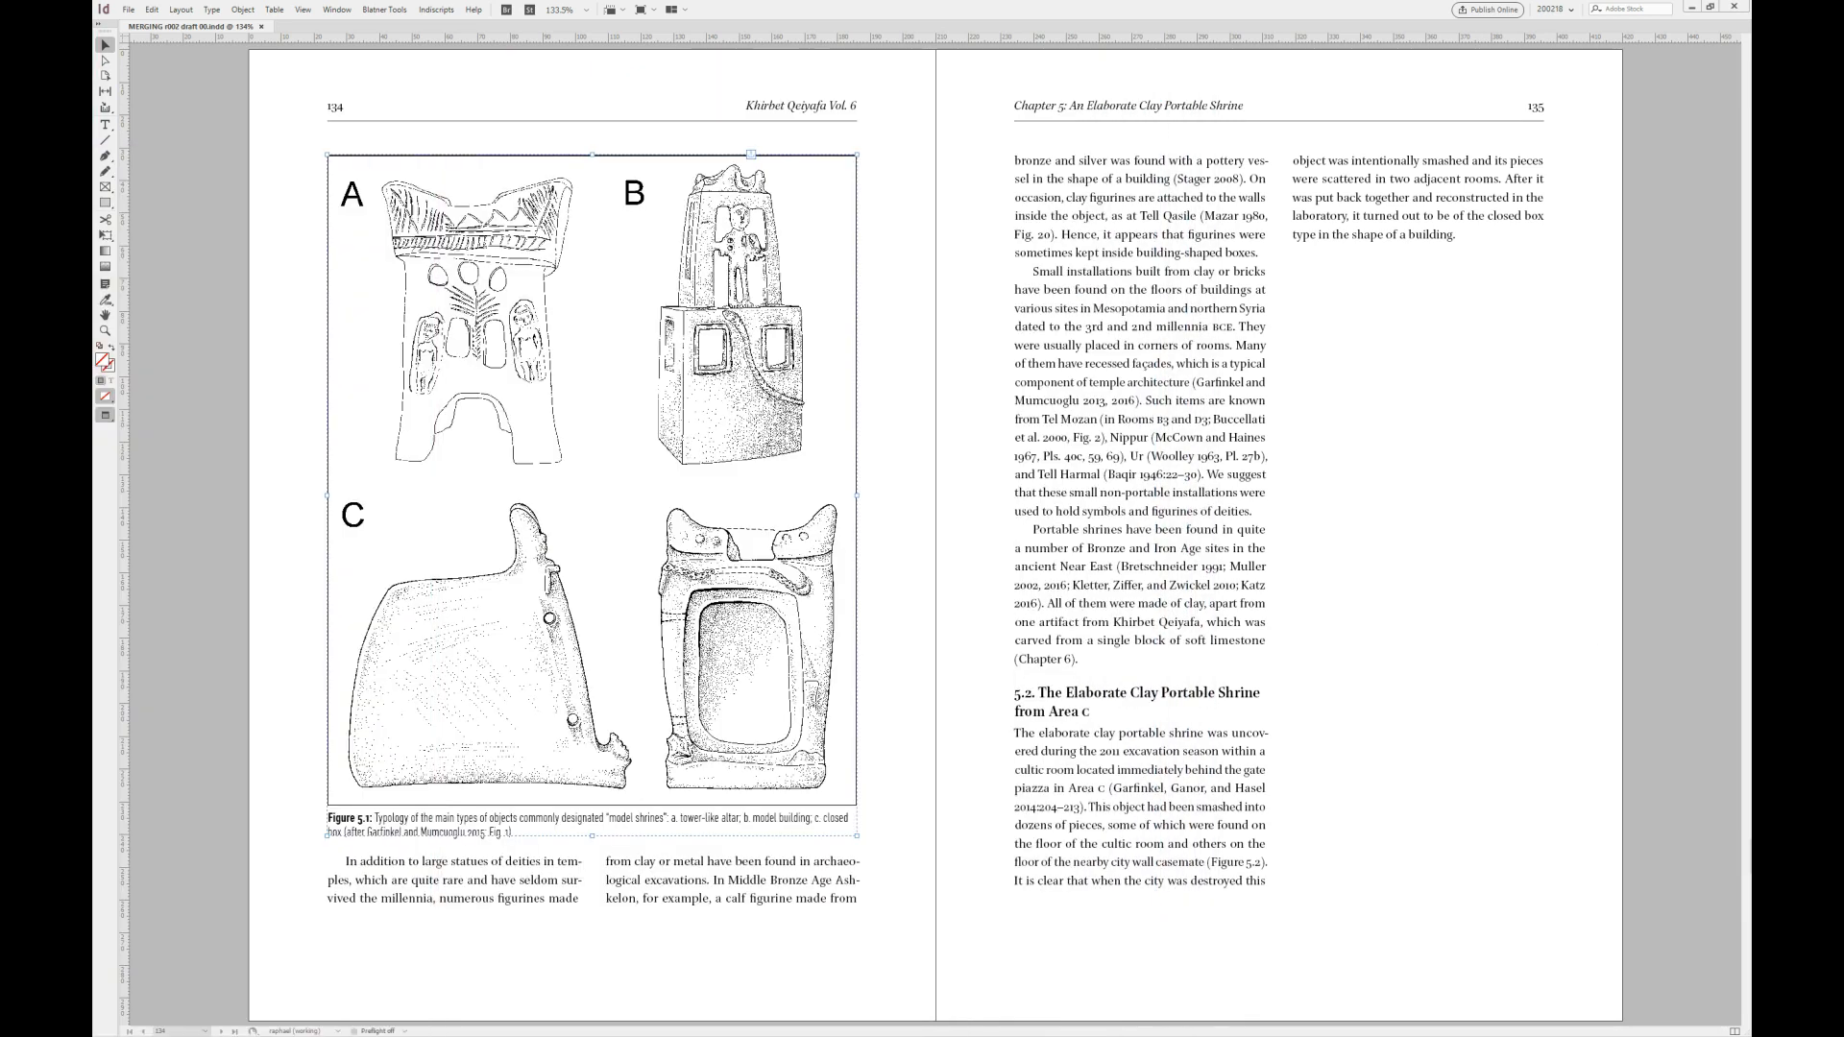
- Resize the Figure 5.1 frame on page 134, with its caption, to the width of one text column
{"action": "left_click", "coordinate": [803, 544]}
{"action": "key", "text": "alt+w"}
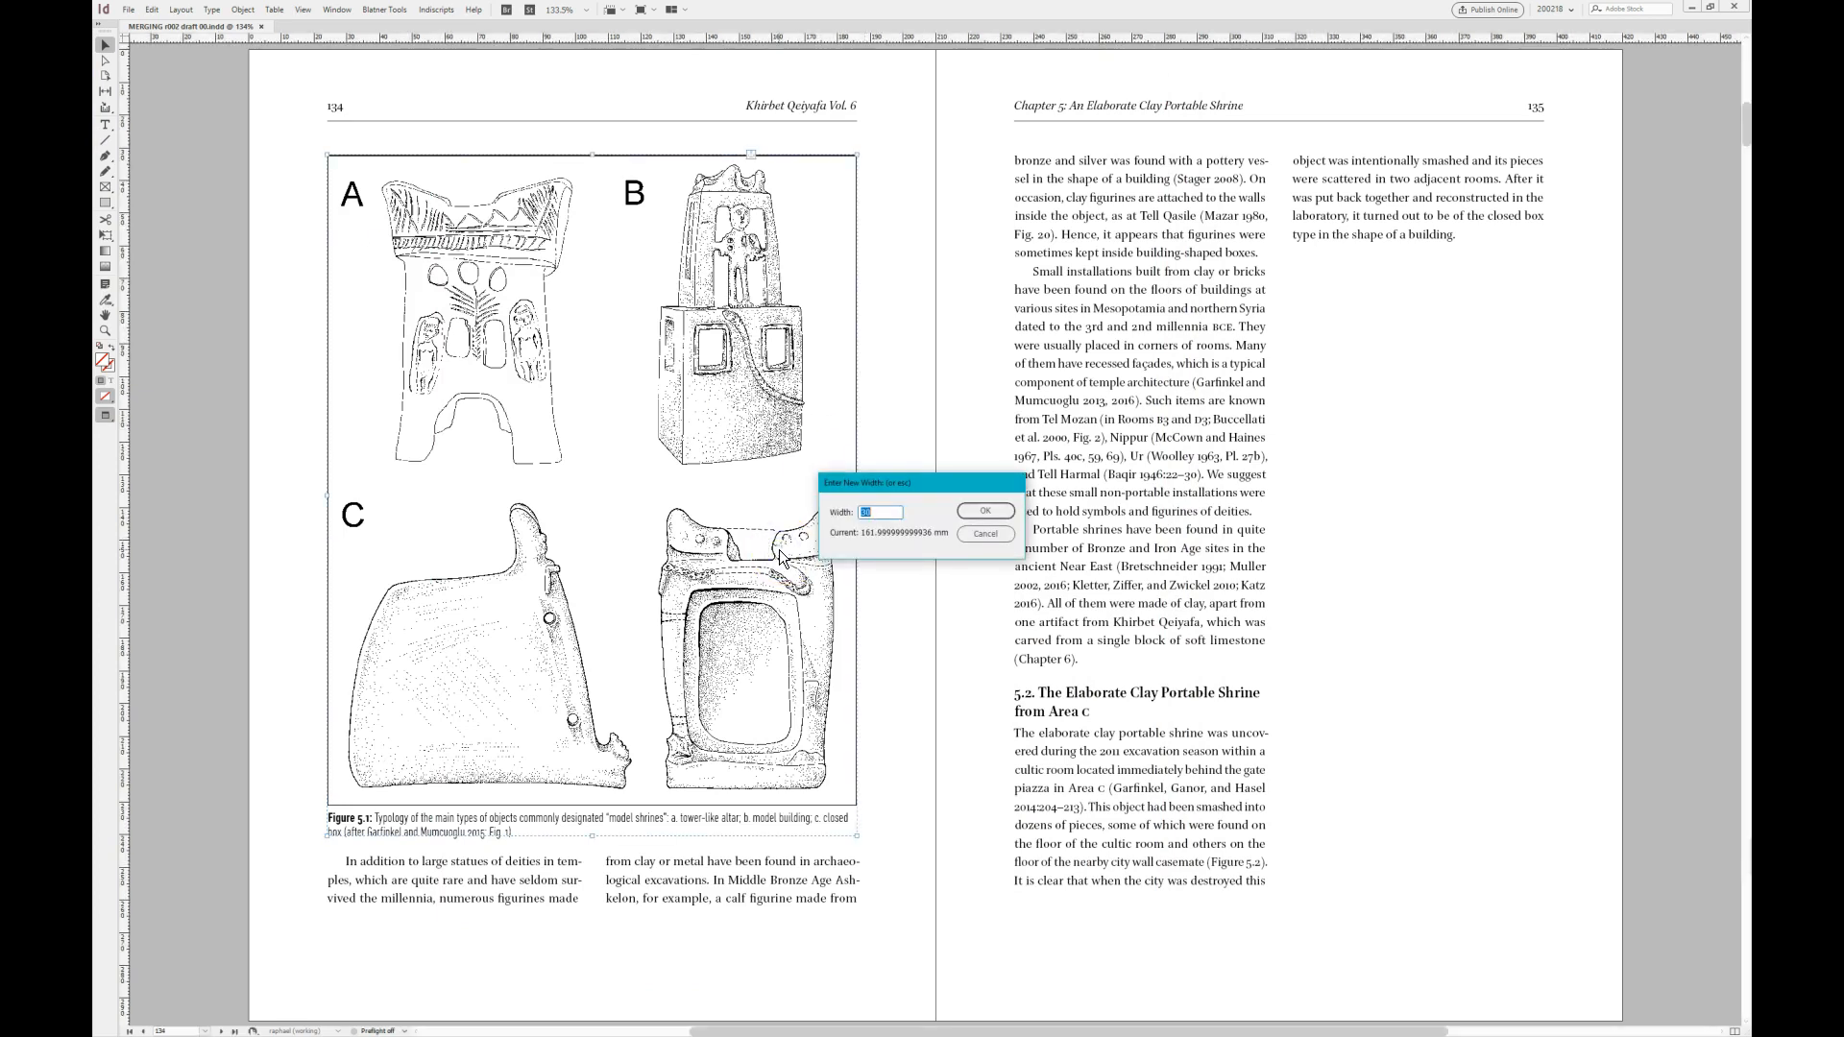
{"action": "key", "text": "Return"}
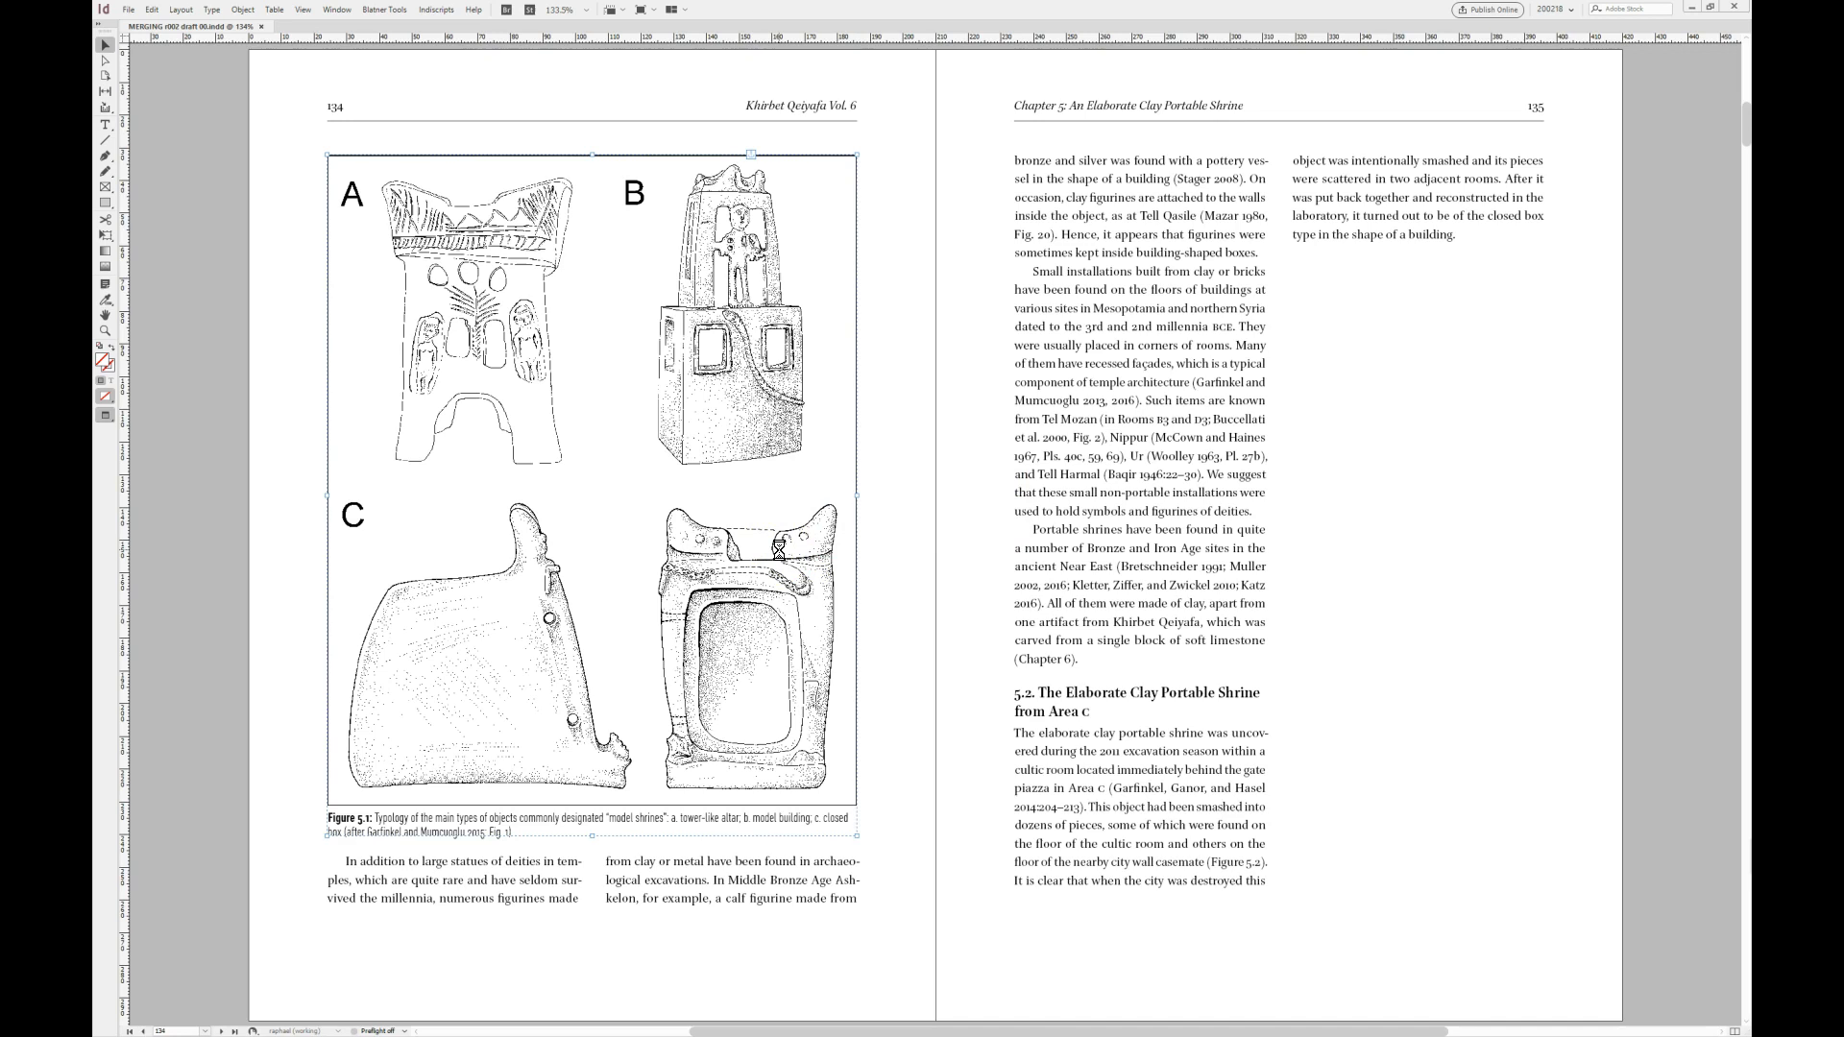
{"action": "double_click", "coordinate": [734, 533]}
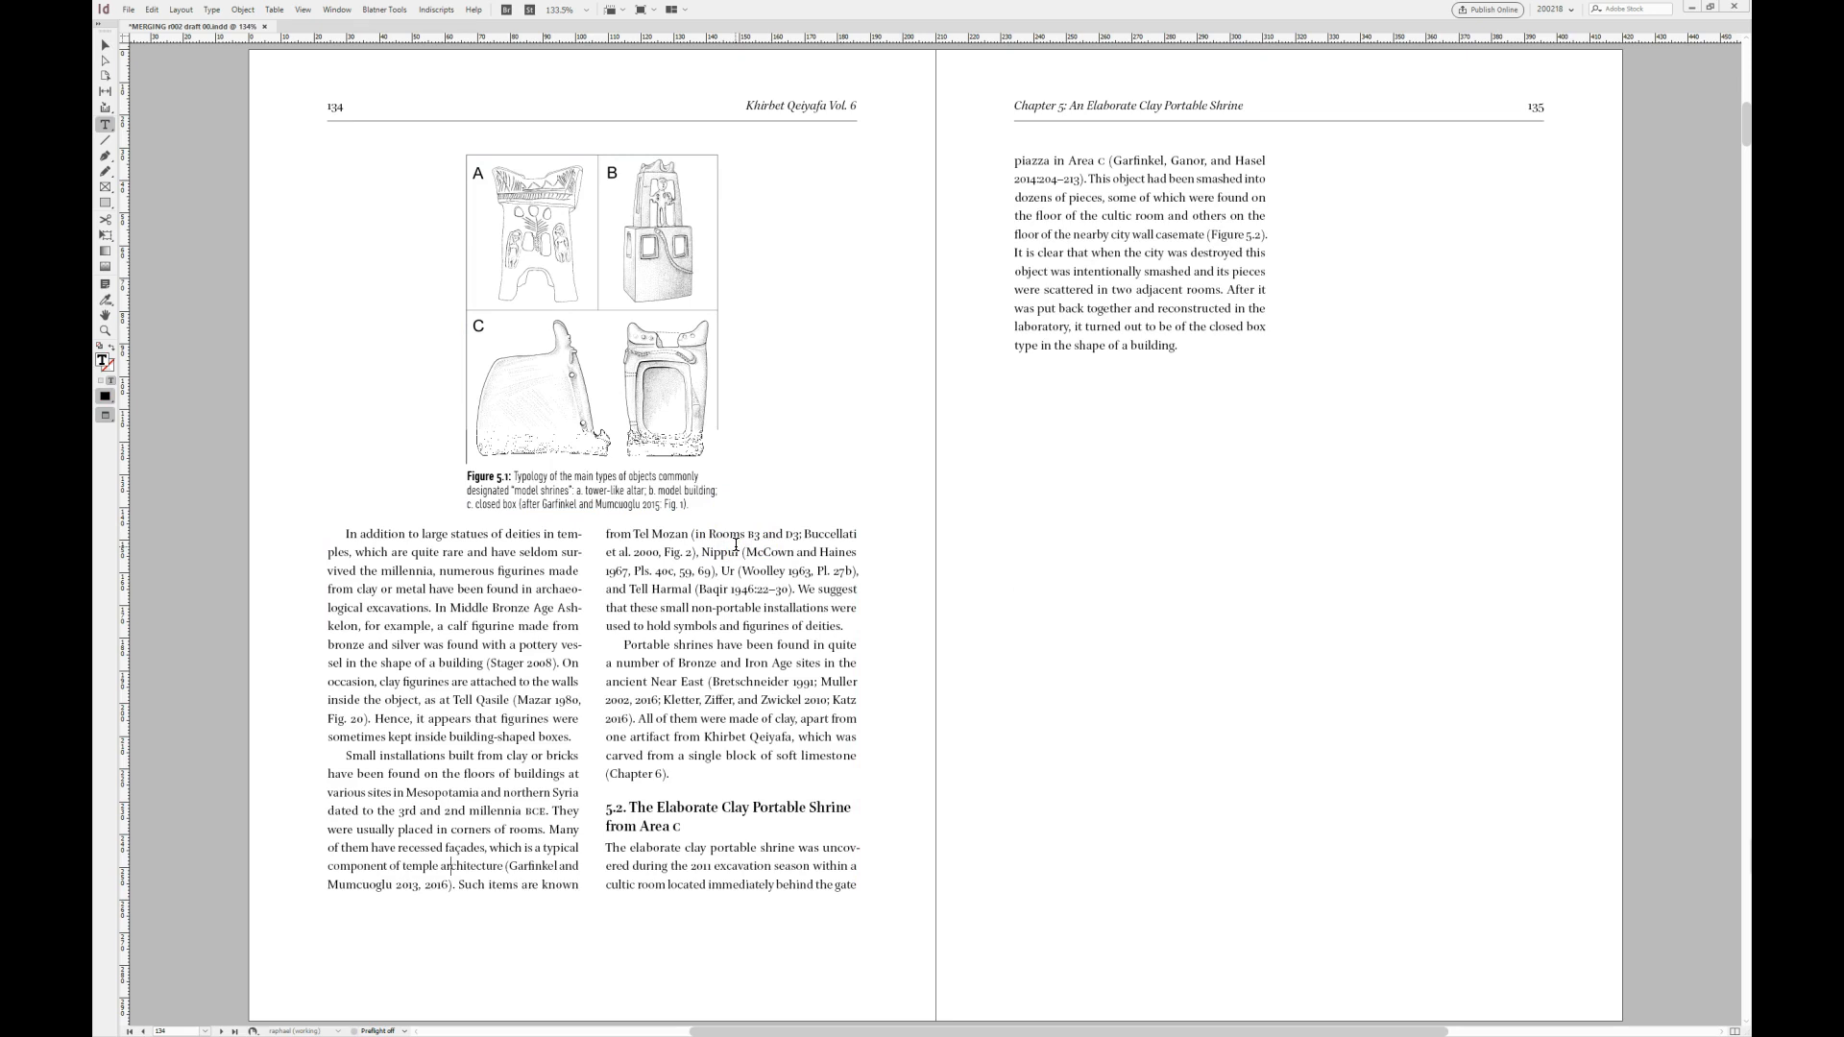
- Move Figure 5.1 with its caption from page 134 to the second column of page 133, below the text
{"action": "key", "text": "alt+Page_Up"}
{"action": "left_click", "coordinate": [1117, 463]}
{"action": "scroll", "coordinate": [1123, 466], "scroll_direction": "down", "scroll_amount": 5}
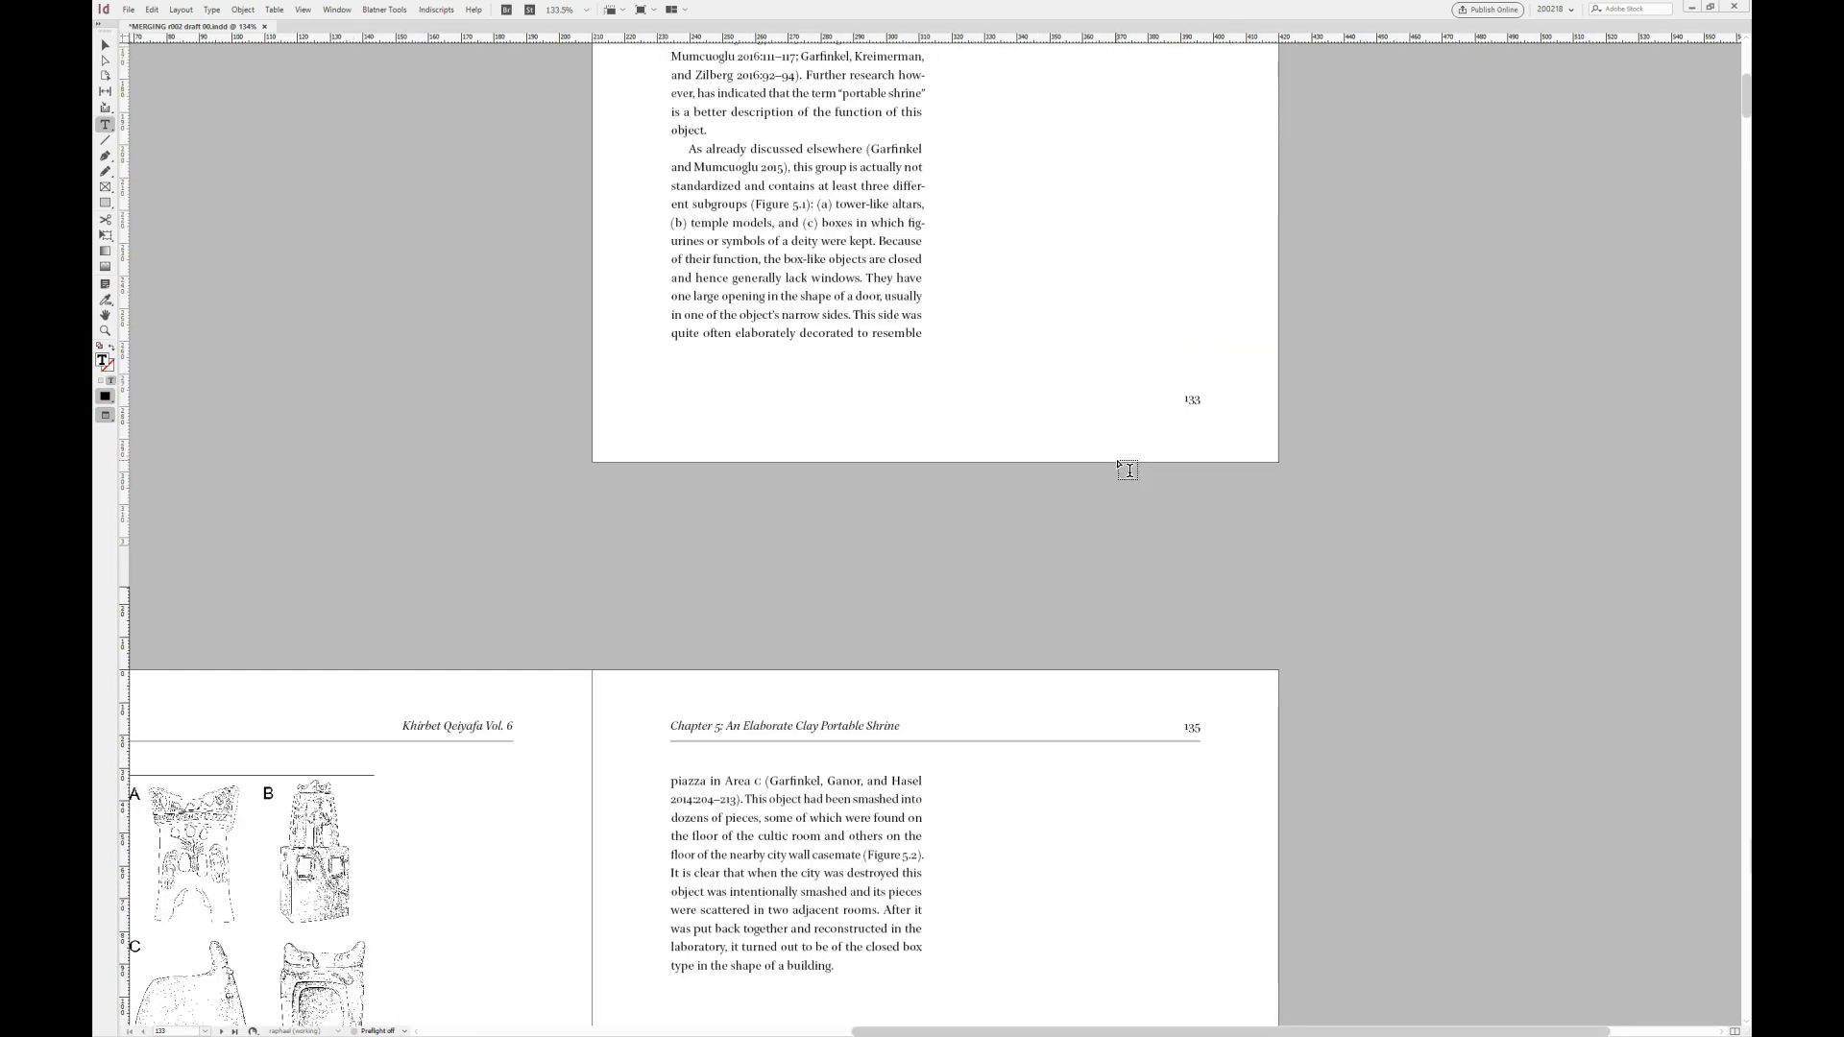
{"action": "left_click", "coordinate": [429, 716]}
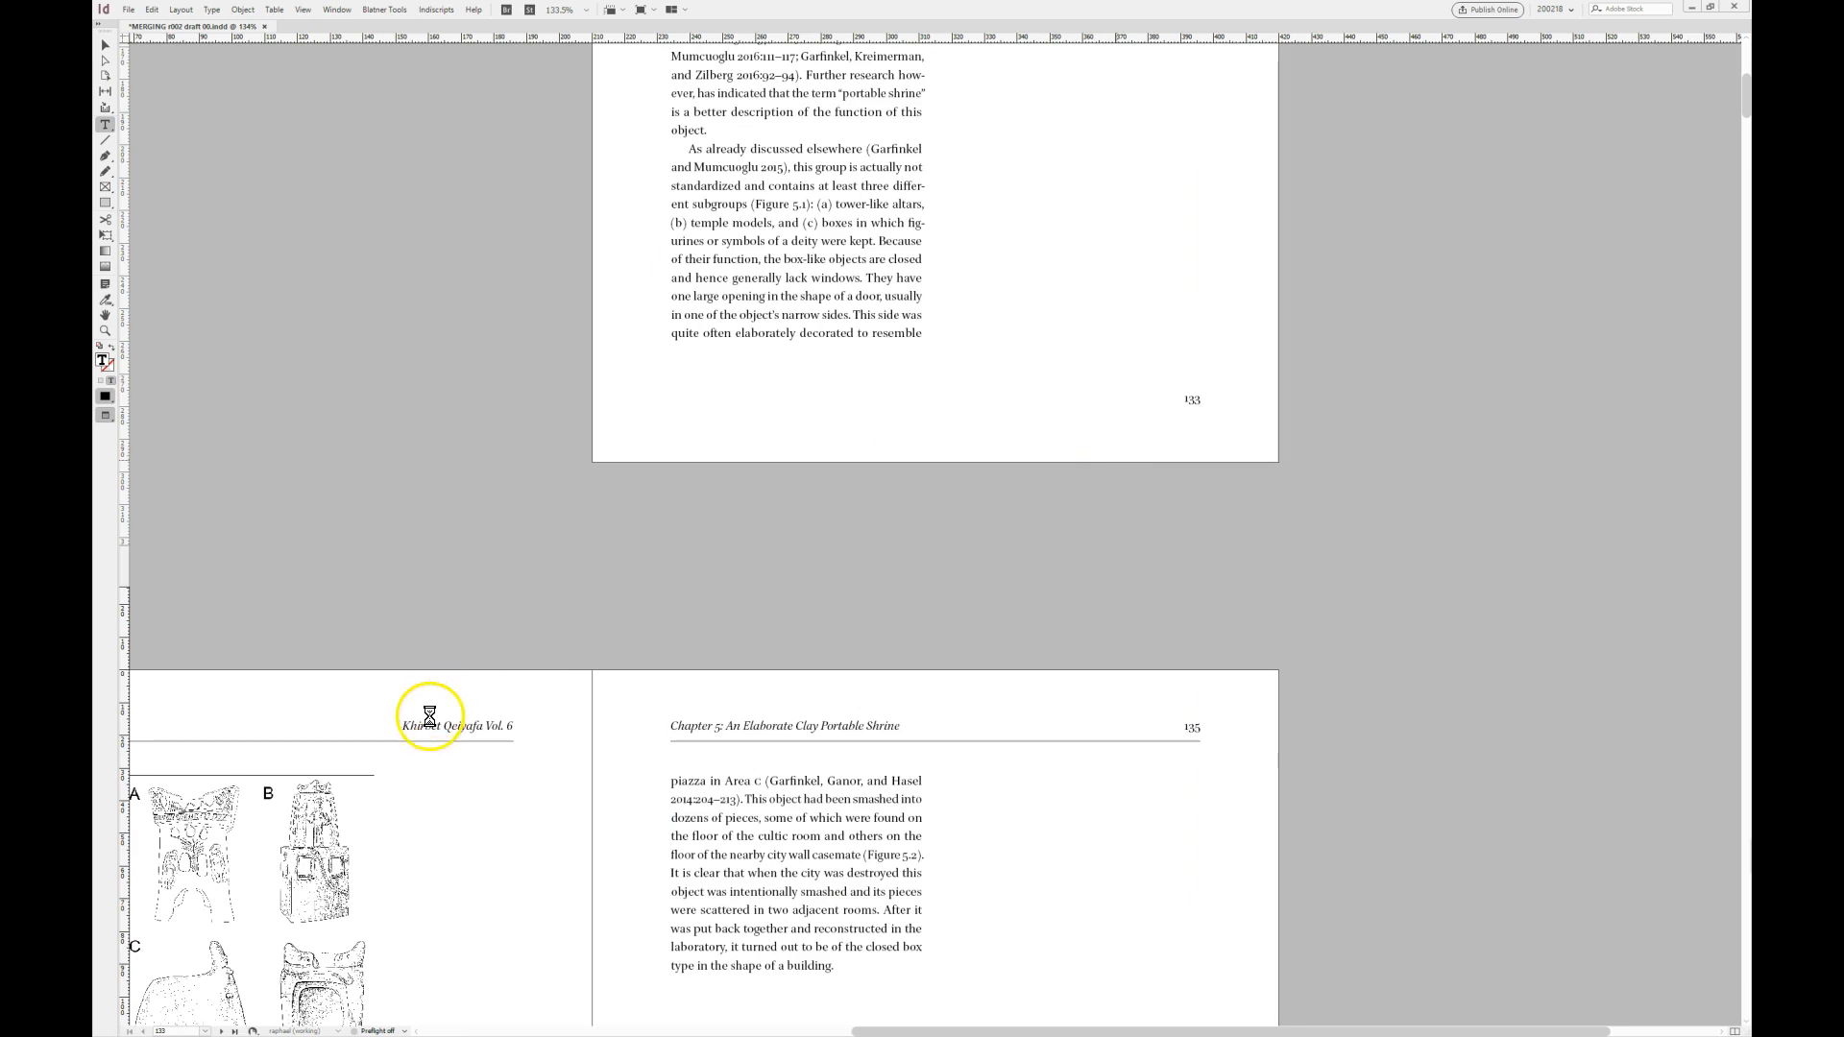
{"action": "scroll", "coordinate": [816, 461], "scroll_direction": "up", "scroll_amount": 5}
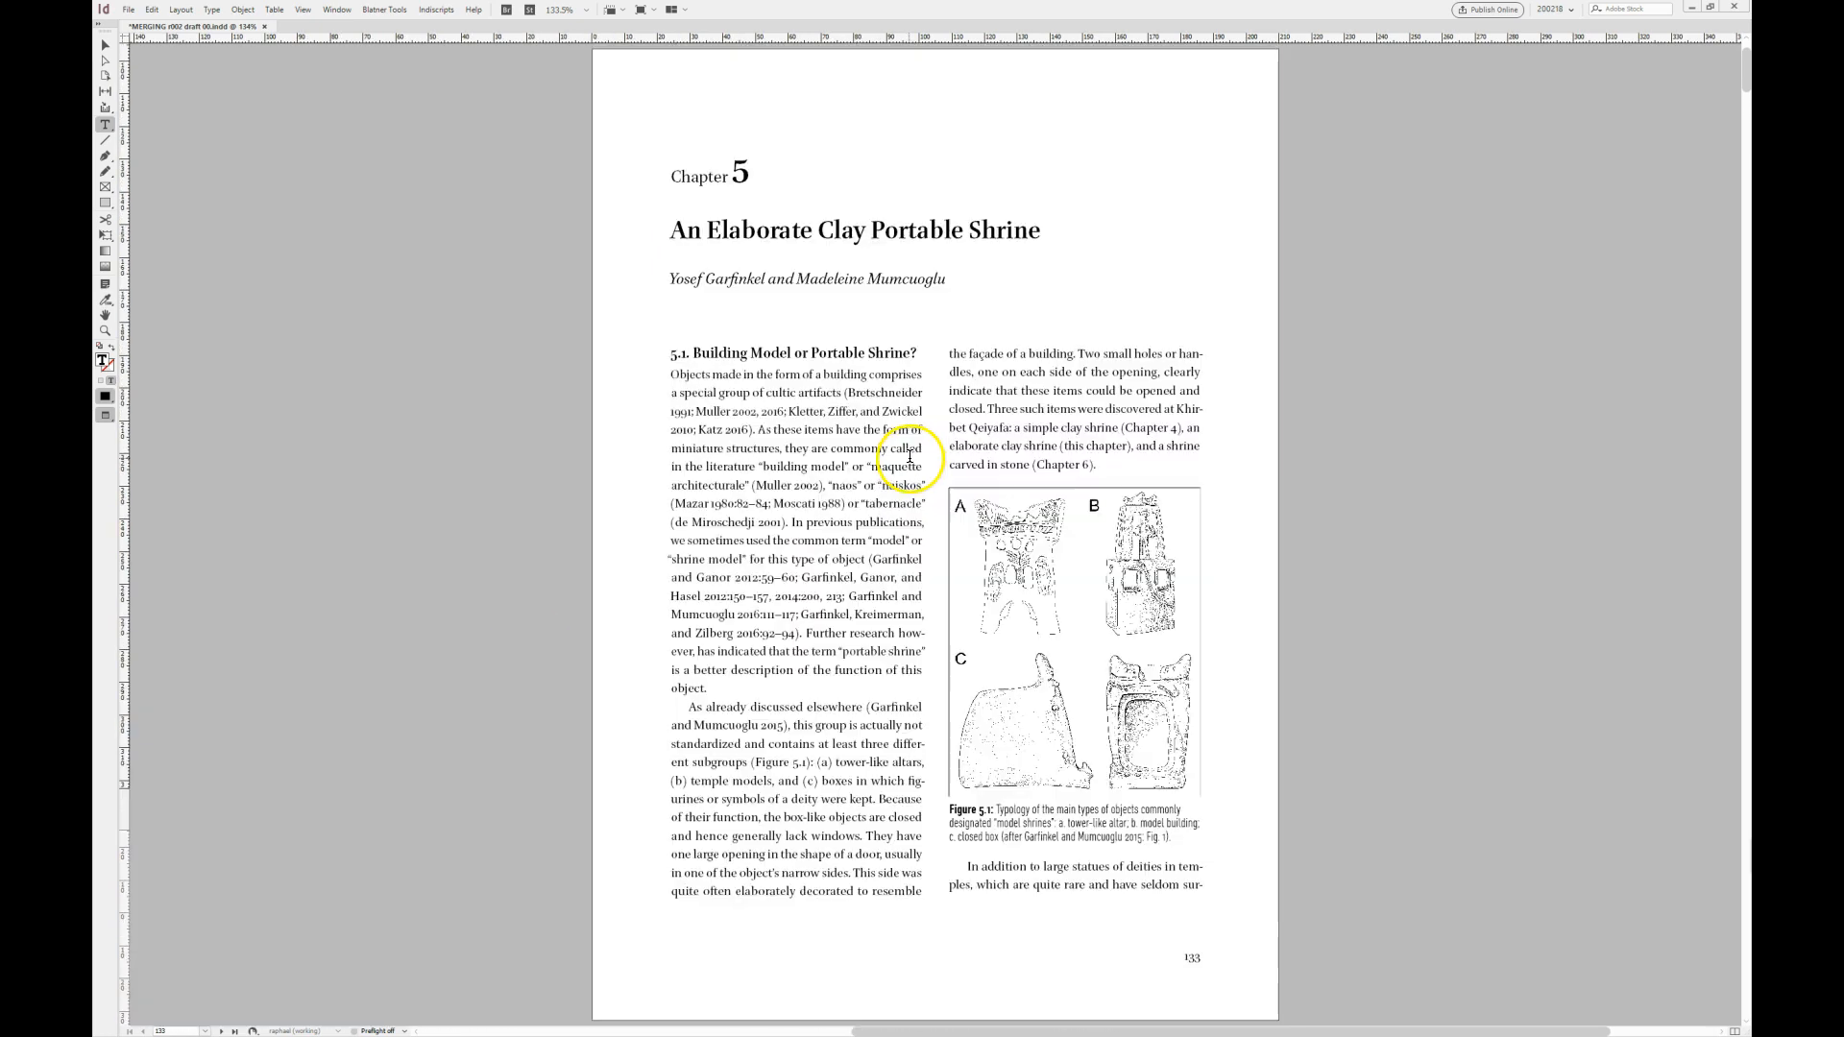
{"action": "key", "text": "Escape"}
{"action": "left_click", "coordinate": [1228, 567]}
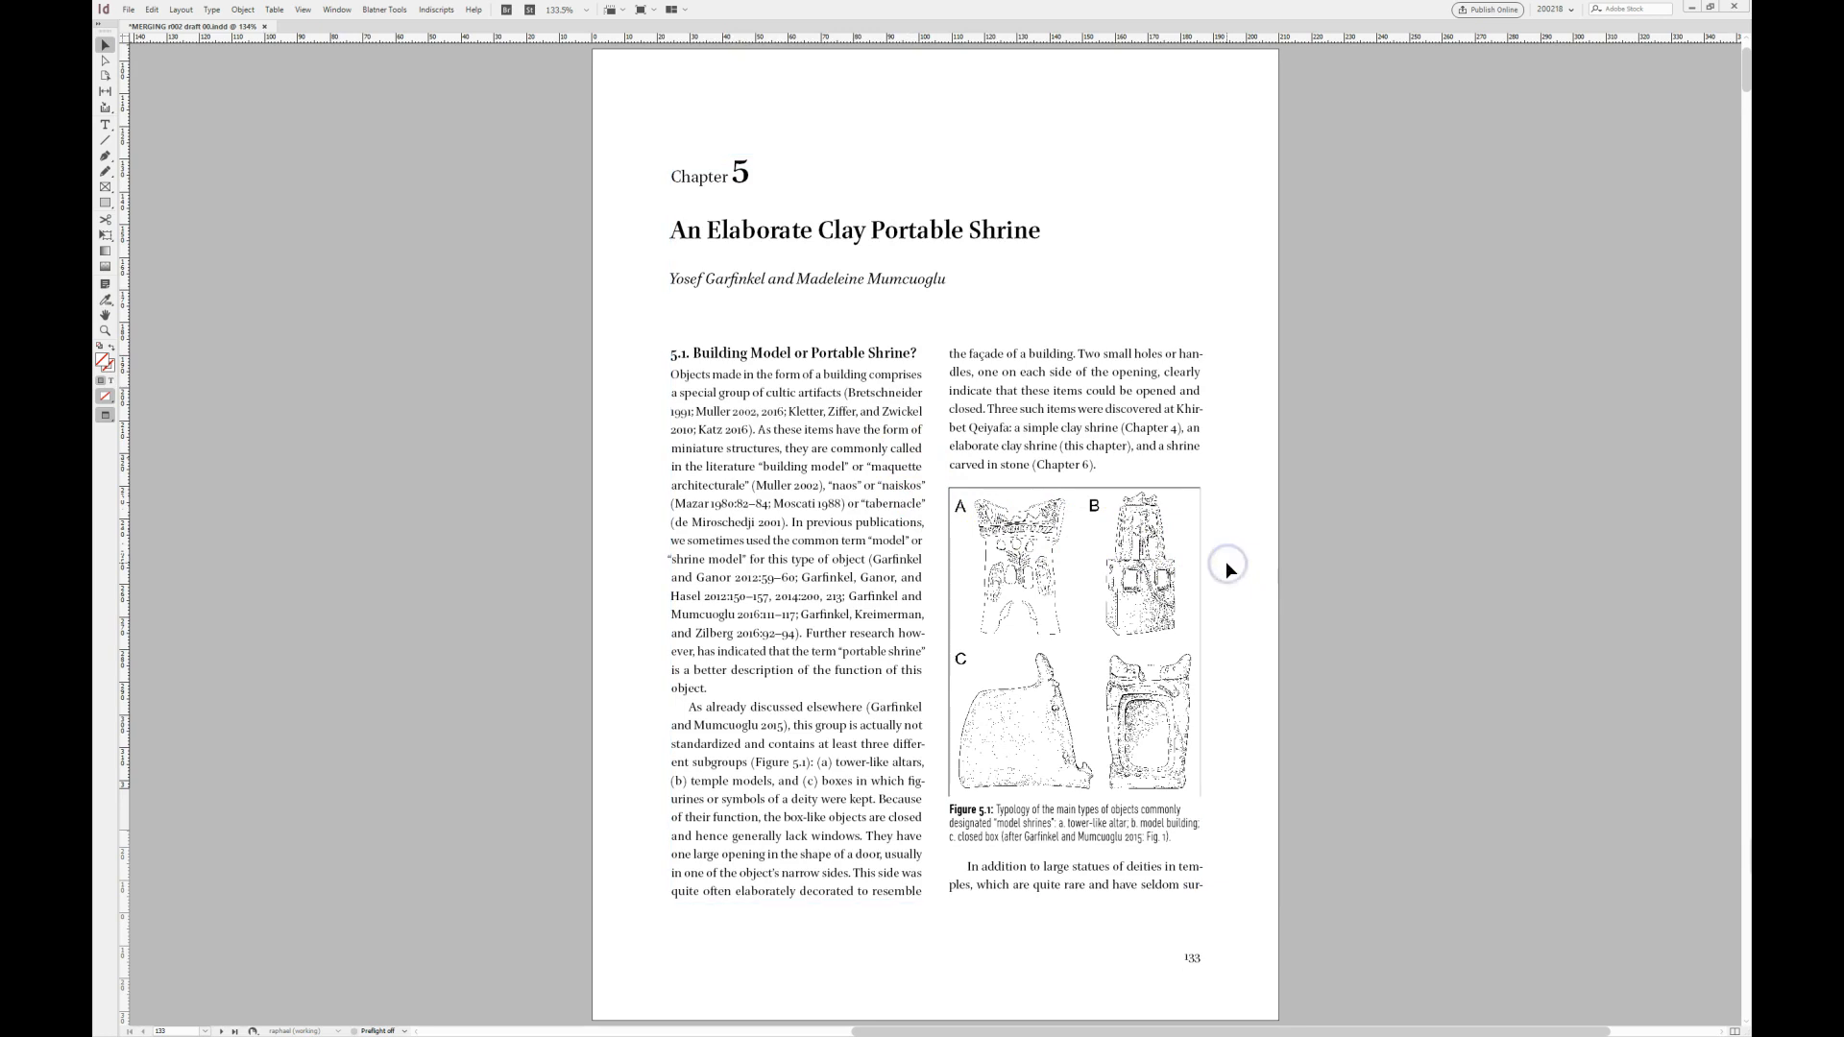
- Reduce the Figure 5.2 building plan on page 135, with its caption, to a width of about 110 mm
{"action": "key", "text": "shift+Page_Down"}
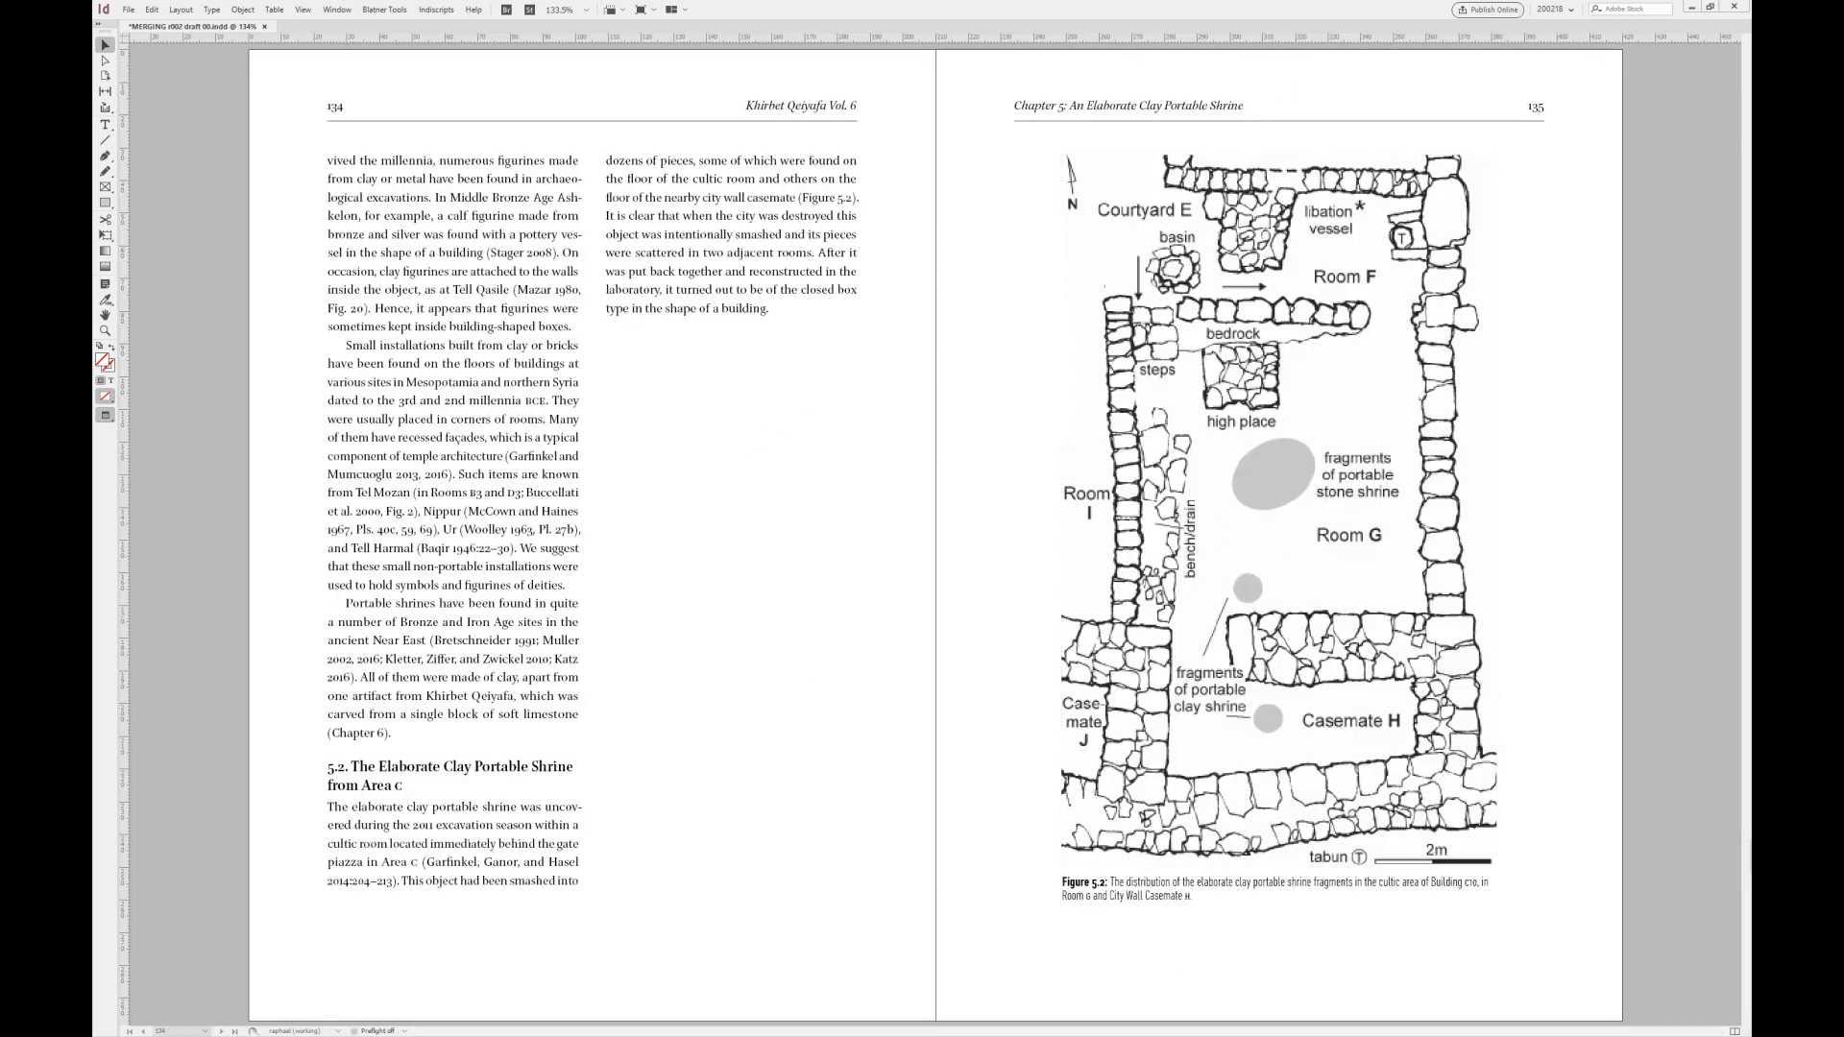
{"action": "left_click", "coordinate": [1155, 588]}
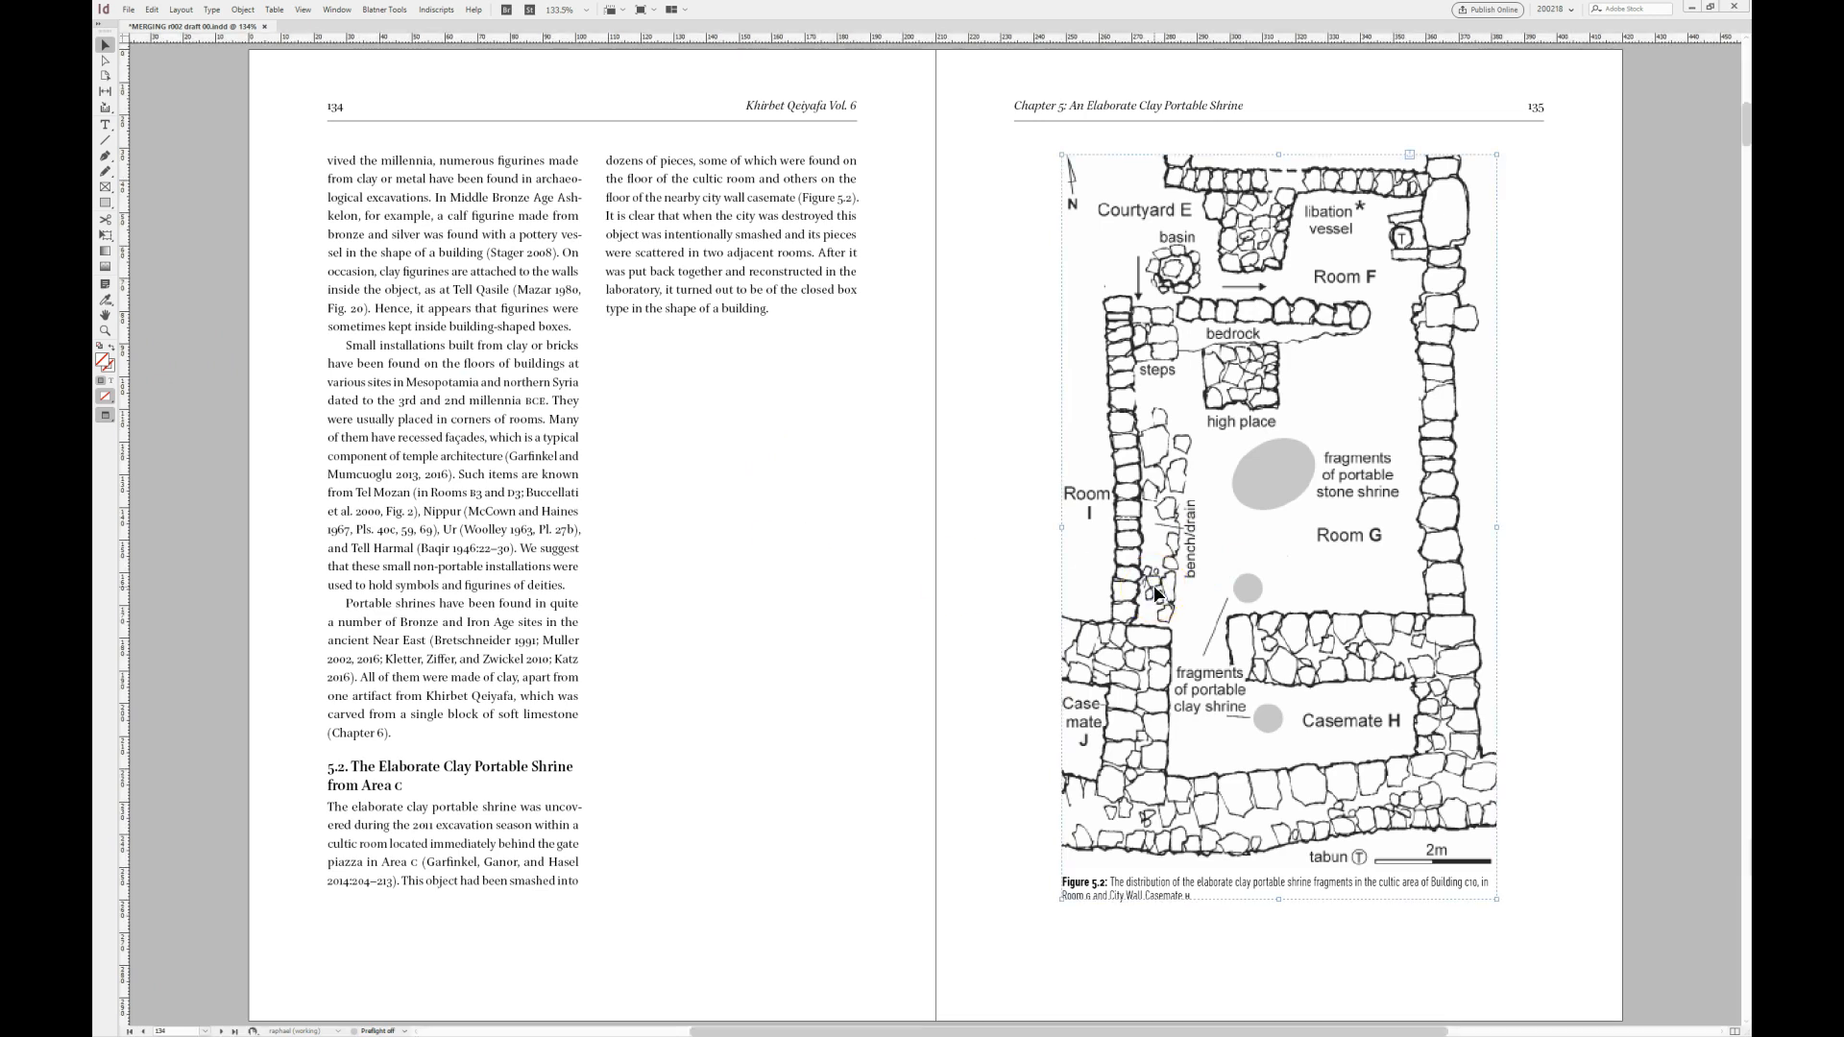
{"action": "type", "text": "40"}
{"action": "key", "text": "Return"}
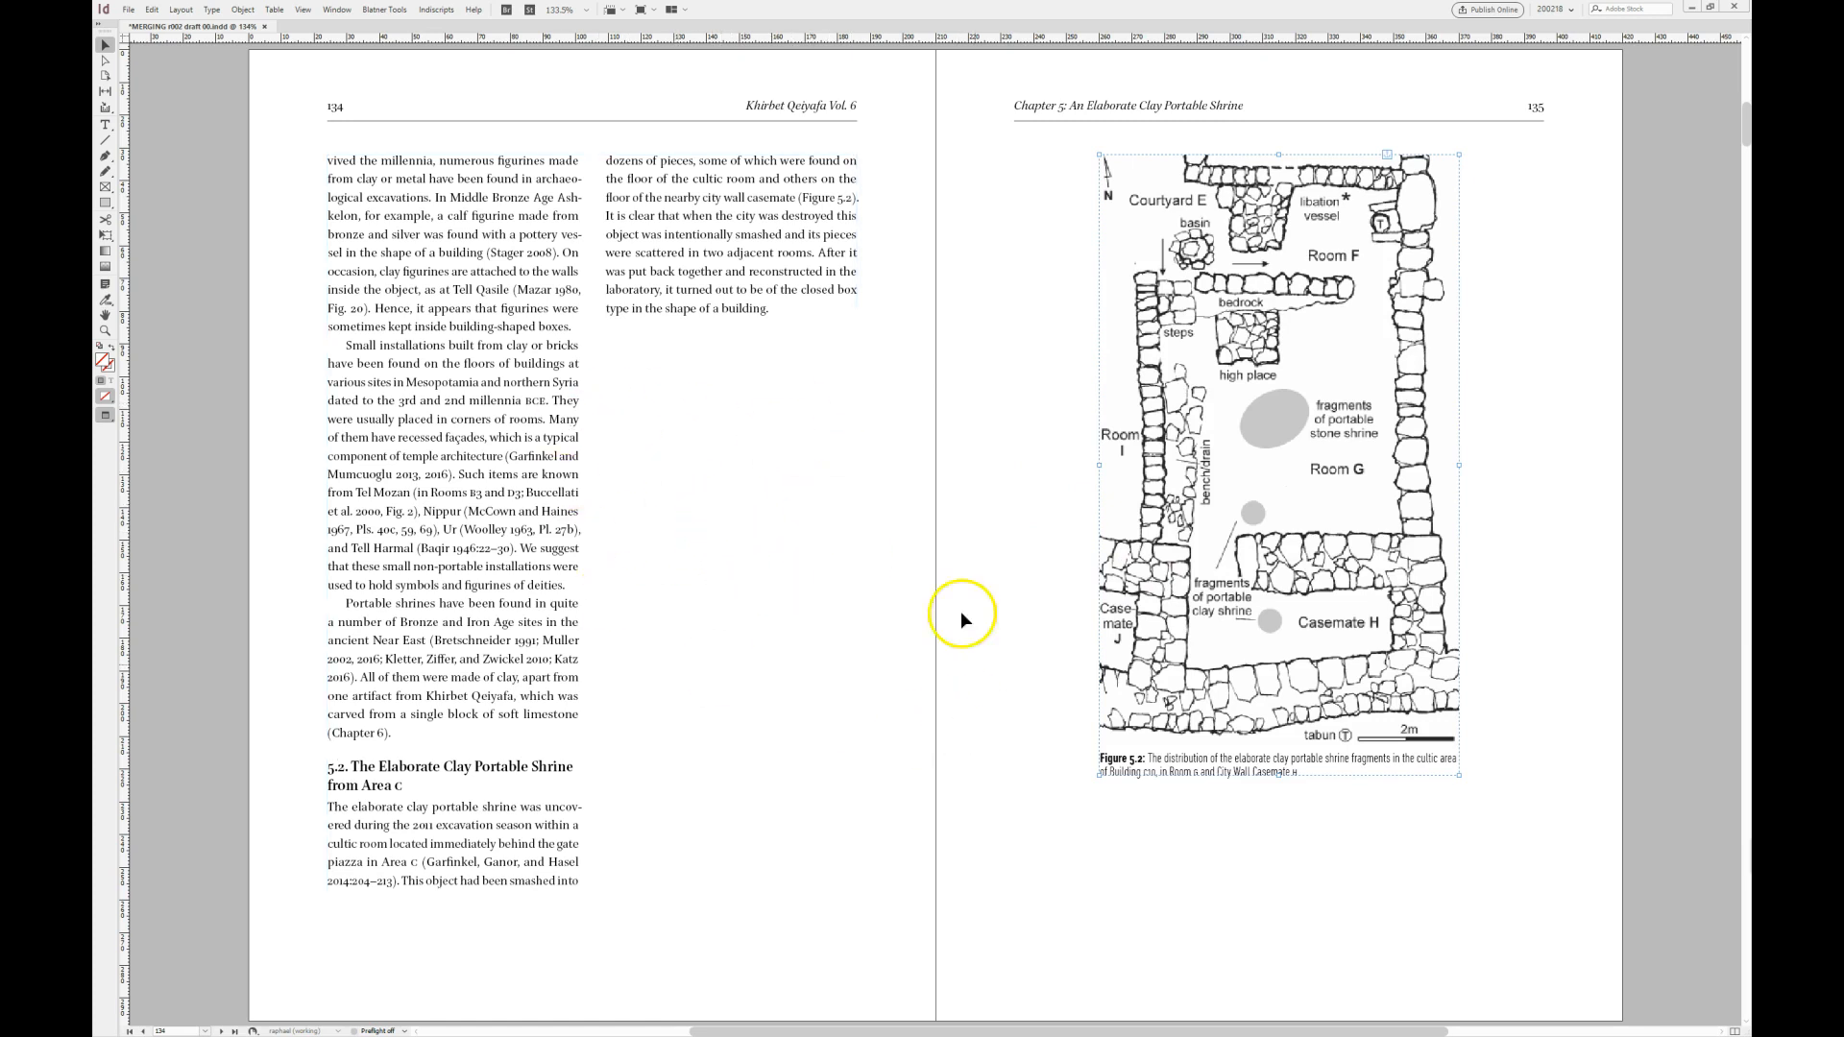
{"action": "left_click", "coordinate": [1007, 677]}
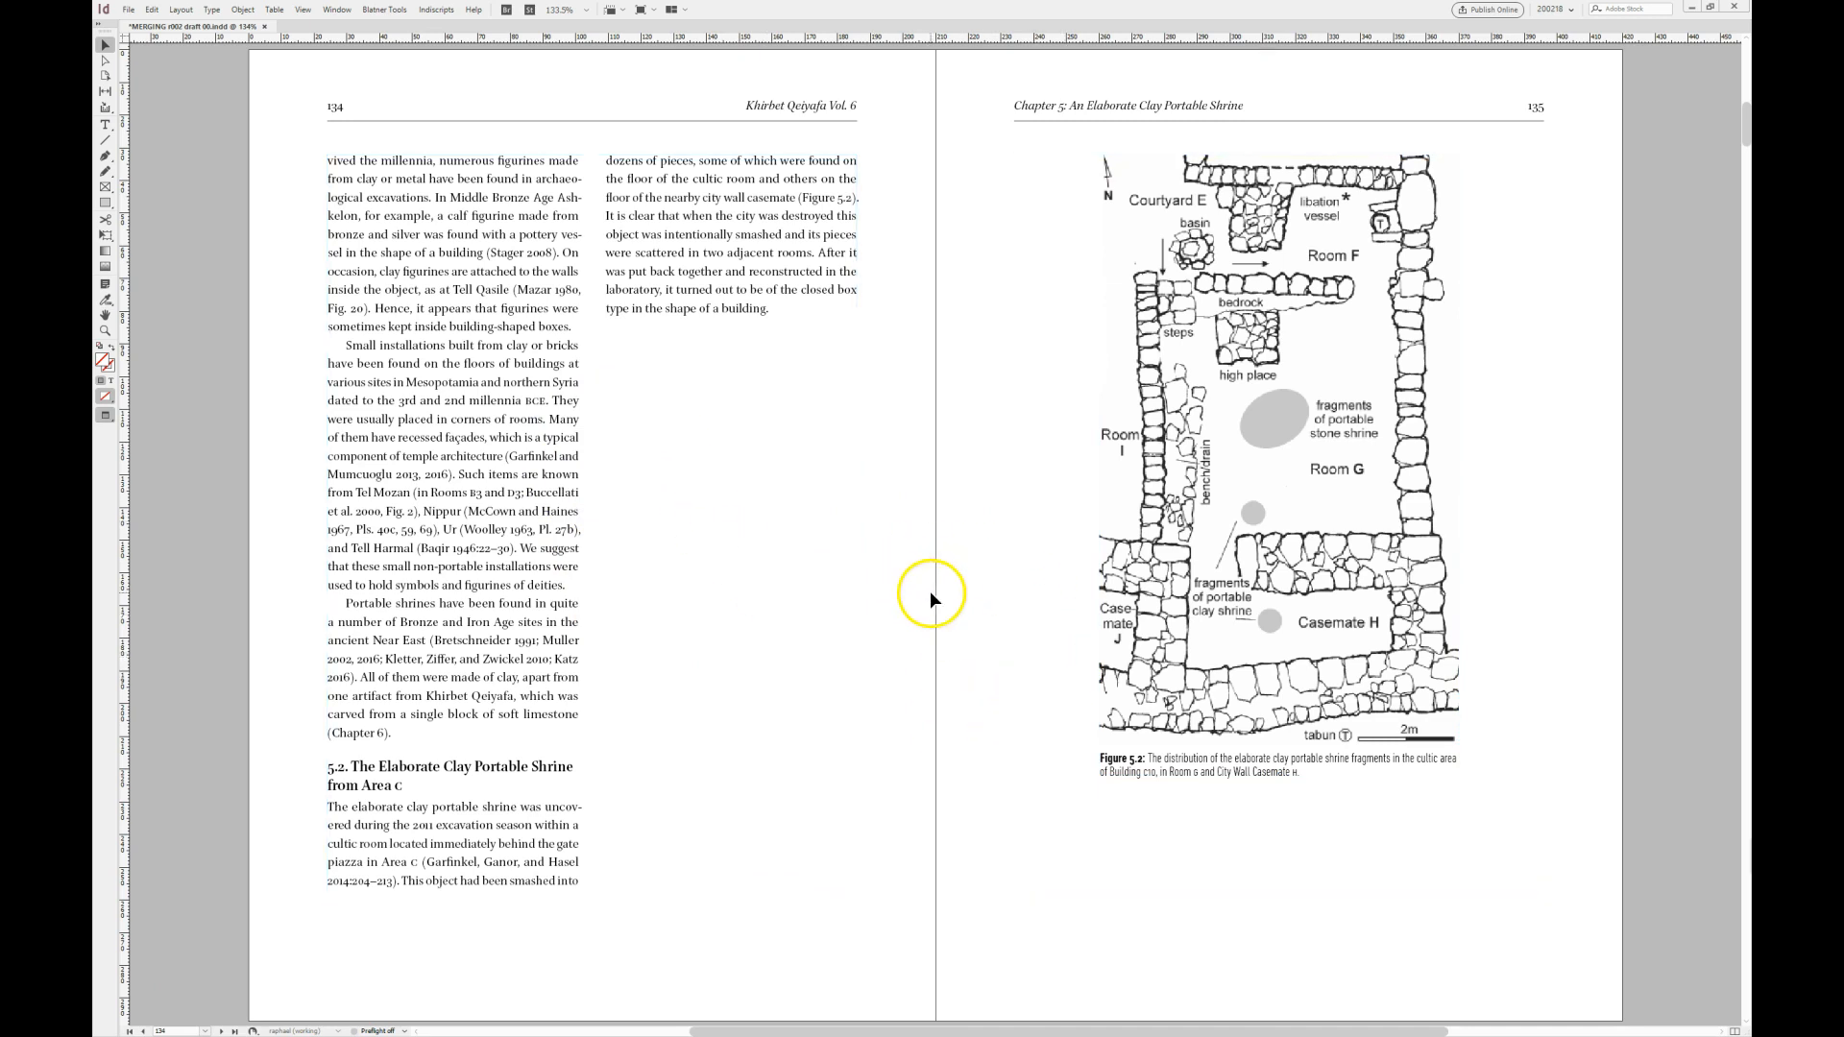
{"action": "key", "text": "alt+Page_Down"}
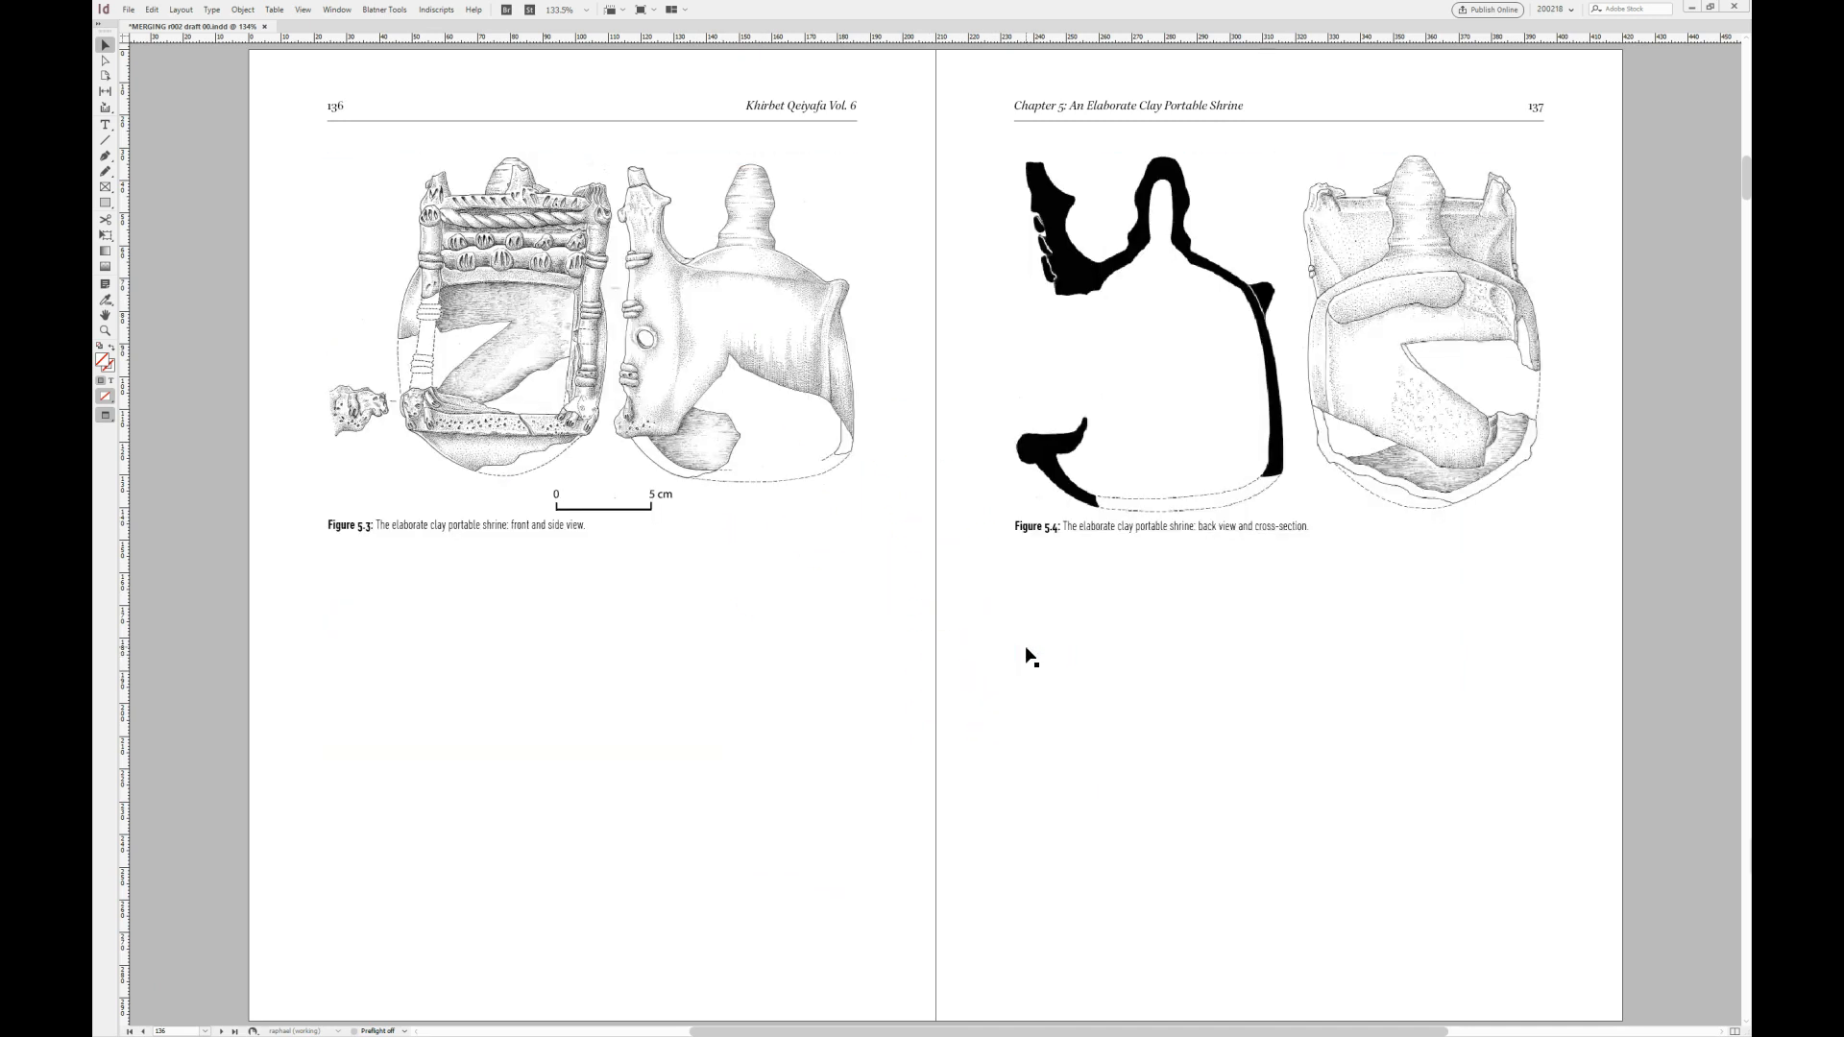
{"action": "key", "text": "alt+Page_Up"}
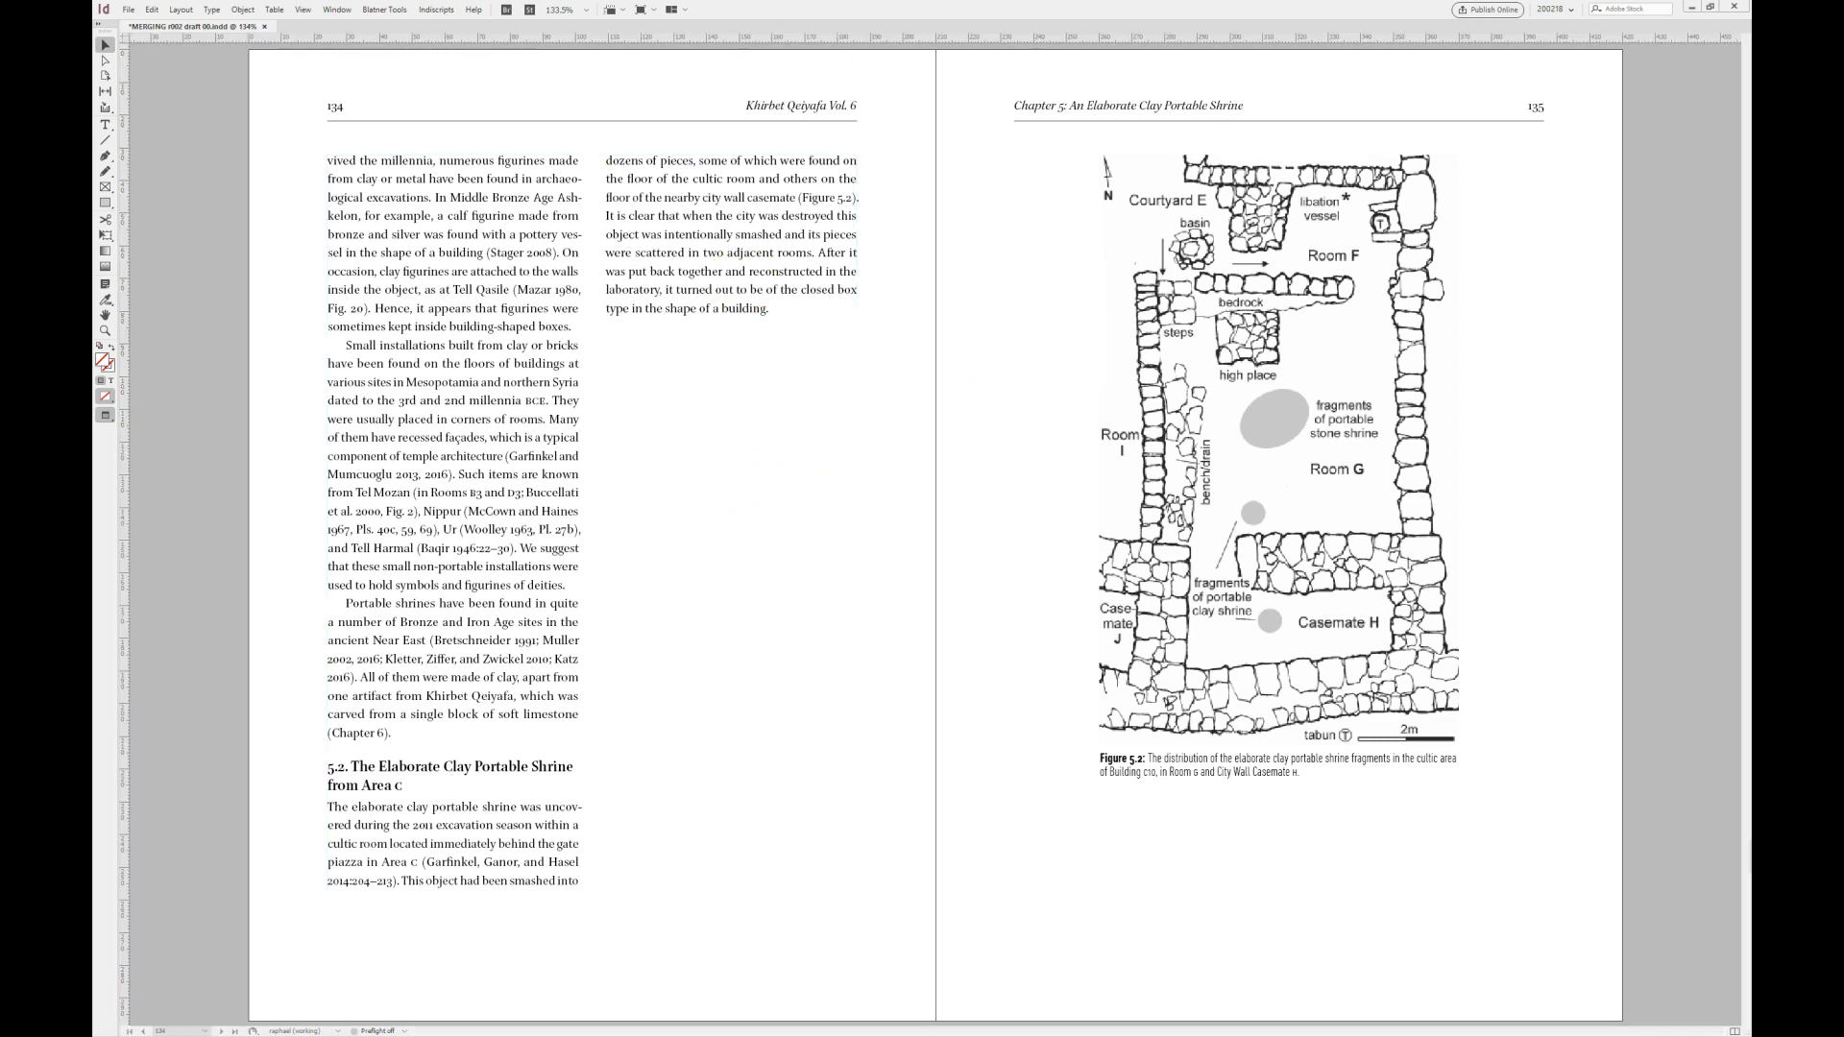
{"action": "left_click", "coordinate": [902, 624]}
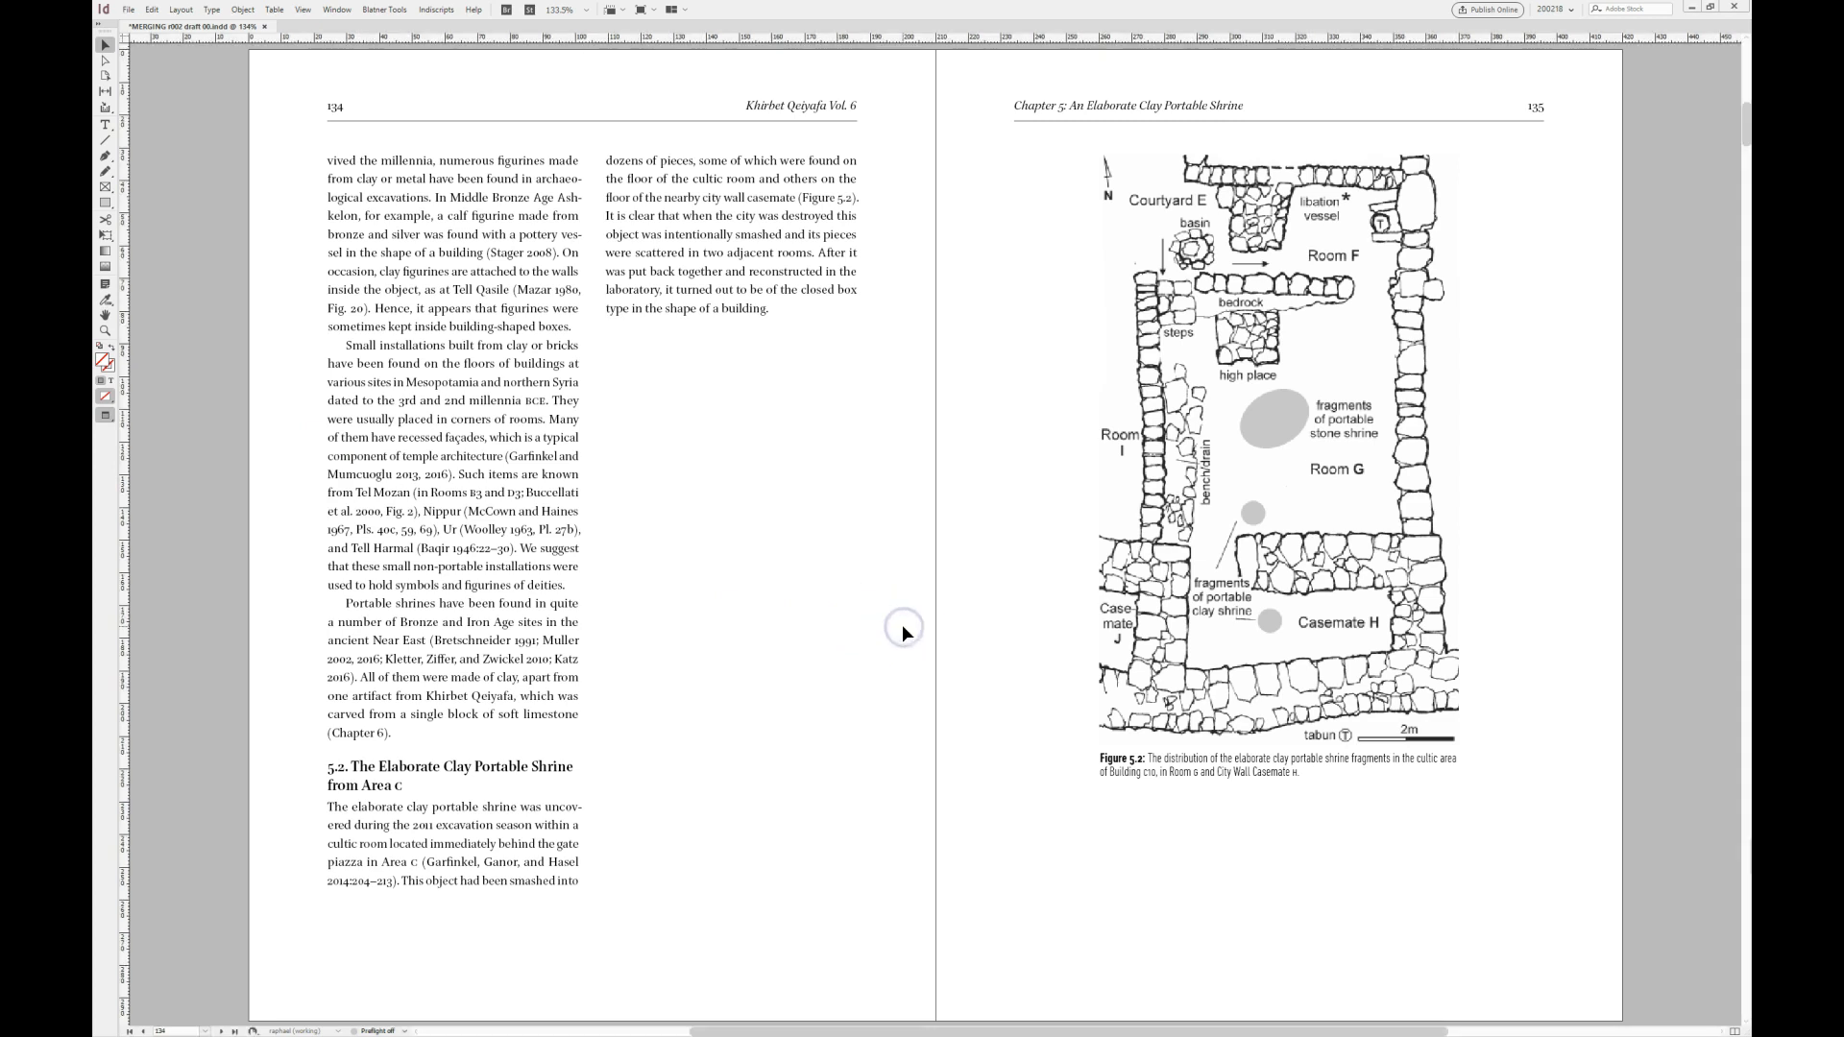
- Resize Figure 5.3 on page 136, the shrine's front and side view with its caption, to a width of 145 mm
{"action": "key", "text": "alt+Page_Down"}
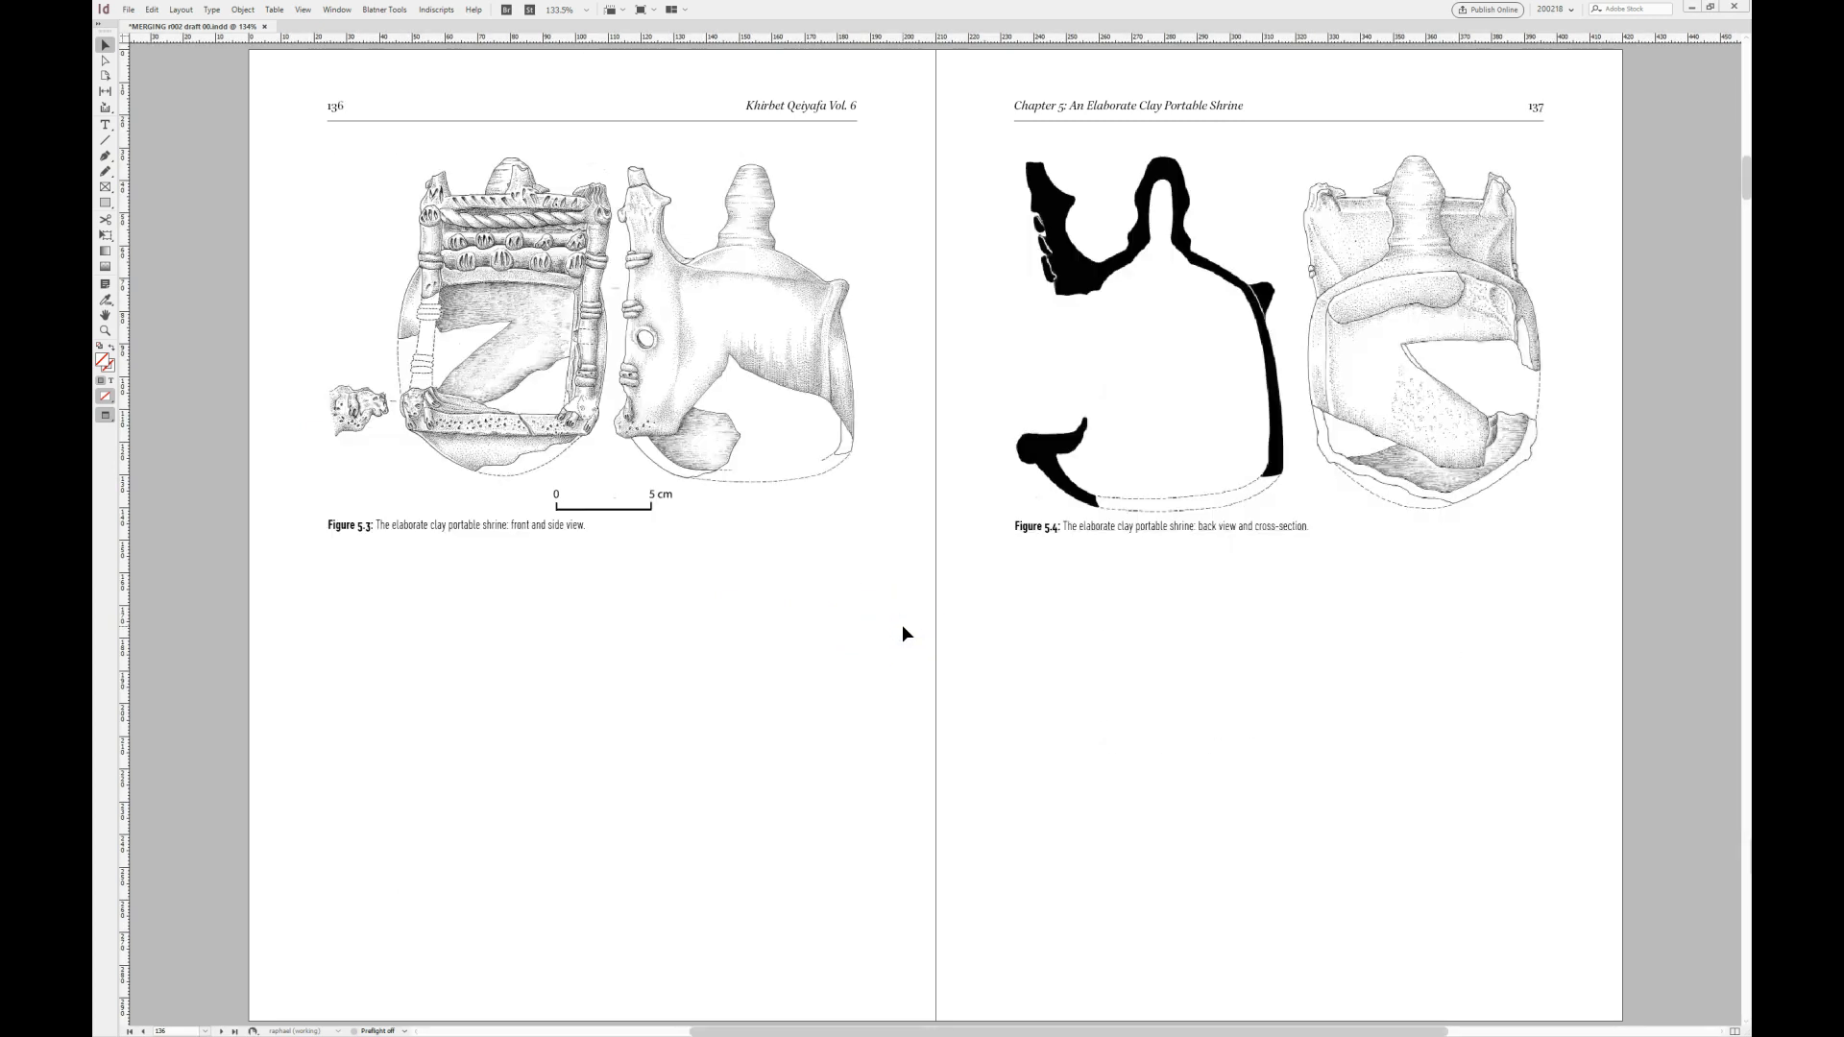
{"action": "left_click", "coordinate": [754, 408]}
{"action": "left_click", "coordinate": [1161, 415]}
{"action": "left_click", "coordinate": [621, 392]}
{"action": "key", "text": "ctrl+alt+w"}
{"action": "type", "text": "140"}
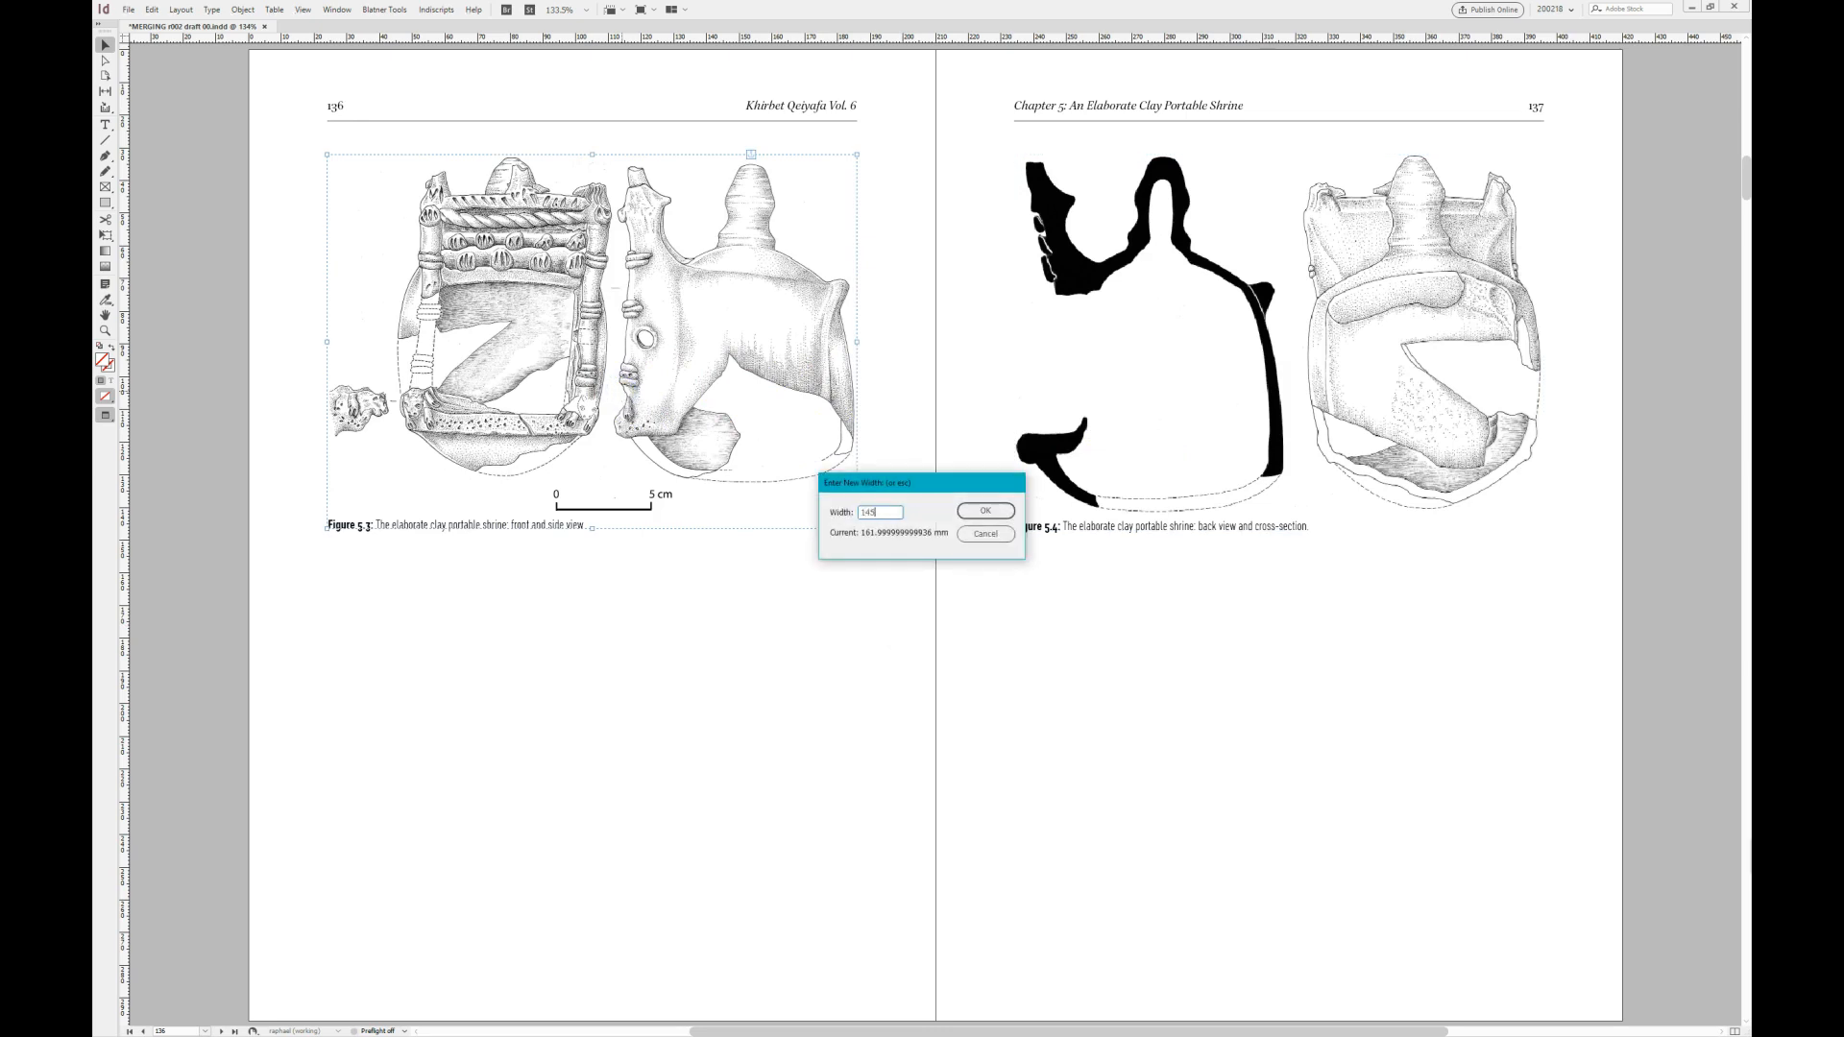
{"action": "key", "text": "Return"}
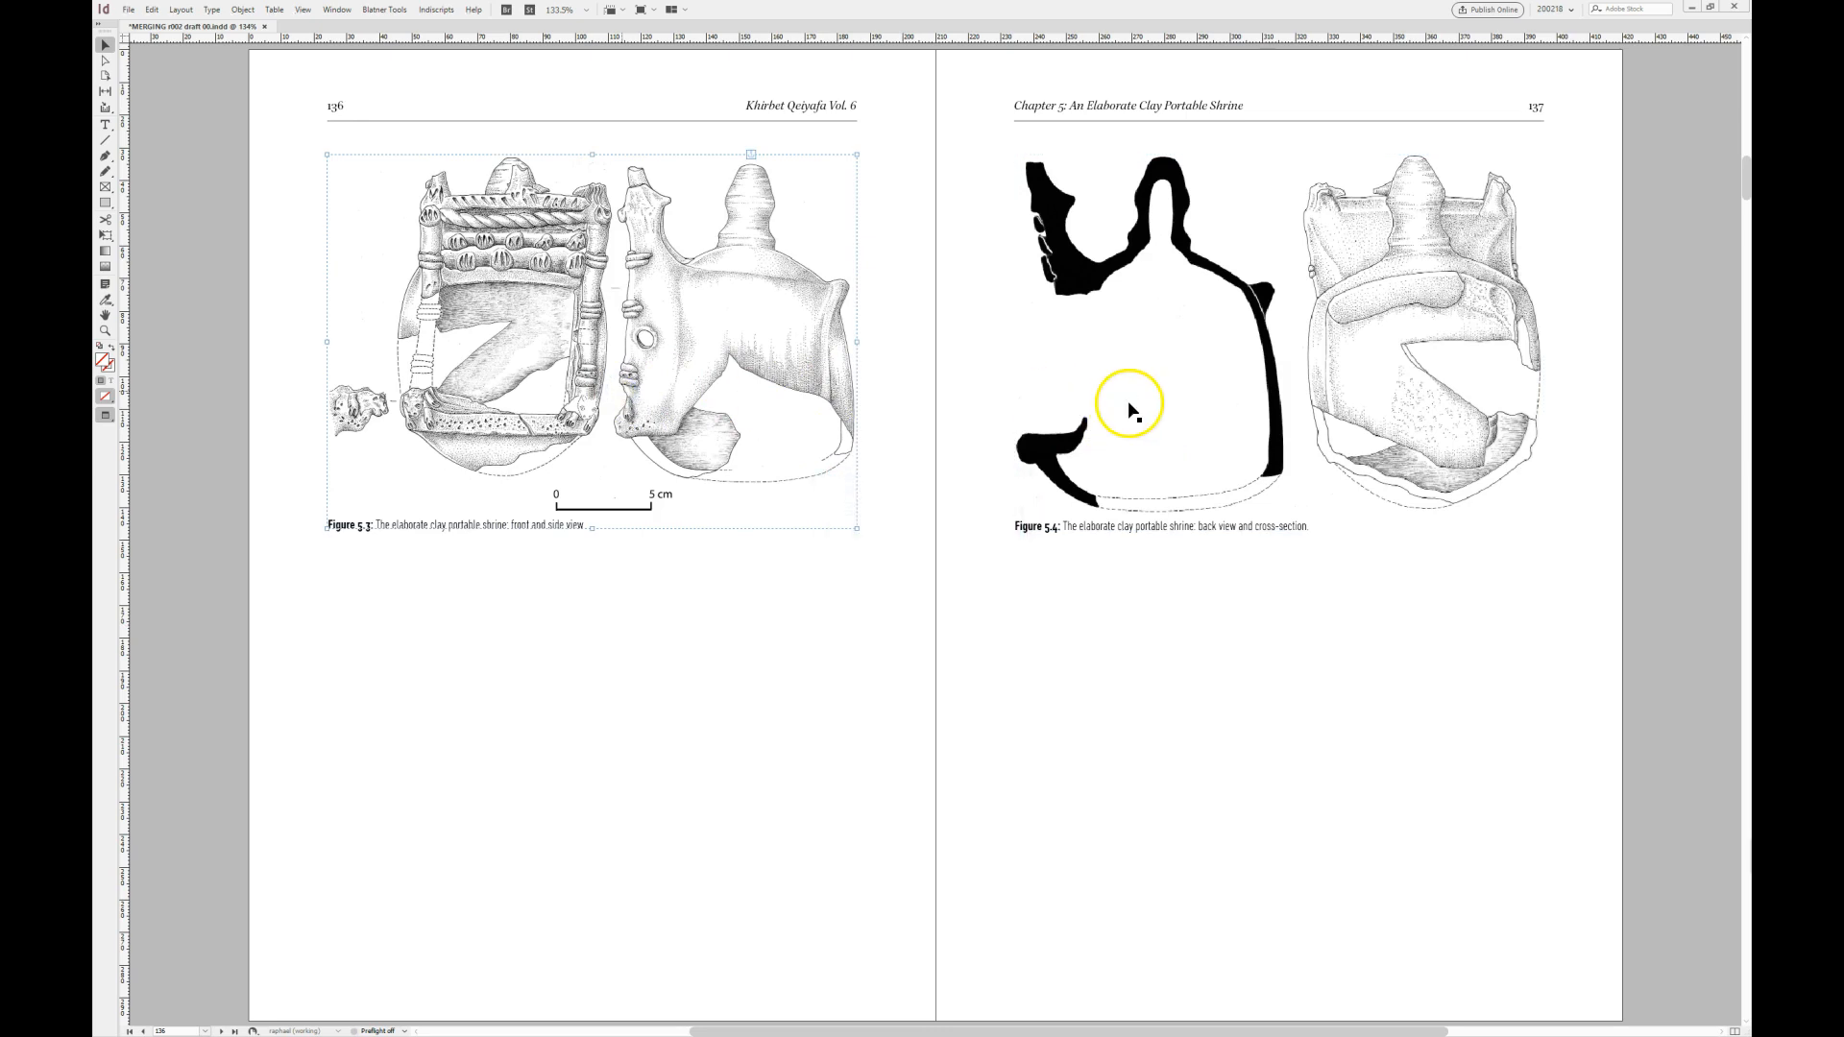
- Resize Figure 5.4 with its caption to a width of 145 mm and increase the anchored object's space before, separating it from Figure 5.3
{"action": "left_click", "coordinate": [716, 650]}
{"action": "key", "text": "ctrl+alt+w"}
{"action": "key", "text": "Return"}
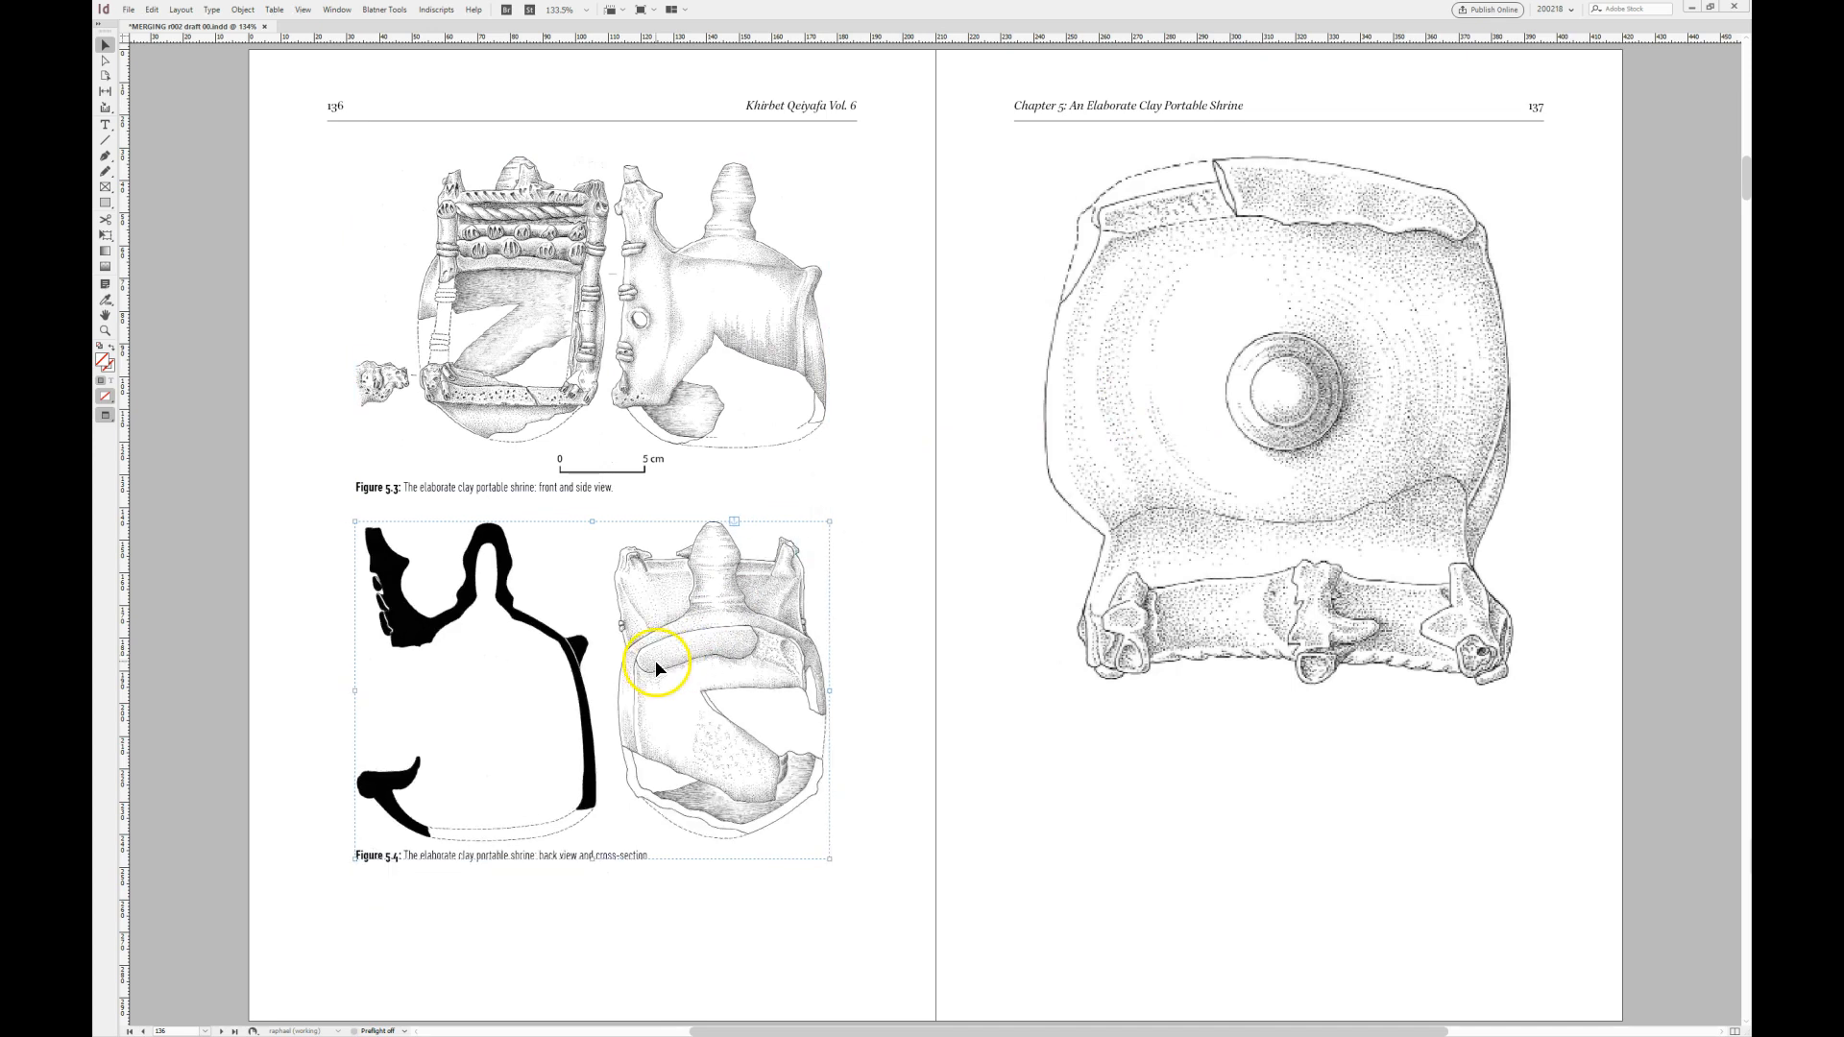
{"action": "key", "text": "ctrl+alt+o"}
{"action": "key", "text": "Up"}
{"action": "key", "text": "Up"}
{"action": "key", "text": "Up"}
{"action": "key", "text": "Up"}
{"action": "key", "text": "Up"}
{"action": "key", "text": "Up"}
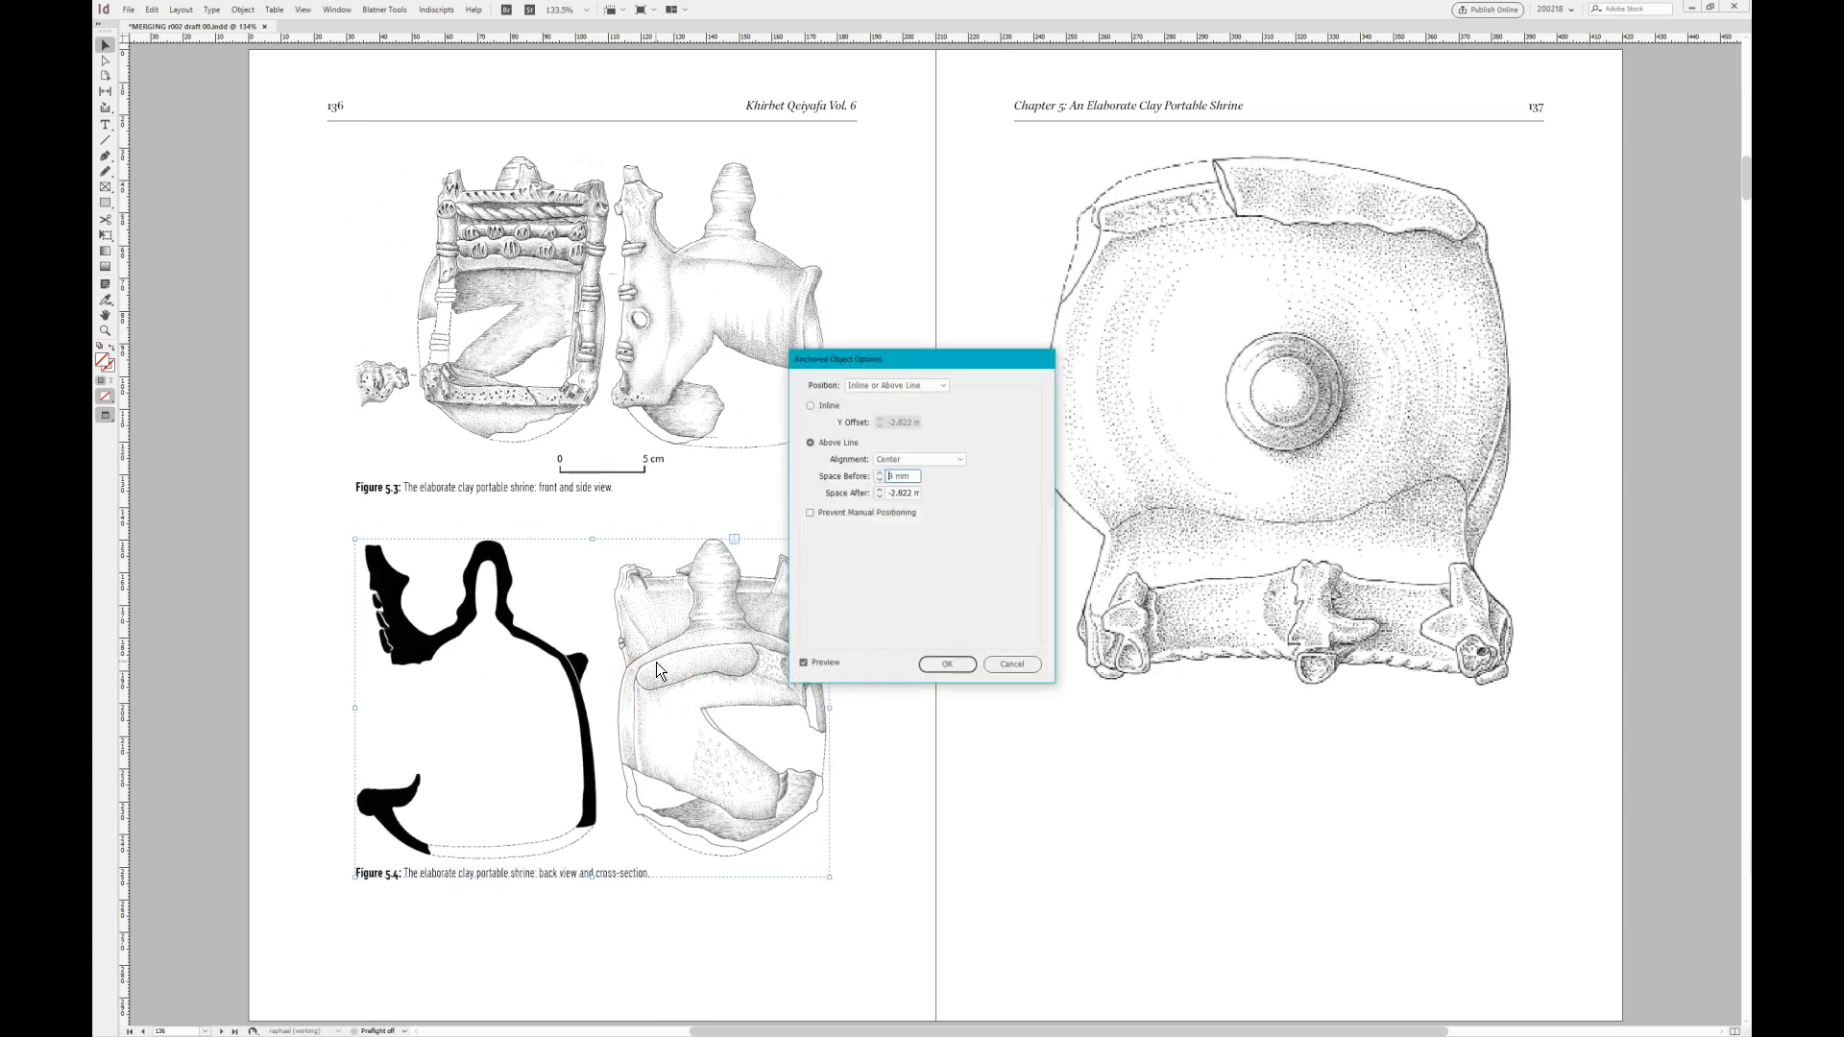
{"action": "key", "text": "Return"}
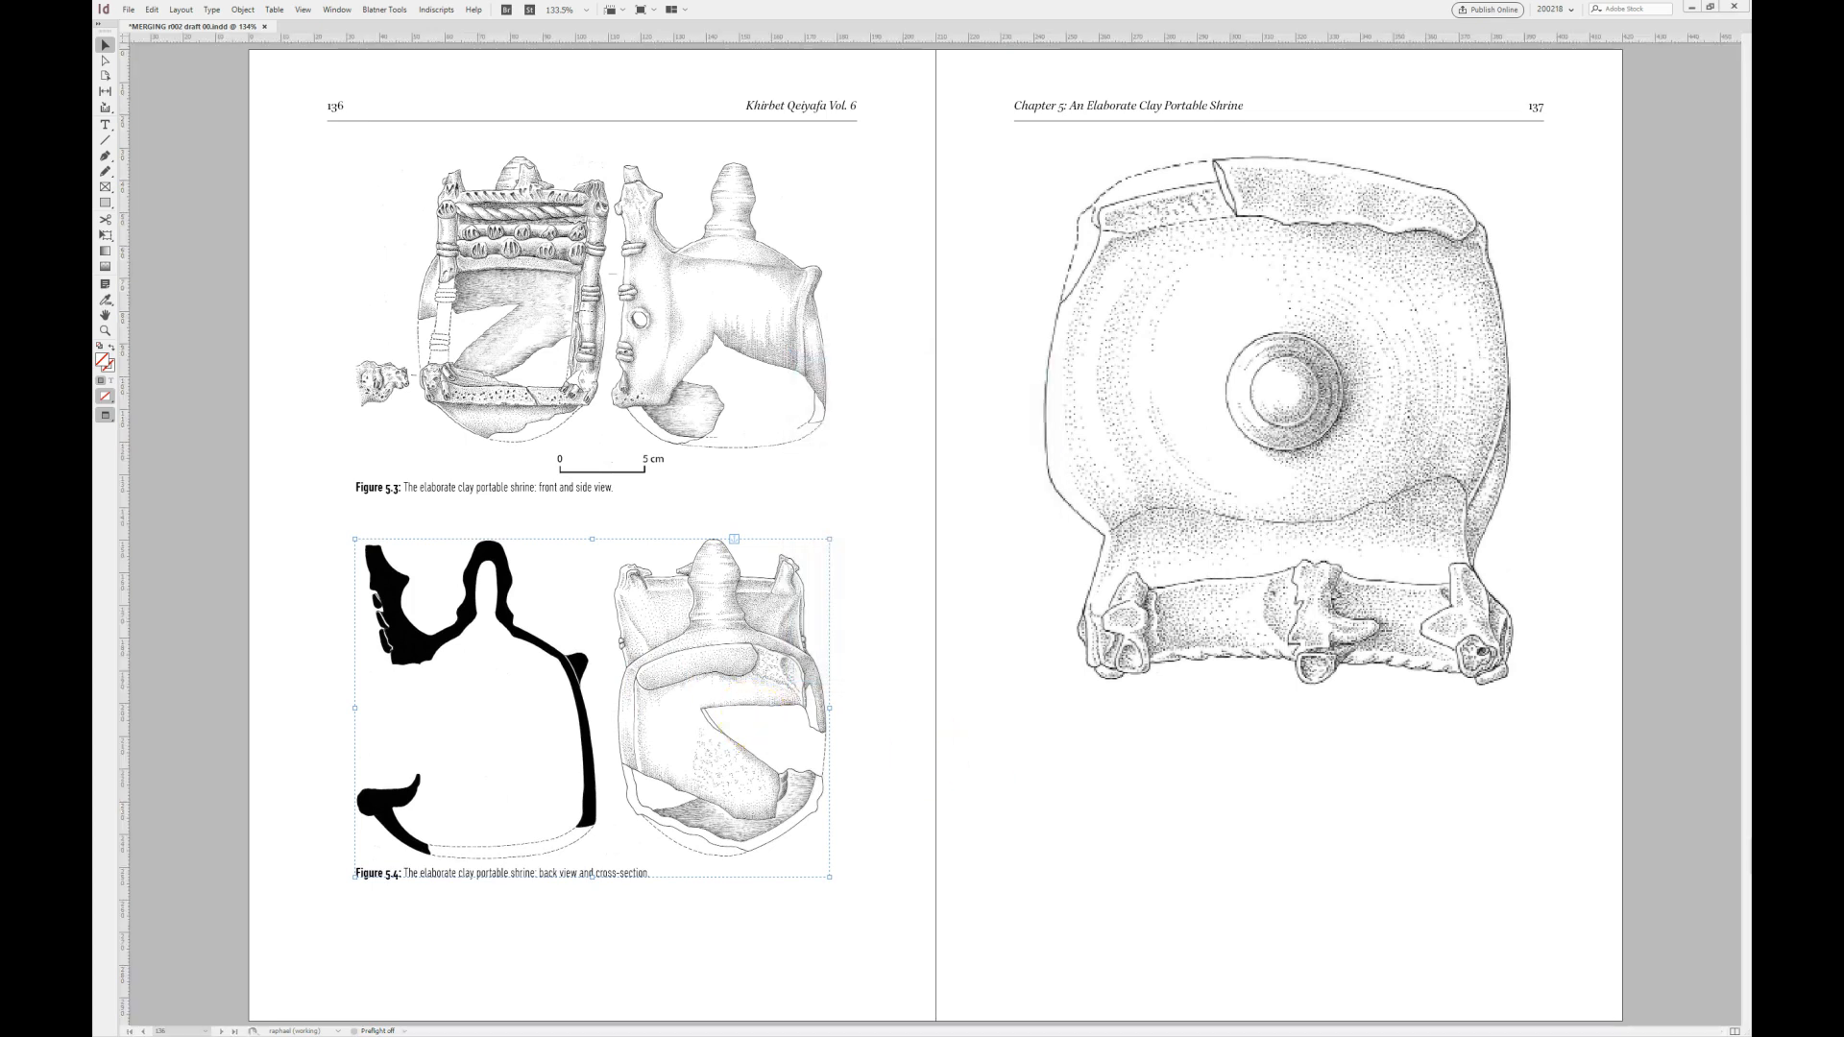
- Merge the two images of Figure 5.5 on page 137, top view and central bird, into one row with a fixed 12 mm gap
{"action": "left_click", "coordinate": [1337, 447]}
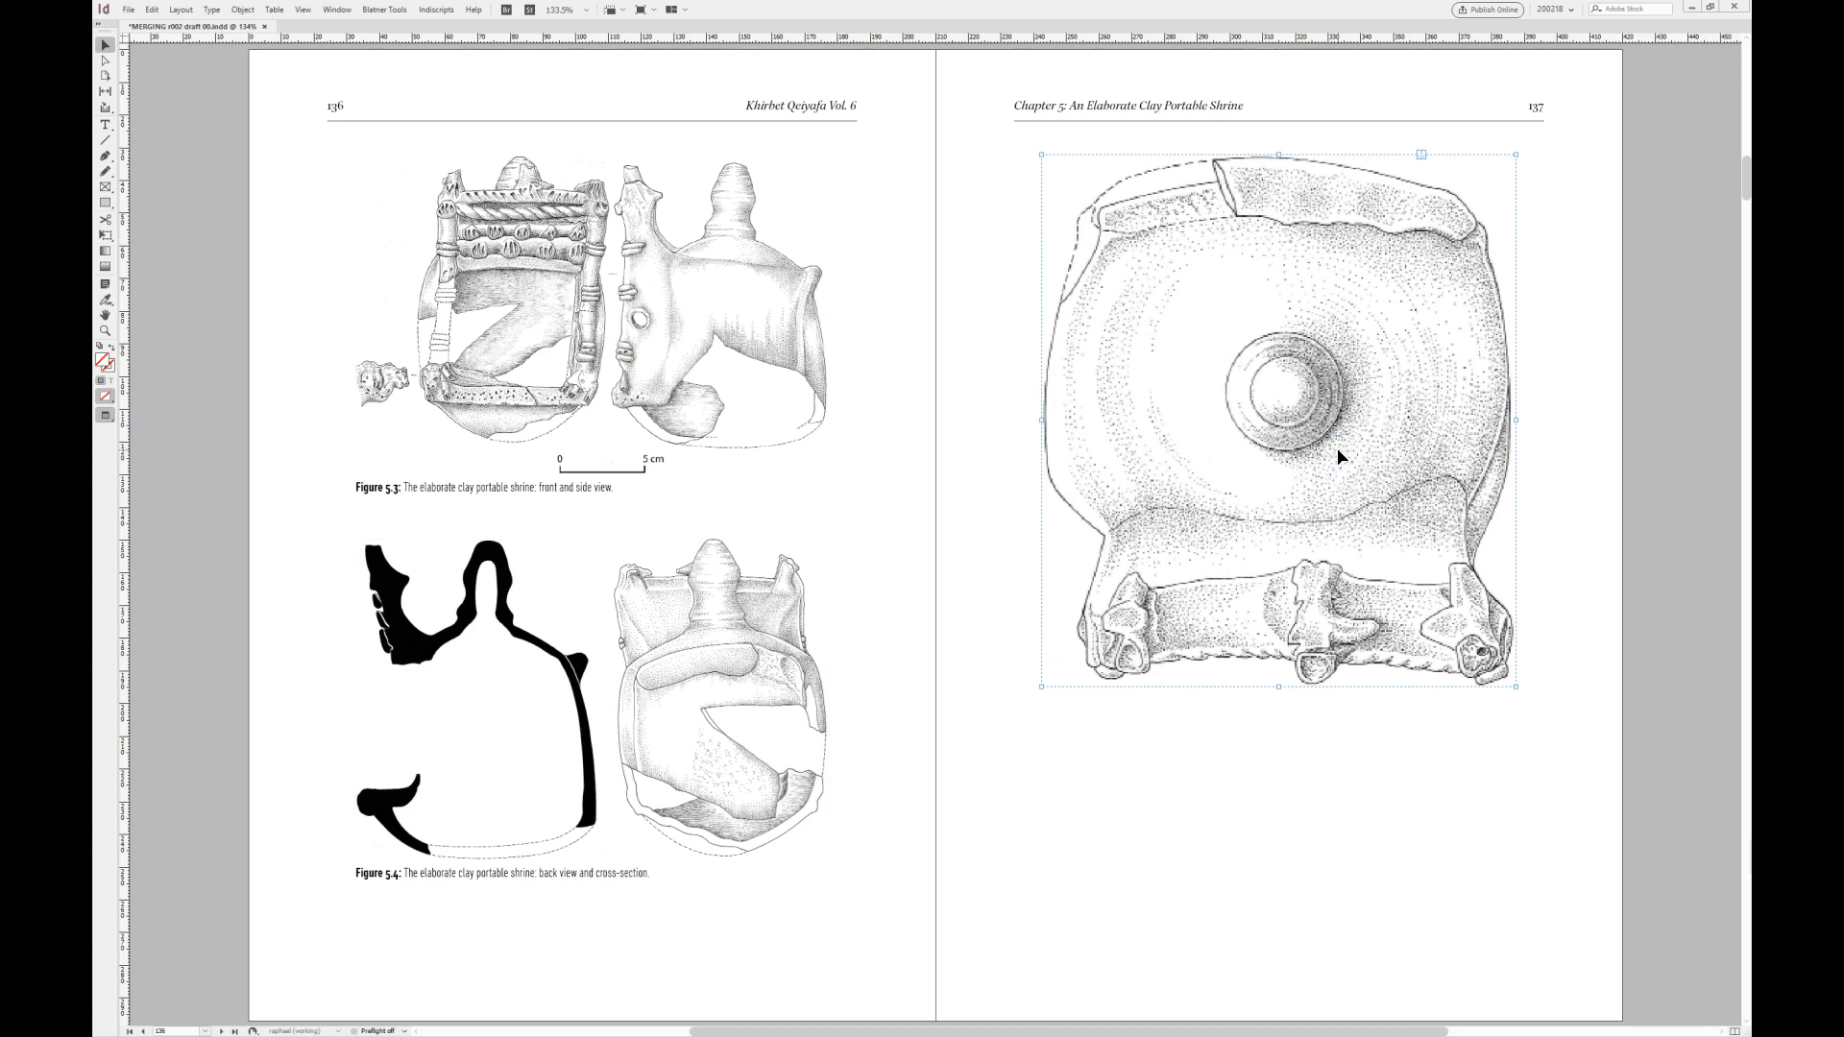
{"action": "left_click_drag", "start_coordinate": [349, 433], "coordinate": [981, 411]}
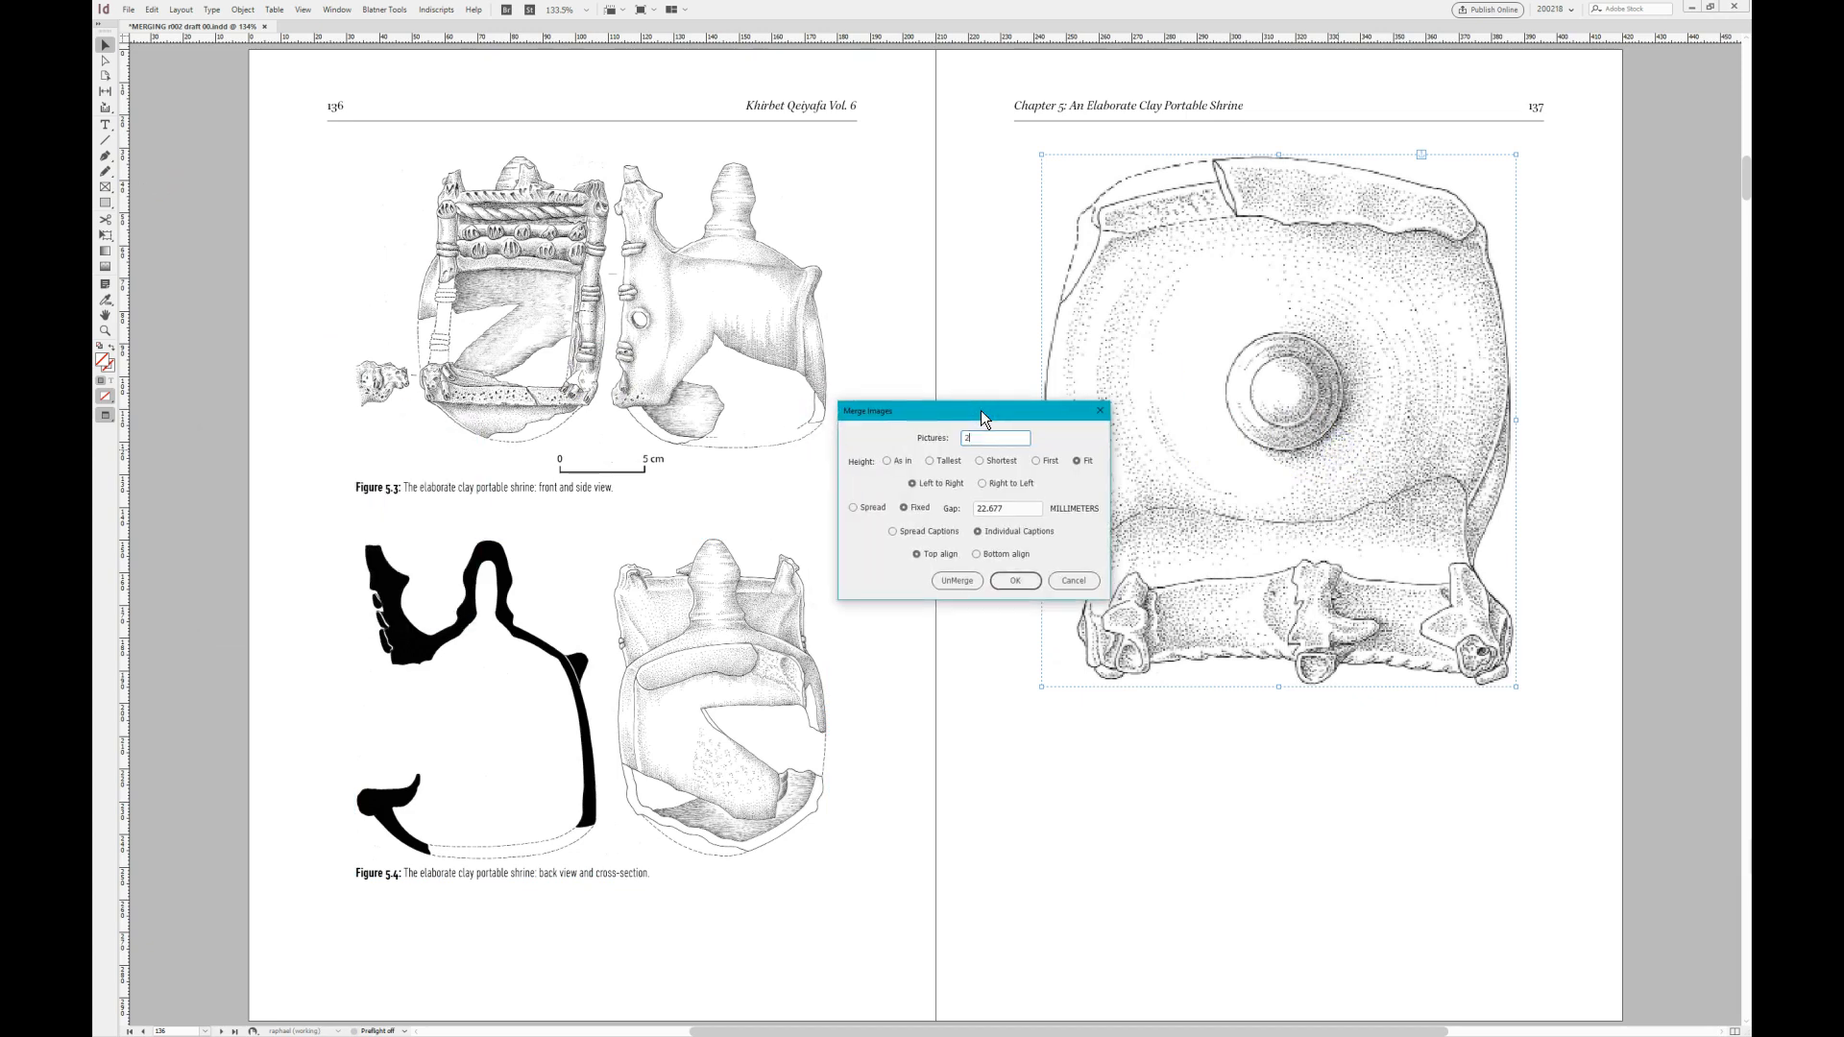
{"action": "left_click", "coordinate": [1018, 509]}
{"action": "type", "text": "12"}
{"action": "left_click", "coordinate": [999, 552]}
{"action": "left_click", "coordinate": [999, 578]}
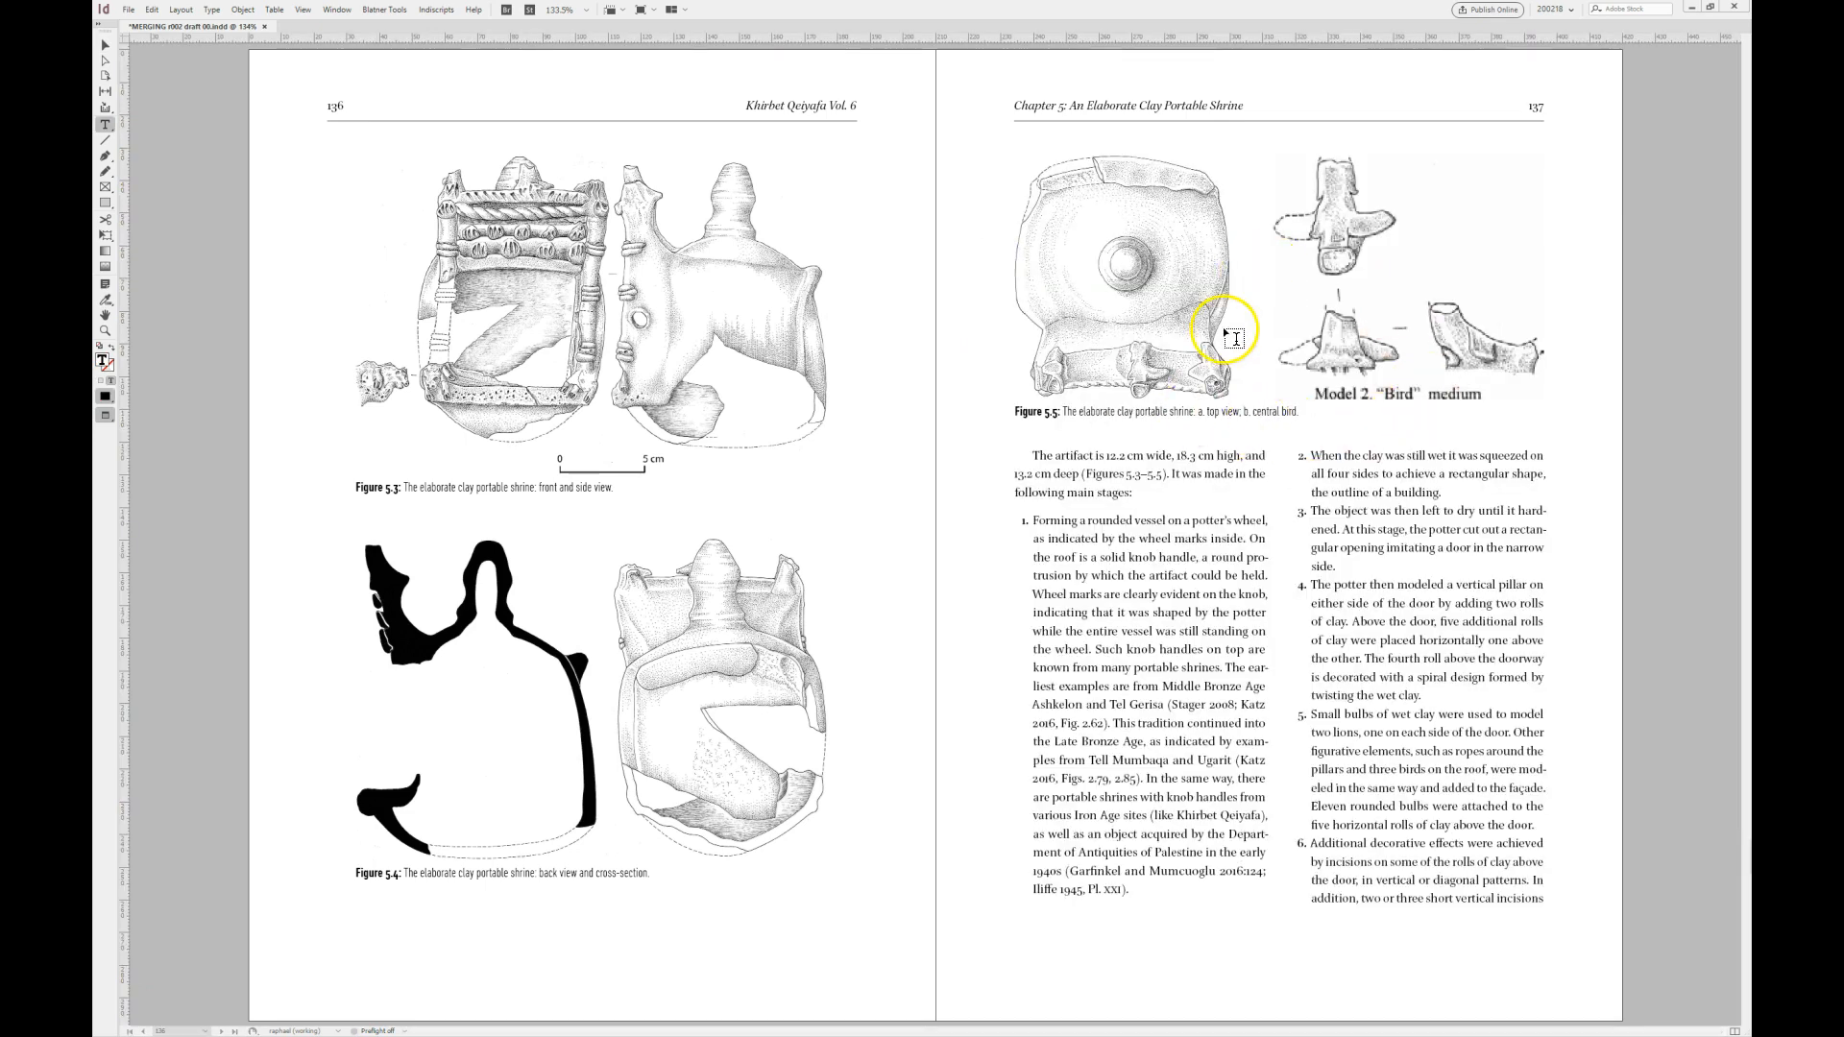
{"action": "left_click", "coordinate": [105, 45]}
{"action": "left_click", "coordinate": [1051, 420]}
{"action": "left_click", "coordinate": [972, 457]}
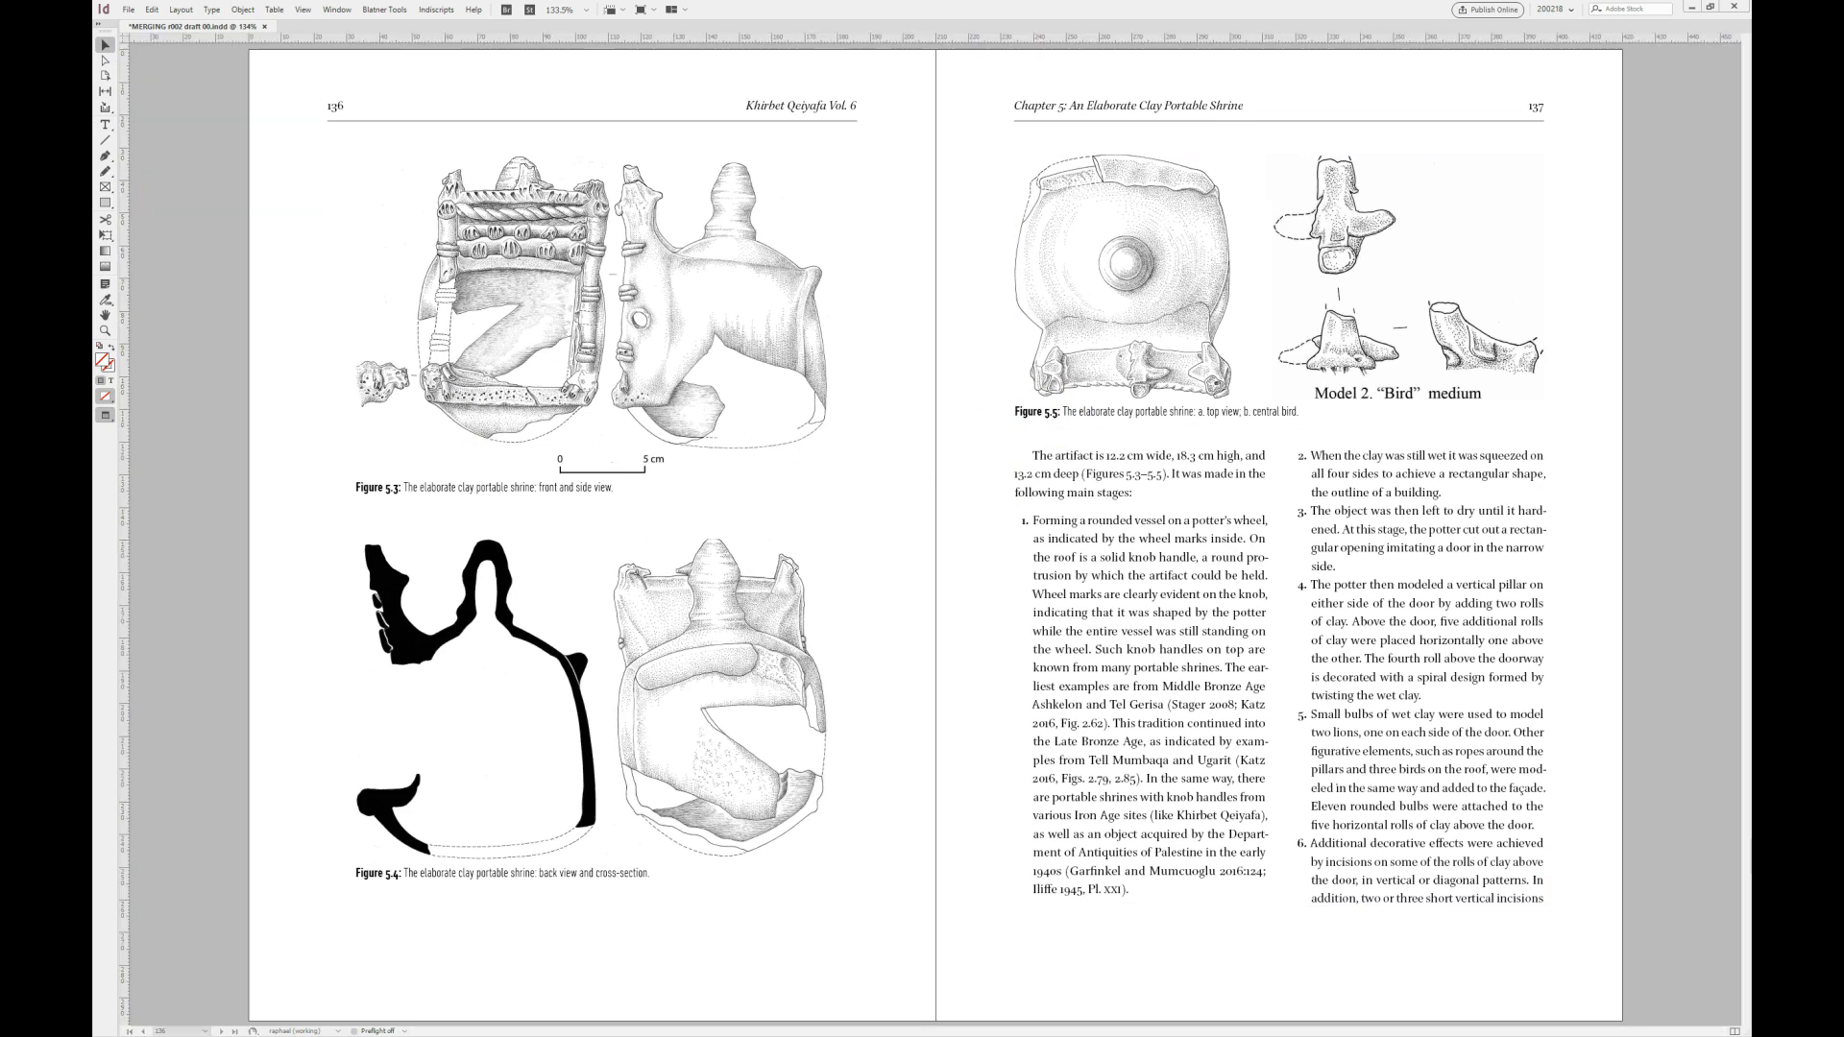
- Resize the shrine photographs of Figures 5.6–5.11, starting on page 139, with their captions, to a width of 50 mm each
{"action": "key", "text": "alt+Page_Down"}
{"action": "key", "text": "alt+Page_Down"}
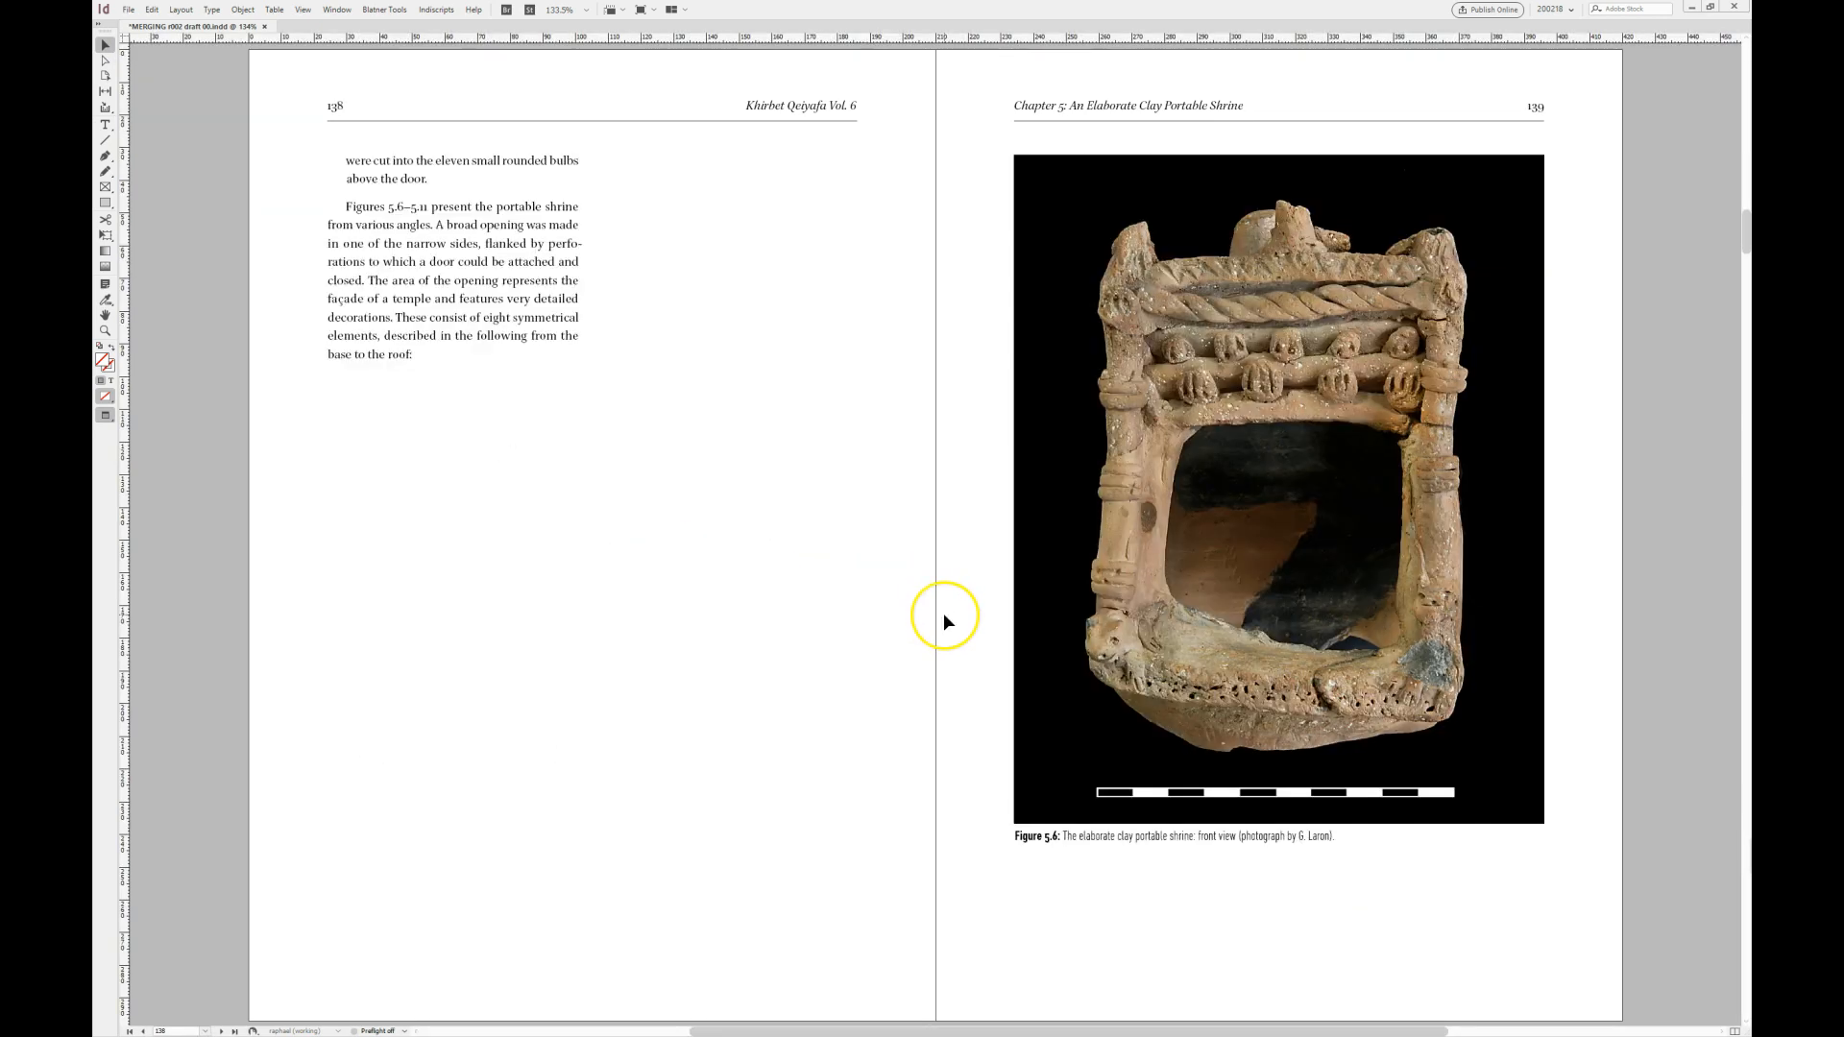
{"action": "key", "text": "alt+Page_Up"}
{"action": "left_click", "coordinate": [1137, 567]}
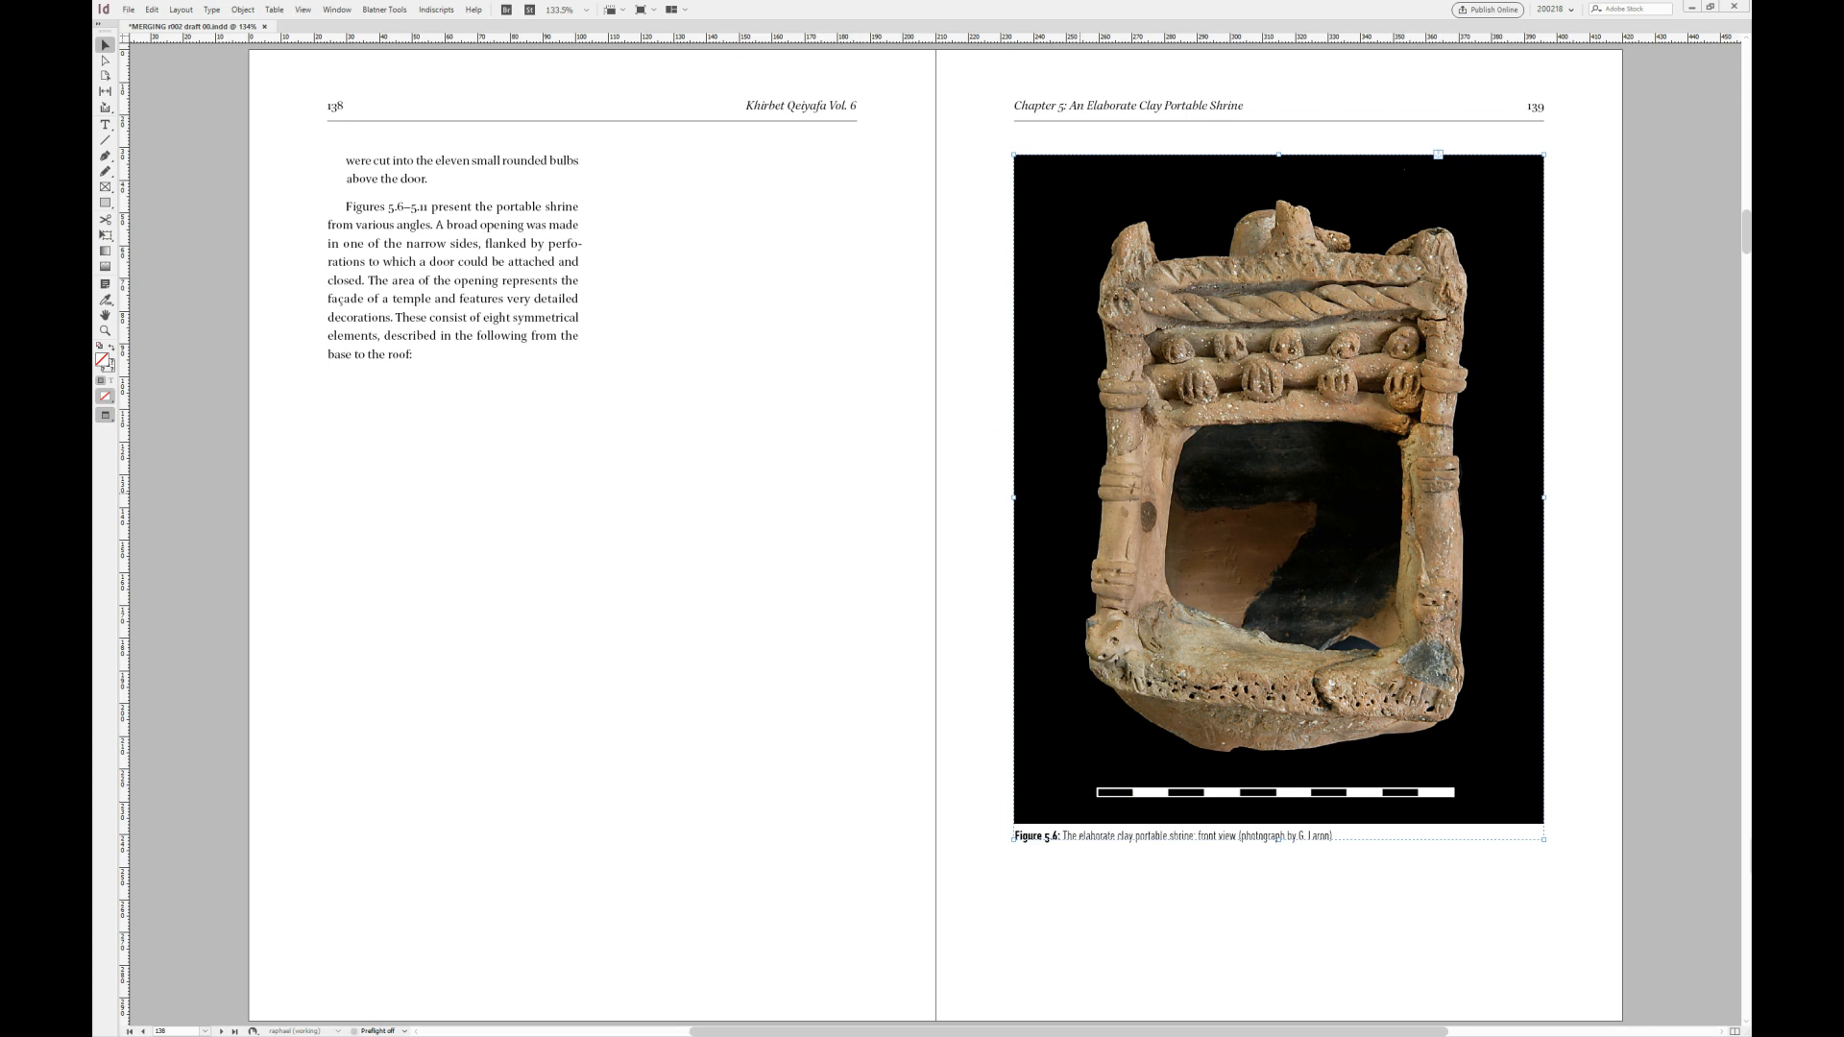
{"action": "key", "text": "ctrl+alt+m"}
{"action": "double_click", "coordinate": [855, 514]}
{"action": "type", "text": "8"}
{"action": "left_click", "coordinate": [842, 590]}
{"action": "key", "text": "Return"}
{"action": "key", "text": "Return"}
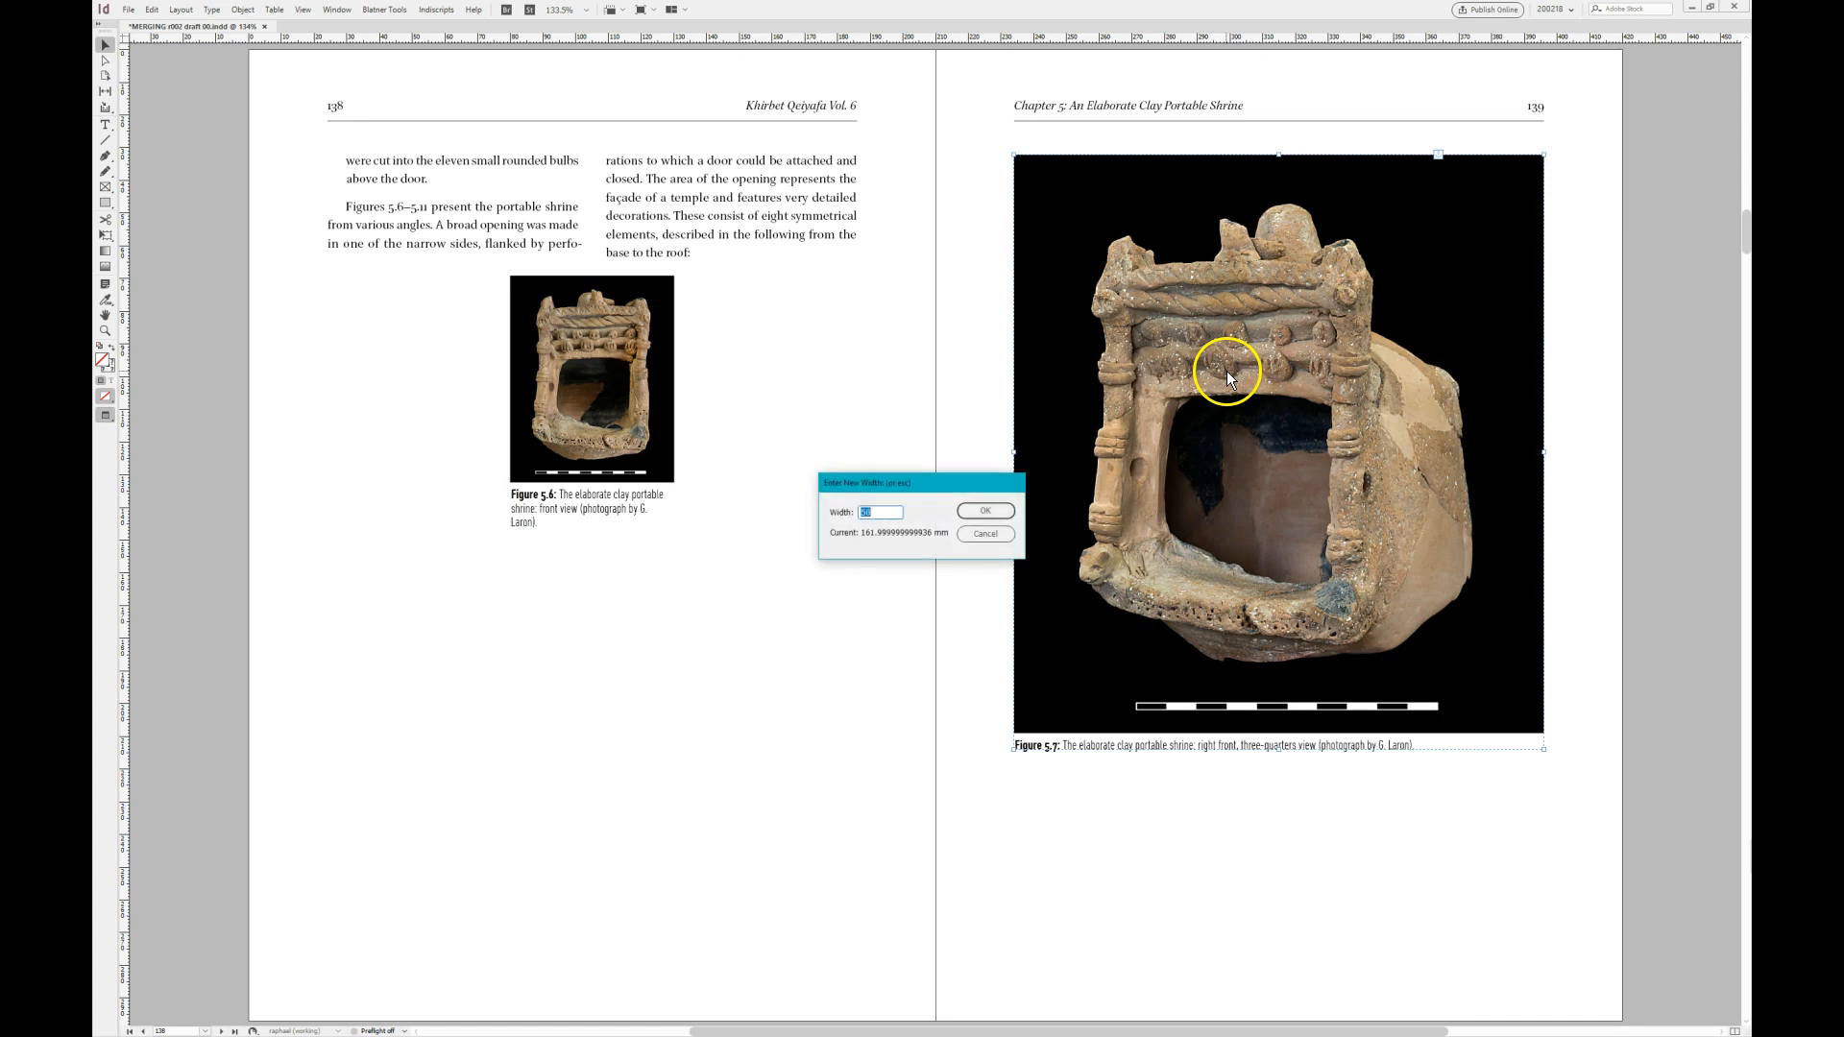
{"action": "key", "text": "Return"}
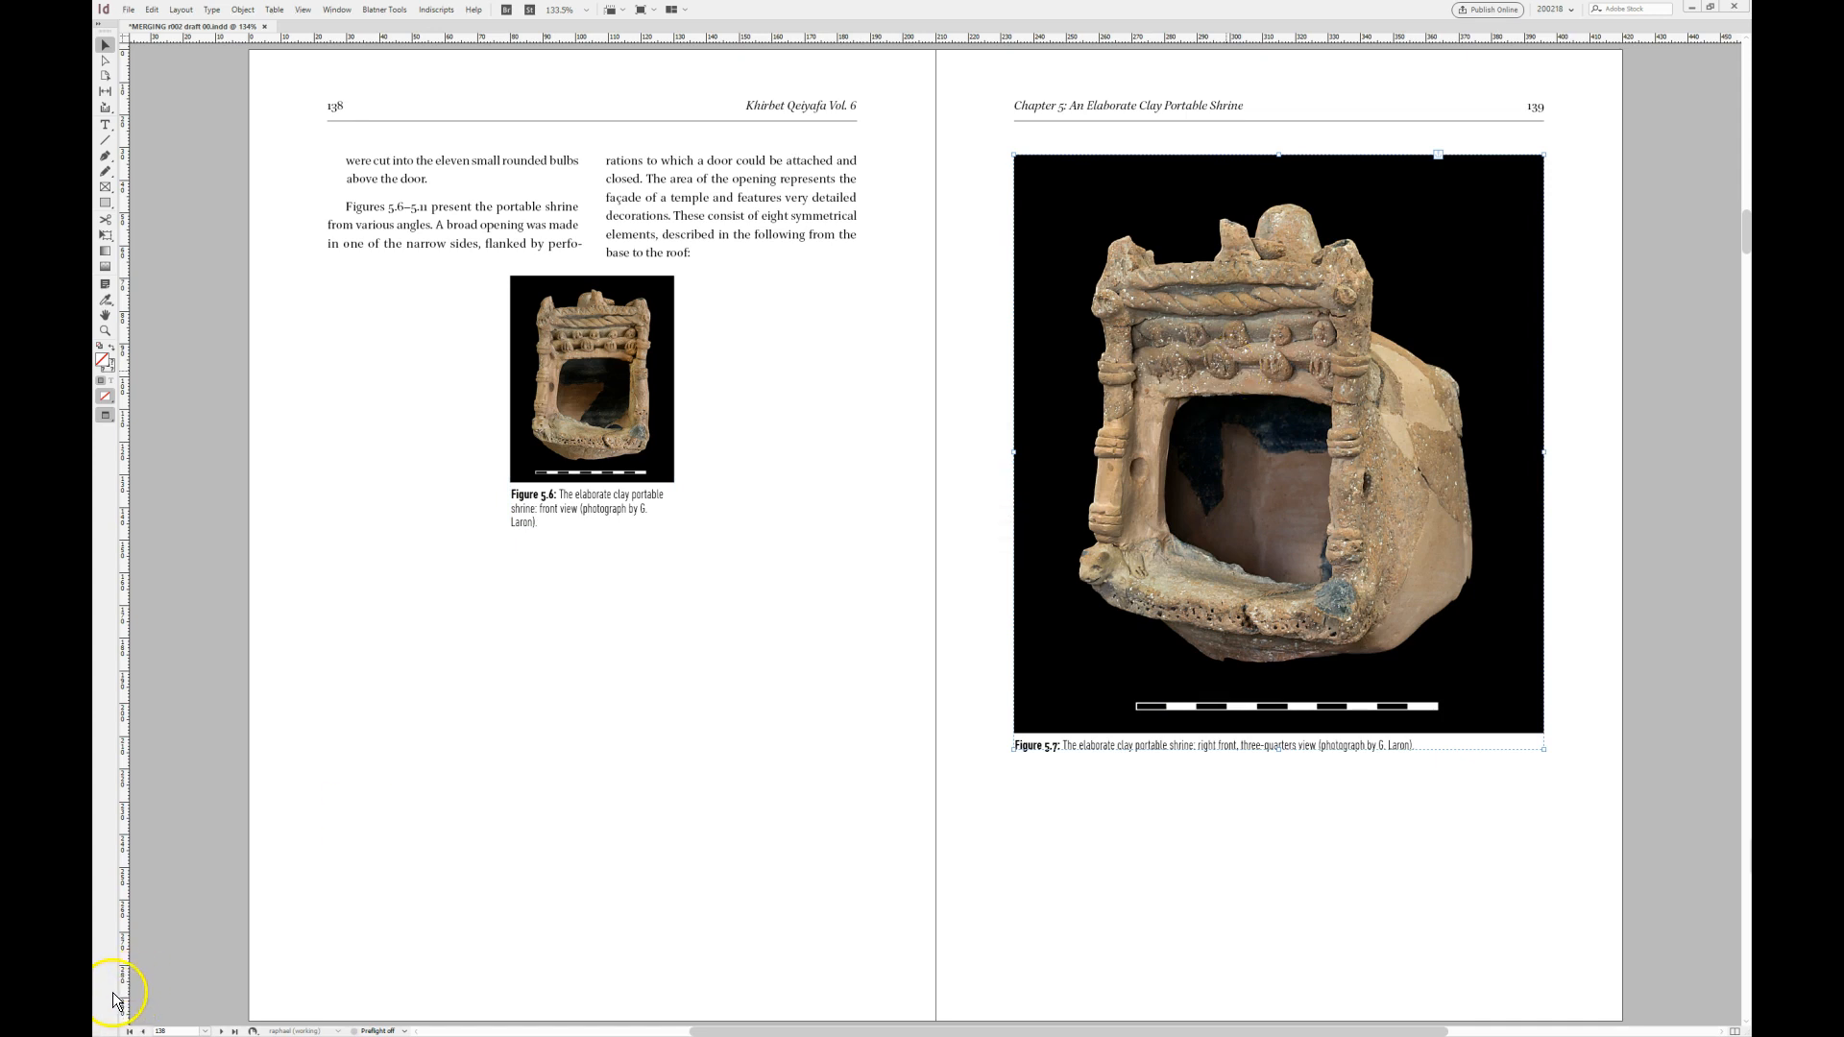
- Merge the three pictures of Figures 5.6–5.8 into one row with a fixed 8 mm gap and individual captions
{"action": "left_click", "coordinate": [589, 409]}
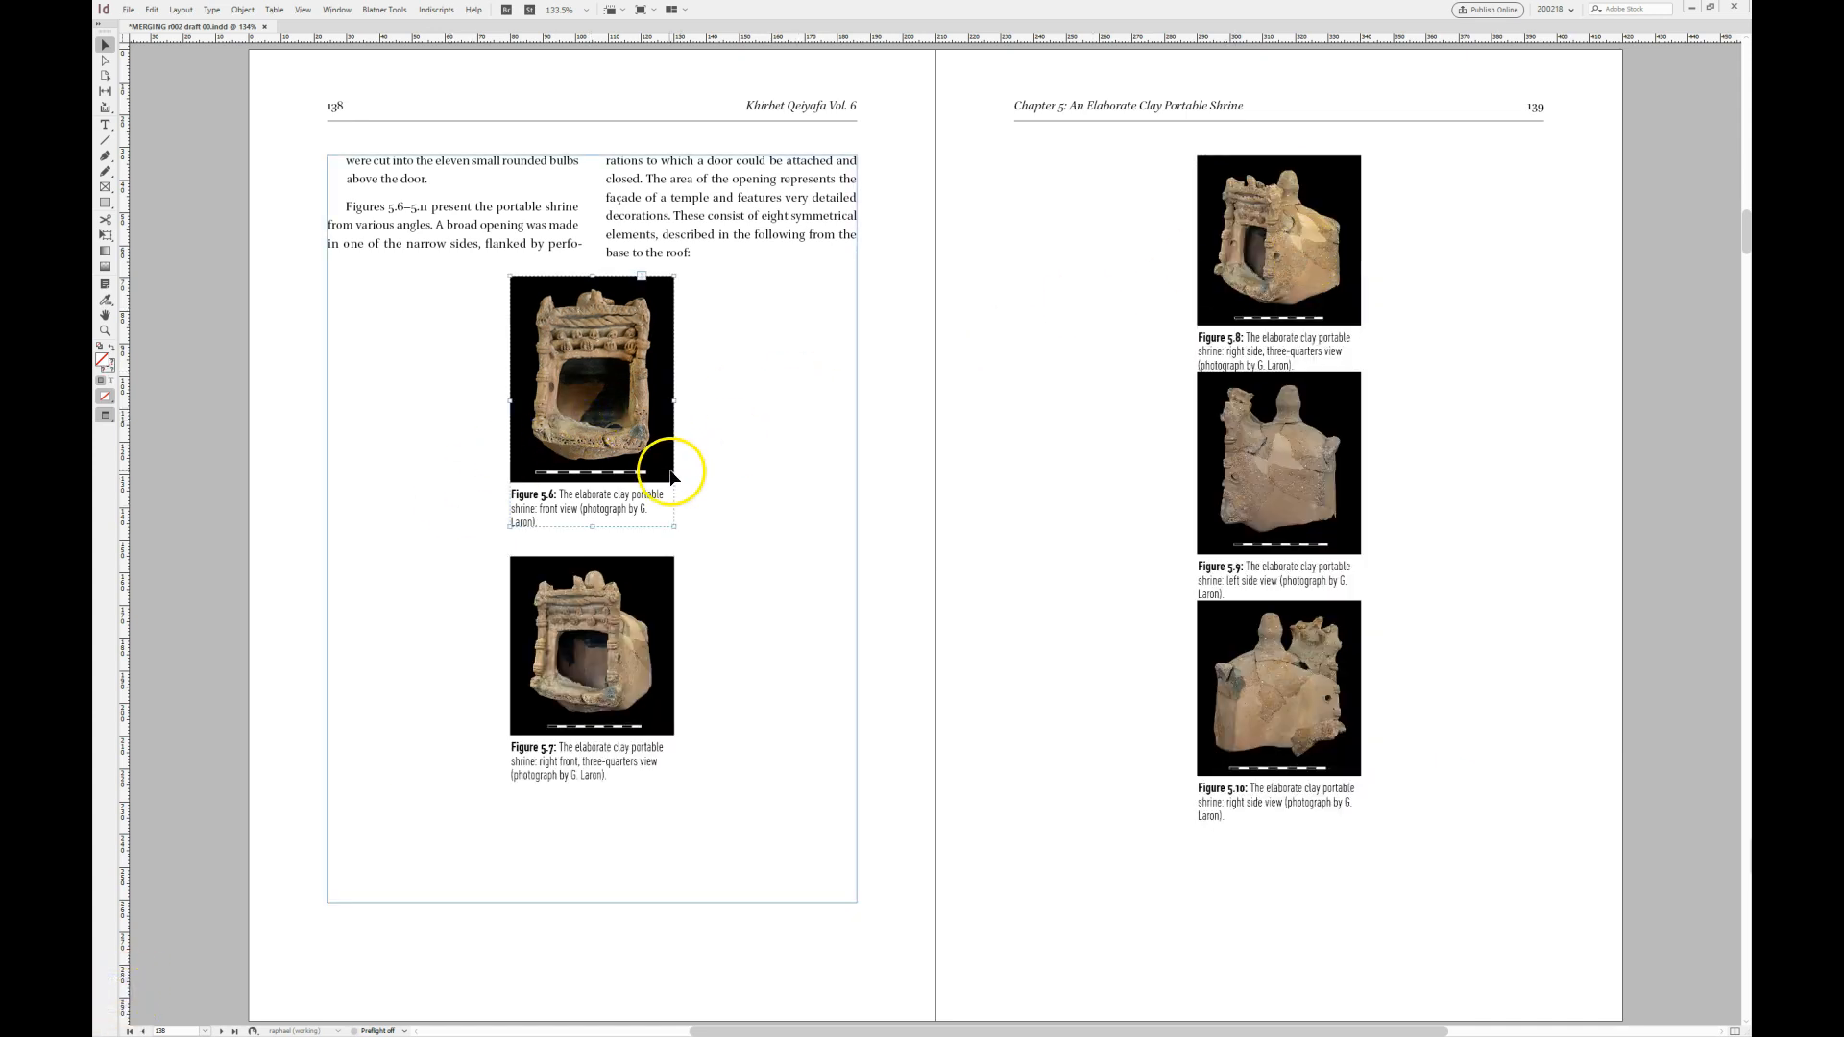
{"action": "key", "text": "ctrl+alt+m"}
{"action": "left_click_drag", "start_coordinate": [423, 396], "coordinate": [919, 279]}
{"action": "type", "text": "3"}
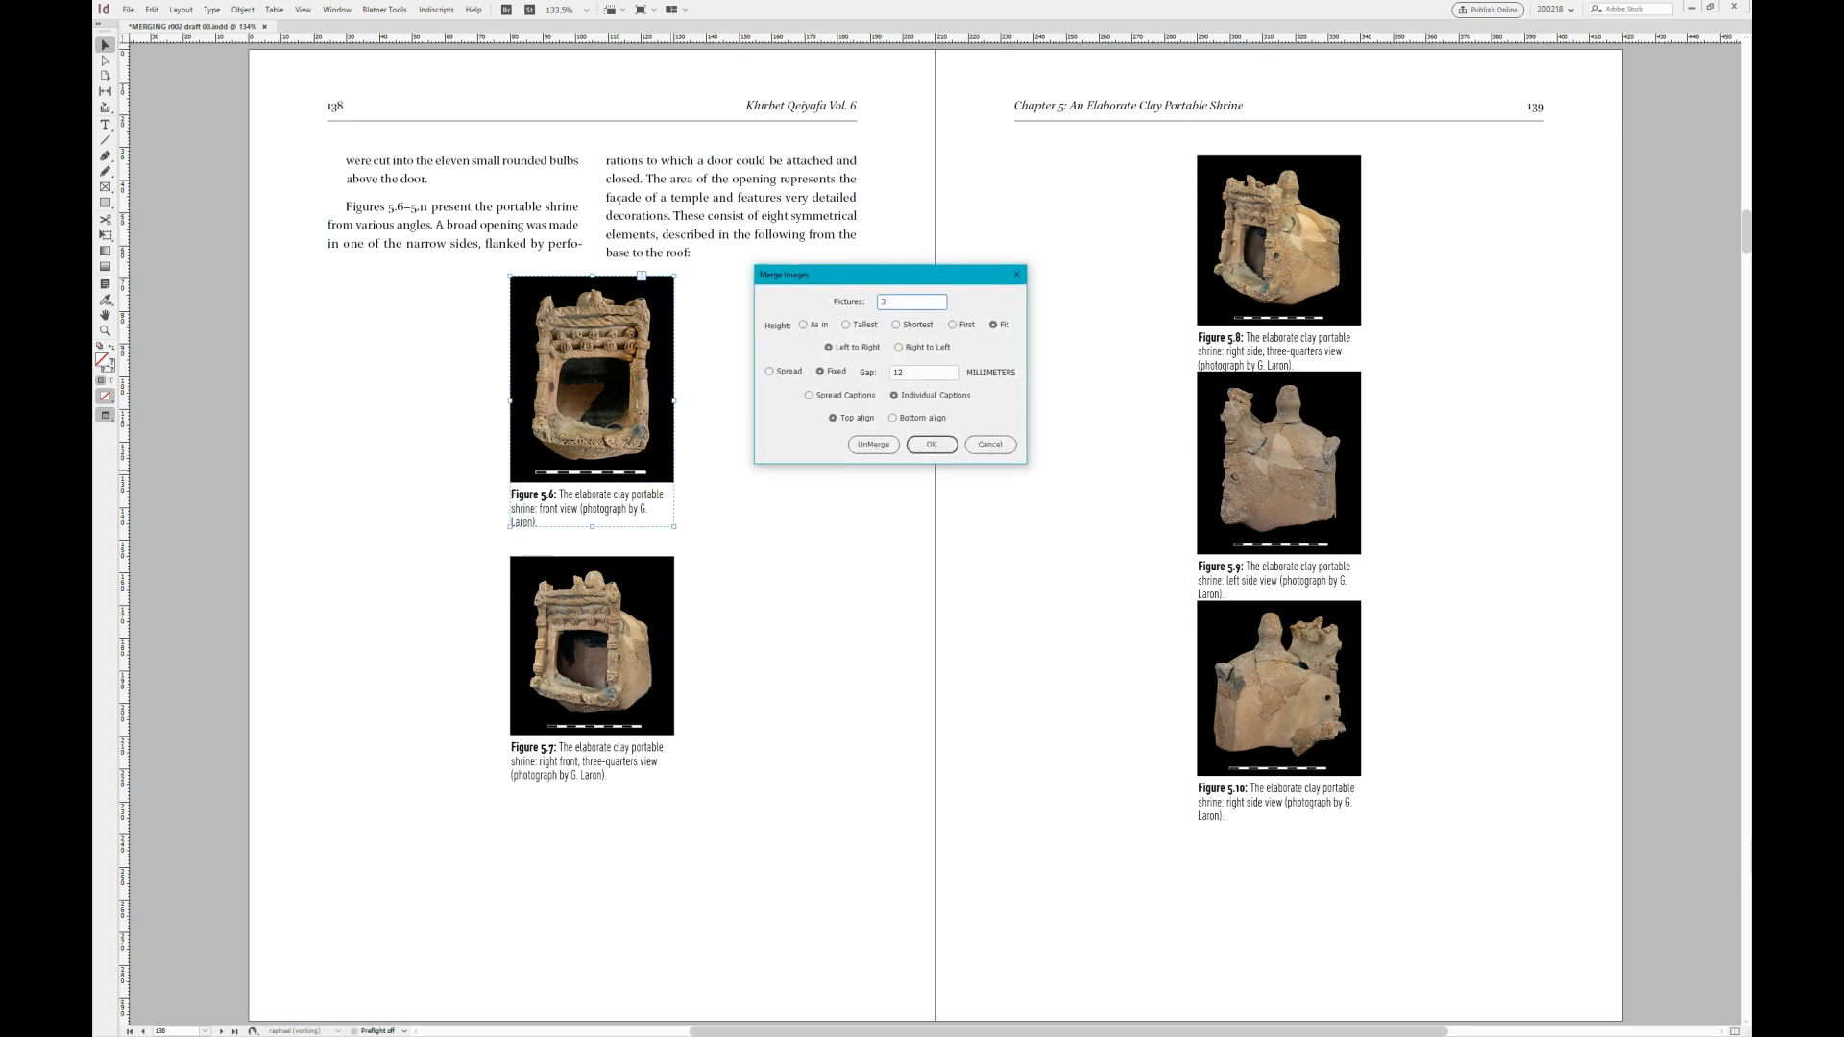
{"action": "double_click", "coordinate": [928, 373]}
{"action": "type", "text": "8"}
{"action": "left_click", "coordinate": [923, 445]}
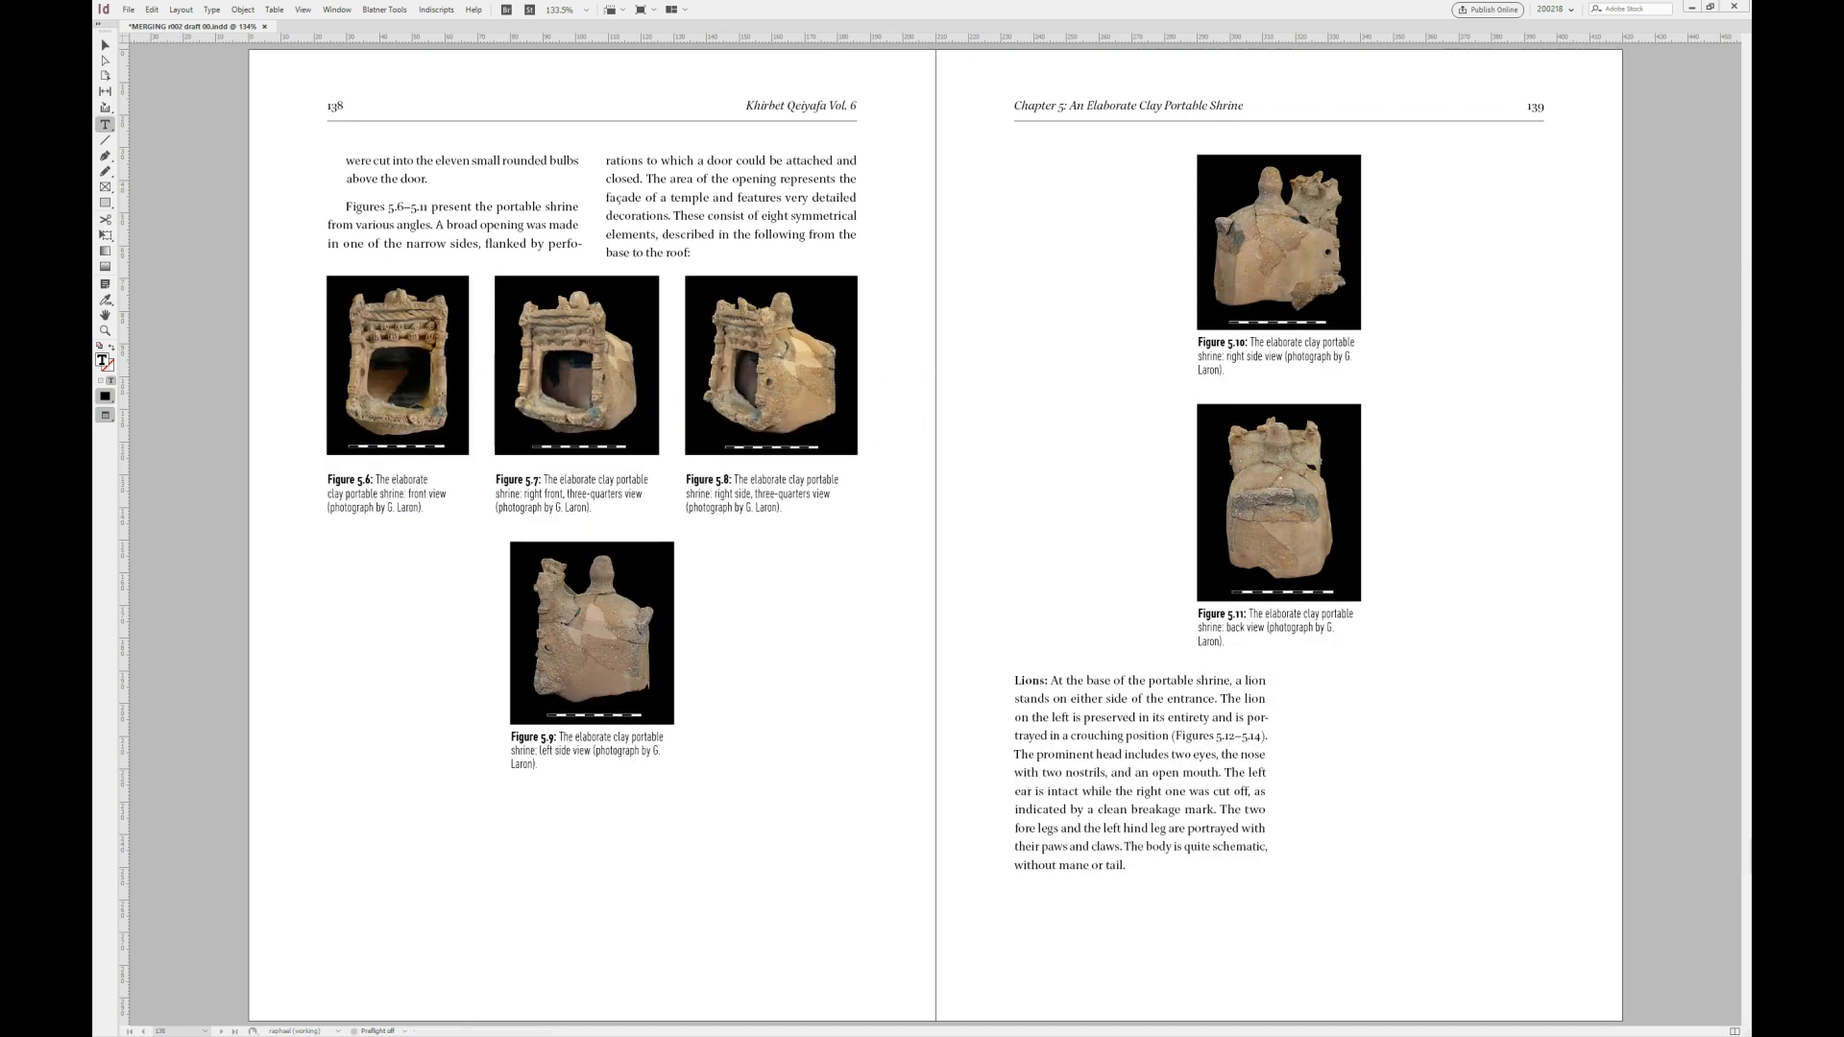
- Merge the three pictures of Figures 5.9–5.11 into a second row on page 138 with an 8 mm gap and individual captions
{"action": "left_click", "coordinate": [105, 50]}
{"action": "left_click", "coordinate": [576, 613]}
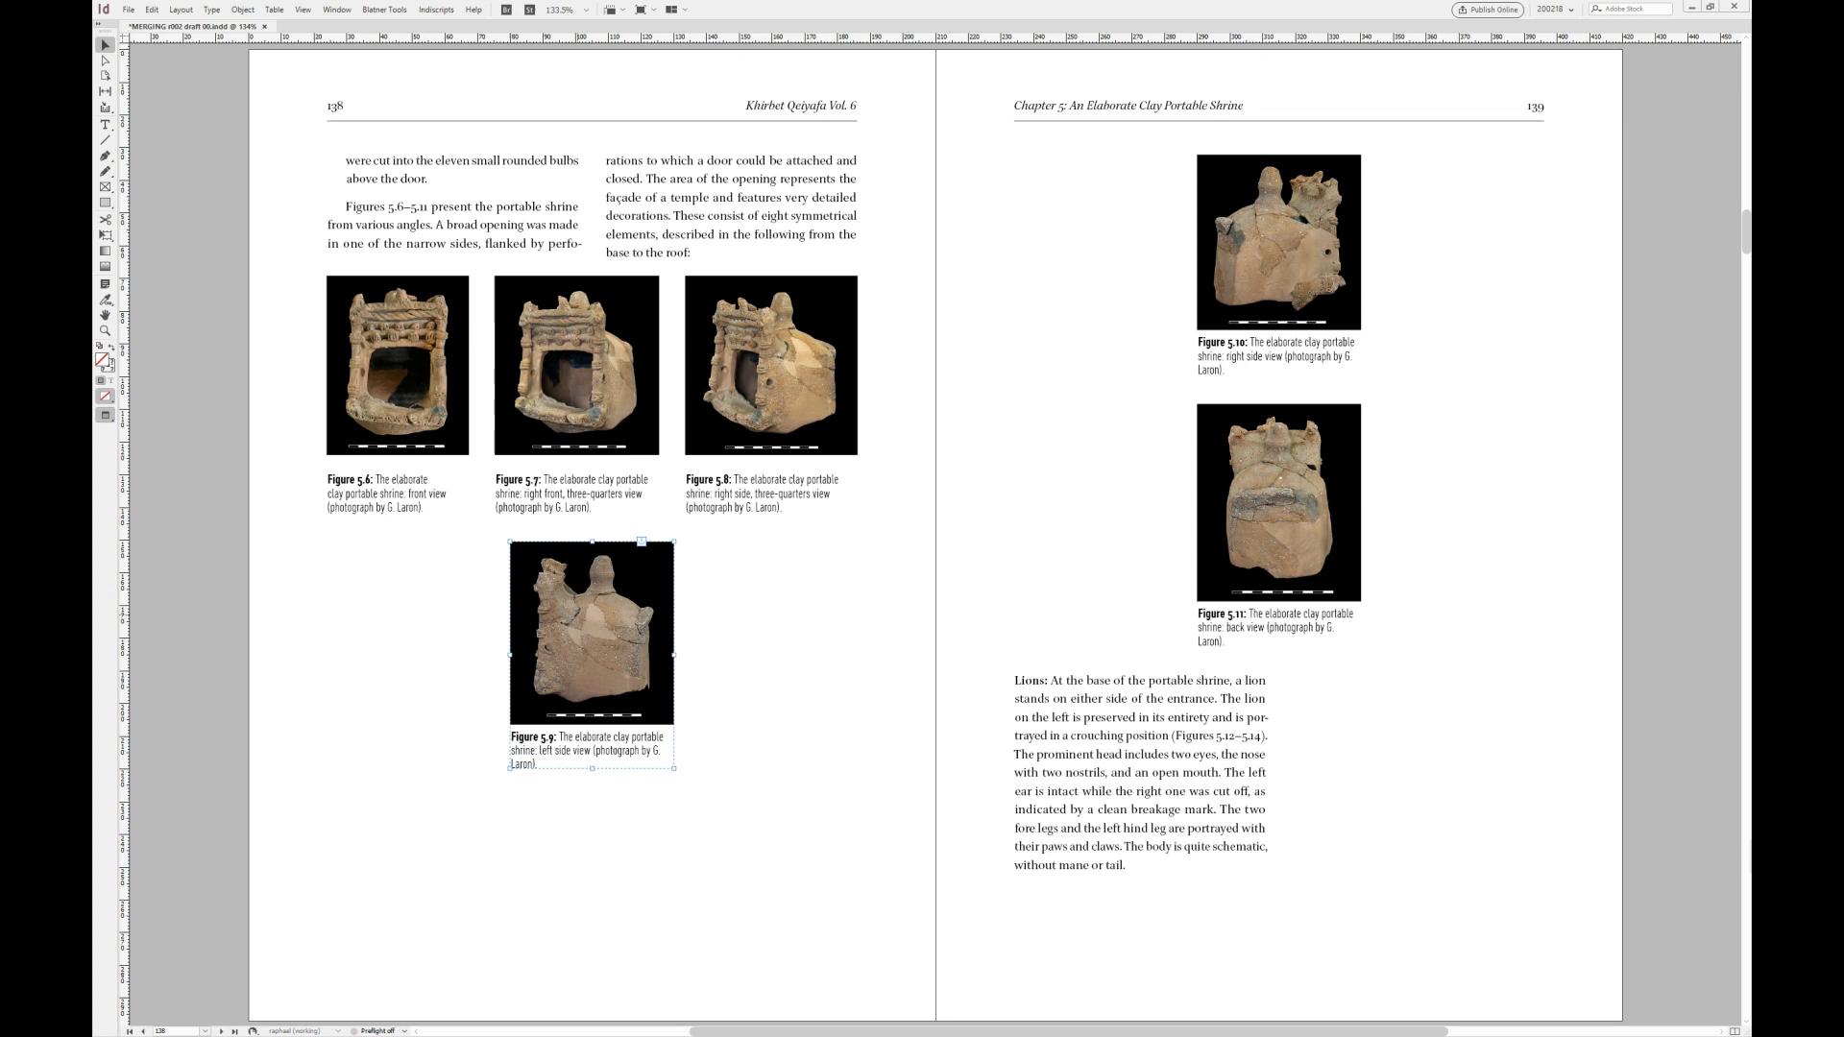
{"action": "key", "text": "ctrl+alt+shift+m"}
{"action": "left_click_drag", "start_coordinate": [462, 499], "coordinate": [1115, 574]}
{"action": "type", "text": "1"}
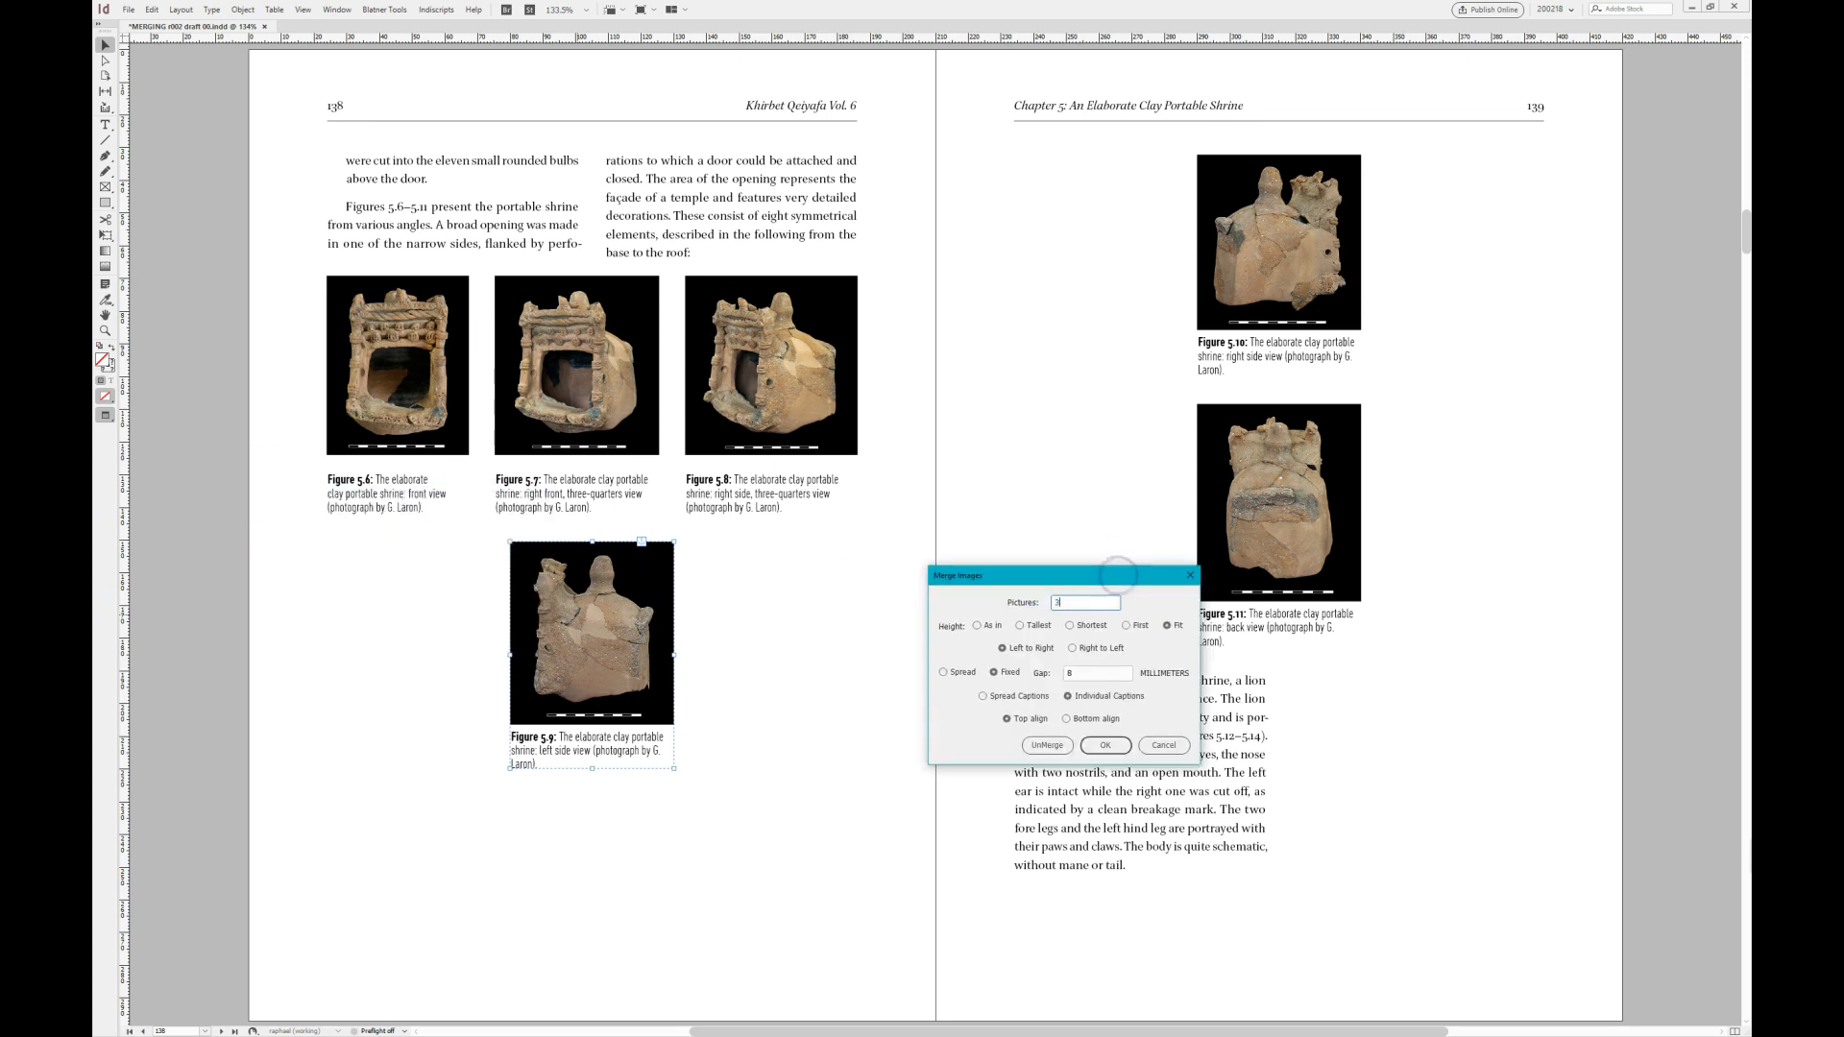
{"action": "key", "text": "Return"}
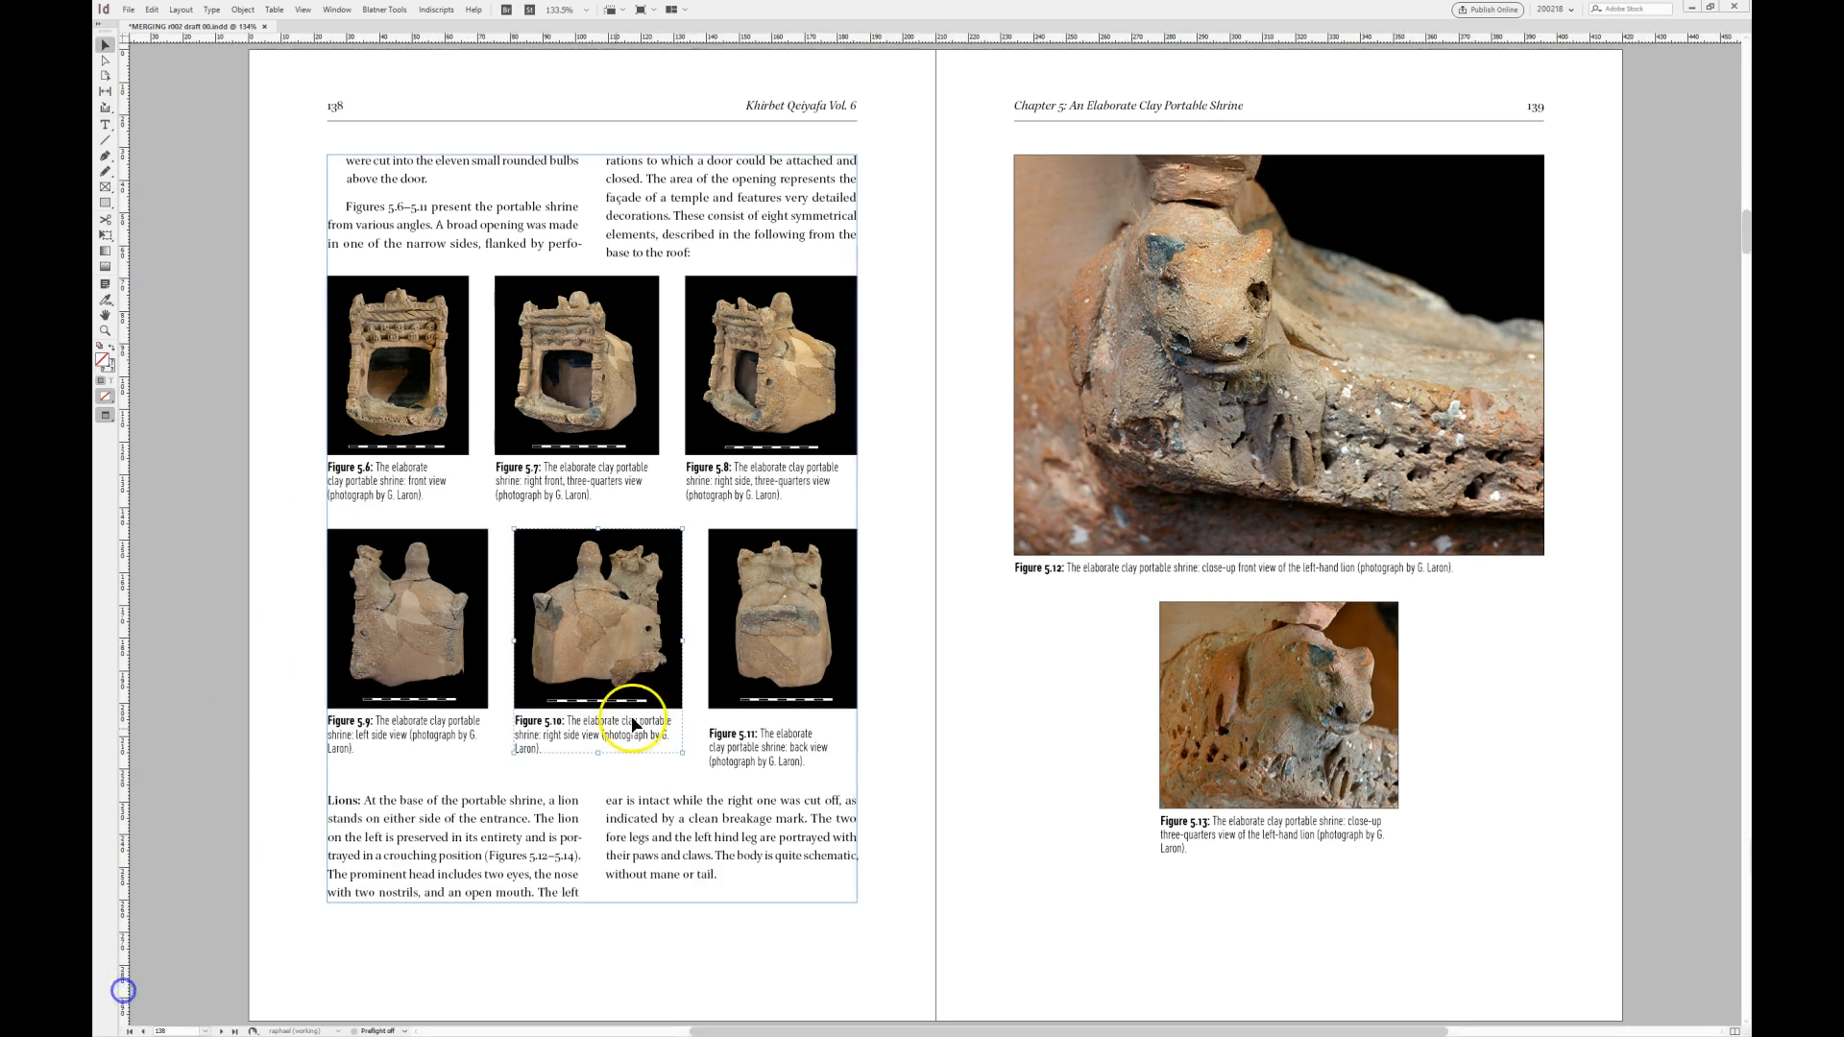
- Tighten the space between the images and captions of Figures 5.6–5.11 on page 138
{"action": "left_click", "coordinate": [735, 657]}
{"action": "key", "text": "ctrl+alt+w"}
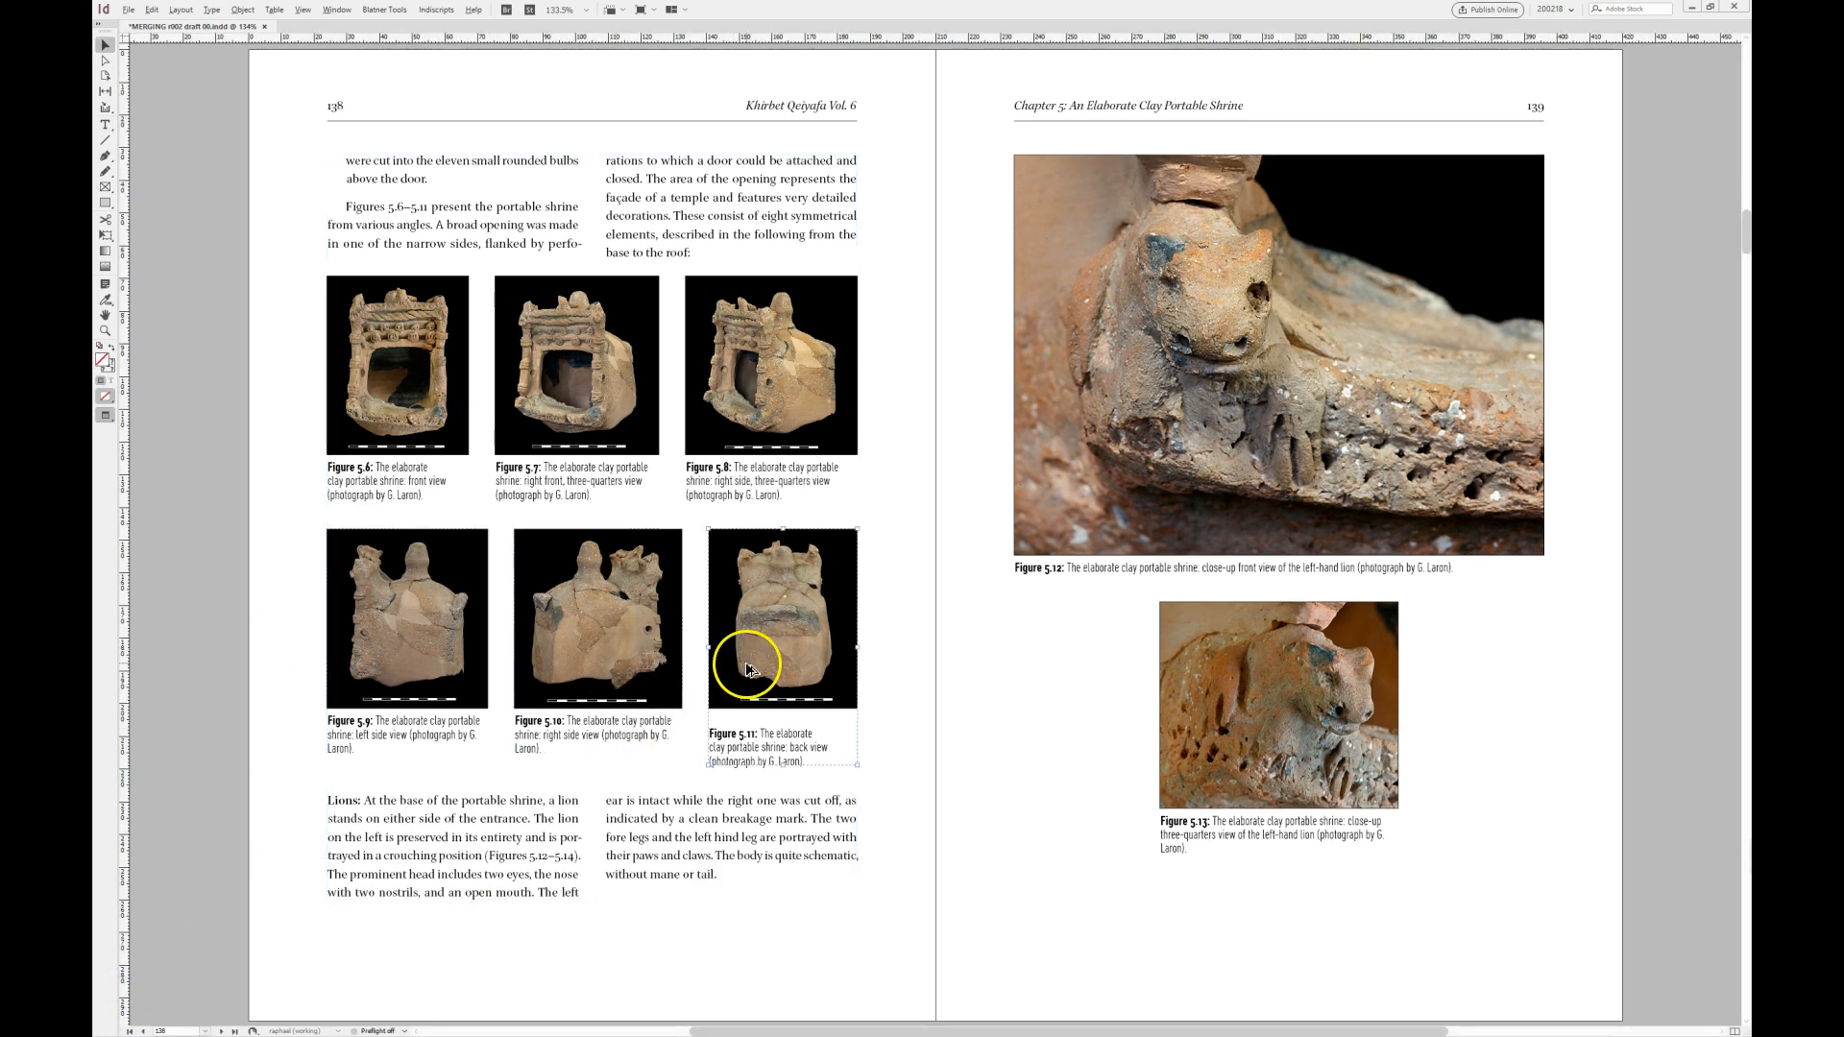
{"action": "key", "text": "Return"}
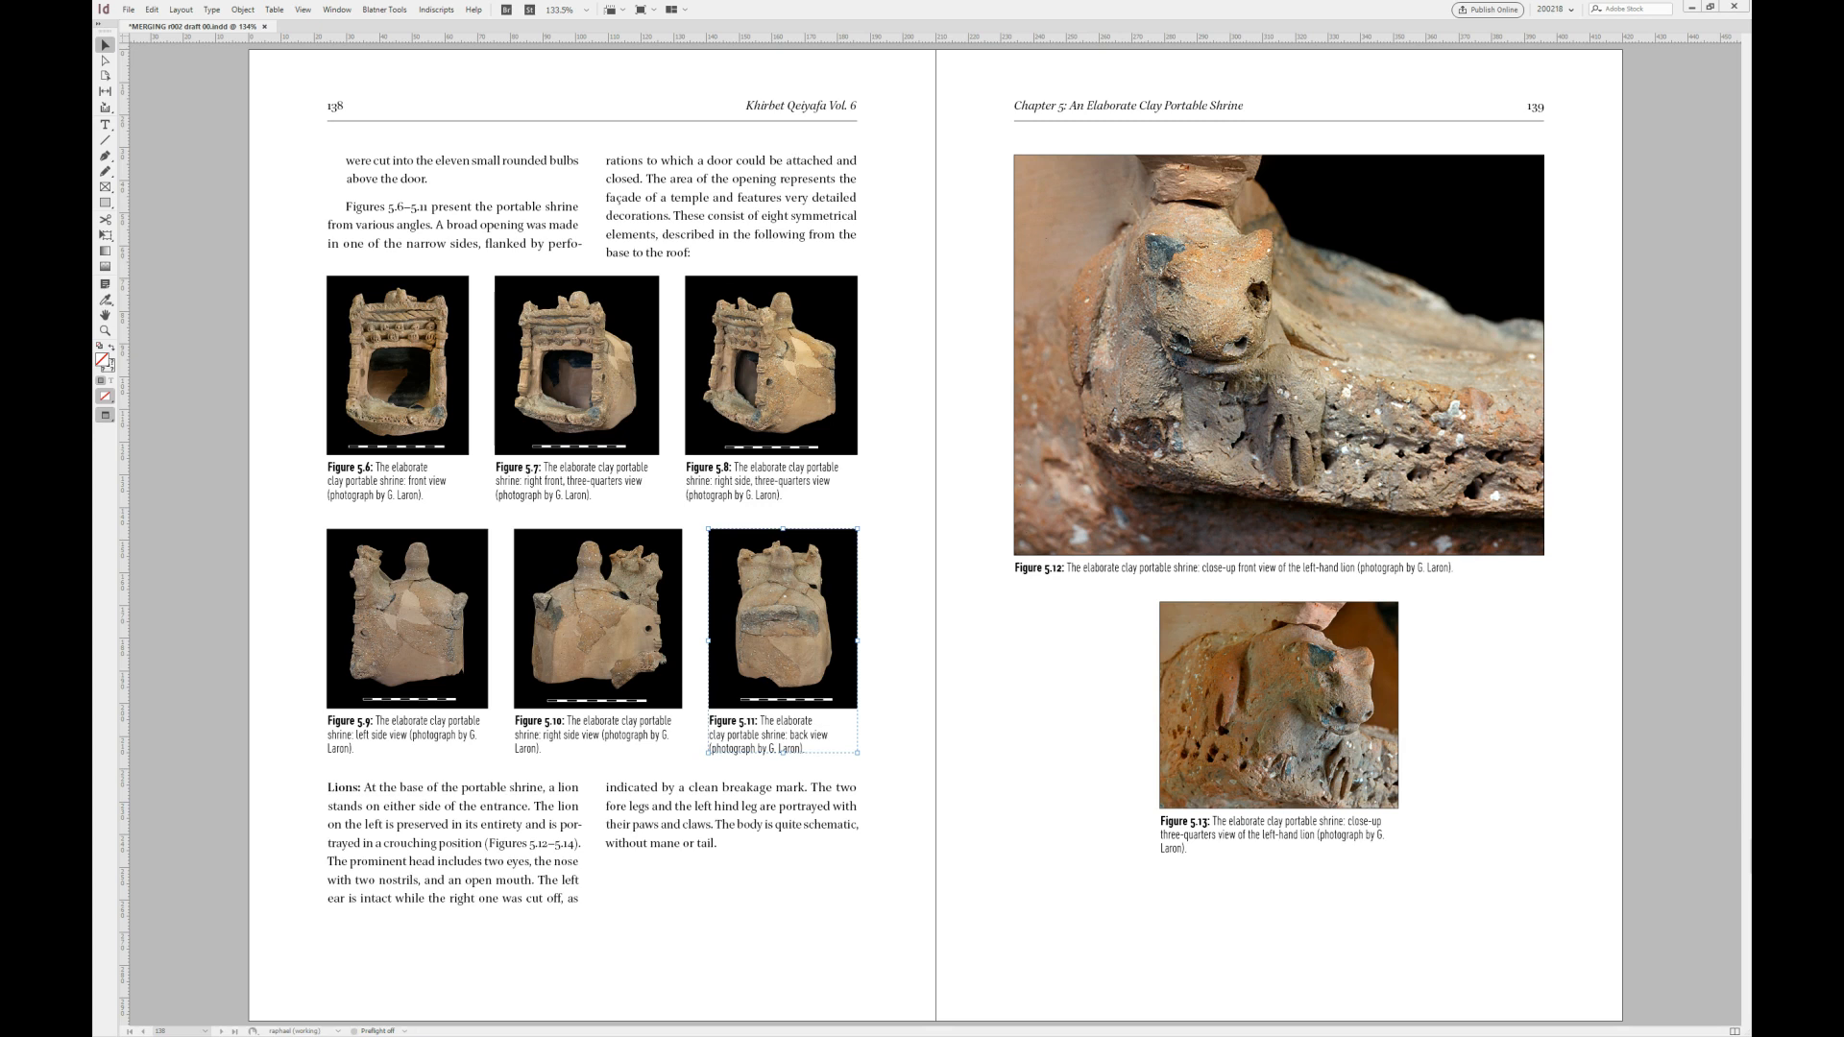
- Merge the two lion close-ups, Figures 5.12 and 5.13 on page 139, into one row with an 8 mm gap and individual captions
{"action": "left_click", "coordinate": [1257, 414]}
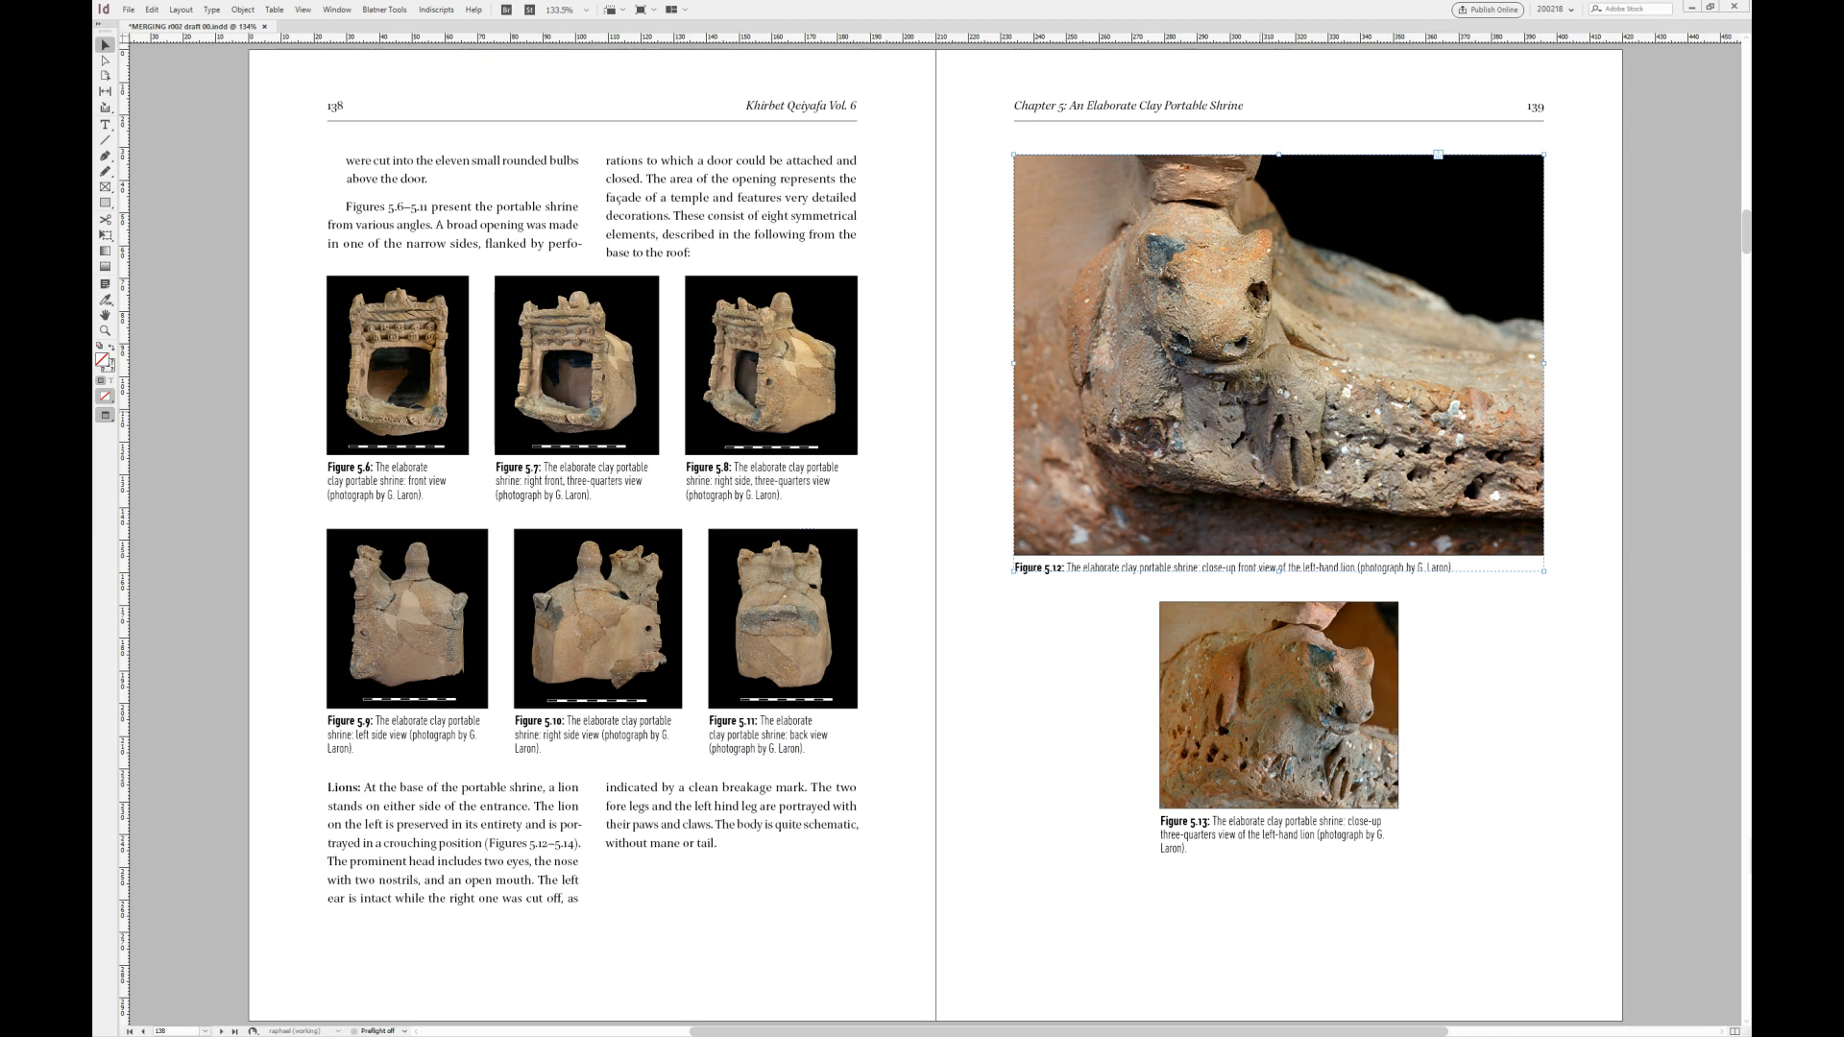
{"action": "key", "text": "ctrl+alt+m"}
{"action": "type", "text": "2"}
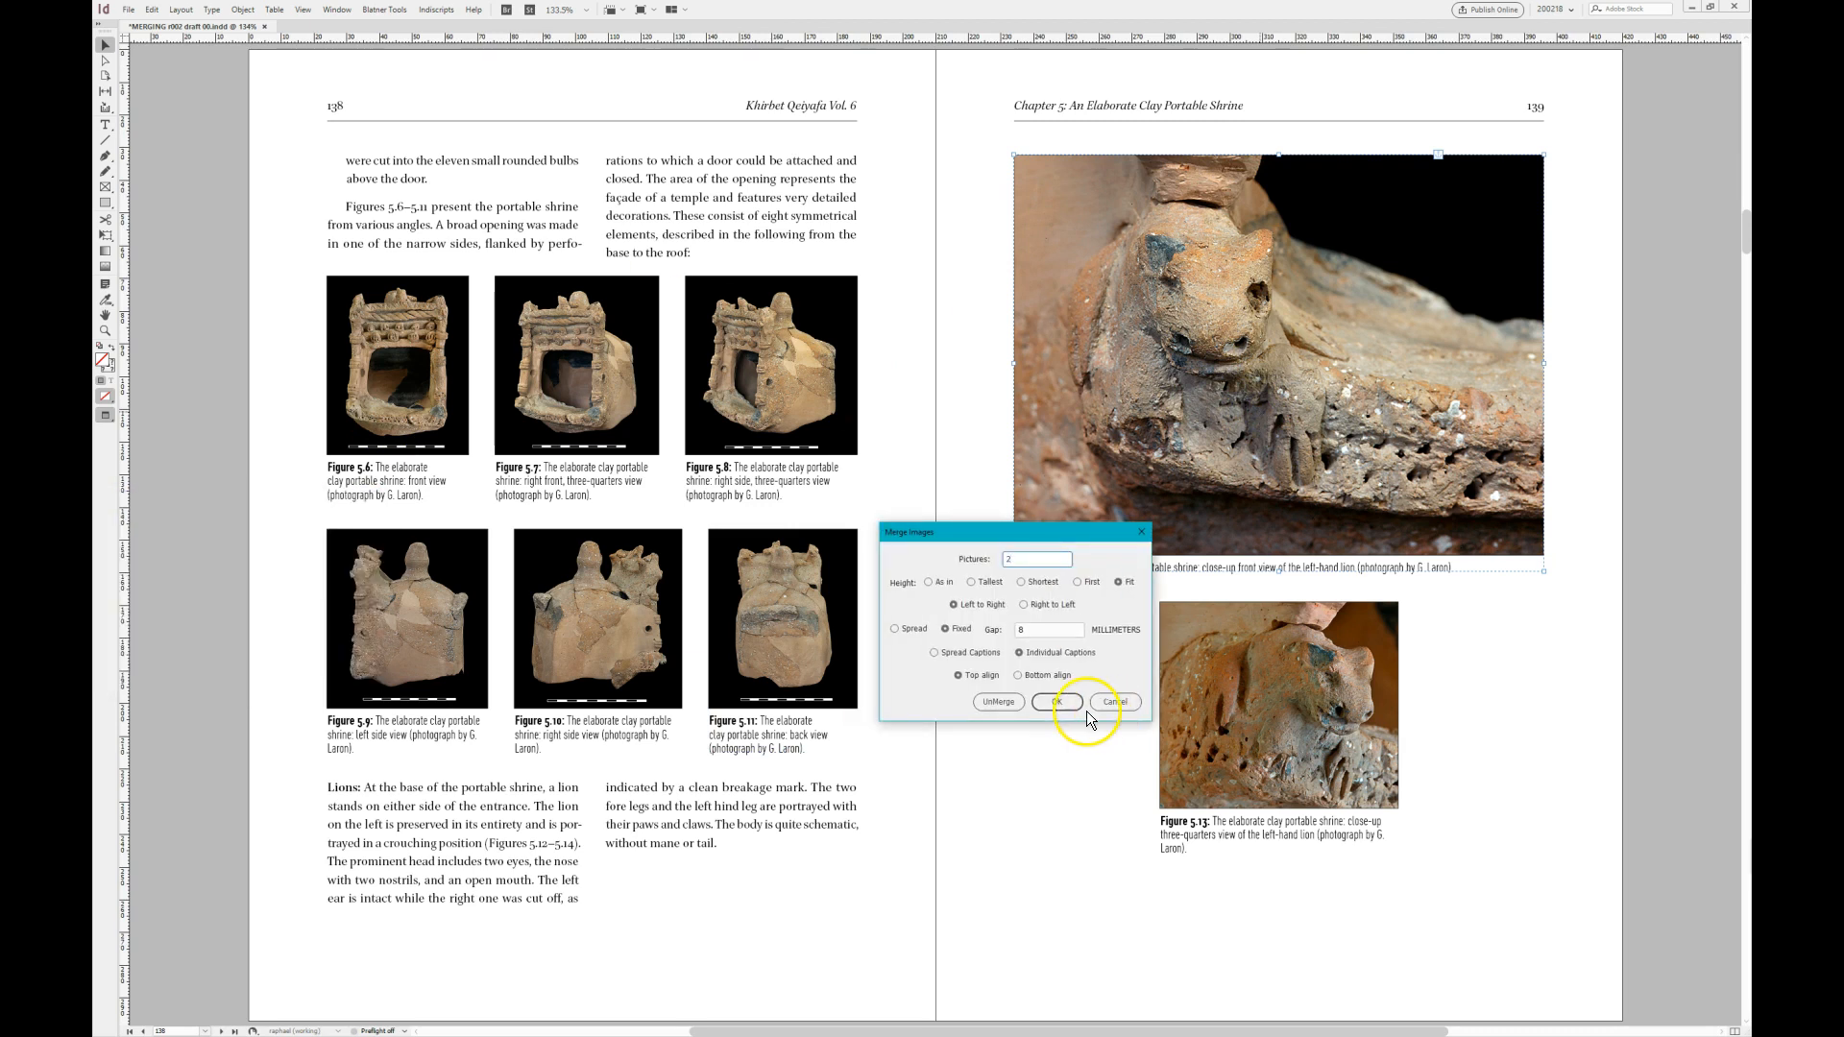
{"action": "left_click", "coordinate": [1056, 704]}
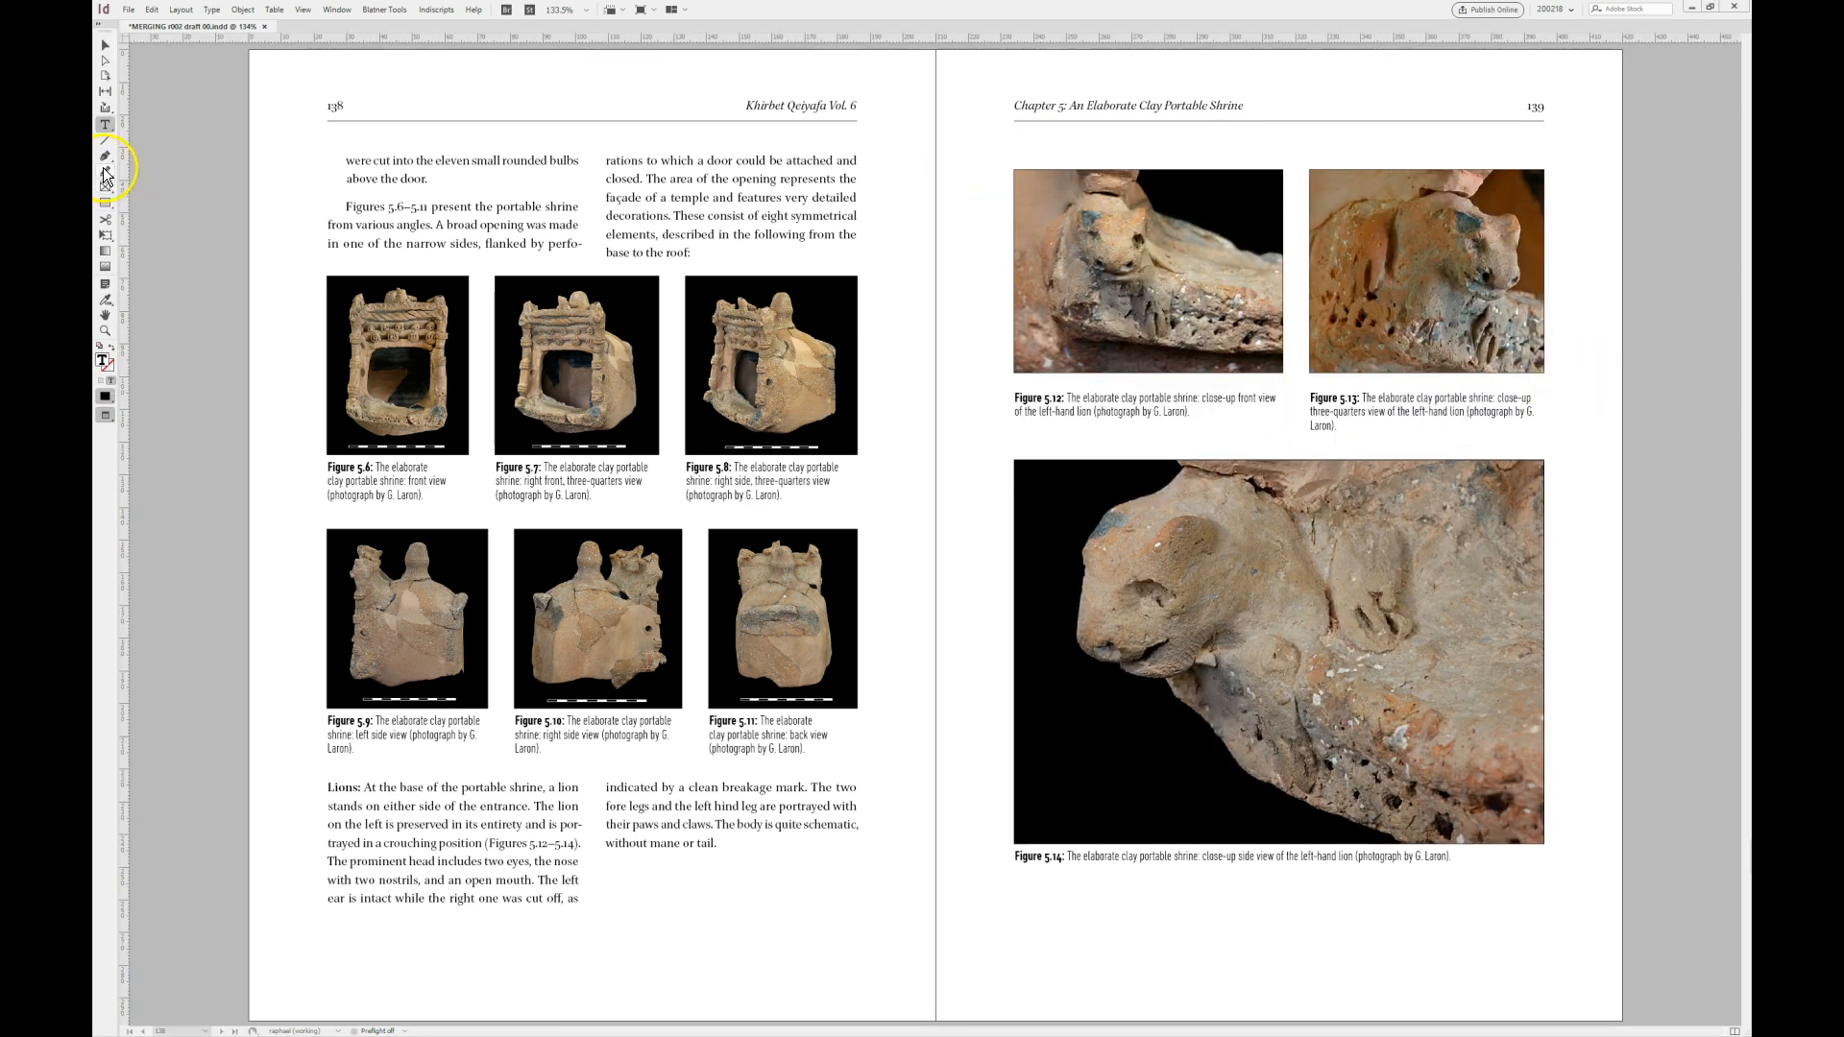
- Tighten the space between image and caption in Figures 5.12 and 5.13
{"action": "double_click", "coordinate": [1189, 320]}
{"action": "key", "text": "F5"}
{"action": "left_click", "coordinate": [1425, 324]}
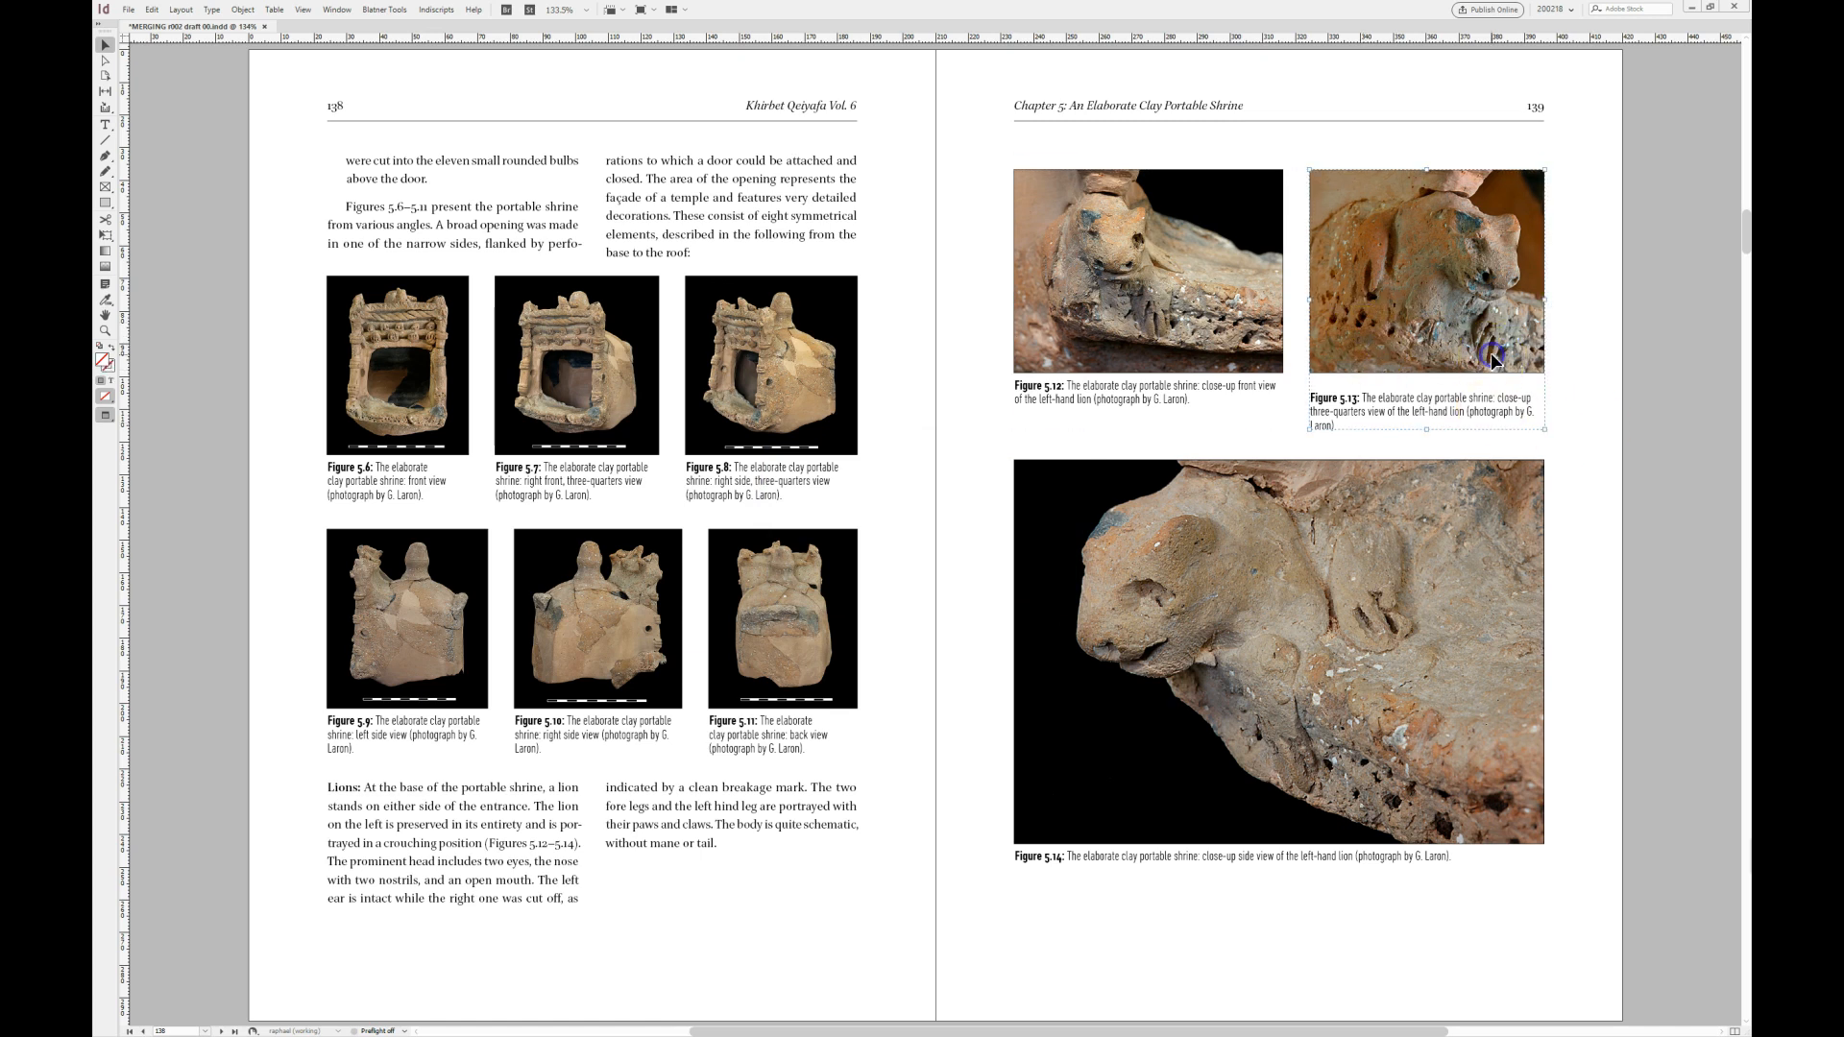
{"action": "key", "text": "F5"}
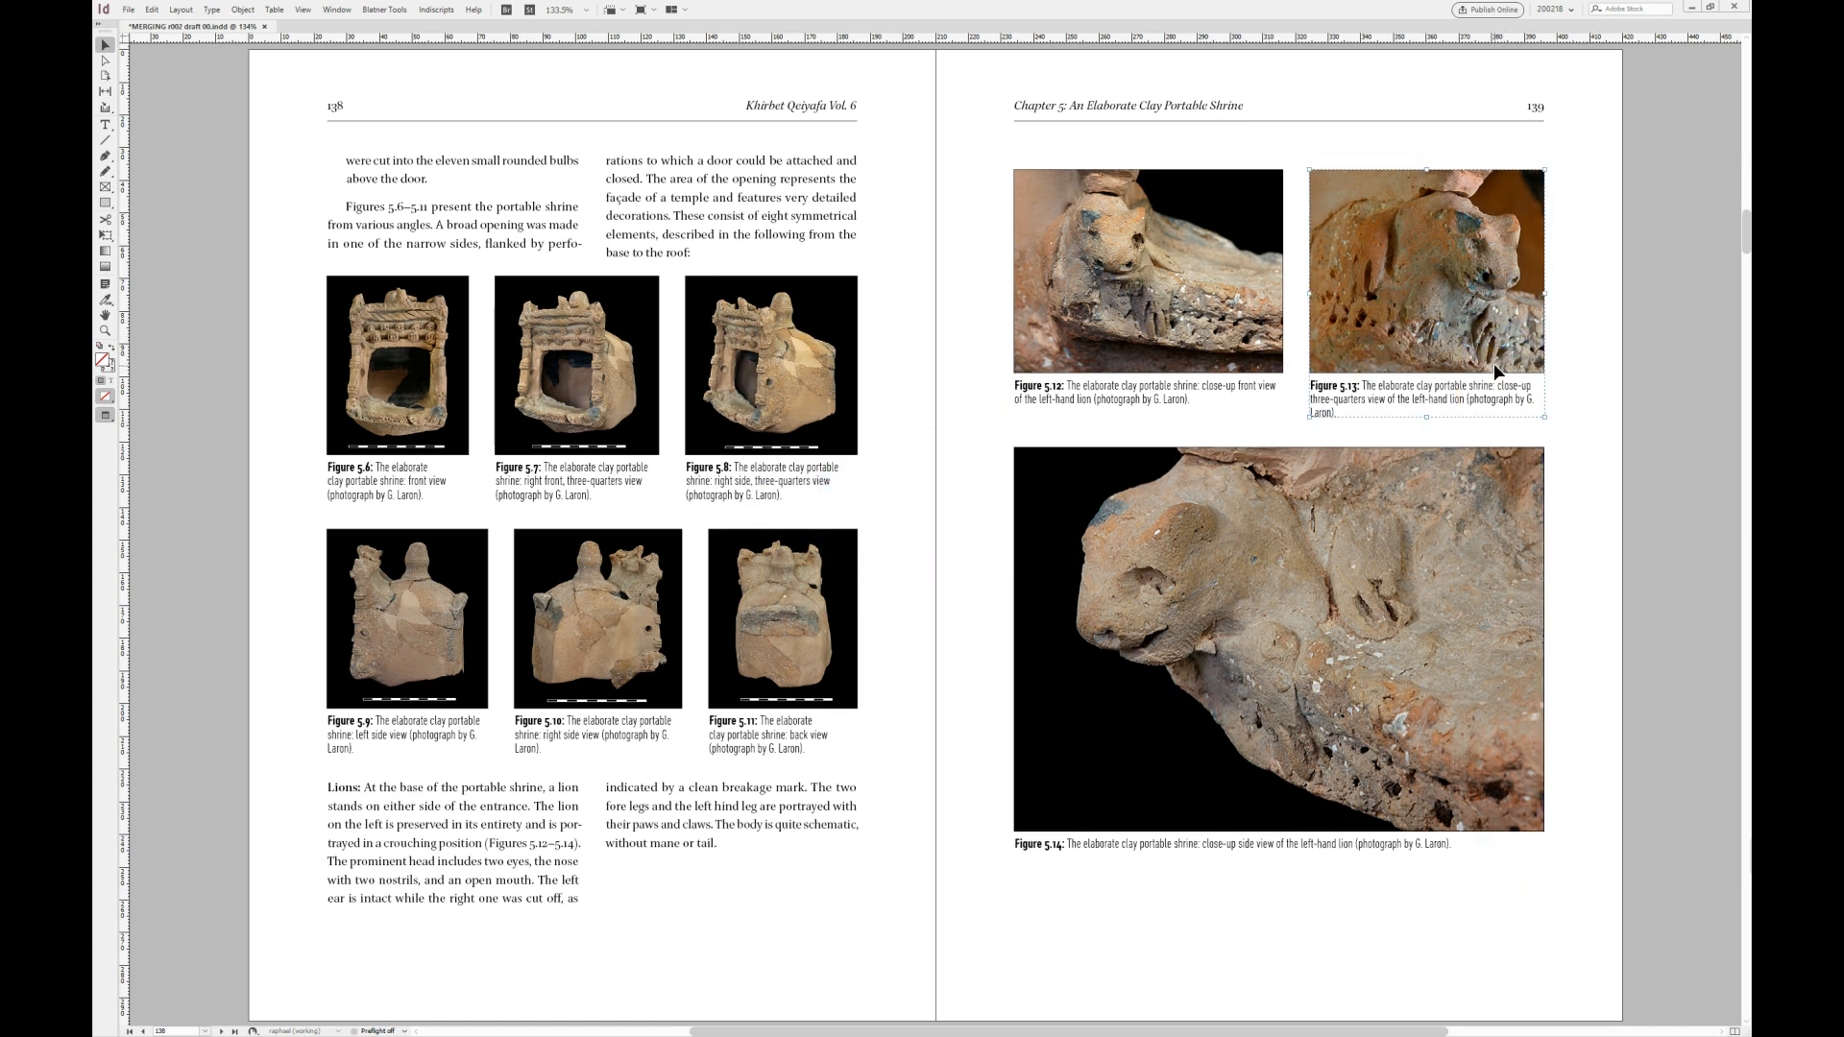
- Switch to the marked-up PDF in Acrobat, review the figure comments through page 156, including Figure 5.20's crop line, and return to the InDesign layout
{"action": "left_click_drag", "start_coordinate": [167, 88], "coordinate": [846, 63]}
{"action": "scroll", "coordinate": [821, 629], "scroll_direction": "down", "scroll_amount": 2}
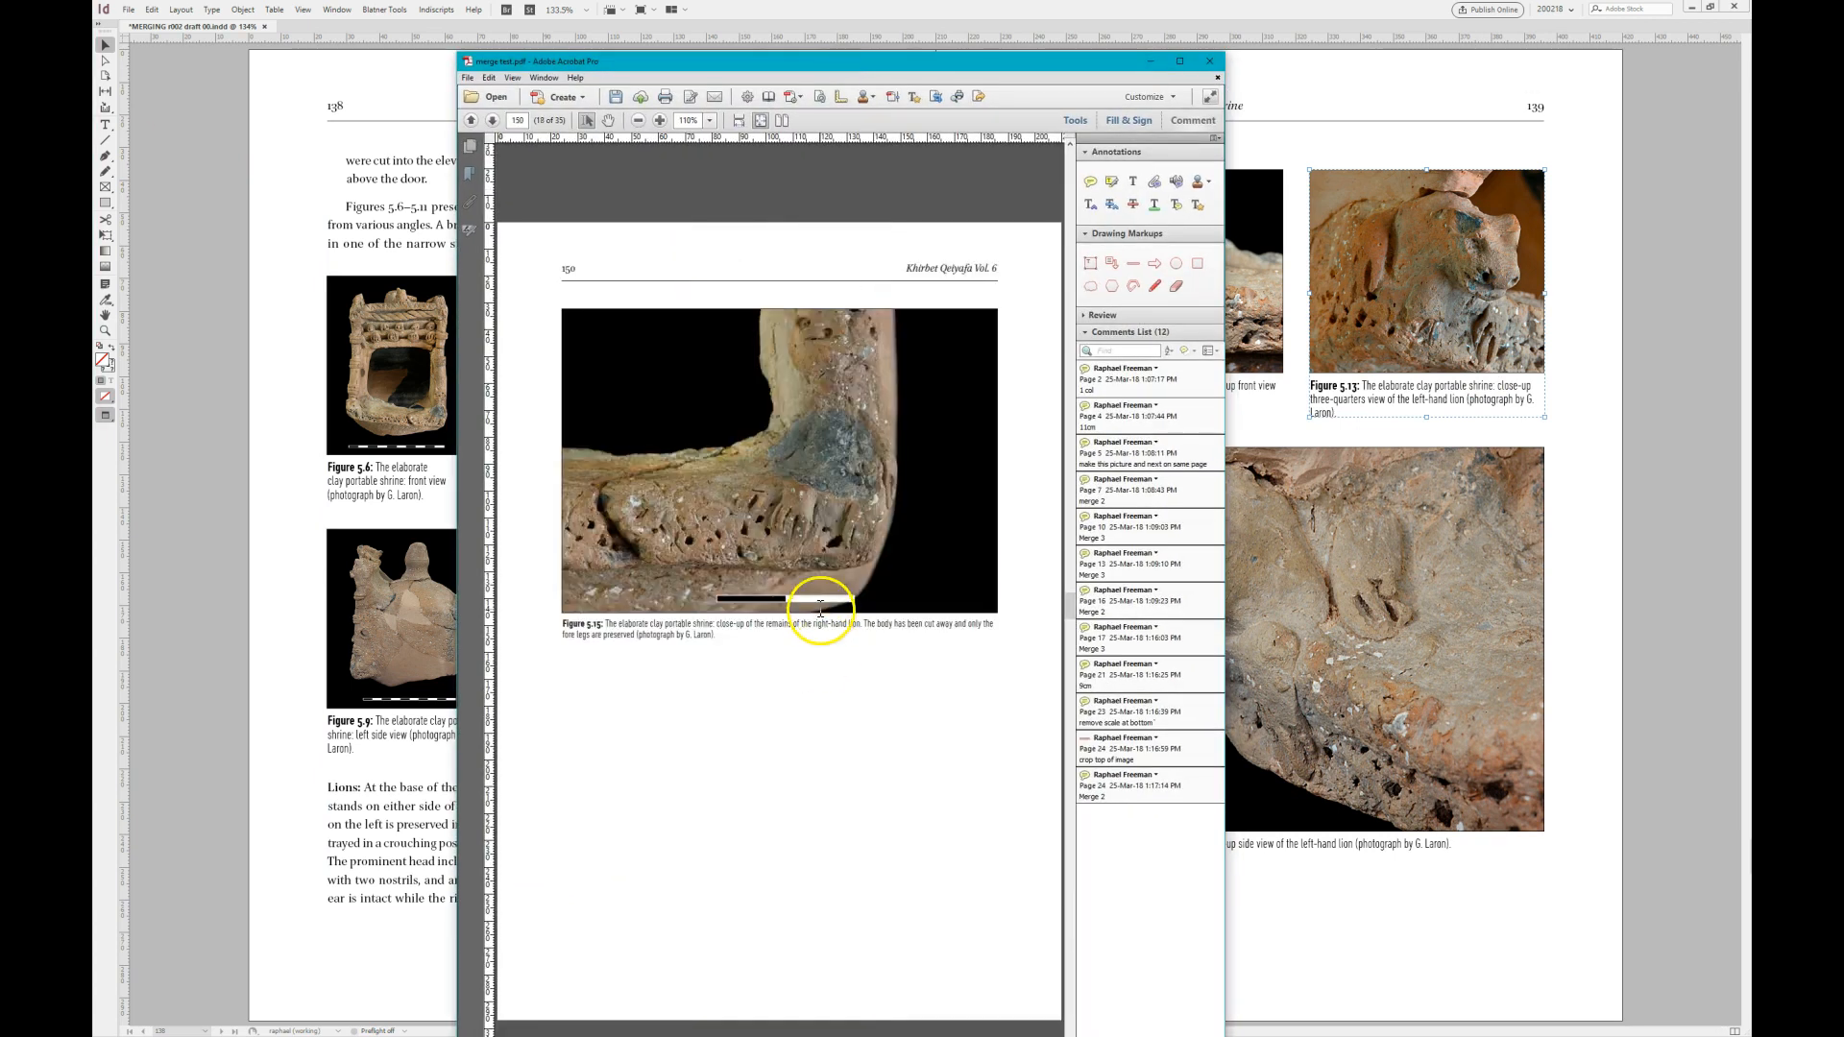
{"action": "scroll", "coordinate": [783, 592], "scroll_direction": "up", "scroll_amount": 2}
{"action": "mouse_move", "coordinate": [809, 626]}
{"action": "scroll", "coordinate": [811, 626], "scroll_direction": "down", "scroll_amount": 1}
{"action": "scroll", "coordinate": [812, 624], "scroll_direction": "down", "scroll_amount": 4}
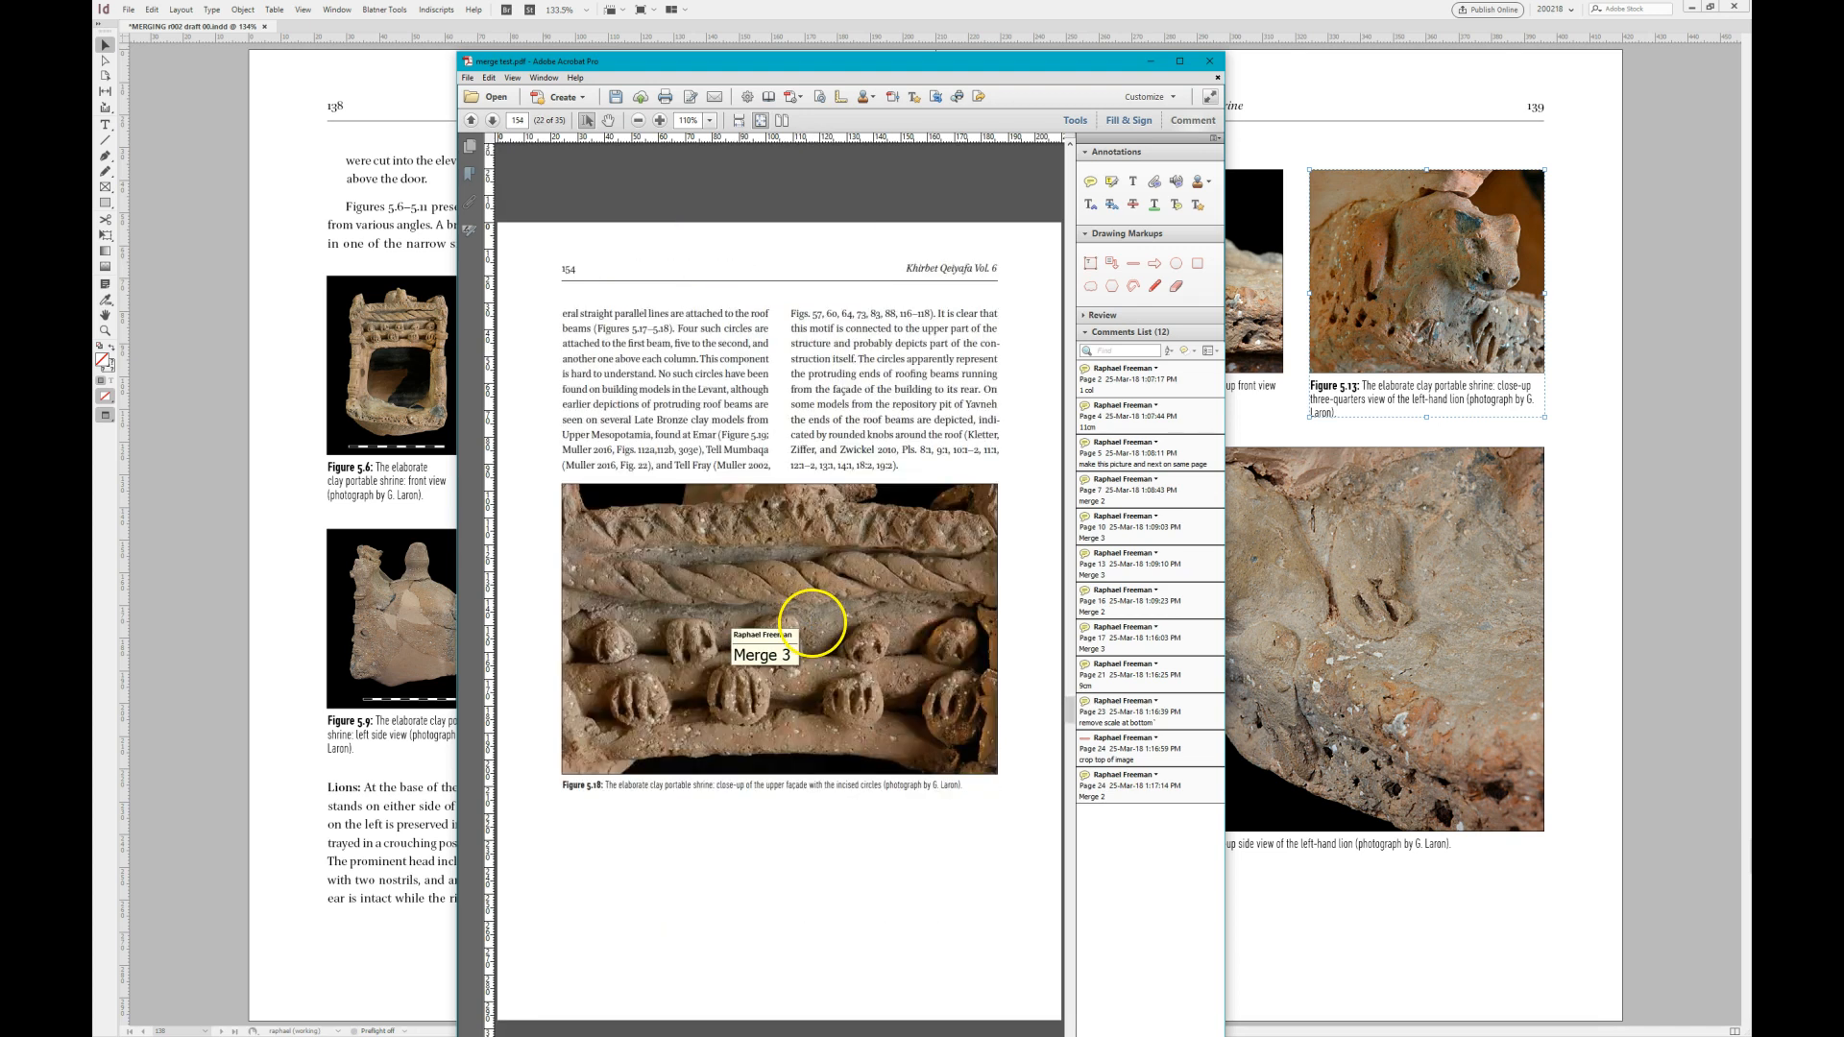
{"action": "scroll", "coordinate": [811, 624], "scroll_direction": "down", "scroll_amount": 1}
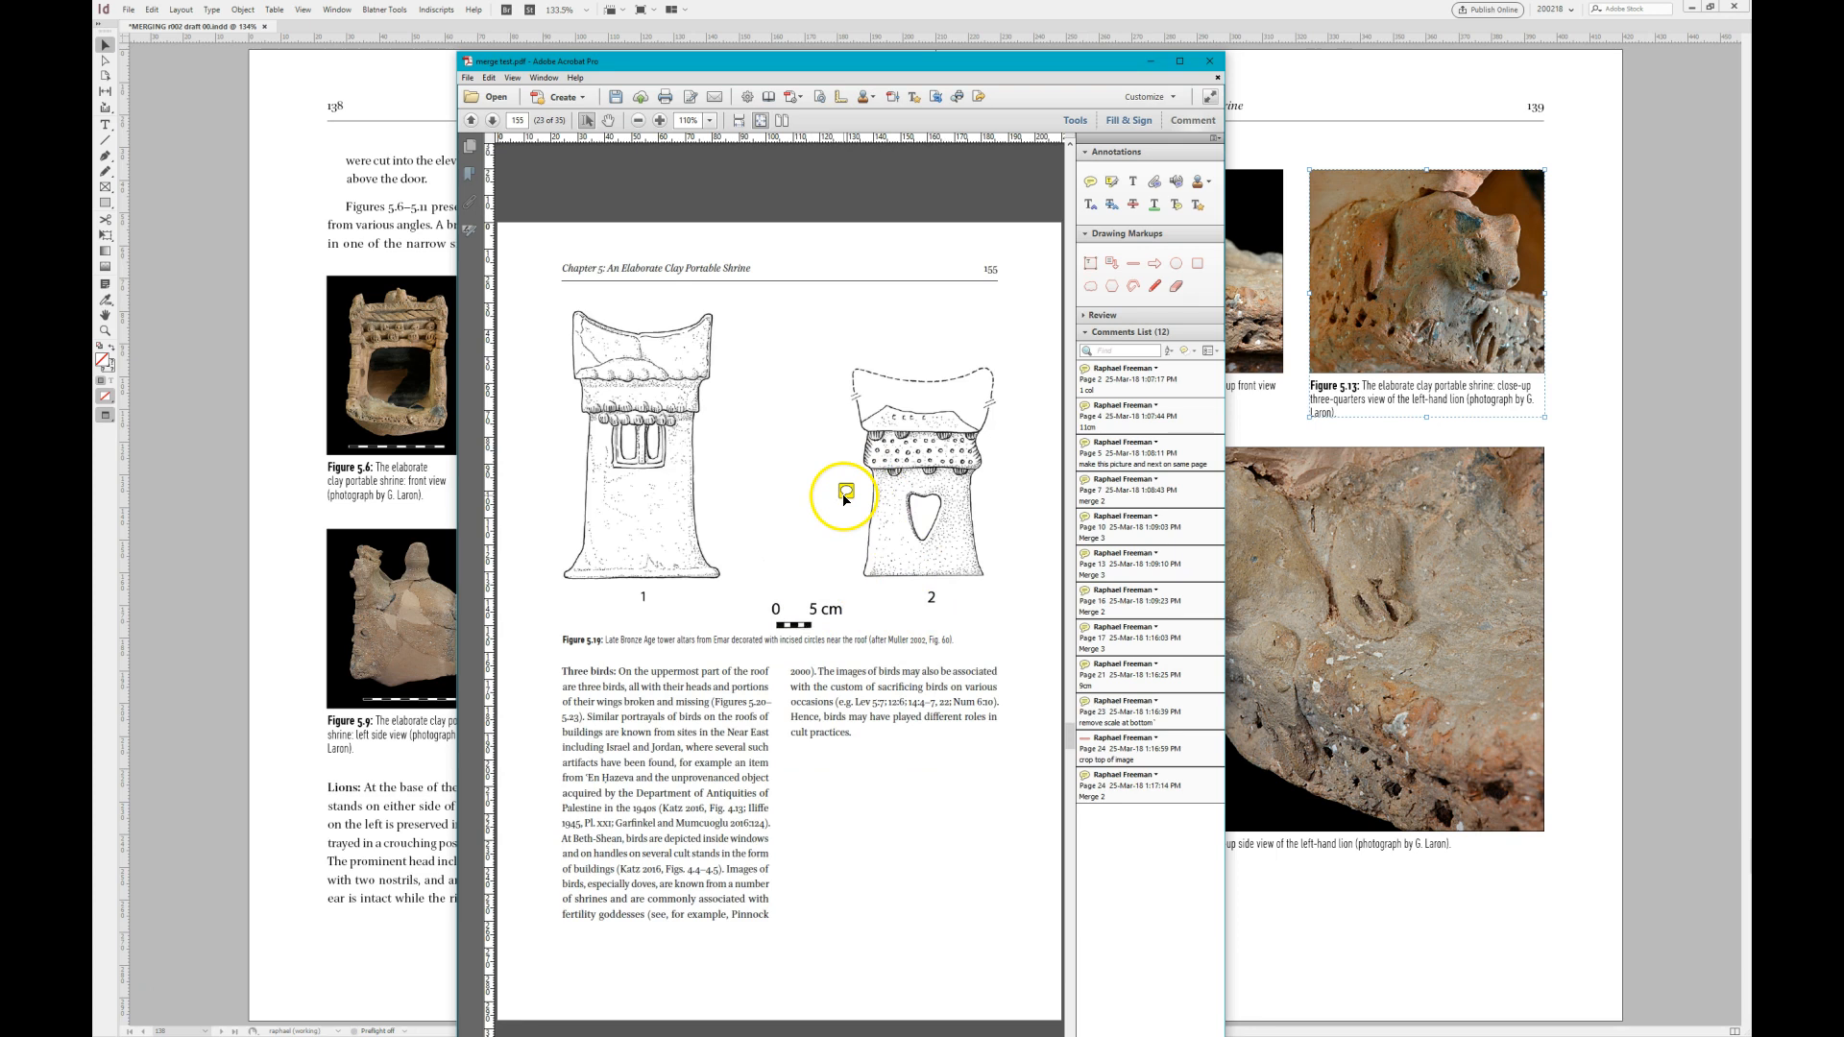
{"action": "scroll", "coordinate": [869, 534], "scroll_direction": "down", "scroll_amount": 1}
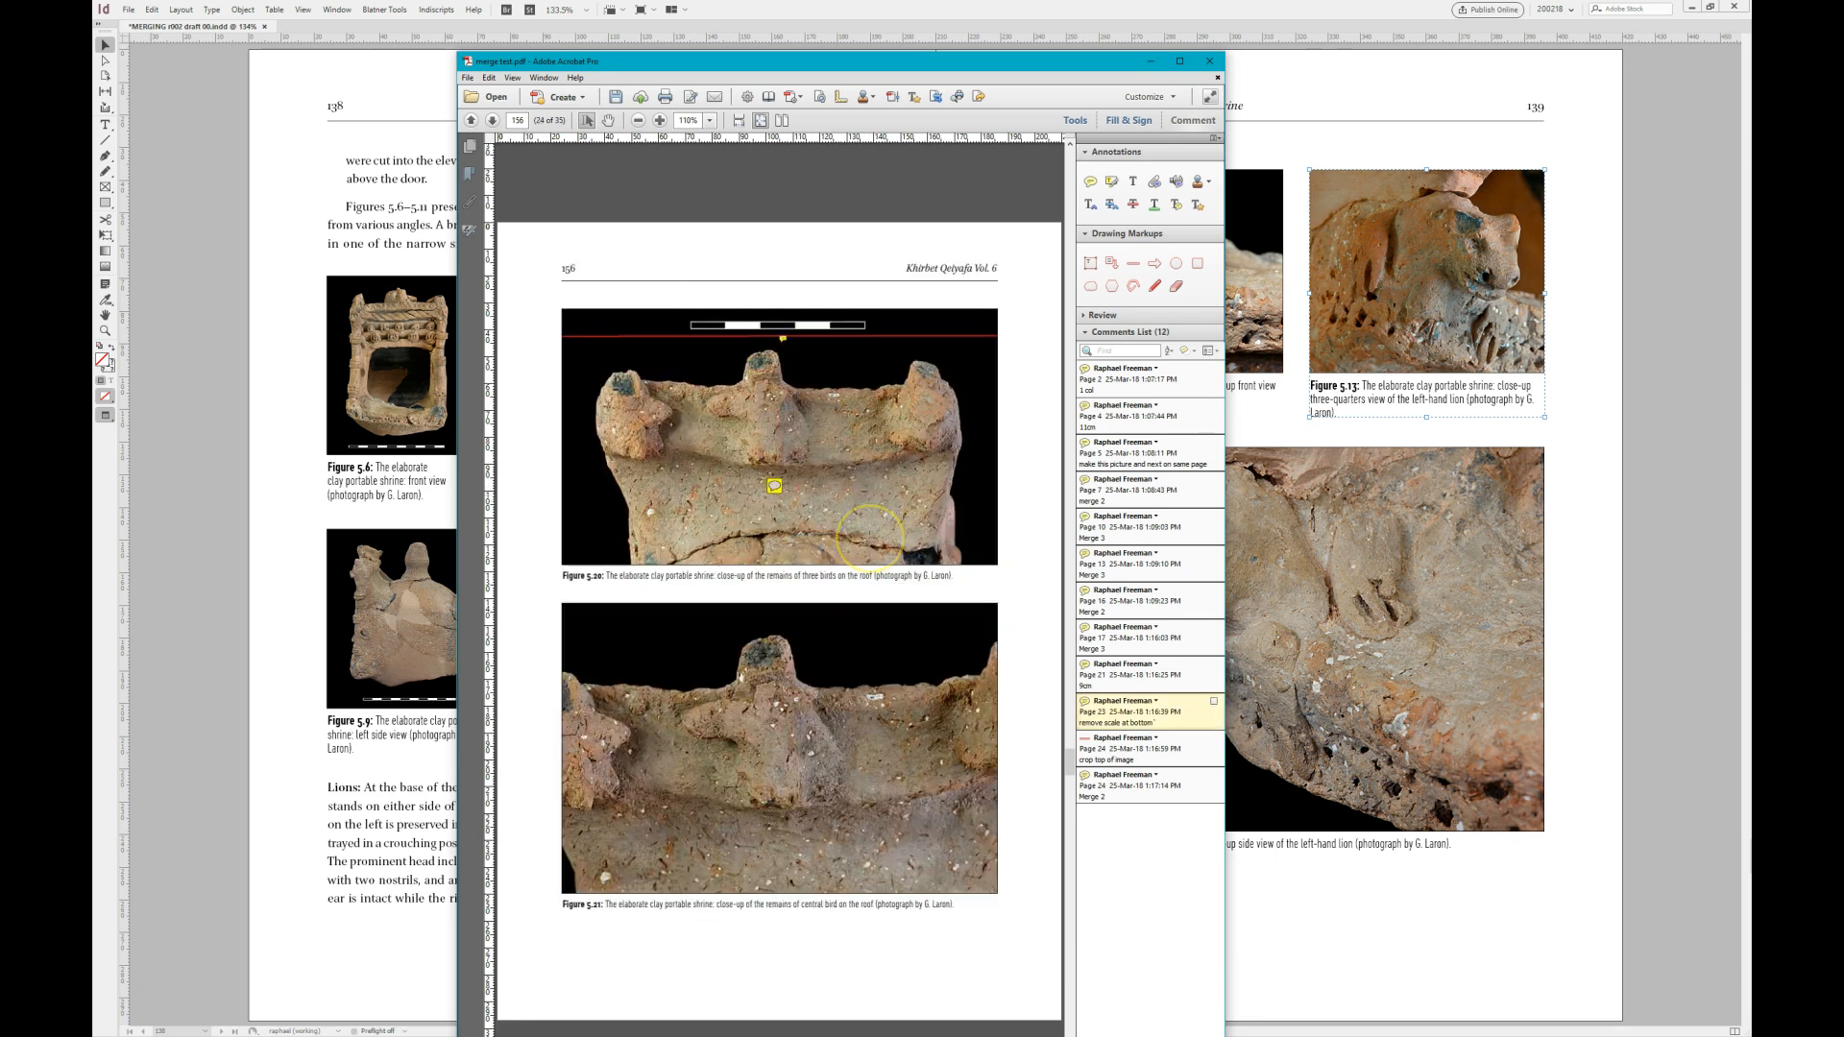
{"action": "left_click", "coordinate": [1114, 745]}
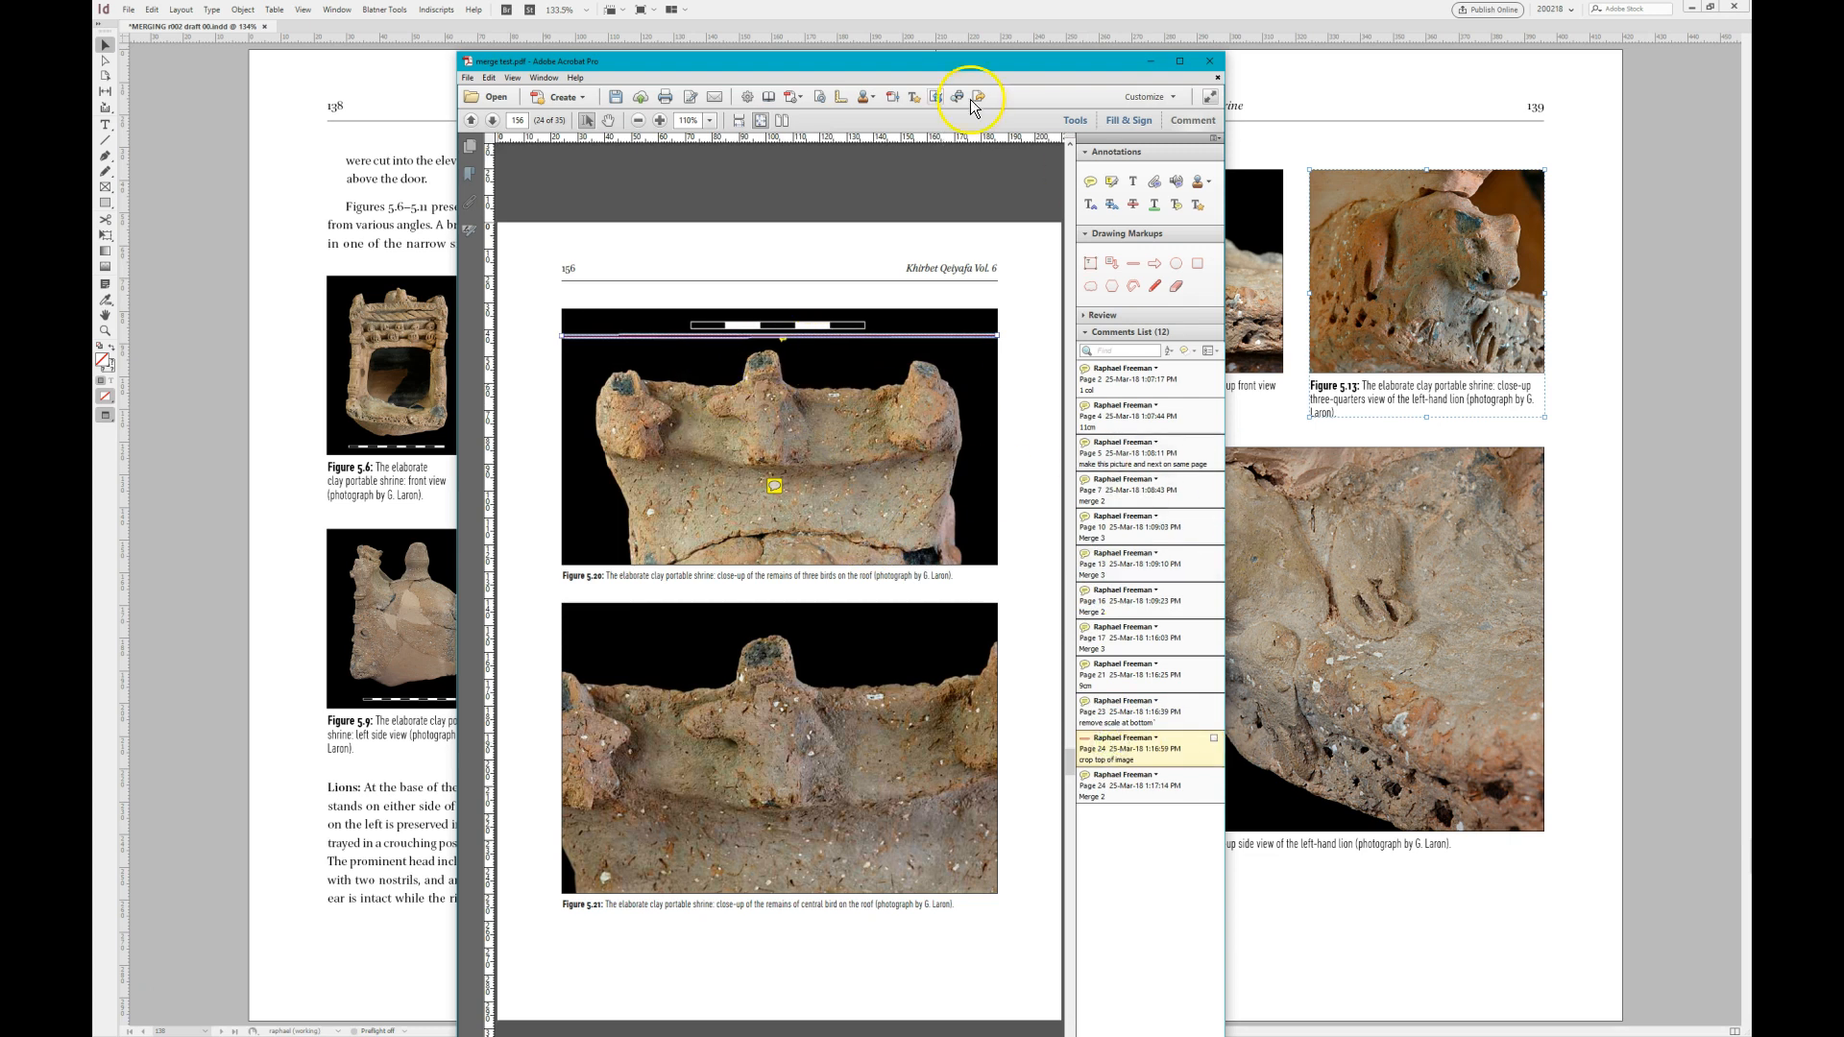
{"action": "left_click_drag", "start_coordinate": [920, 65], "coordinate": [94, 66]}
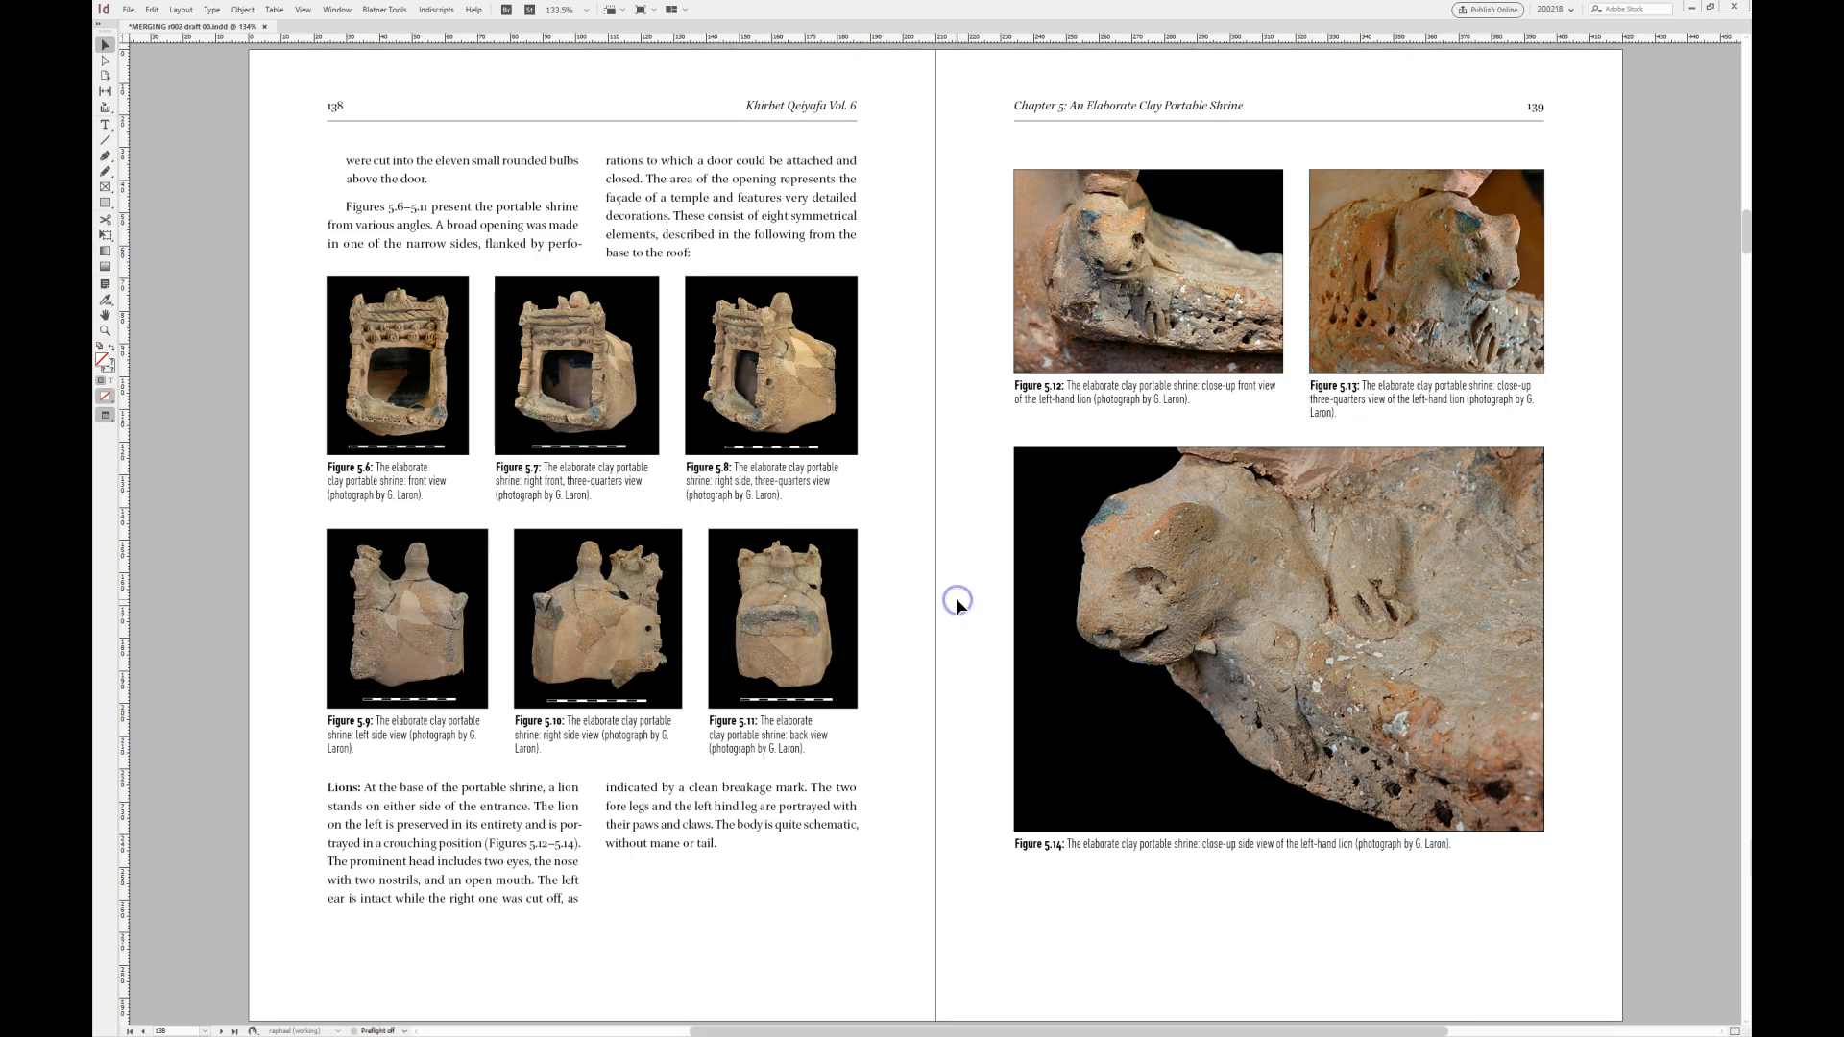
- Set the width of Figure 5.14, the lion side view on page 139, to 50 mm
{"action": "key", "text": "Page_Down"}
{"action": "key", "text": "alt+Page_Up"}
{"action": "key", "text": "alt+Page_Down"}
{"action": "key", "text": "alt+Page_Down"}
{"action": "key", "text": "alt+Page_Up"}
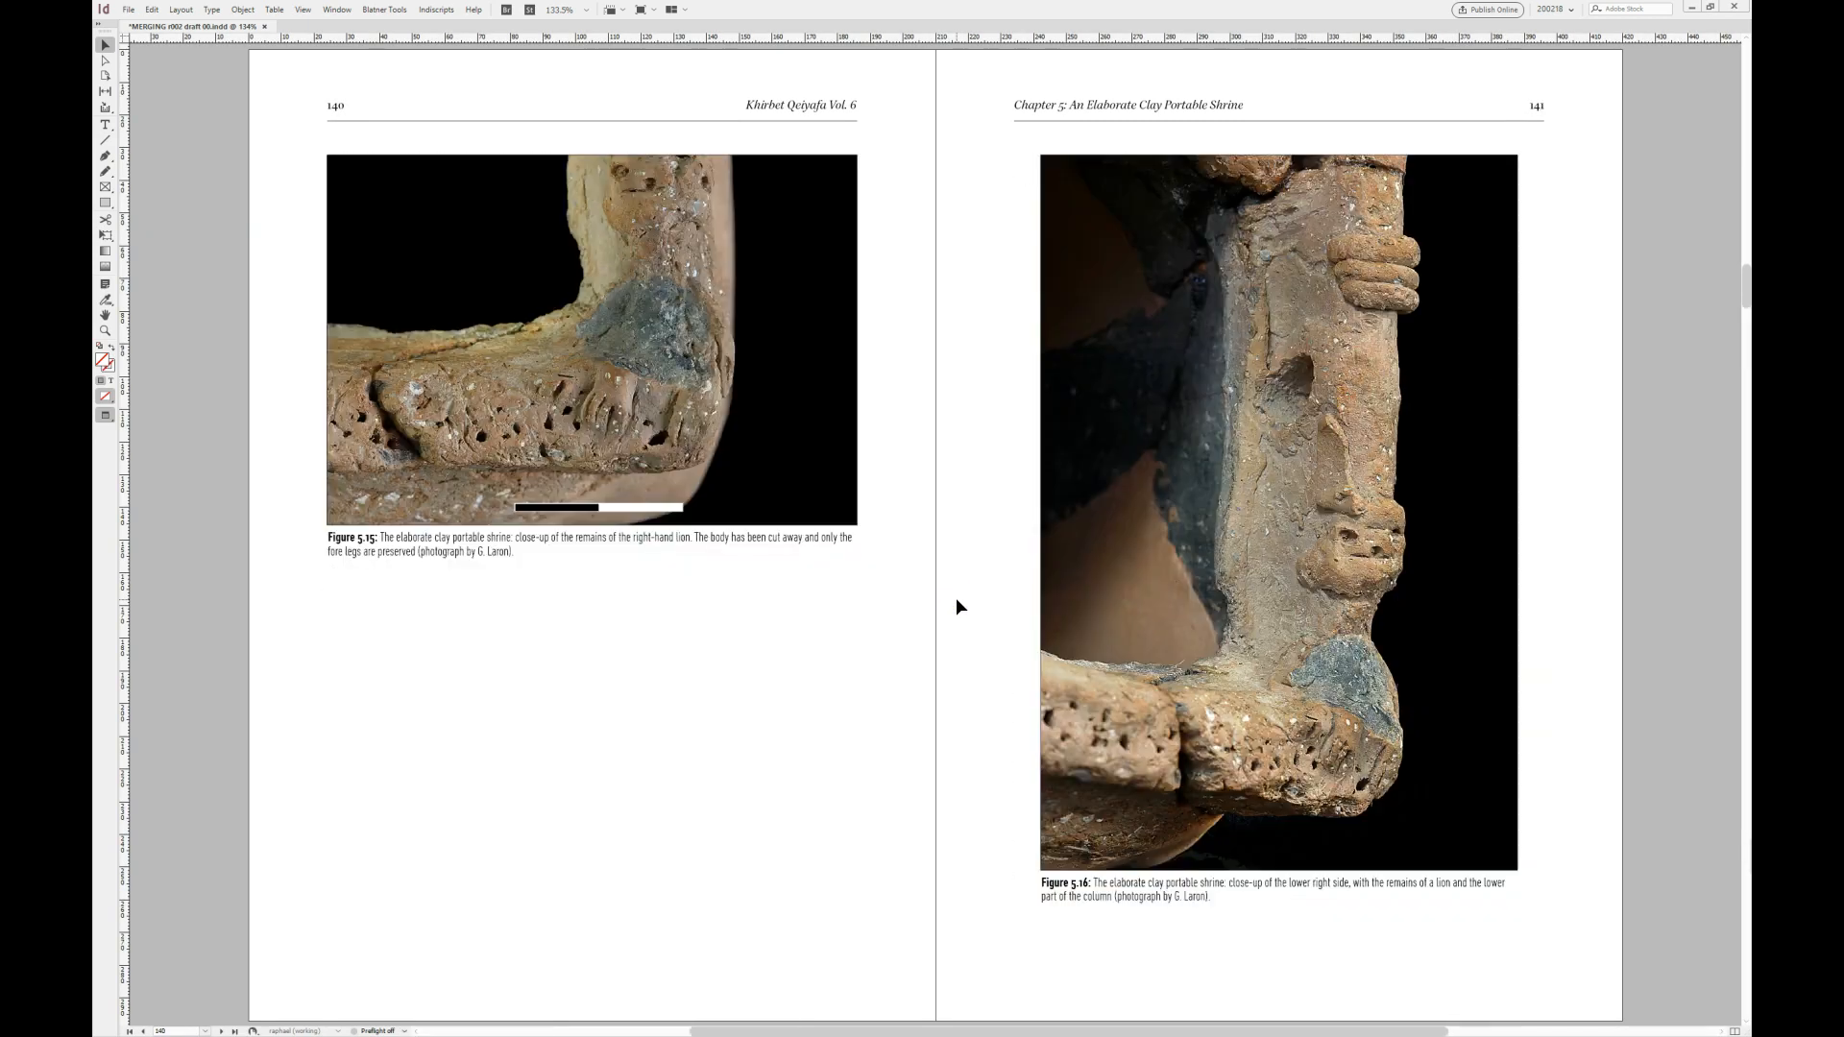
{"action": "key", "text": "alt+Page_Up"}
{"action": "left_click", "coordinate": [1229, 614]}
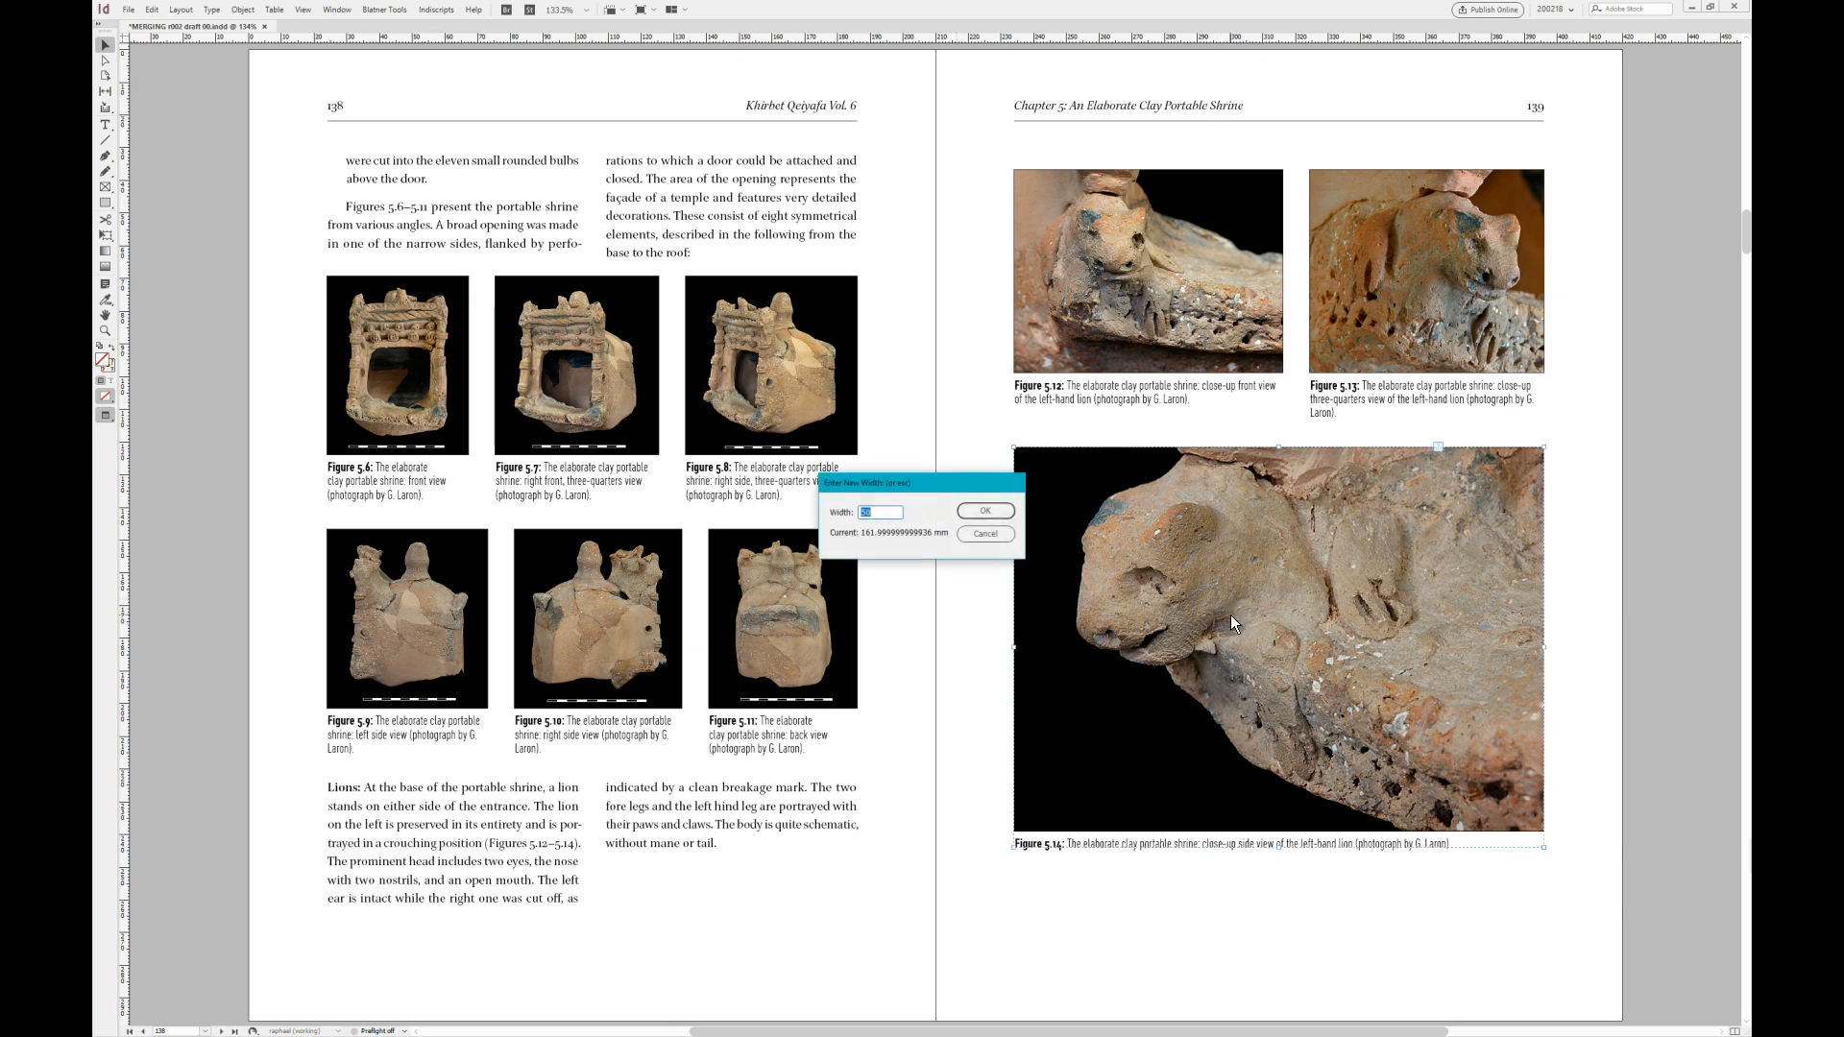
{"action": "key", "text": "Return"}
- Resize Figures 5.15 and 5.16 on the following pages to a width of 50 mm each
{"action": "key", "text": "Page_Down"}
{"action": "left_click", "coordinate": [753, 362]}
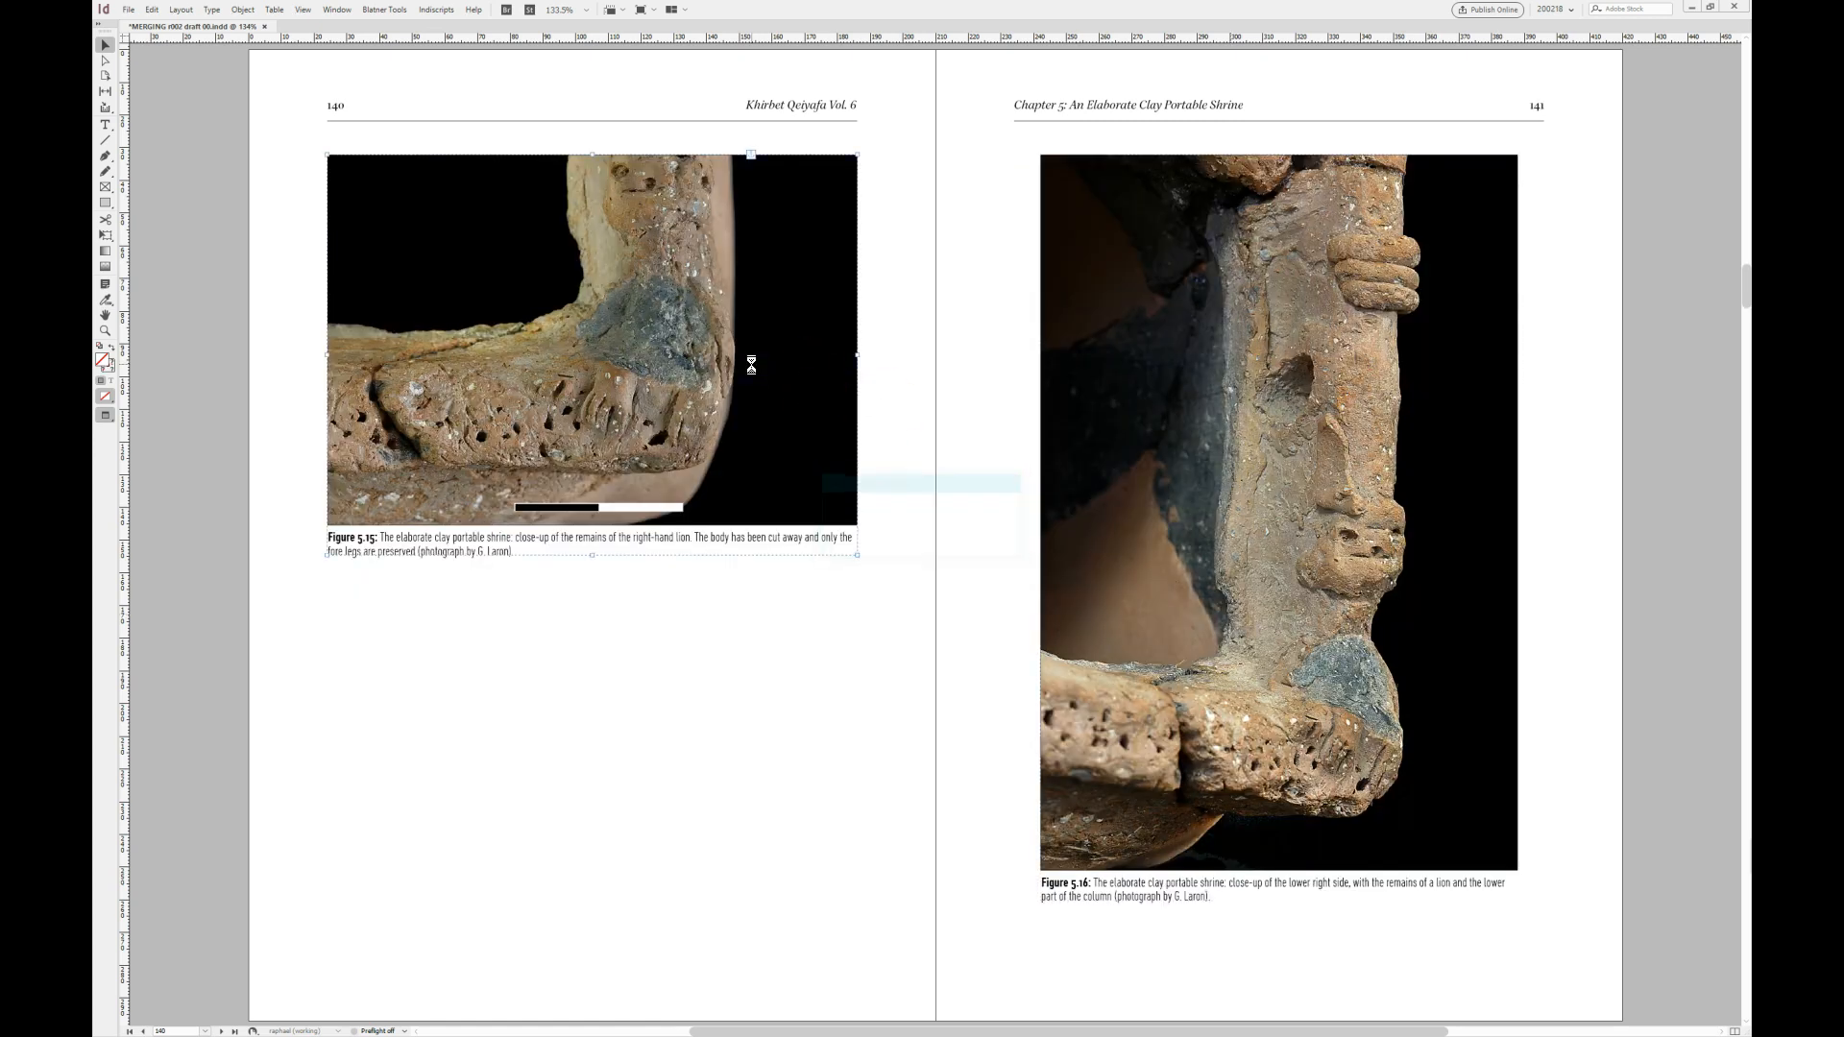
{"action": "key", "text": "Delete"}
{"action": "left_click", "coordinate": [732, 462]}
{"action": "key", "text": "Return"}
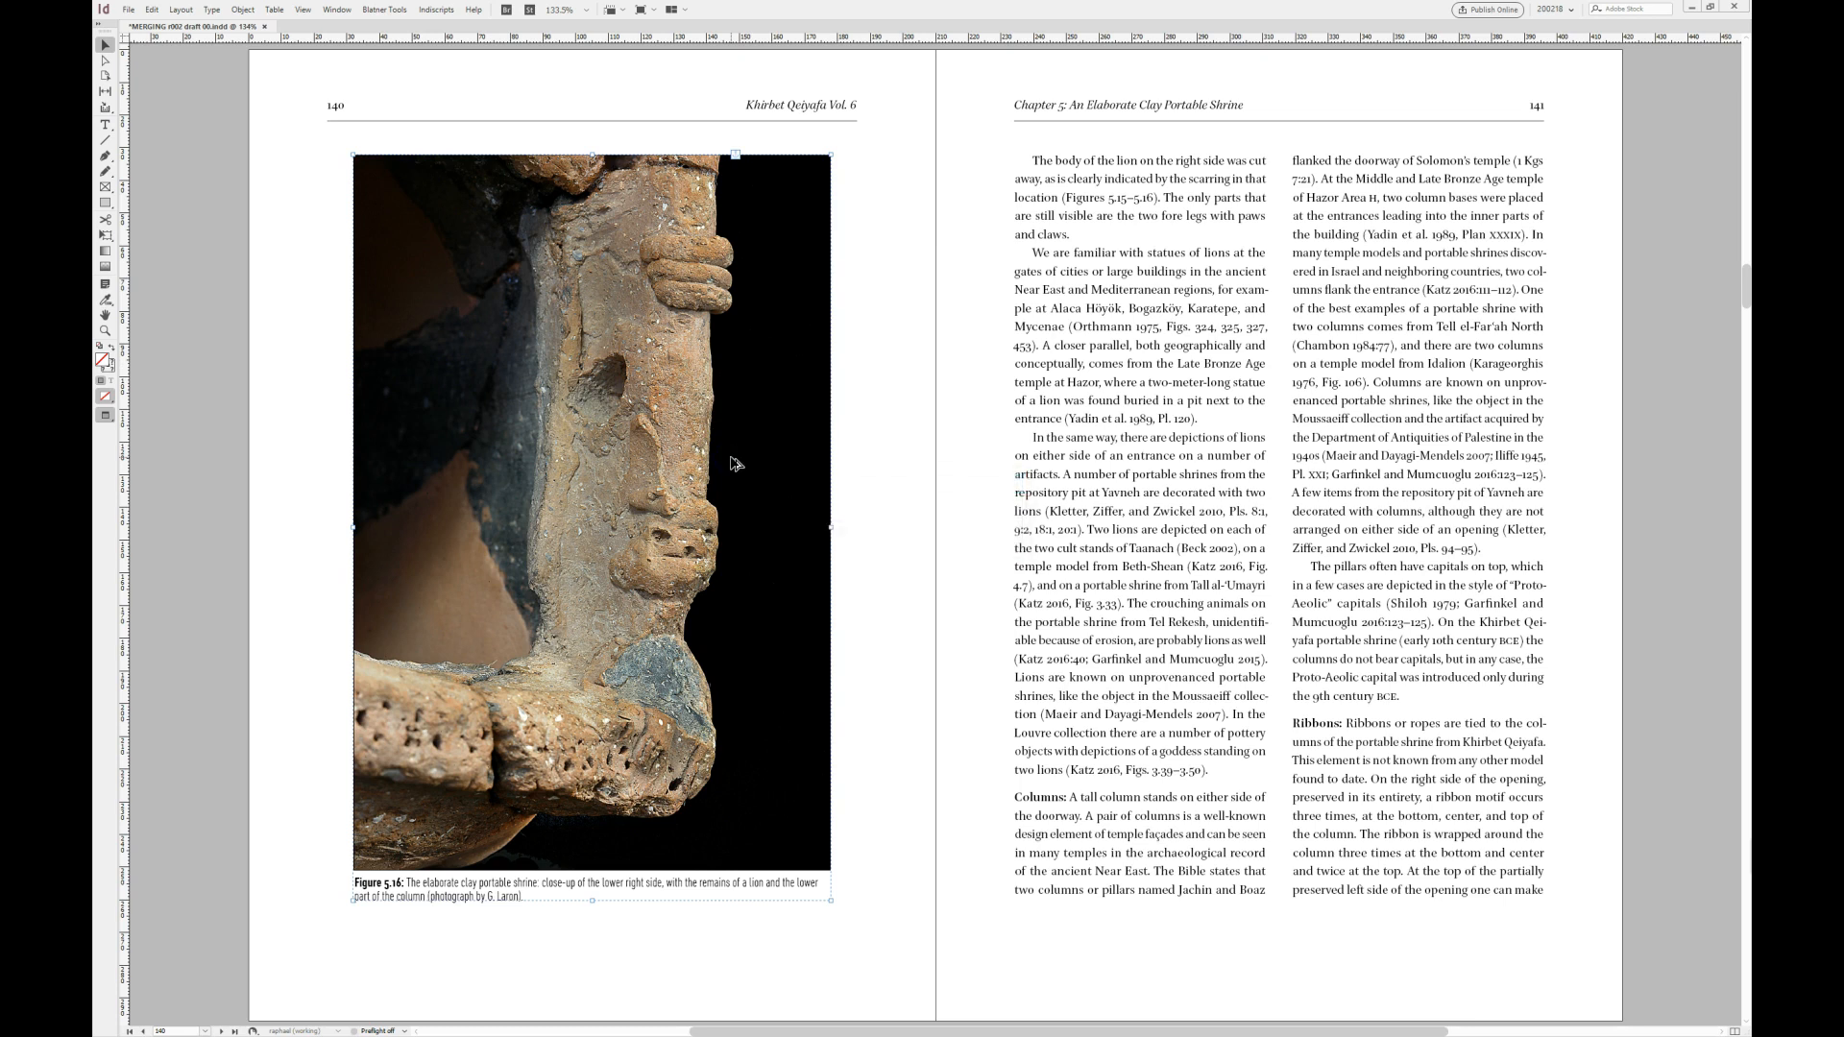
- Merge Figures 5.14, 5.15 and 5.16 on page 139 into one left-to-right row with an 8 mm gap and individual captions
{"action": "key", "text": "Page_Up"}
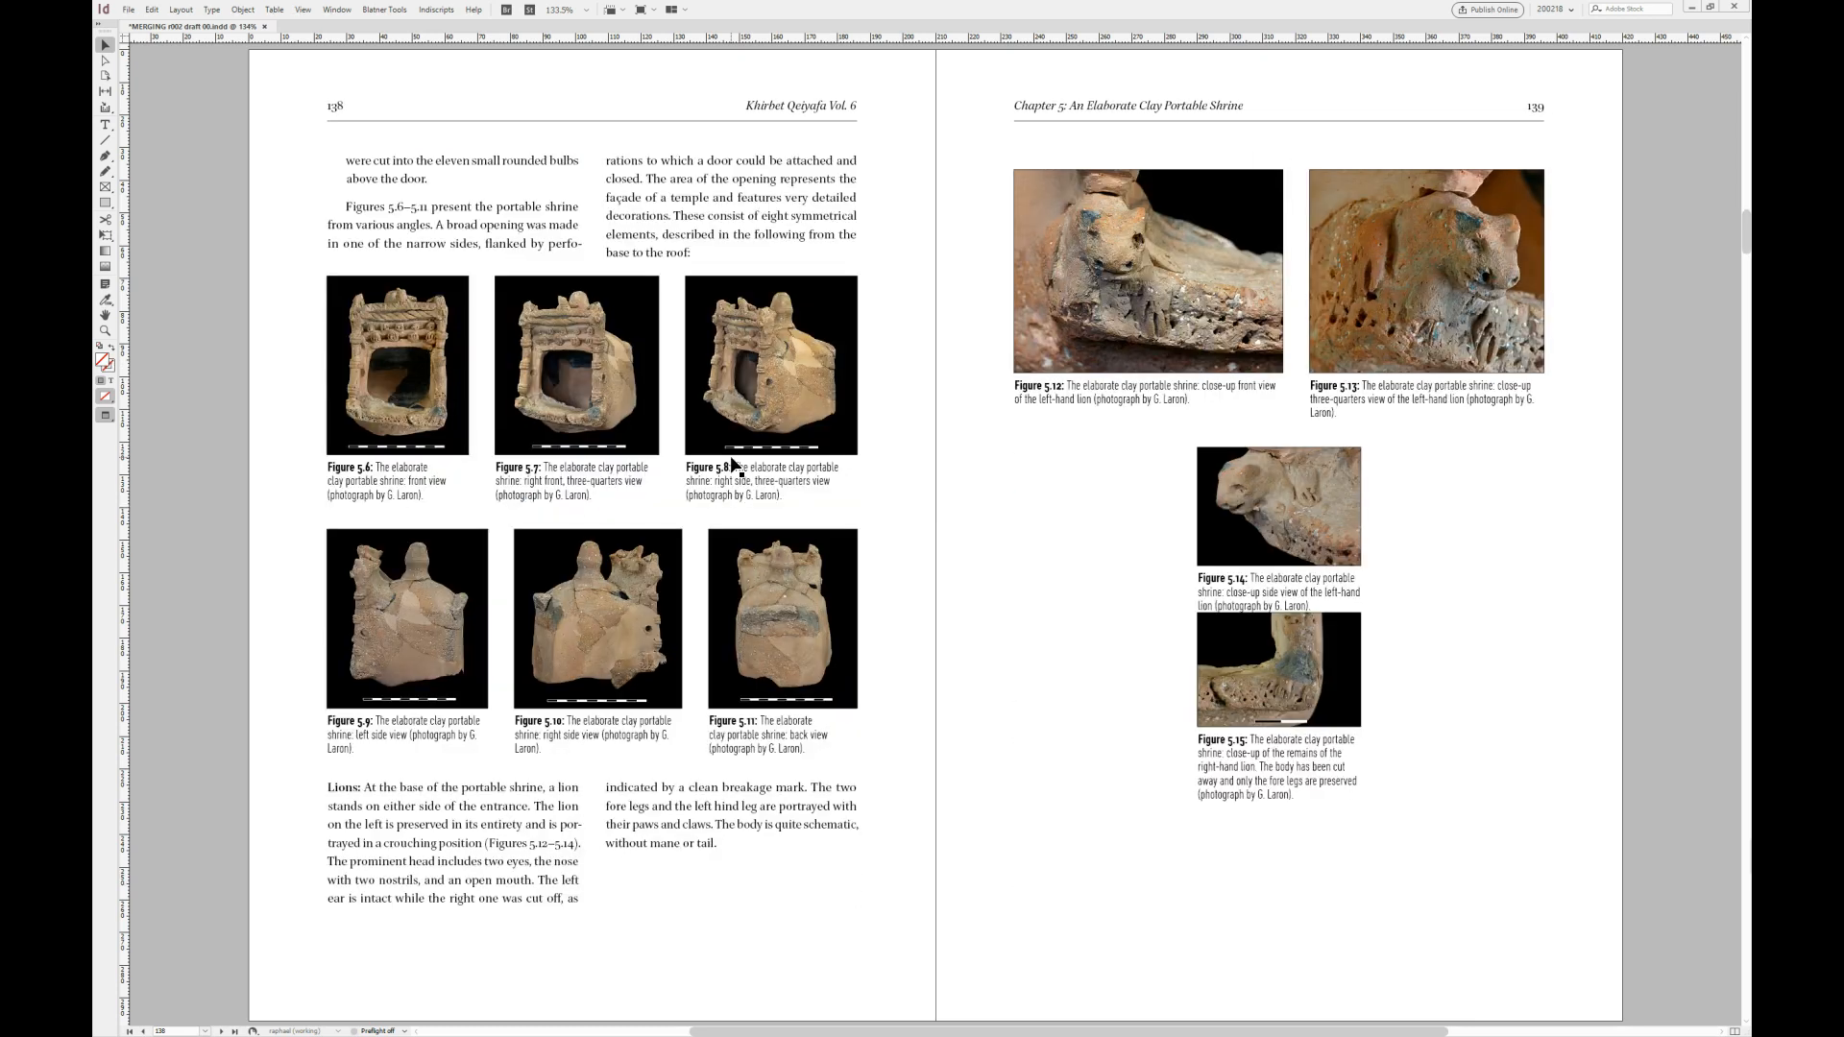
{"action": "left_click", "coordinate": [1255, 539]}
{"action": "left_click_drag", "start_coordinate": [717, 516], "coordinate": [859, 510]}
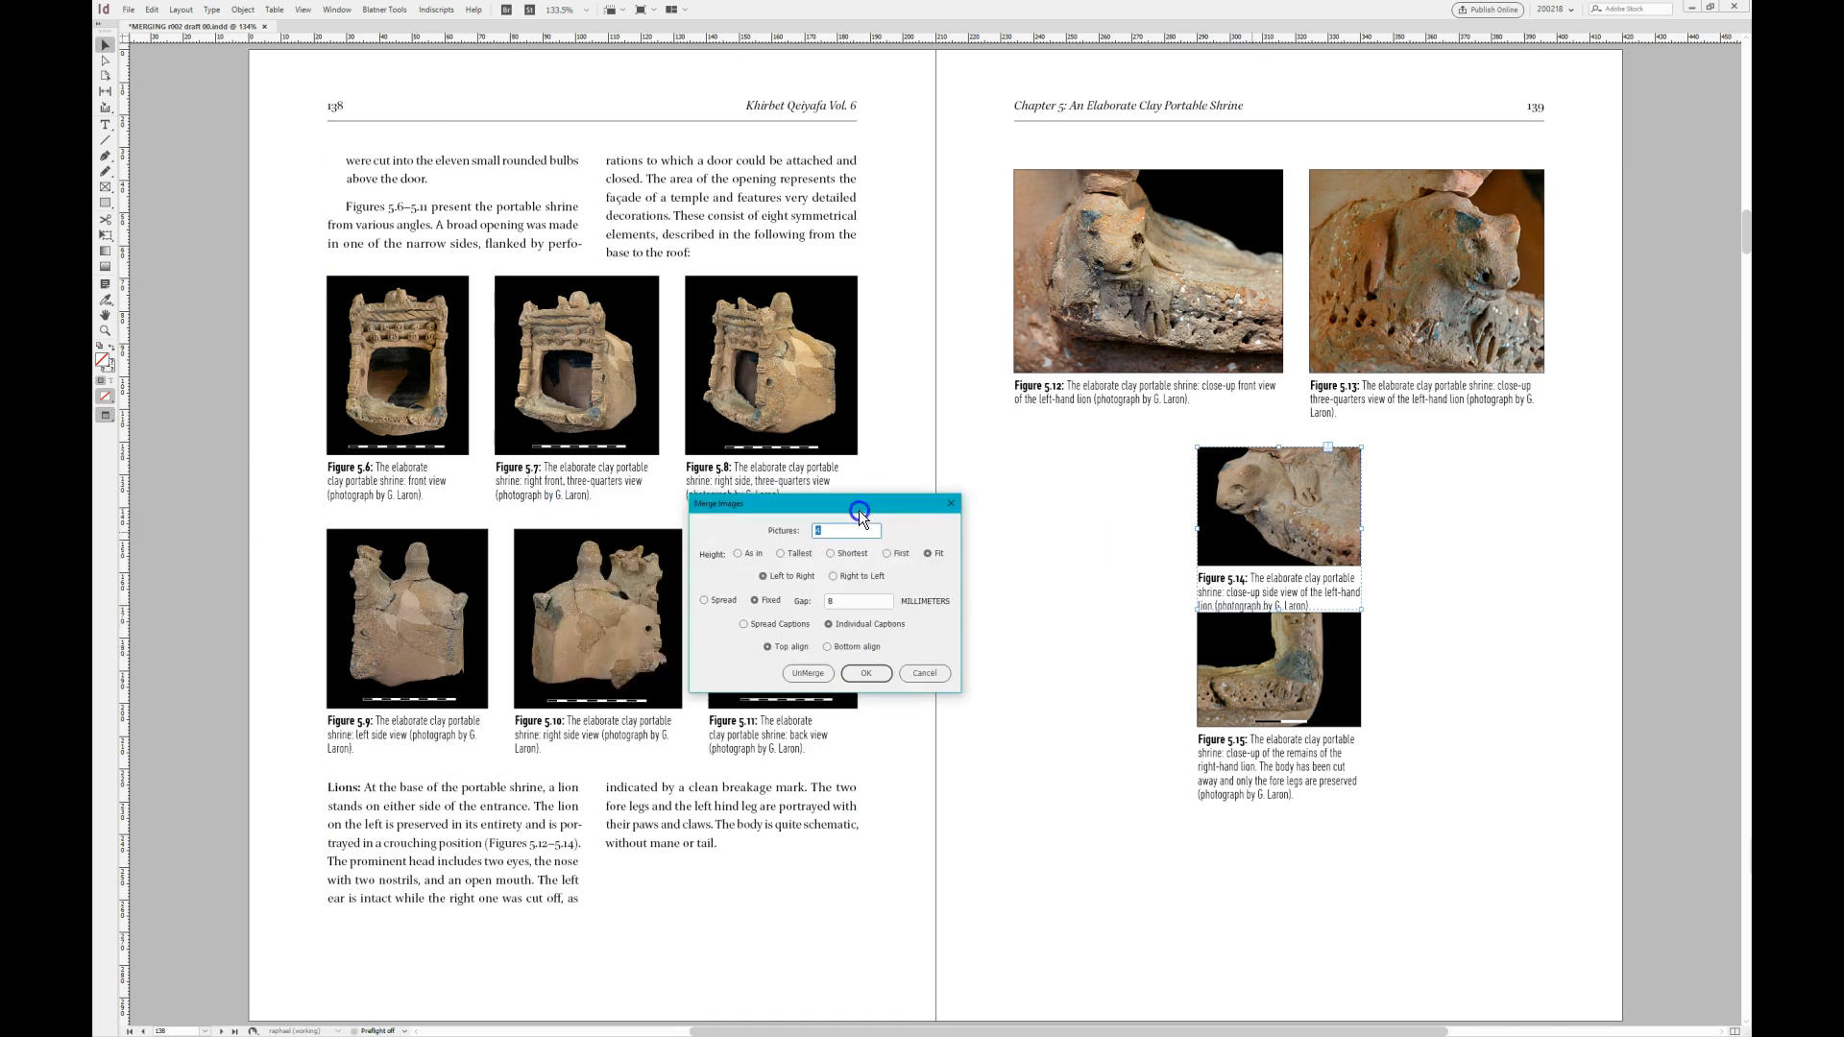
{"action": "left_click", "coordinate": [867, 673]}
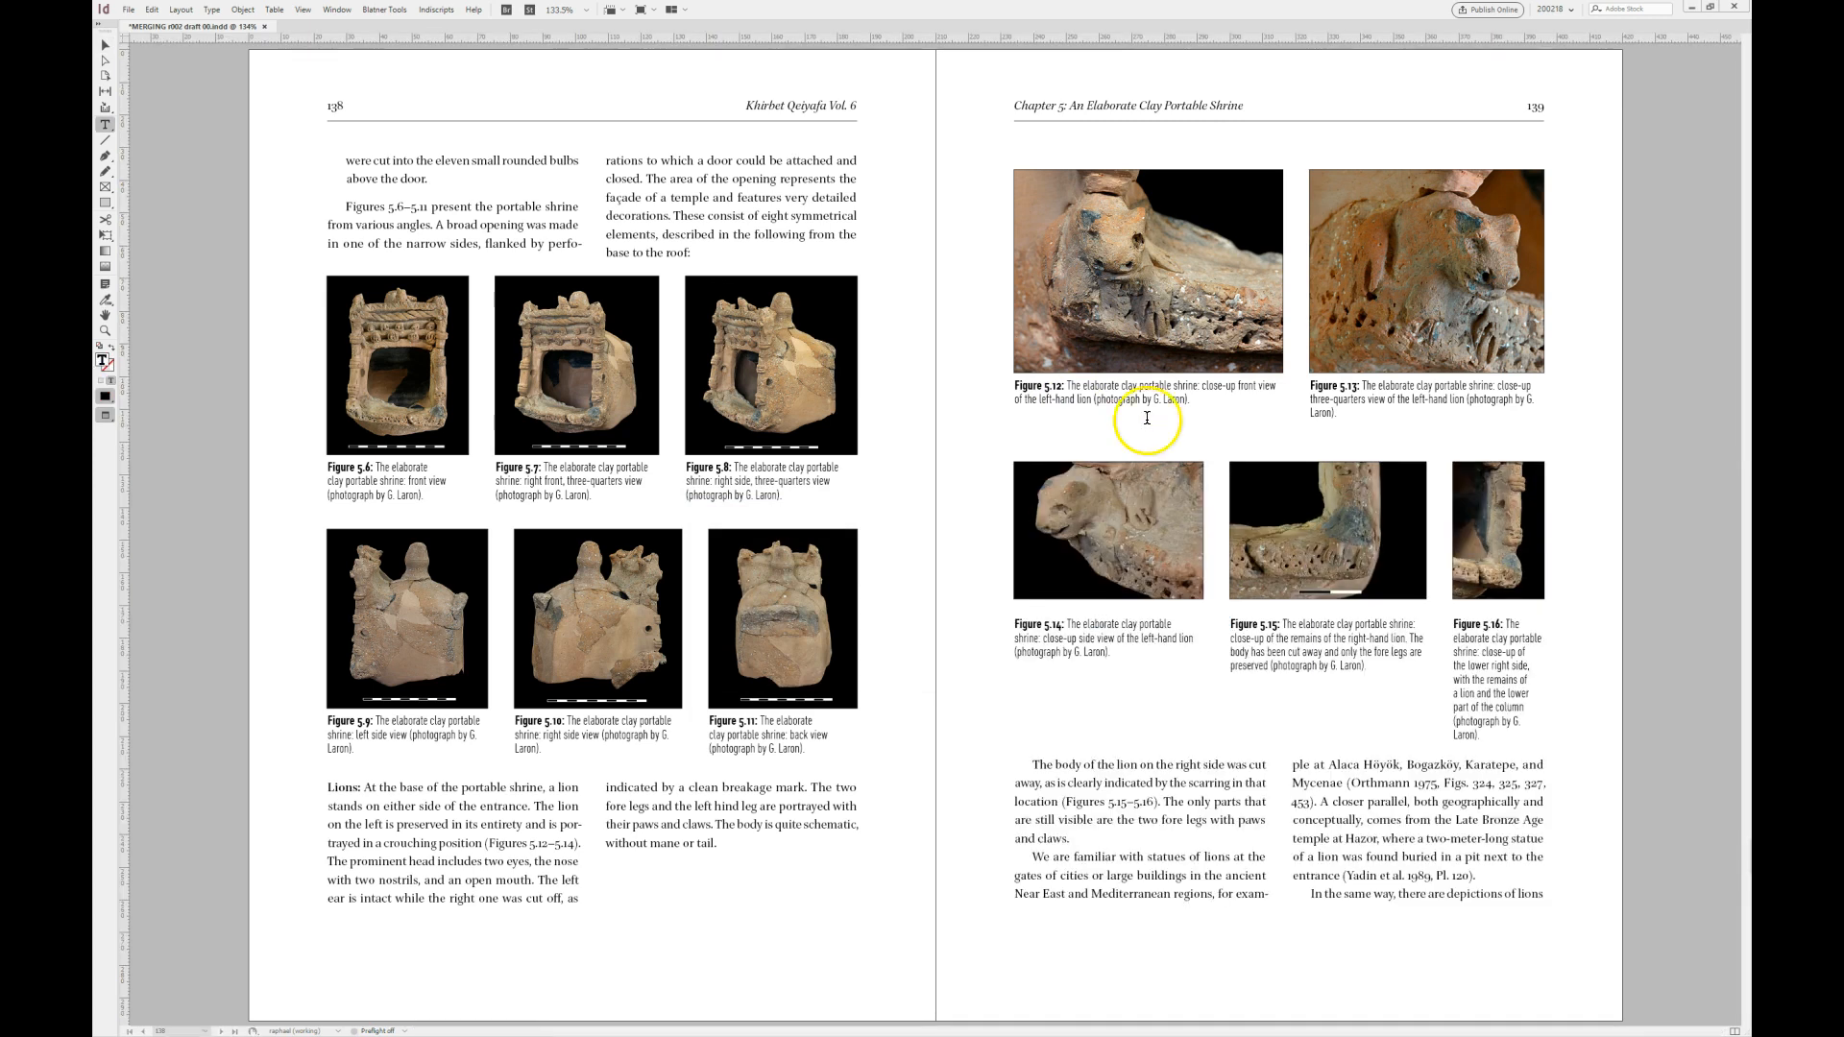
- Remove the extra space before the Figure 5.12–5.13 row so it starts at the top of the text area on page 139
{"action": "left_click", "coordinate": [106, 48]}
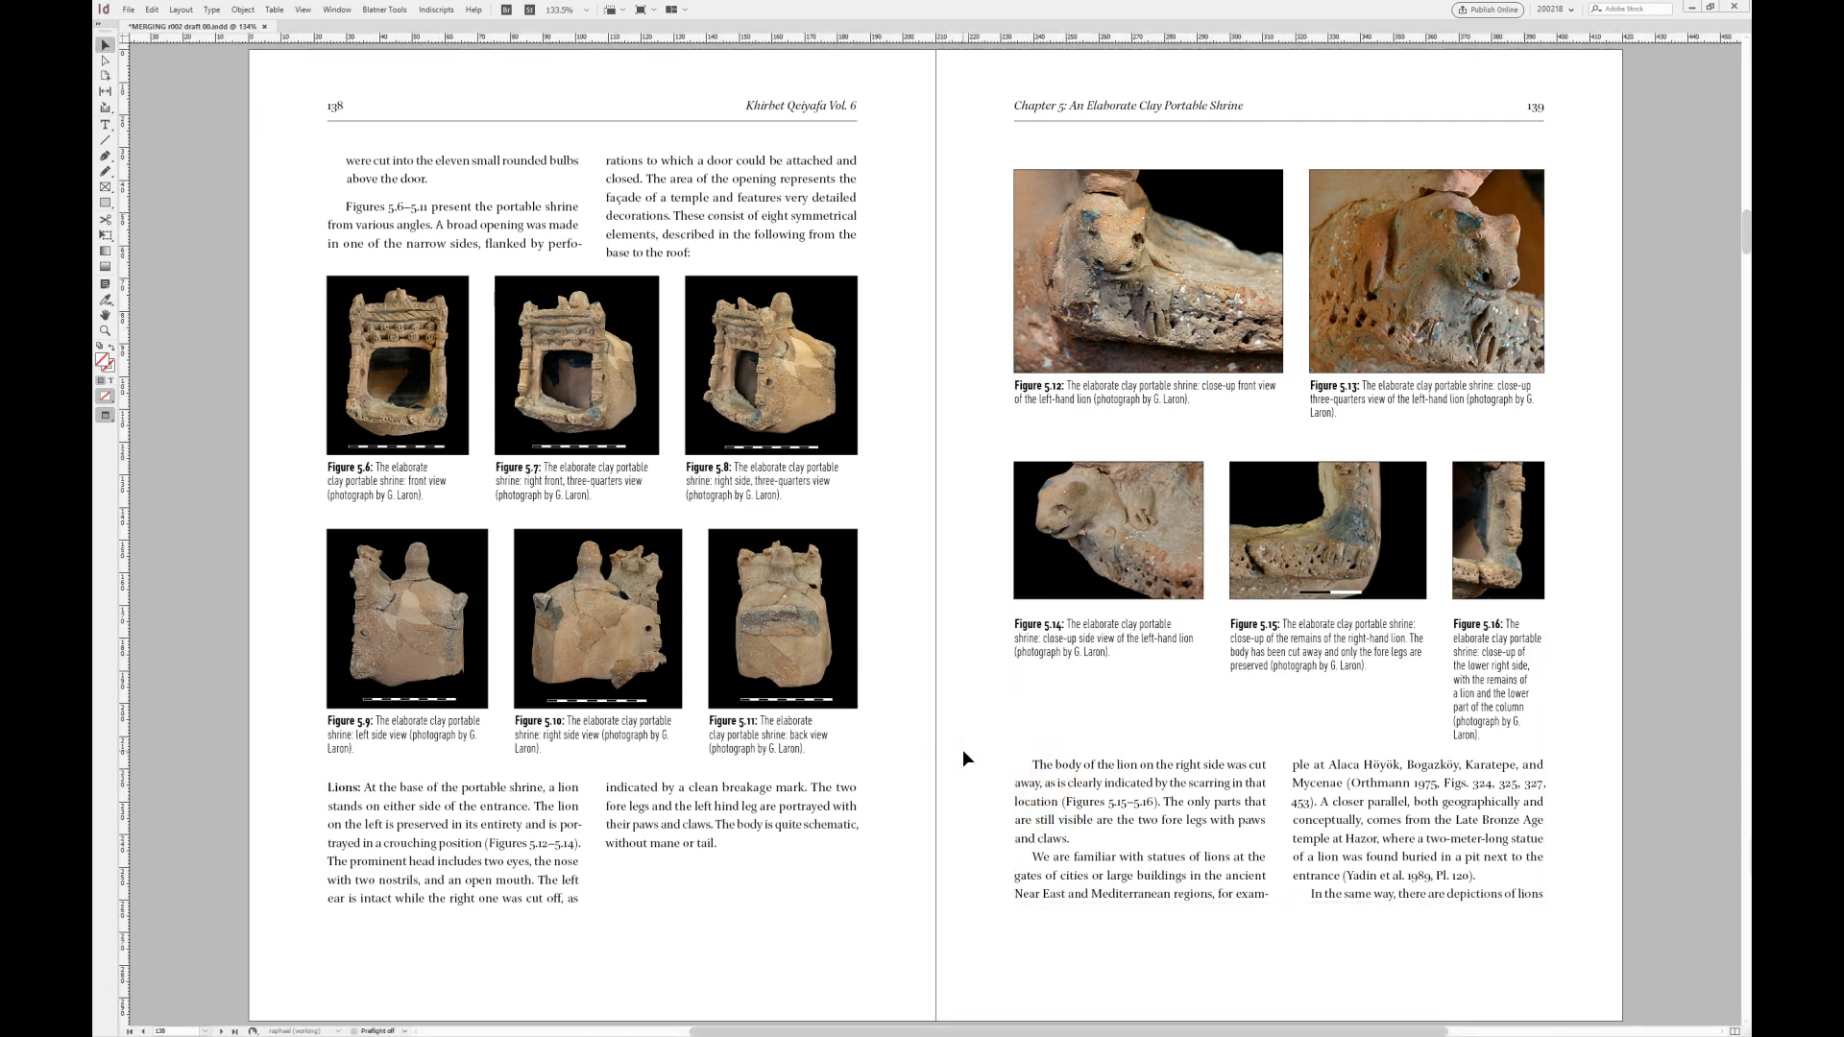
{"action": "left_click", "coordinate": [1321, 361]}
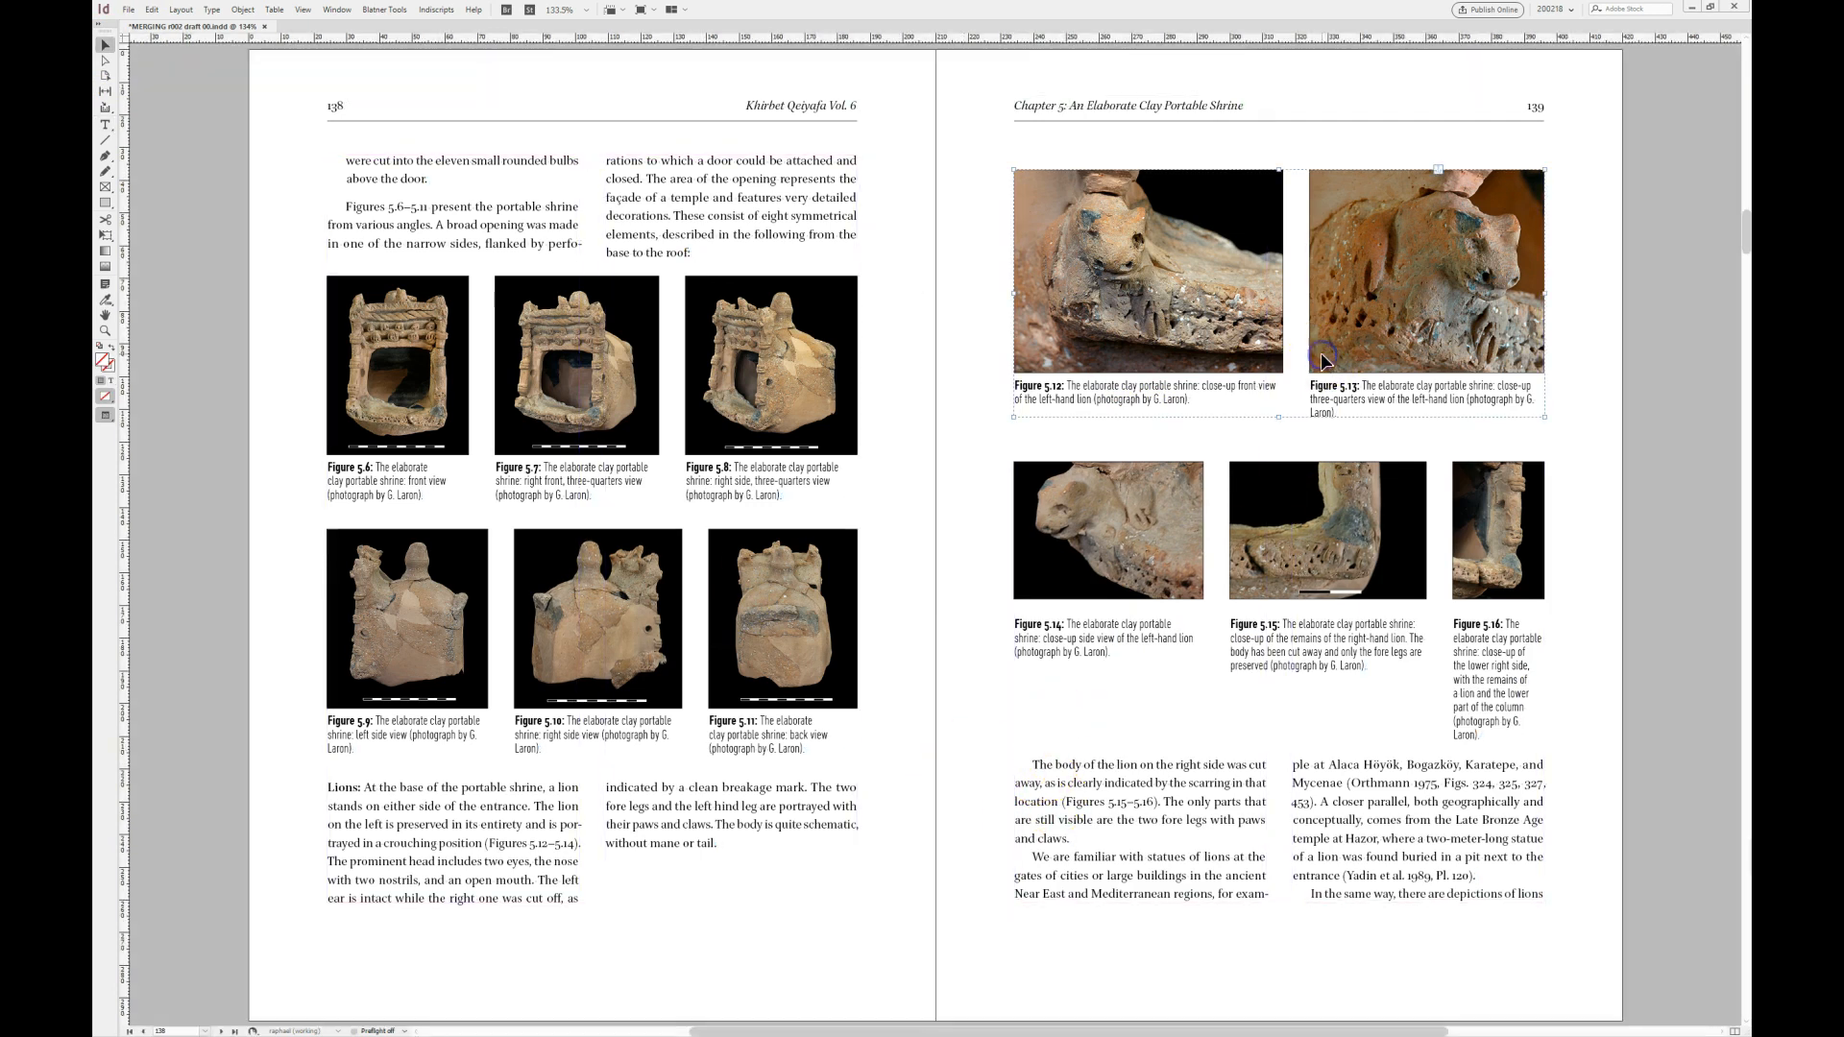
{"action": "key", "text": "ctrl+alt+["}
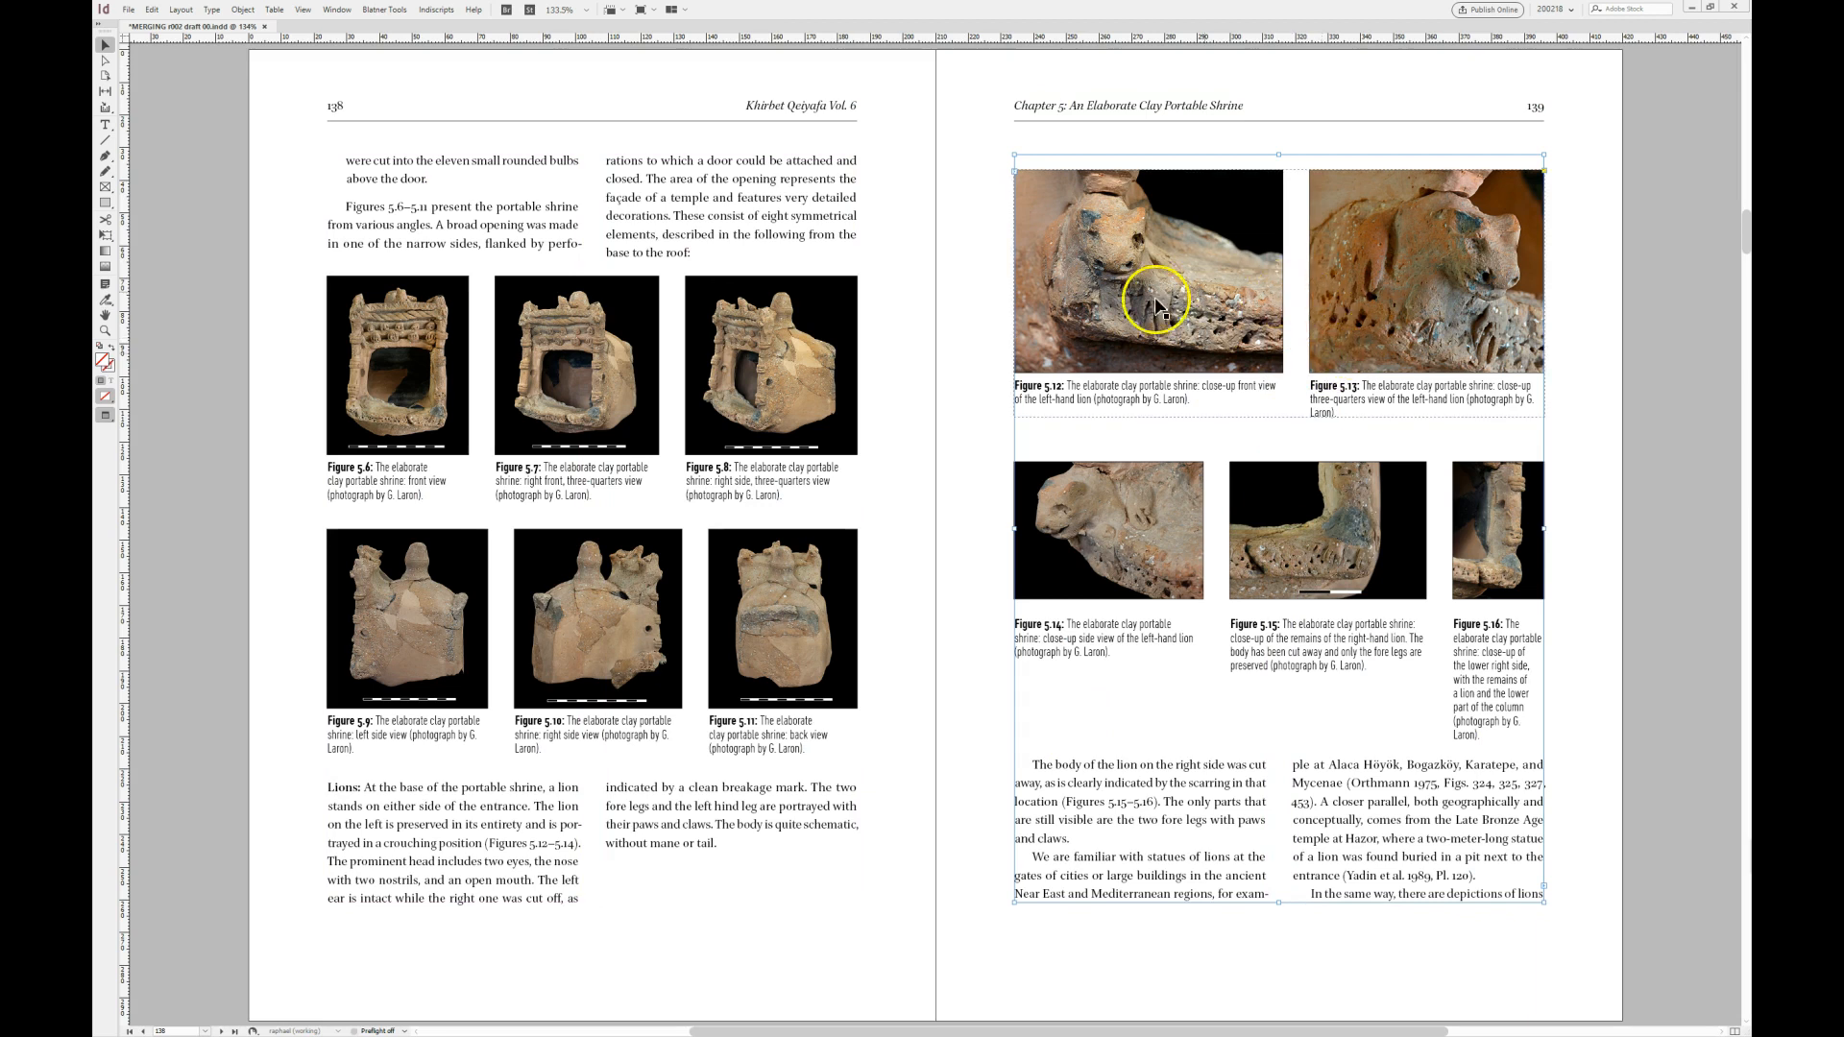
{"action": "left_click", "coordinate": [1141, 308]}
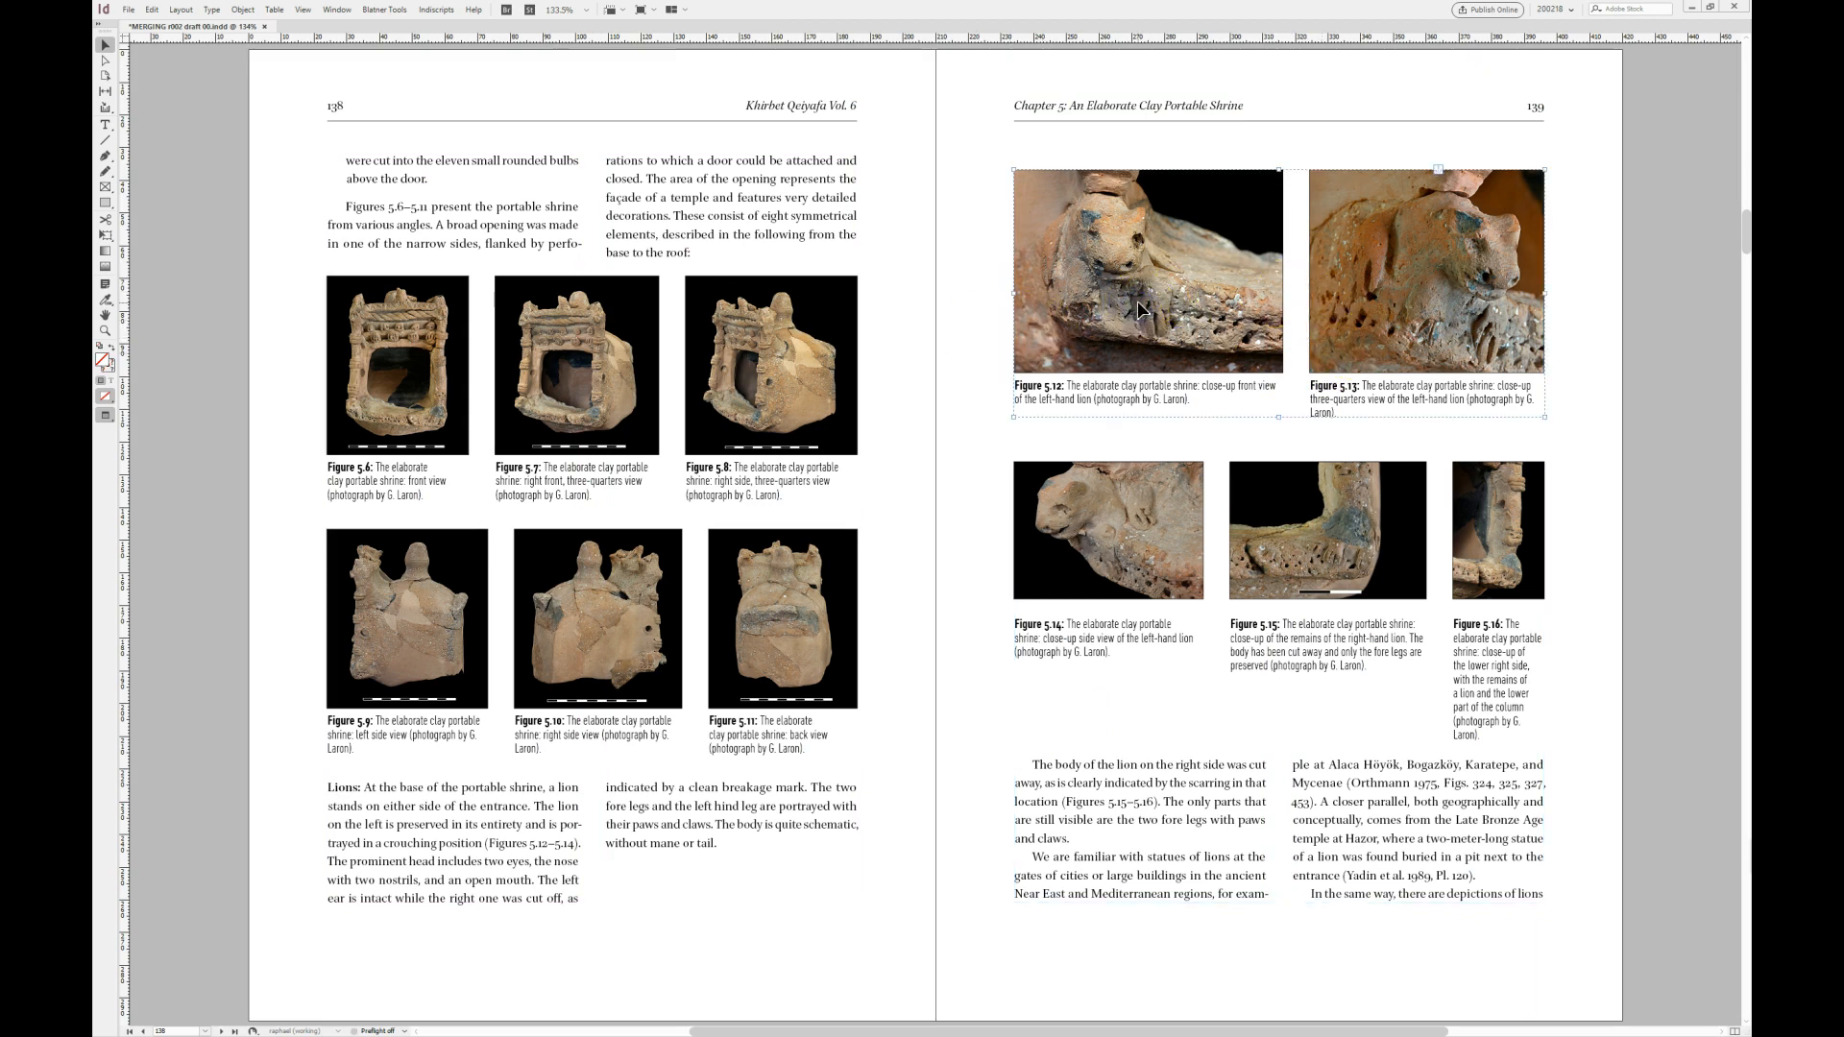
{"action": "key", "text": "ctrl+alt+o"}
{"action": "key", "text": "Up"}
{"action": "key", "text": "Up"}
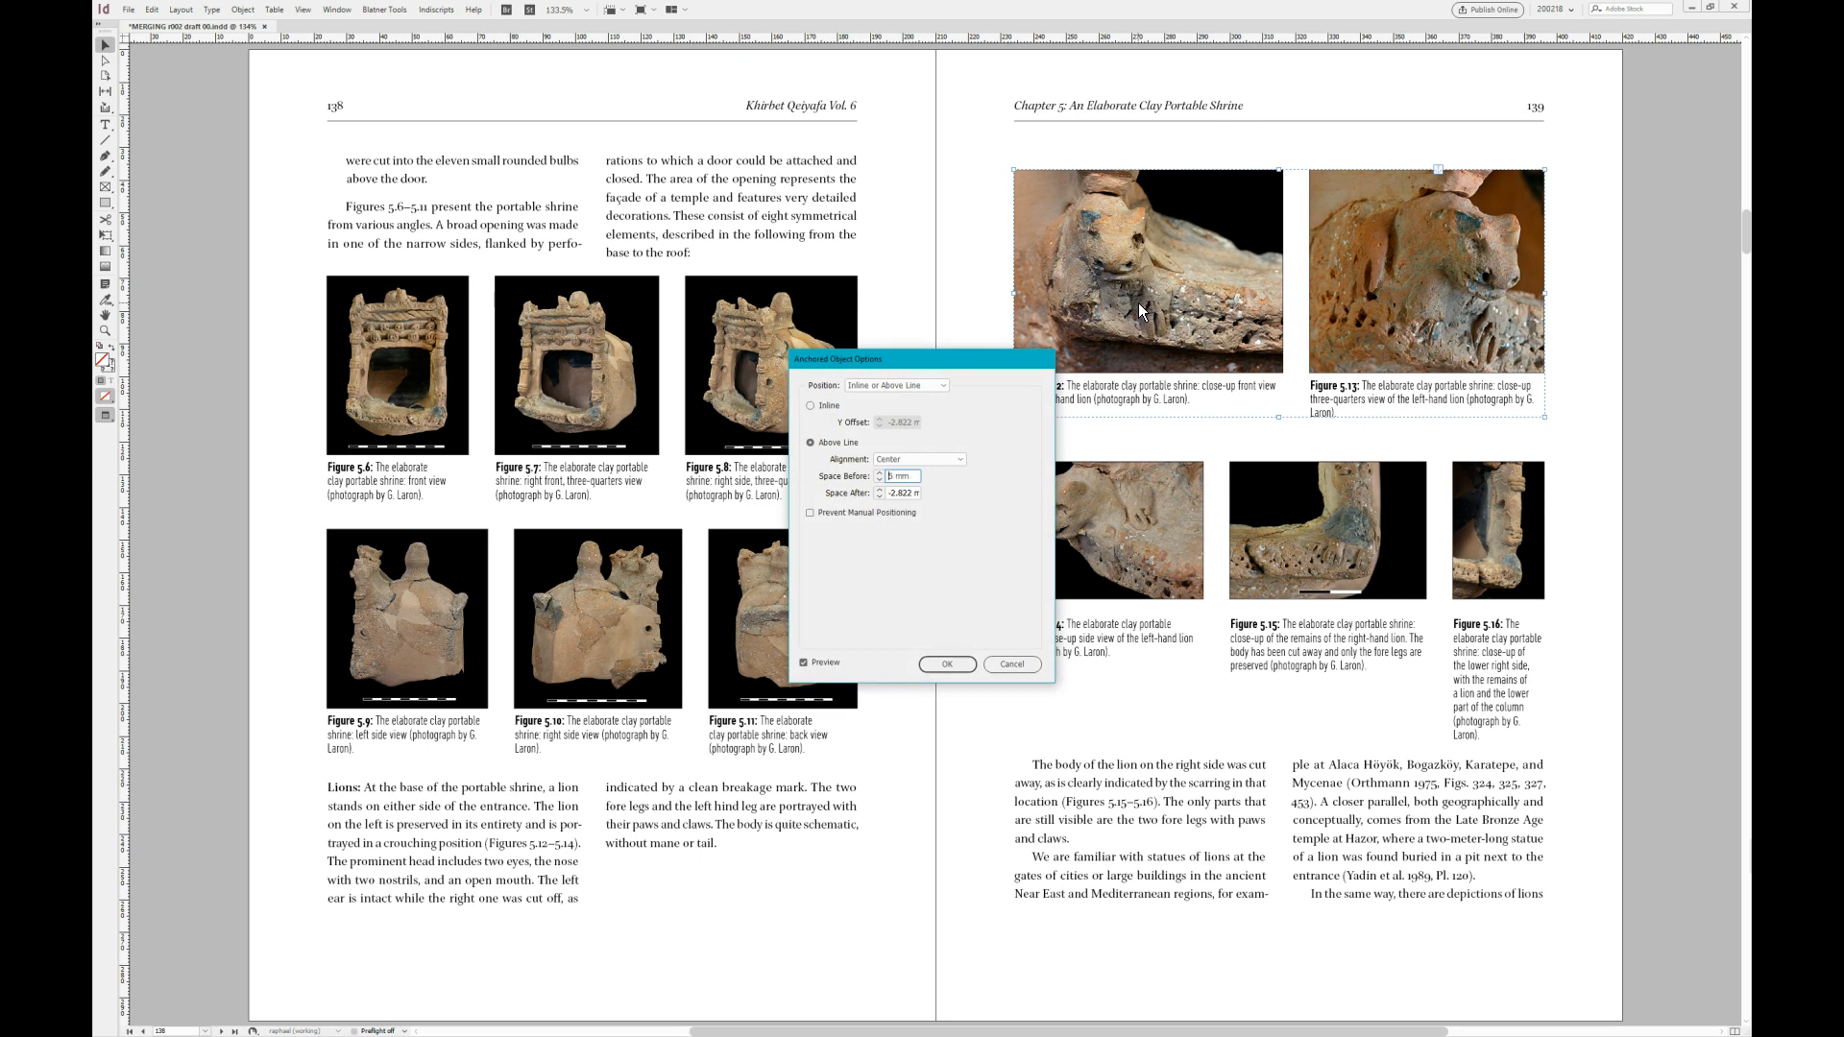
{"action": "key", "text": "Return"}
{"action": "left_click", "coordinate": [948, 628]}
- Review the revised chapter layout from the spread after the merged lion figures back to the opening page and forward to page 138
{"action": "key", "text": "alt+Page_Down"}
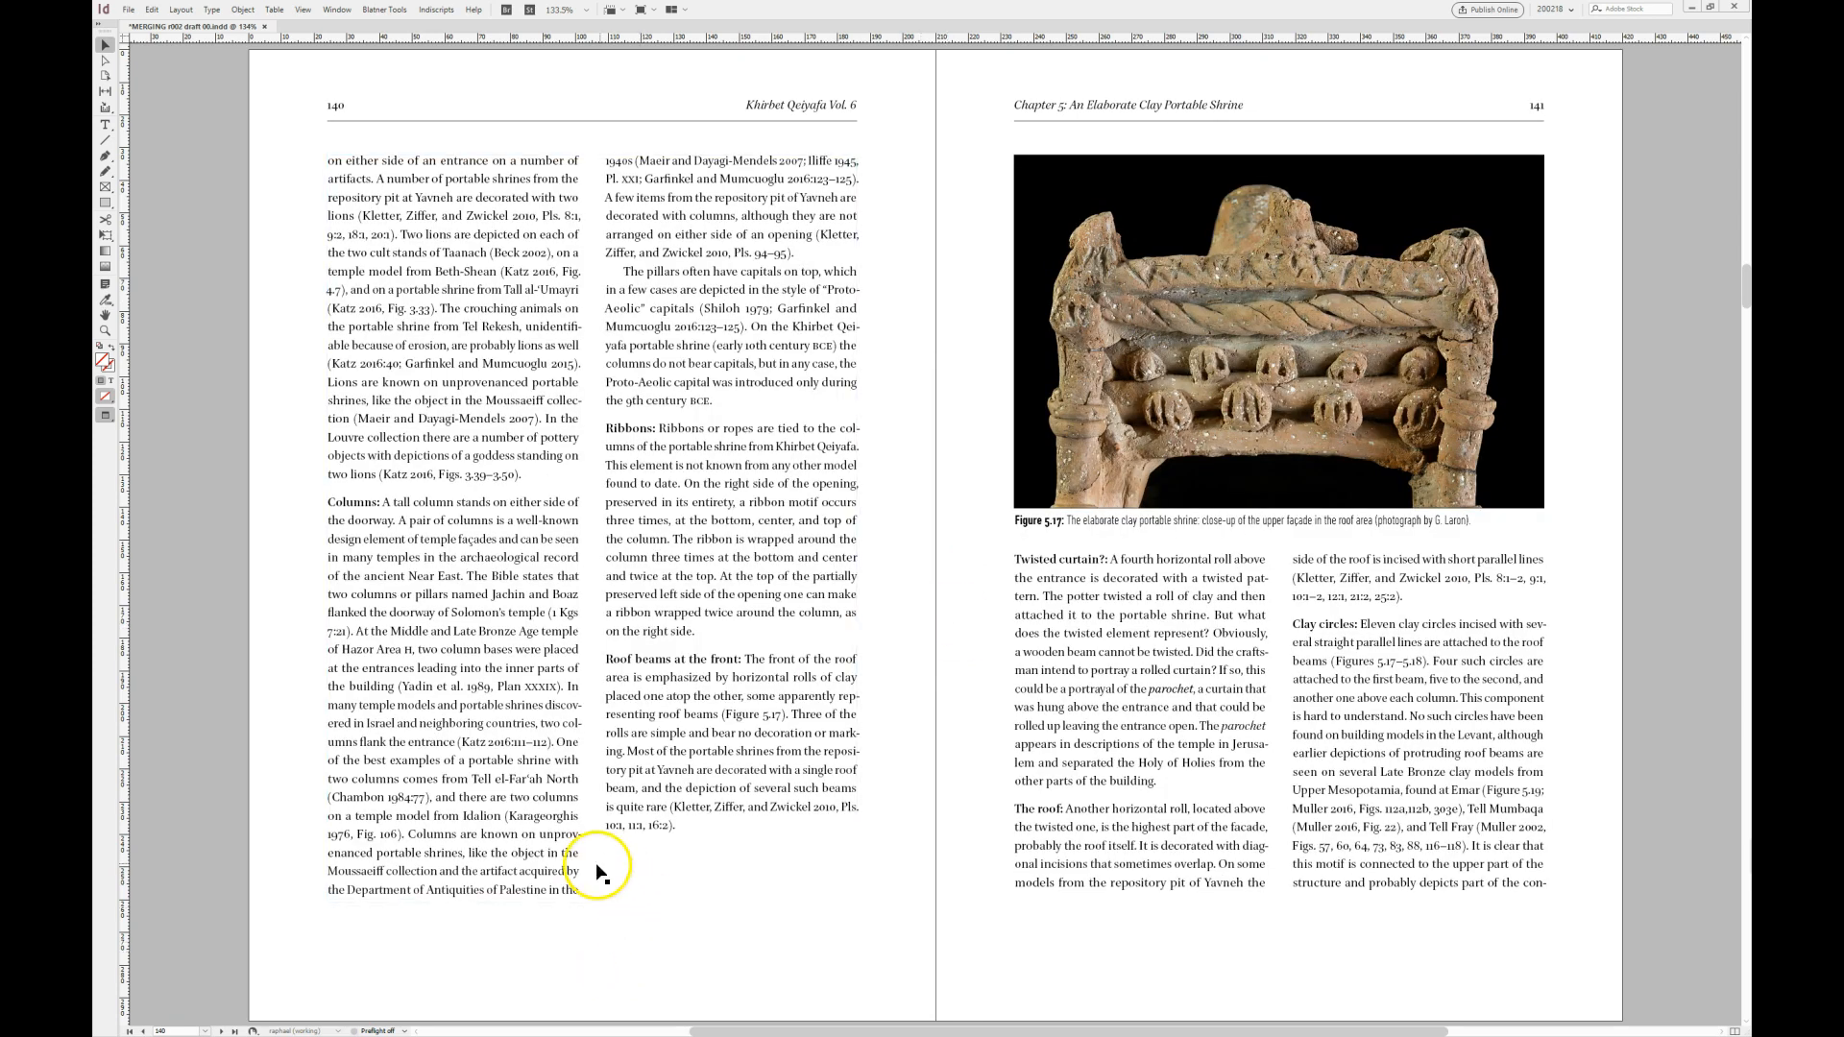
{"action": "key", "text": "alt+Page_Up"}
{"action": "key", "text": "alt+Page_Up"}
{"action": "key", "text": "alt+Page_Up"}
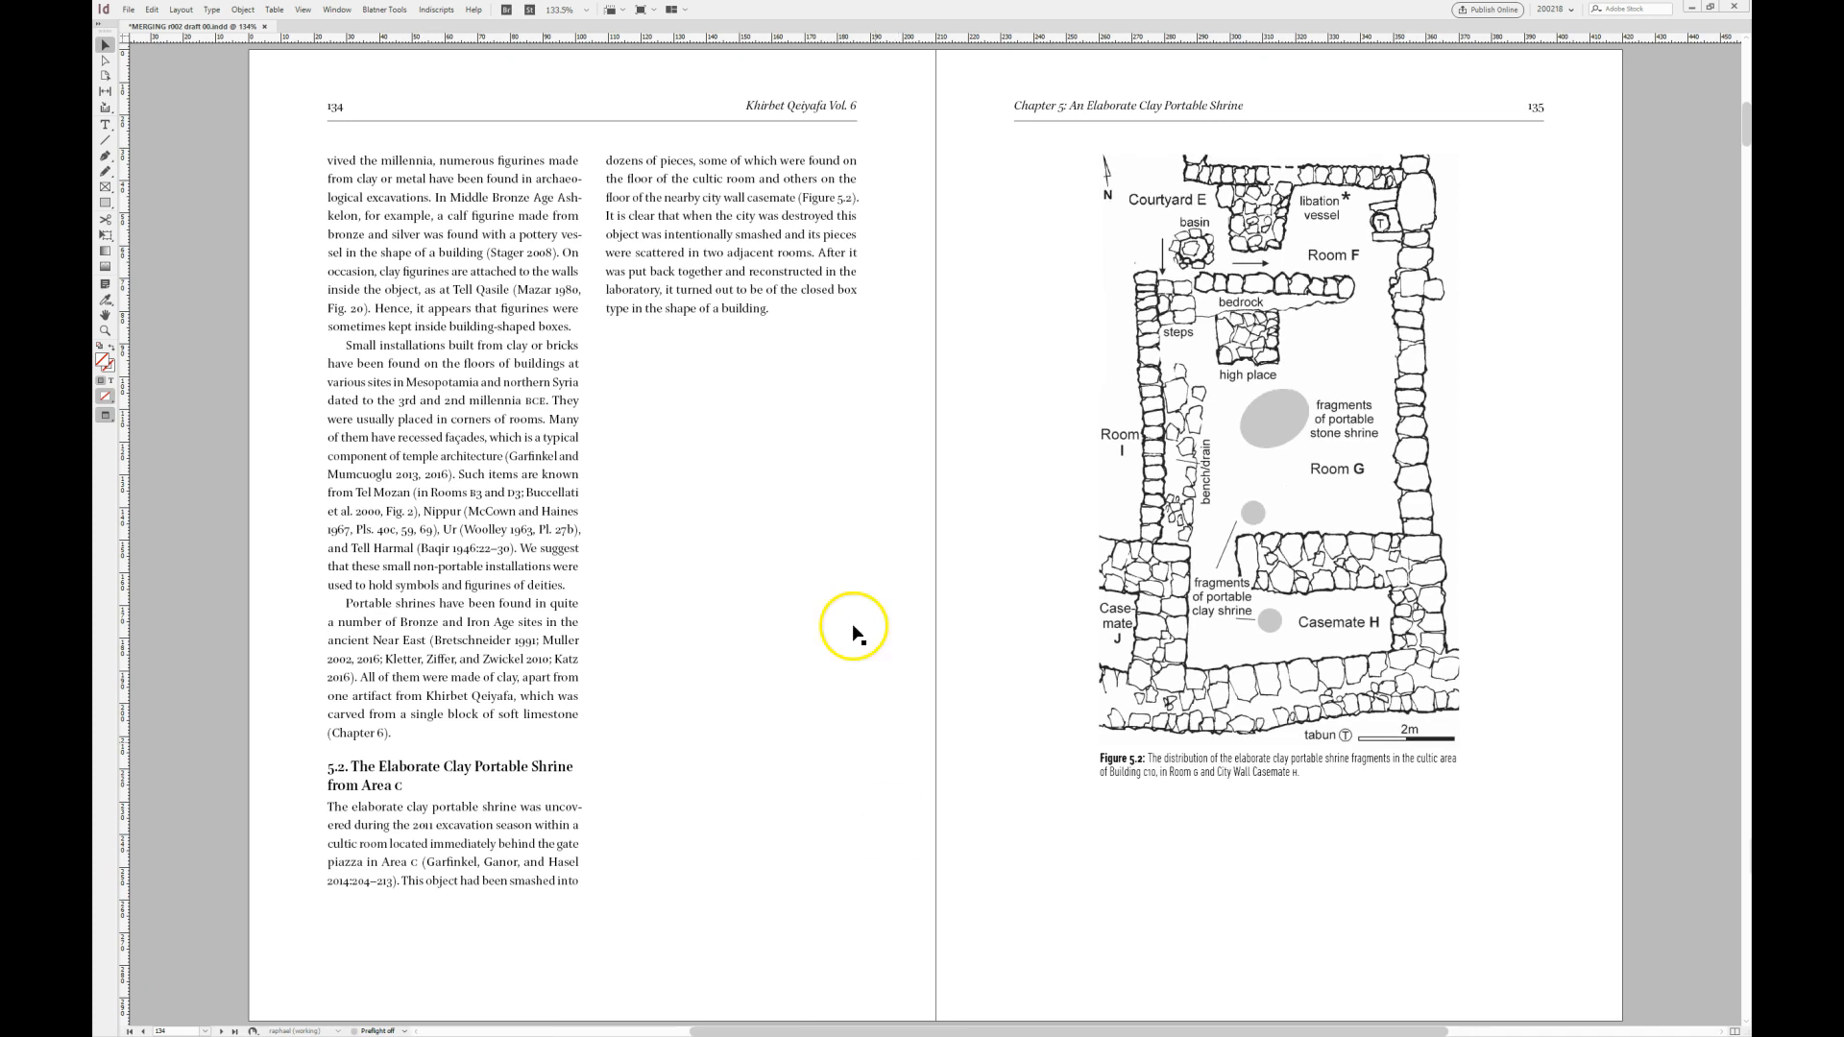
{"action": "key", "text": "alt+Page_Up"}
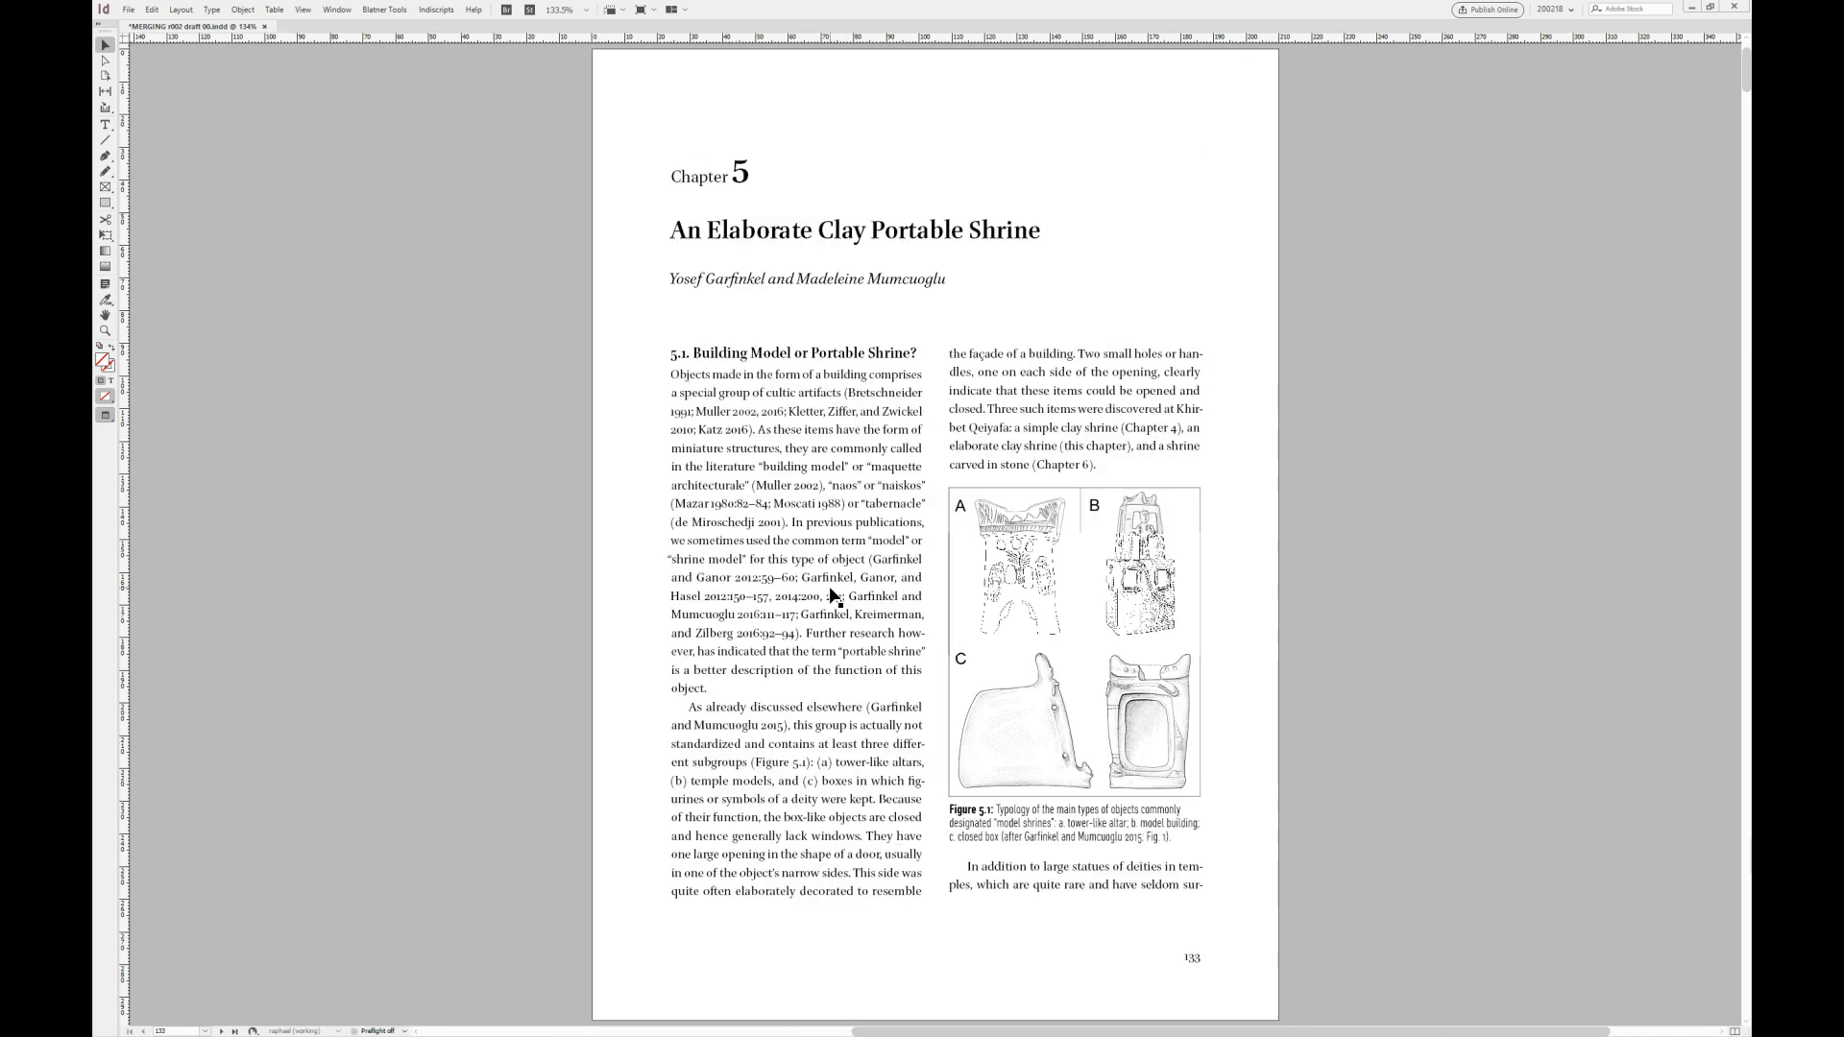
{"action": "left_click", "coordinate": [679, 474]}
{"action": "left_click", "coordinate": [1078, 596]}
{"action": "key", "text": "alt+Page_Down"}
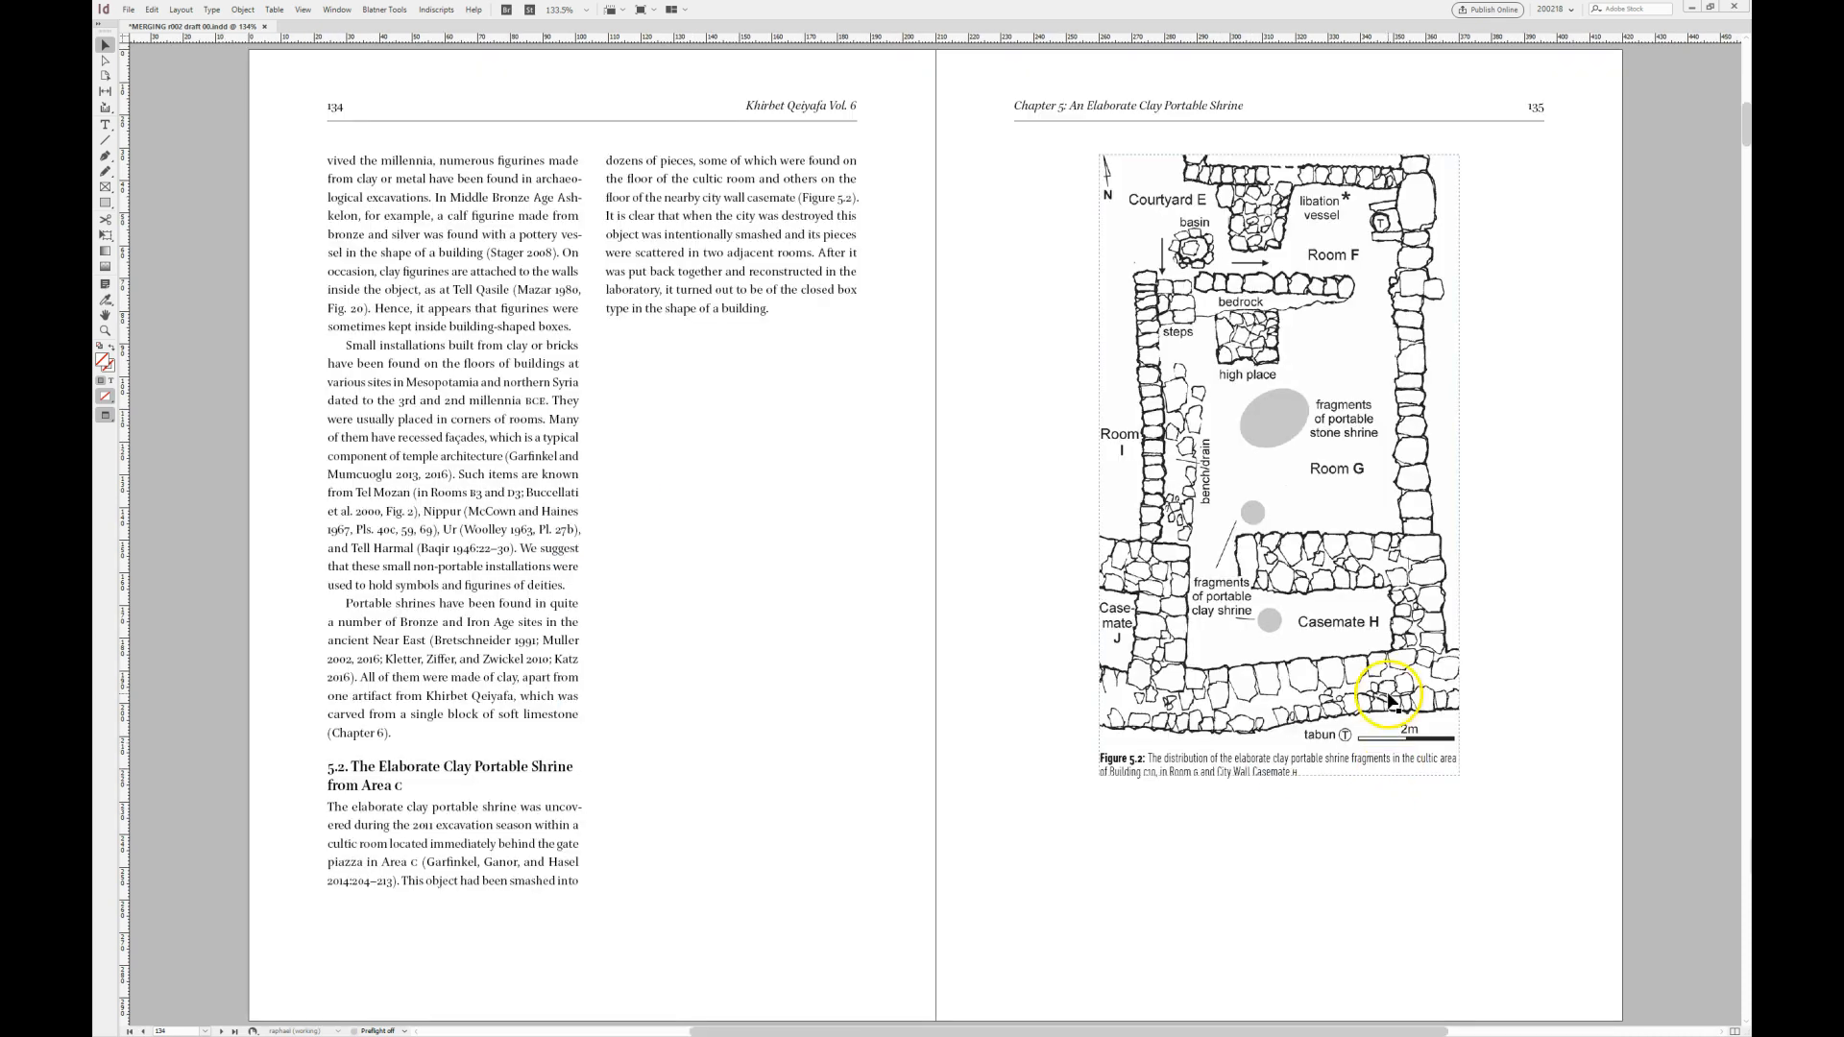
{"action": "key", "text": "alt+Page_Down"}
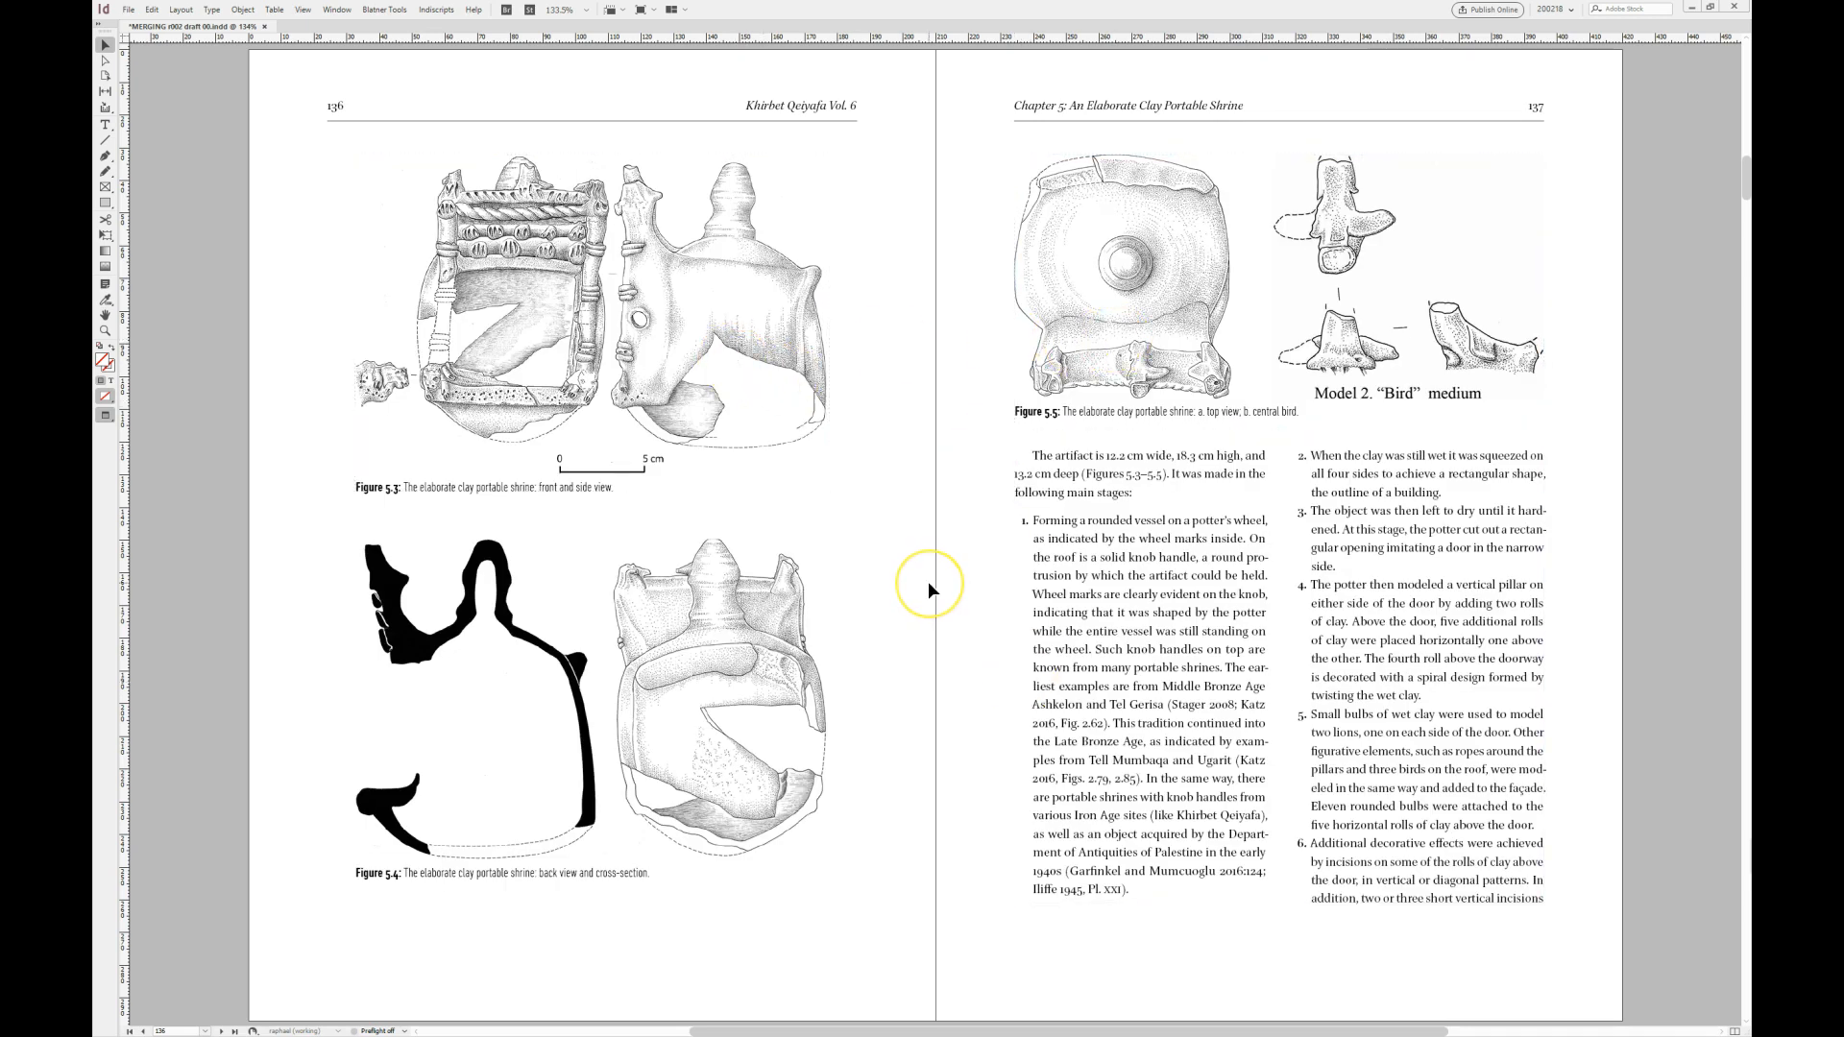
{"action": "key", "text": "alt+Page_Down"}
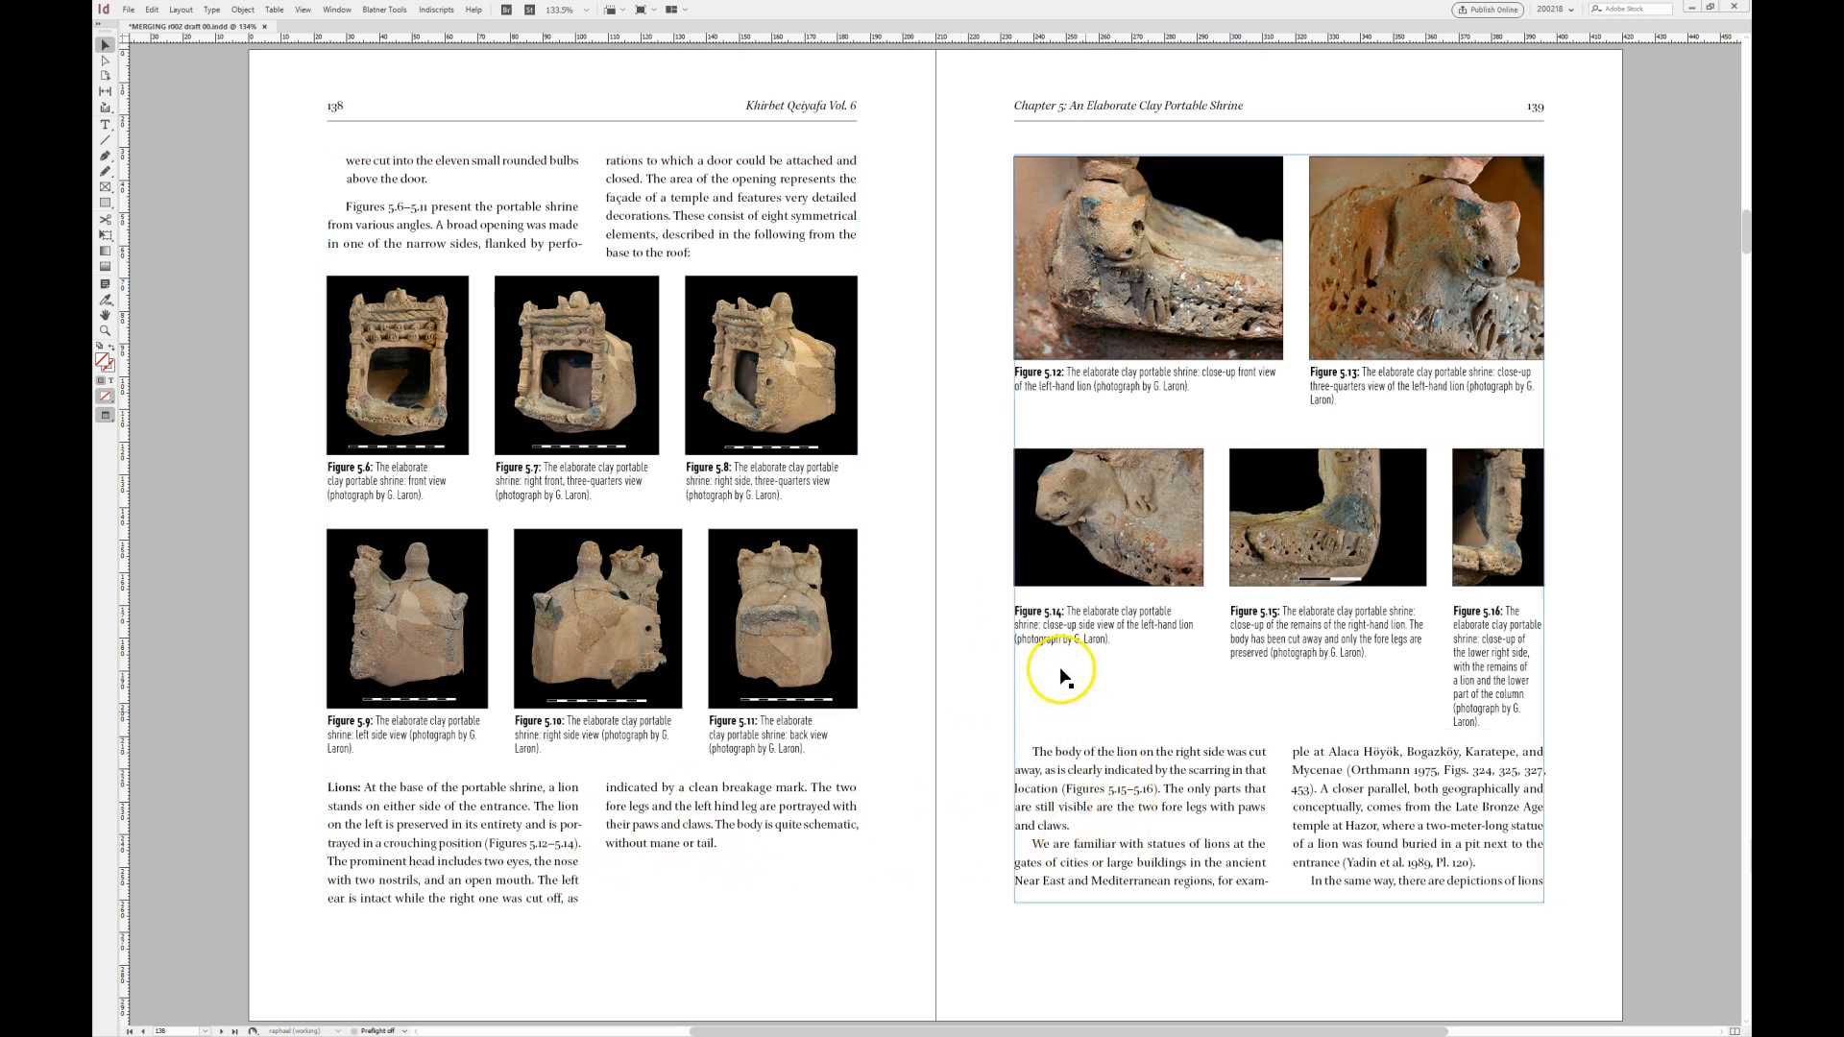
- Examine the merged figure rows on pages 138 and 139, including the caption layout of Figures 5.14–5.16
{"action": "left_click", "coordinate": [623, 352]}
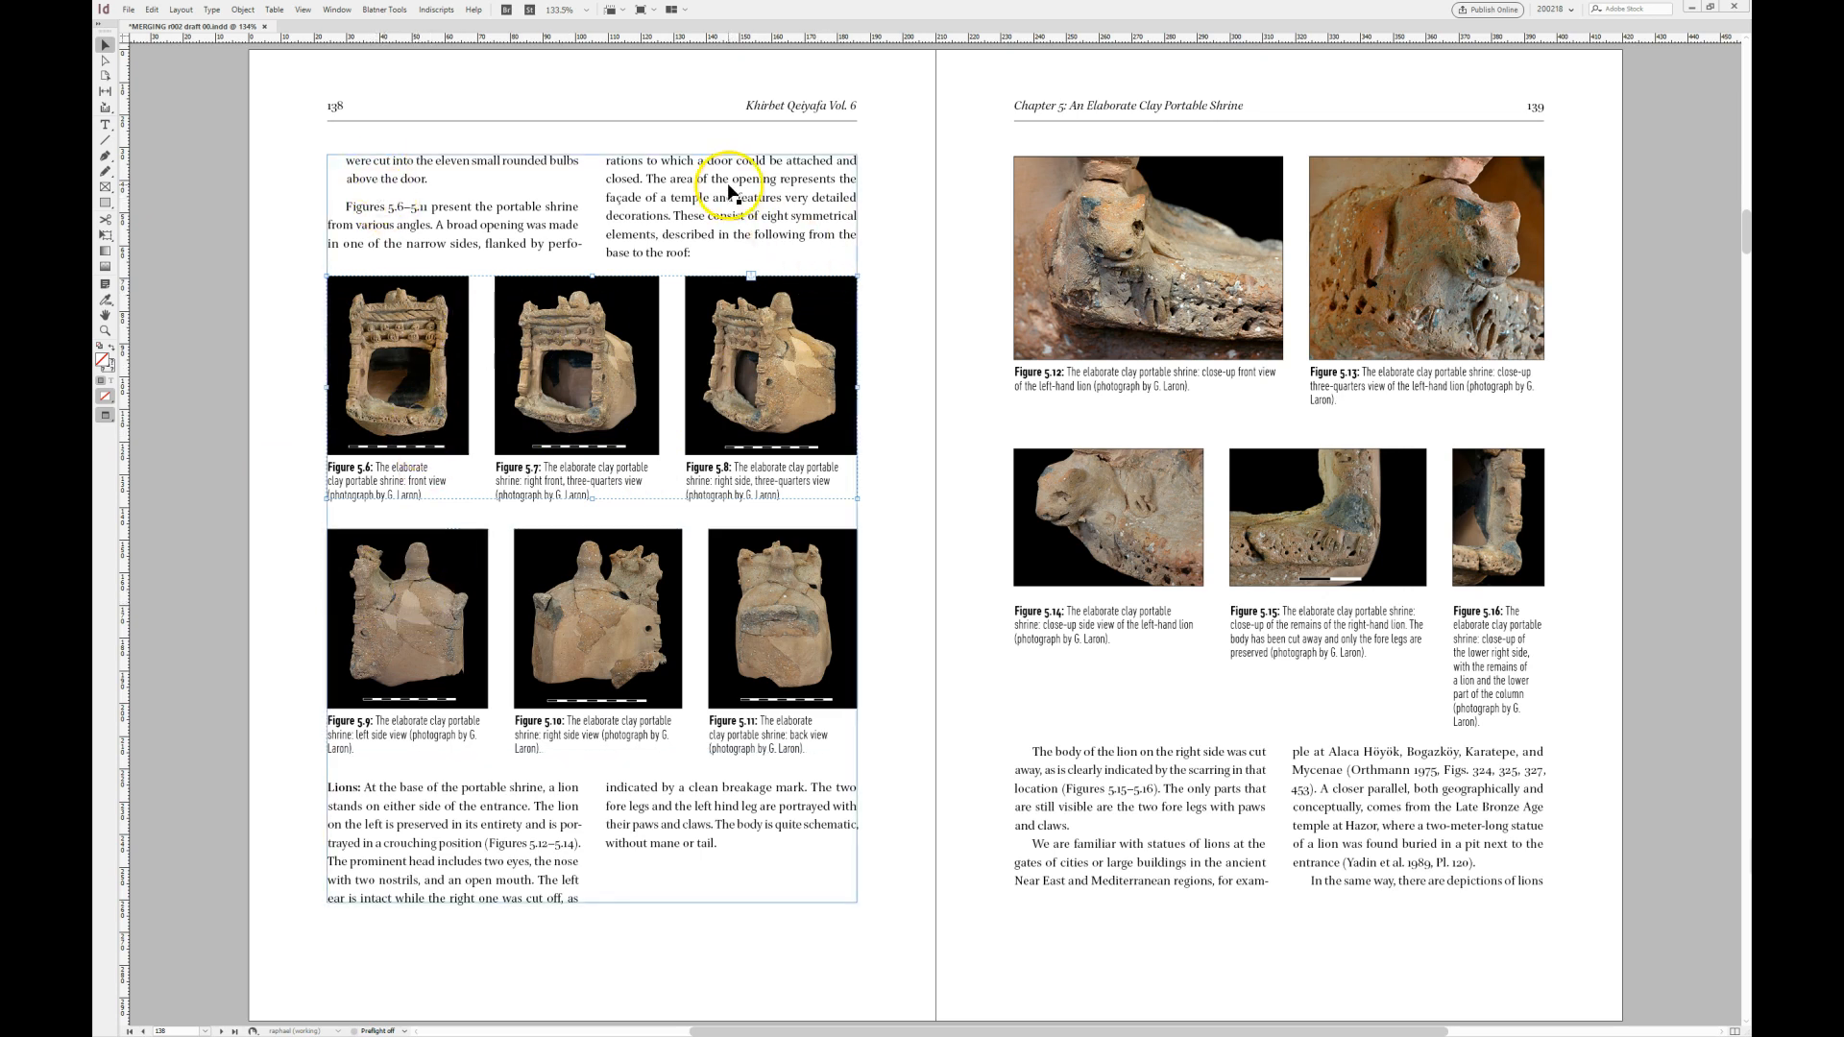
{"action": "left_click", "coordinate": [1067, 793]}
{"action": "left_click", "coordinate": [943, 821]}
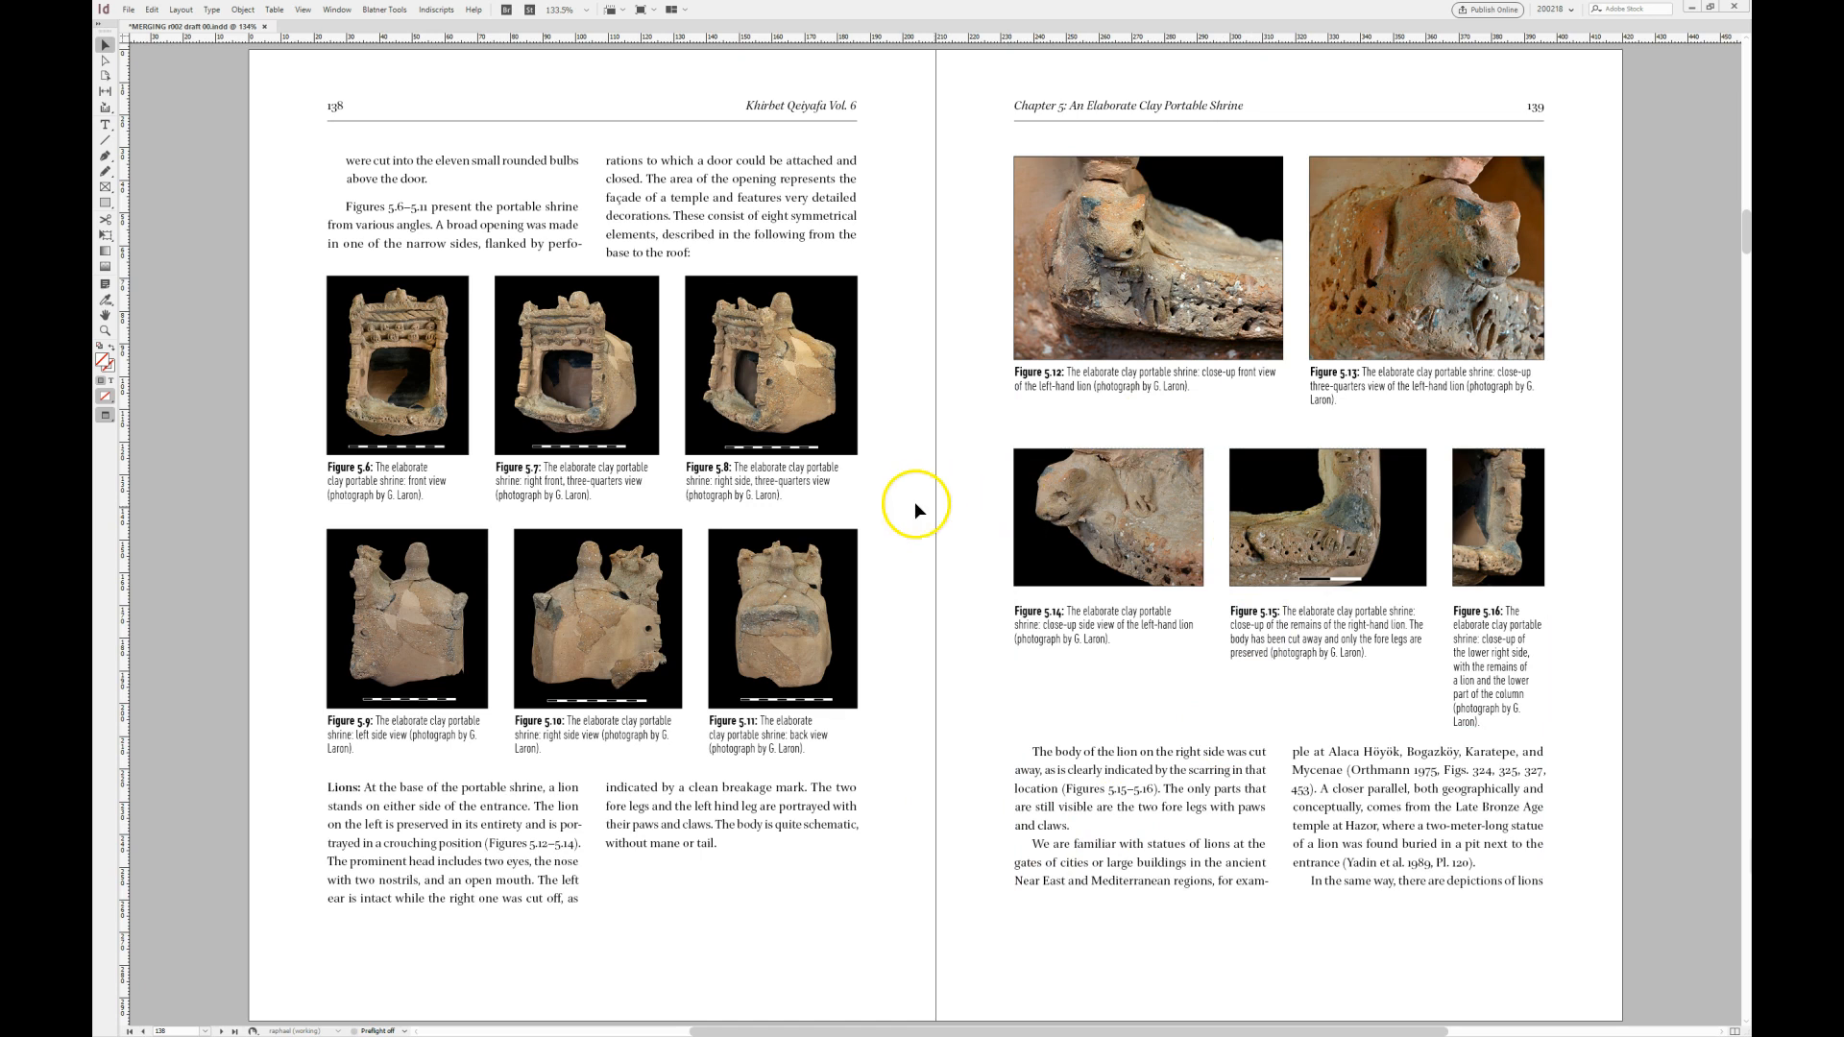
{"action": "left_click", "coordinate": [1476, 580]}
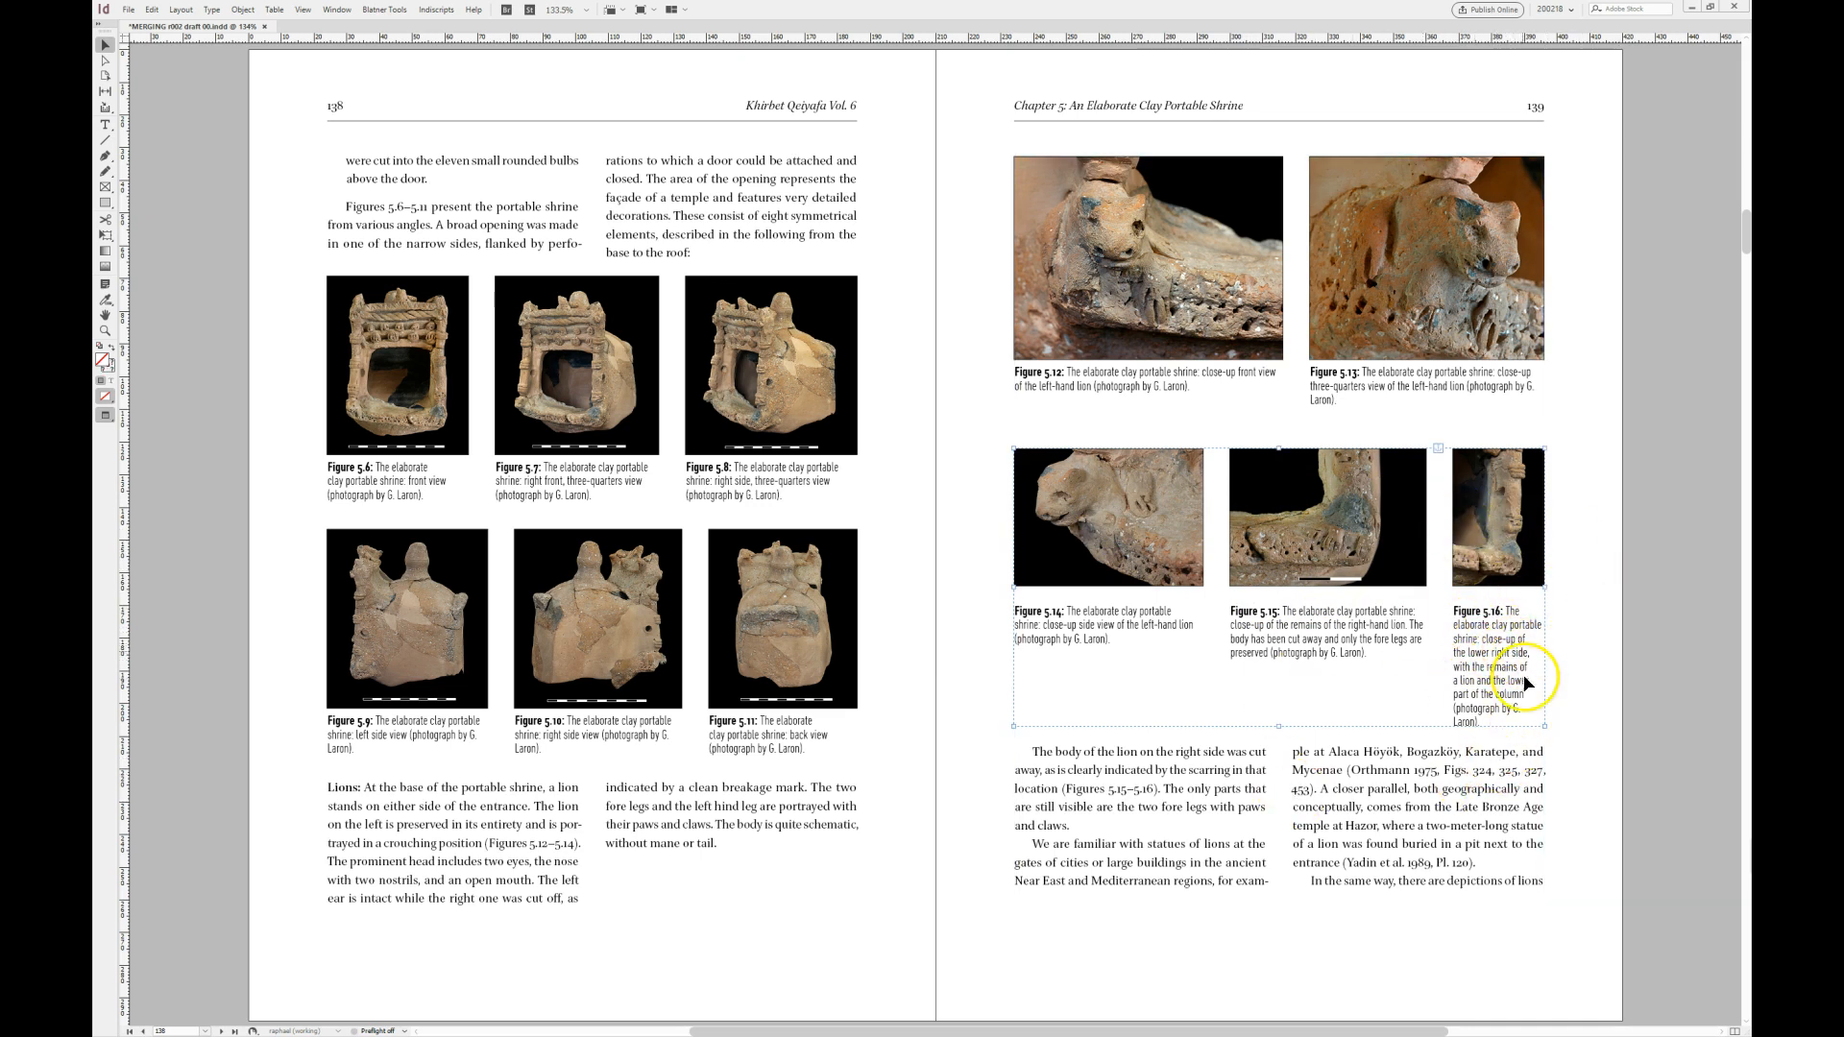
{"action": "left_click", "coordinate": [1579, 721]}
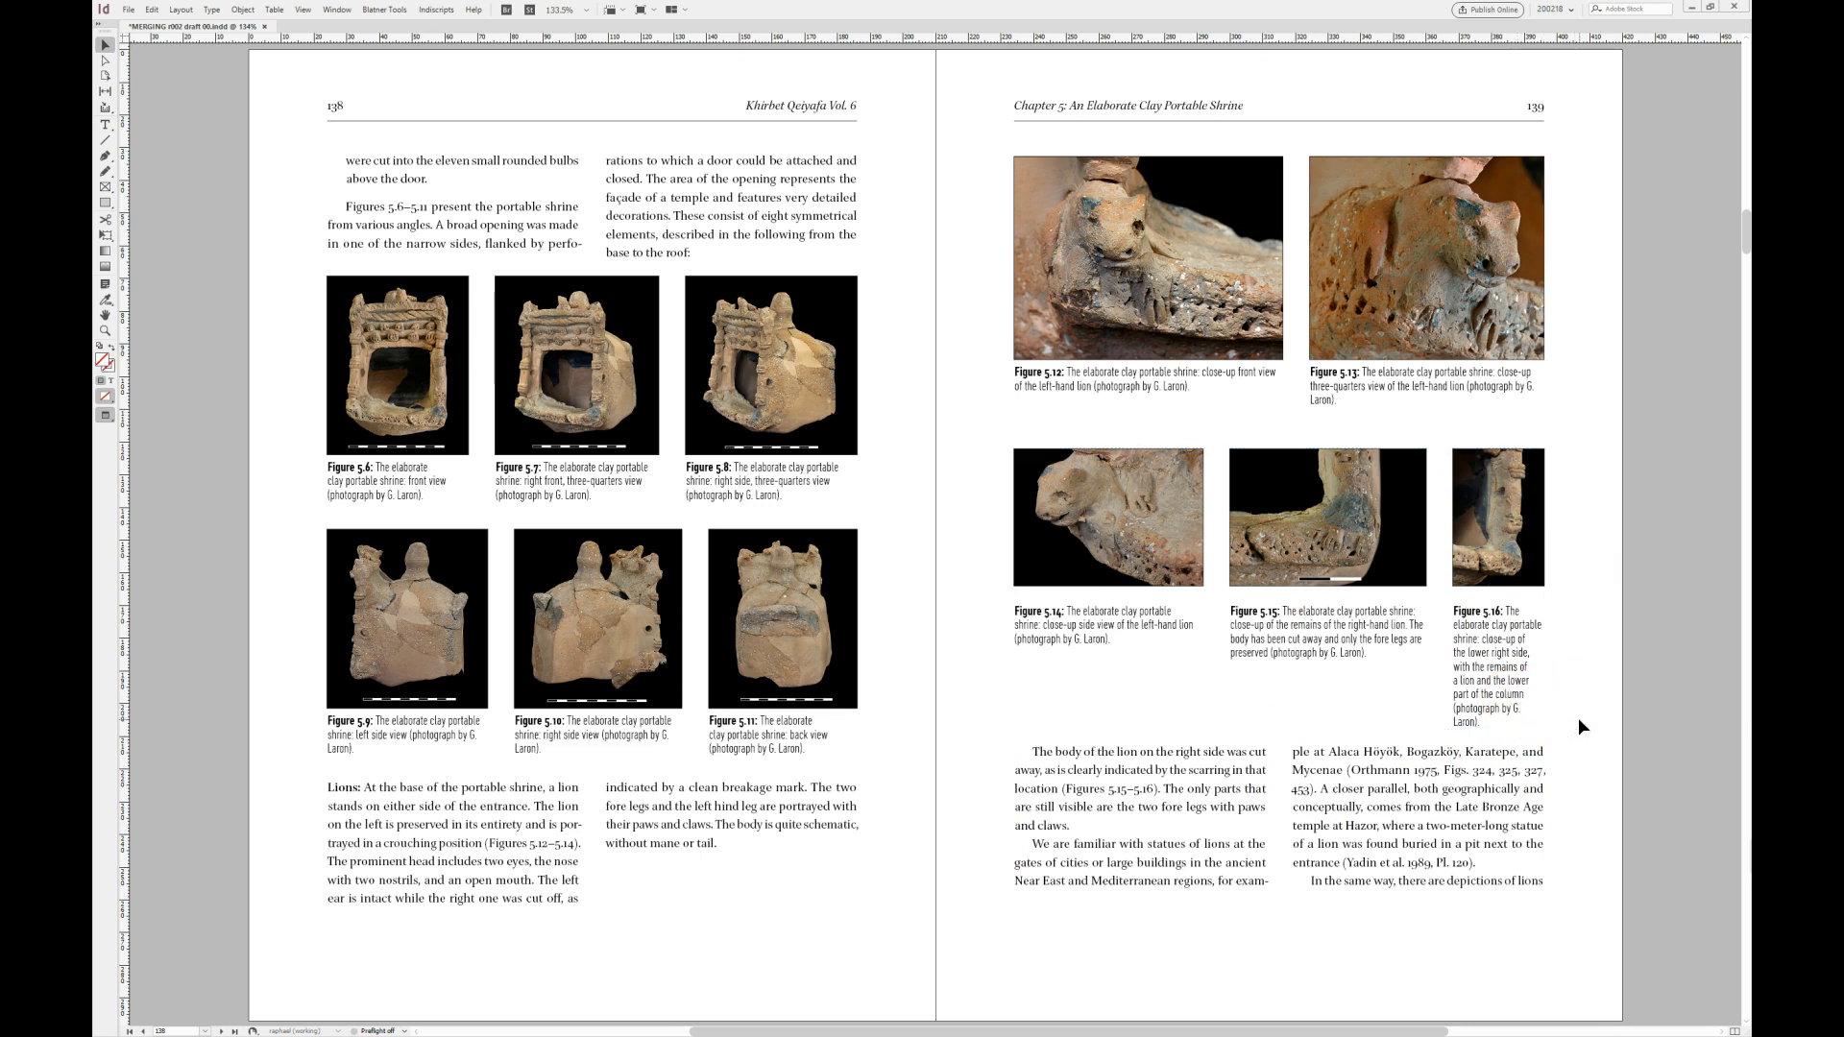
{"action": "left_click", "coordinate": [1353, 489]}
{"action": "left_click", "coordinate": [898, 746]}
{"action": "left_click", "coordinate": [760, 634]}
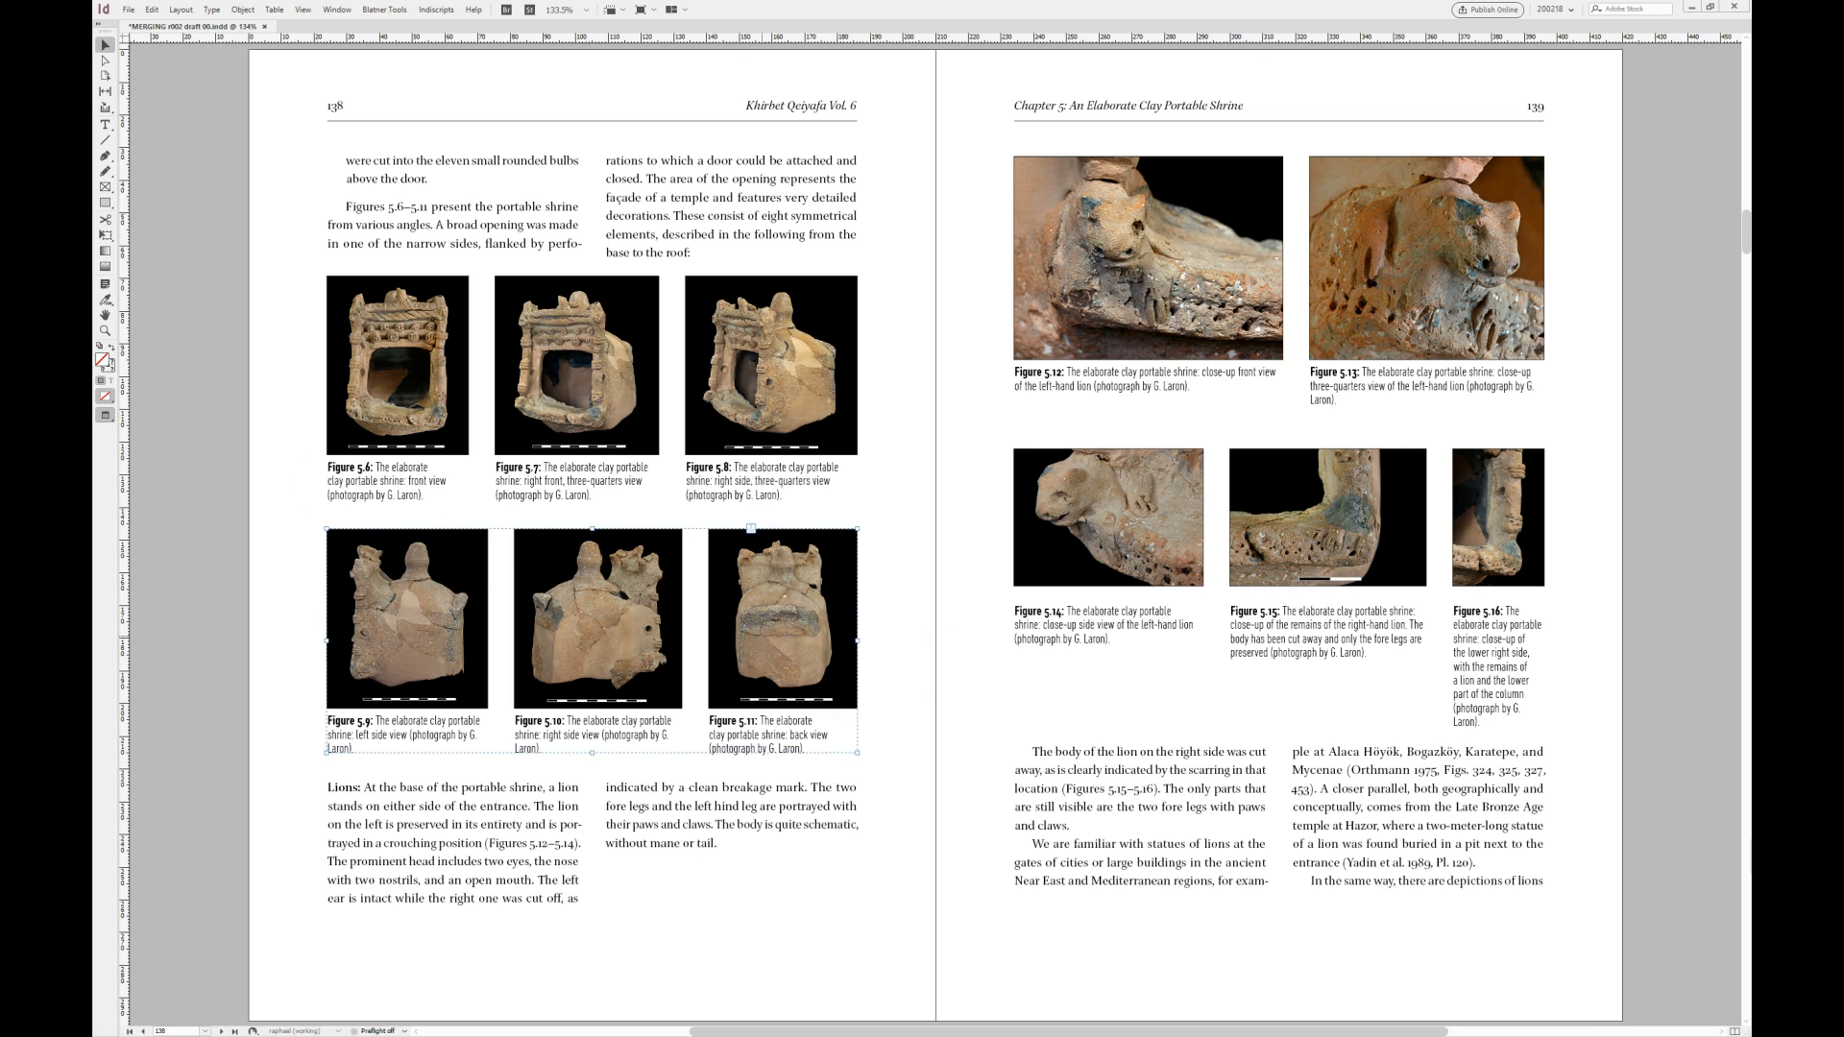
{"action": "key", "text": "ctrl+alt+m"}
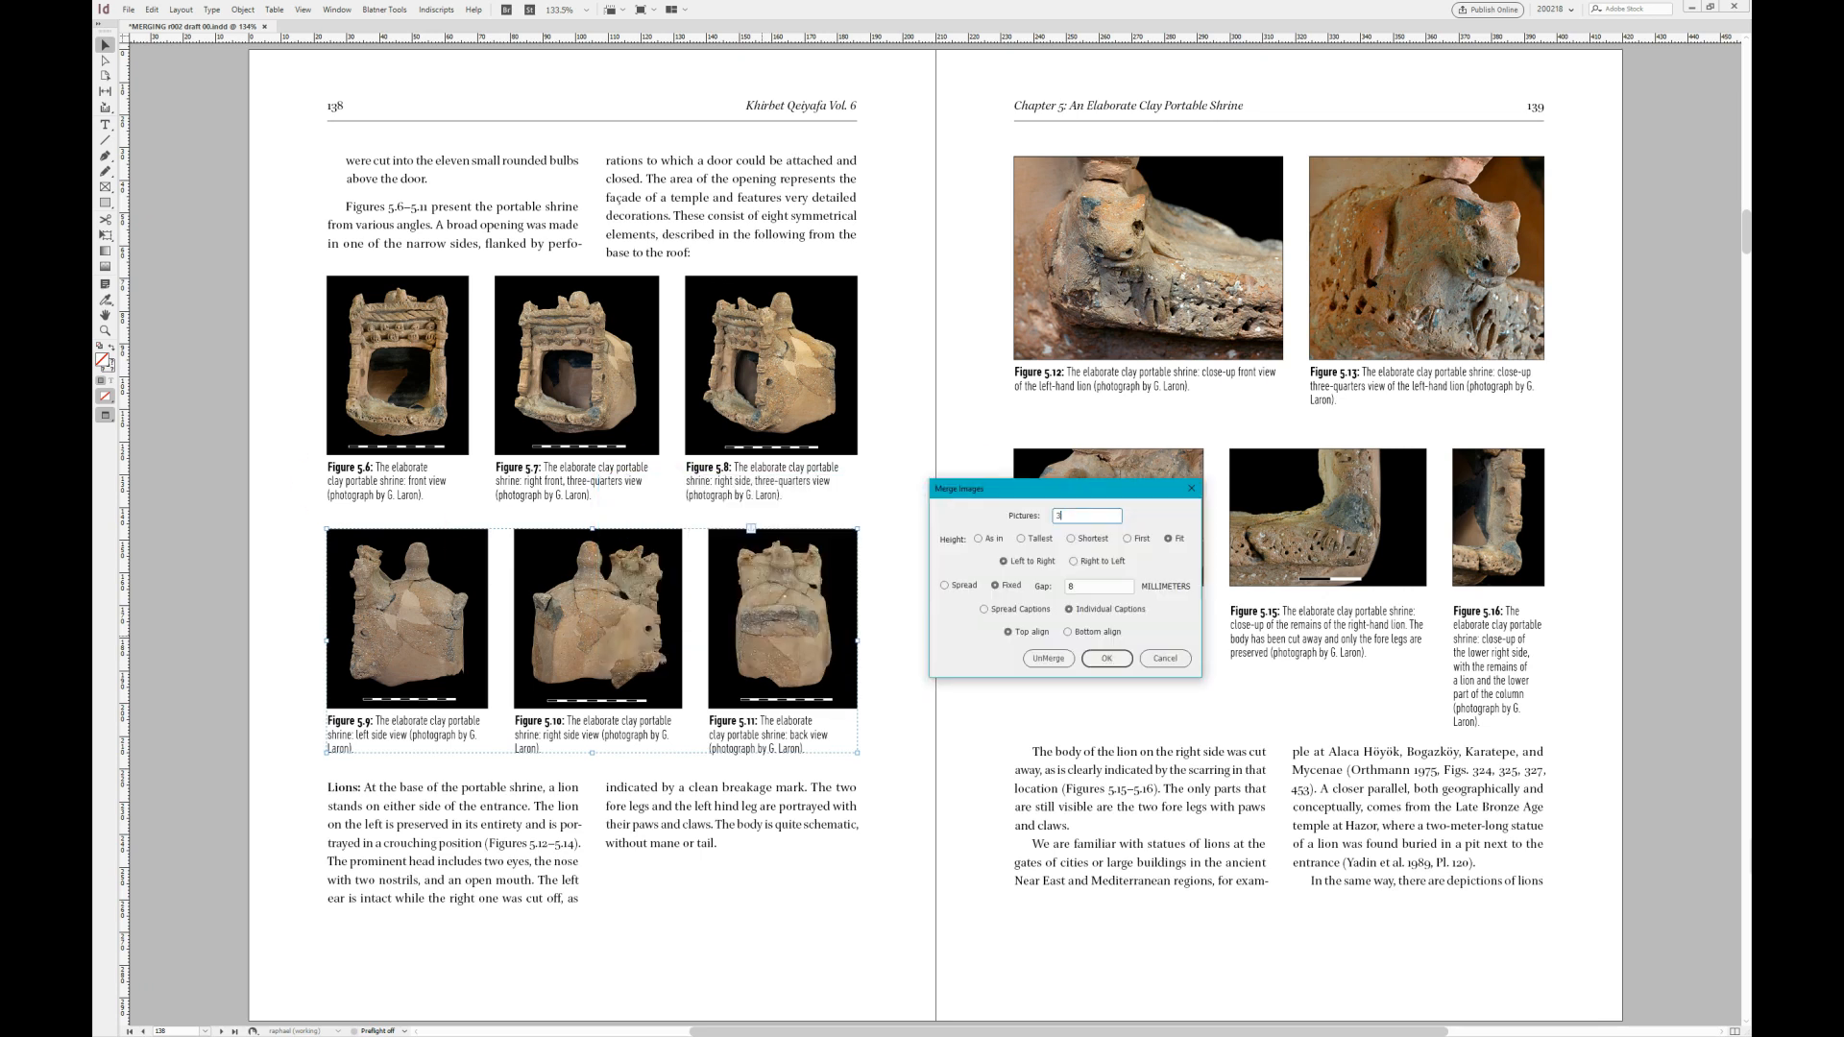
{"action": "left_click_drag", "start_coordinate": [1099, 488], "coordinate": [1033, 320]}
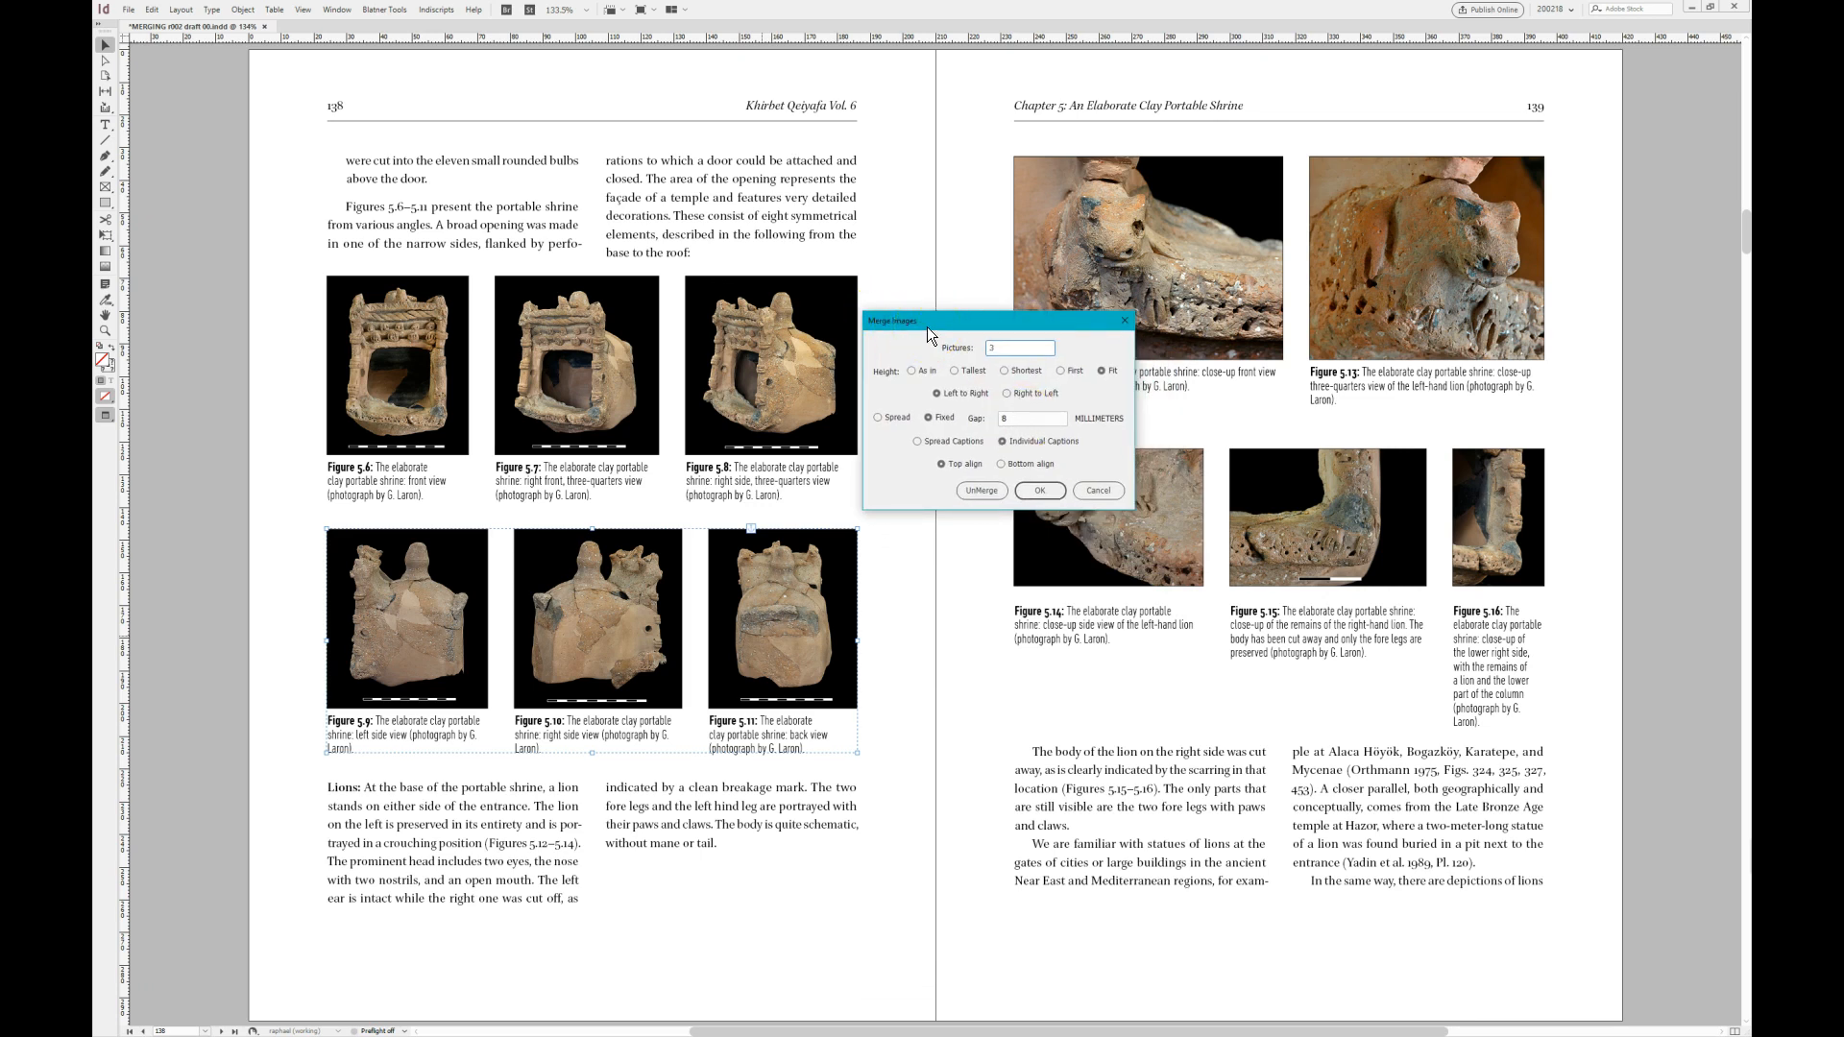
{"action": "mouse_move", "coordinate": [928, 334]}
{"action": "left_mouse_down"}
{"action": "mouse_move", "coordinate": [1112, 445]}
{"action": "mouse_move", "coordinate": [891, 354]}
{"action": "mouse_move", "coordinate": [999, 386]}
{"action": "mouse_move", "coordinate": [885, 370]}
{"action": "mouse_move", "coordinate": [975, 302]}
{"action": "mouse_move", "coordinate": [1056, 341]}
{"action": "mouse_move", "coordinate": [914, 315]}
{"action": "left_mouse_up"}
{"action": "type", "text": "3"}
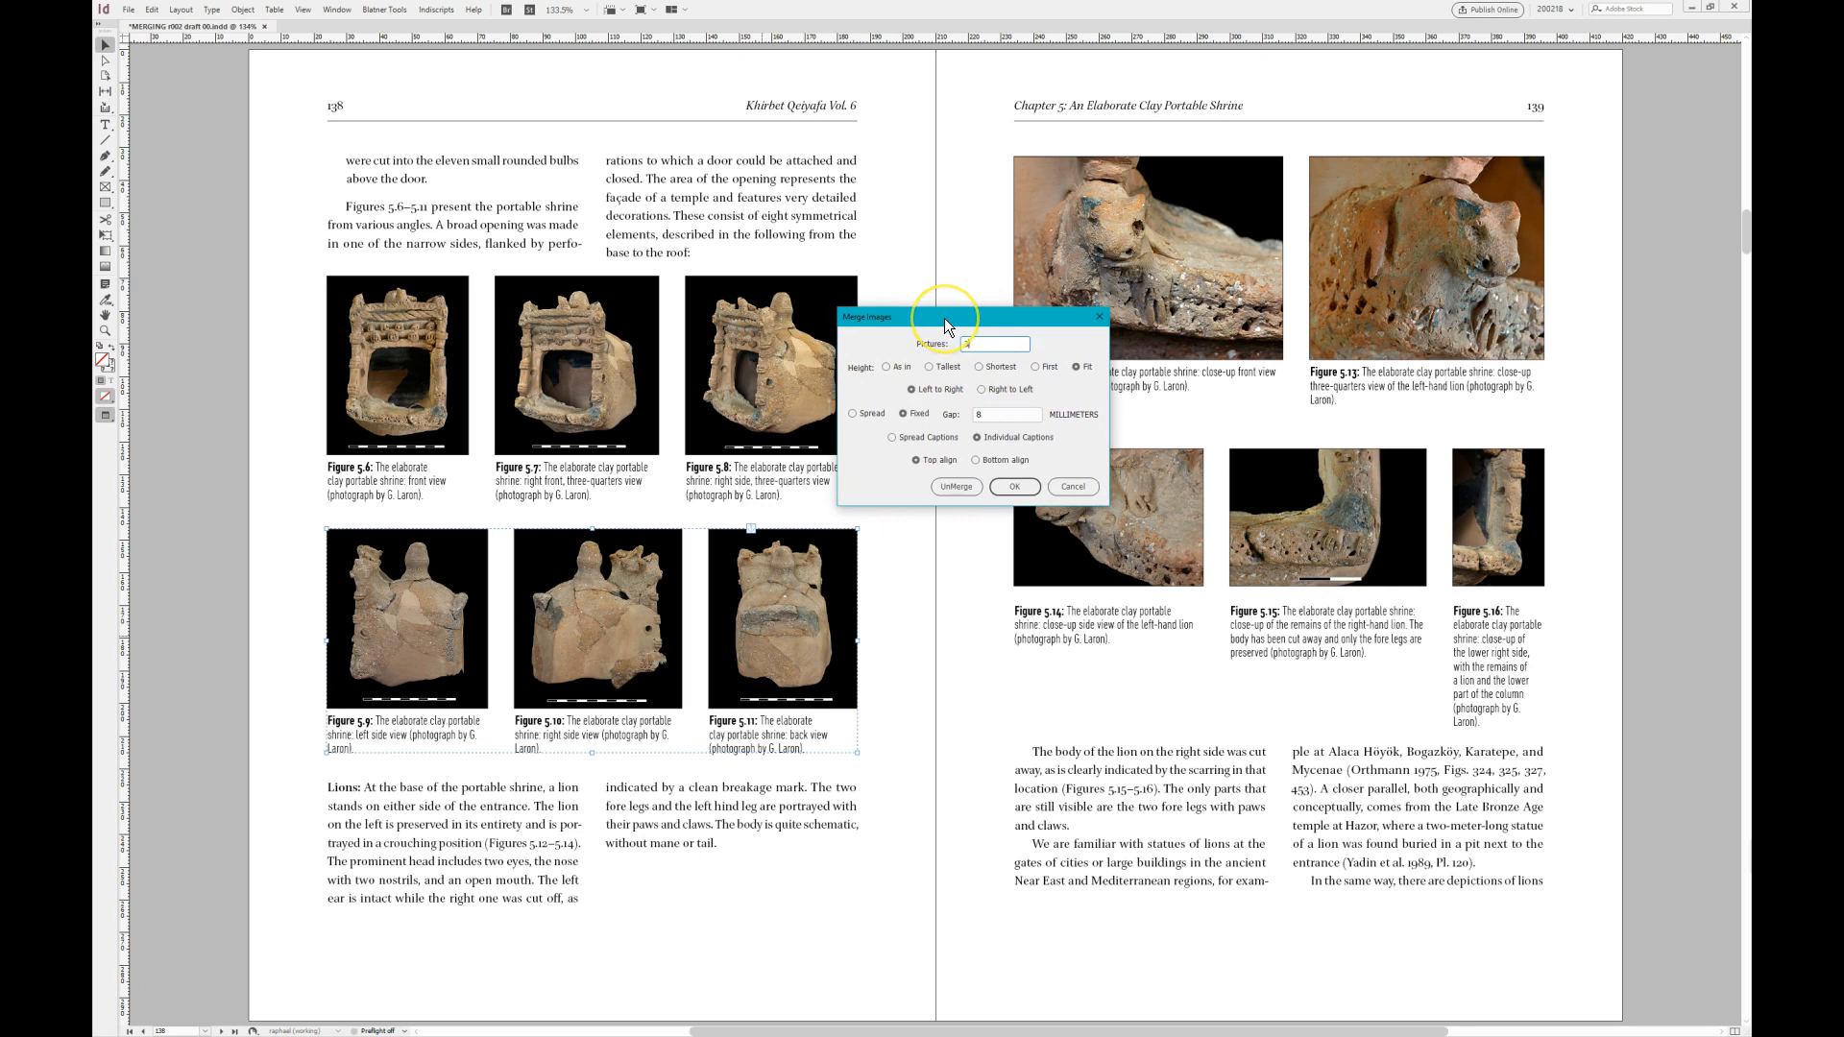
{"action": "mouse_move", "coordinate": [945, 325]}
{"action": "left_mouse_down"}
{"action": "mouse_move", "coordinate": [1017, 371]}
{"action": "mouse_move", "coordinate": [960, 338]}
{"action": "left_mouse_up"}
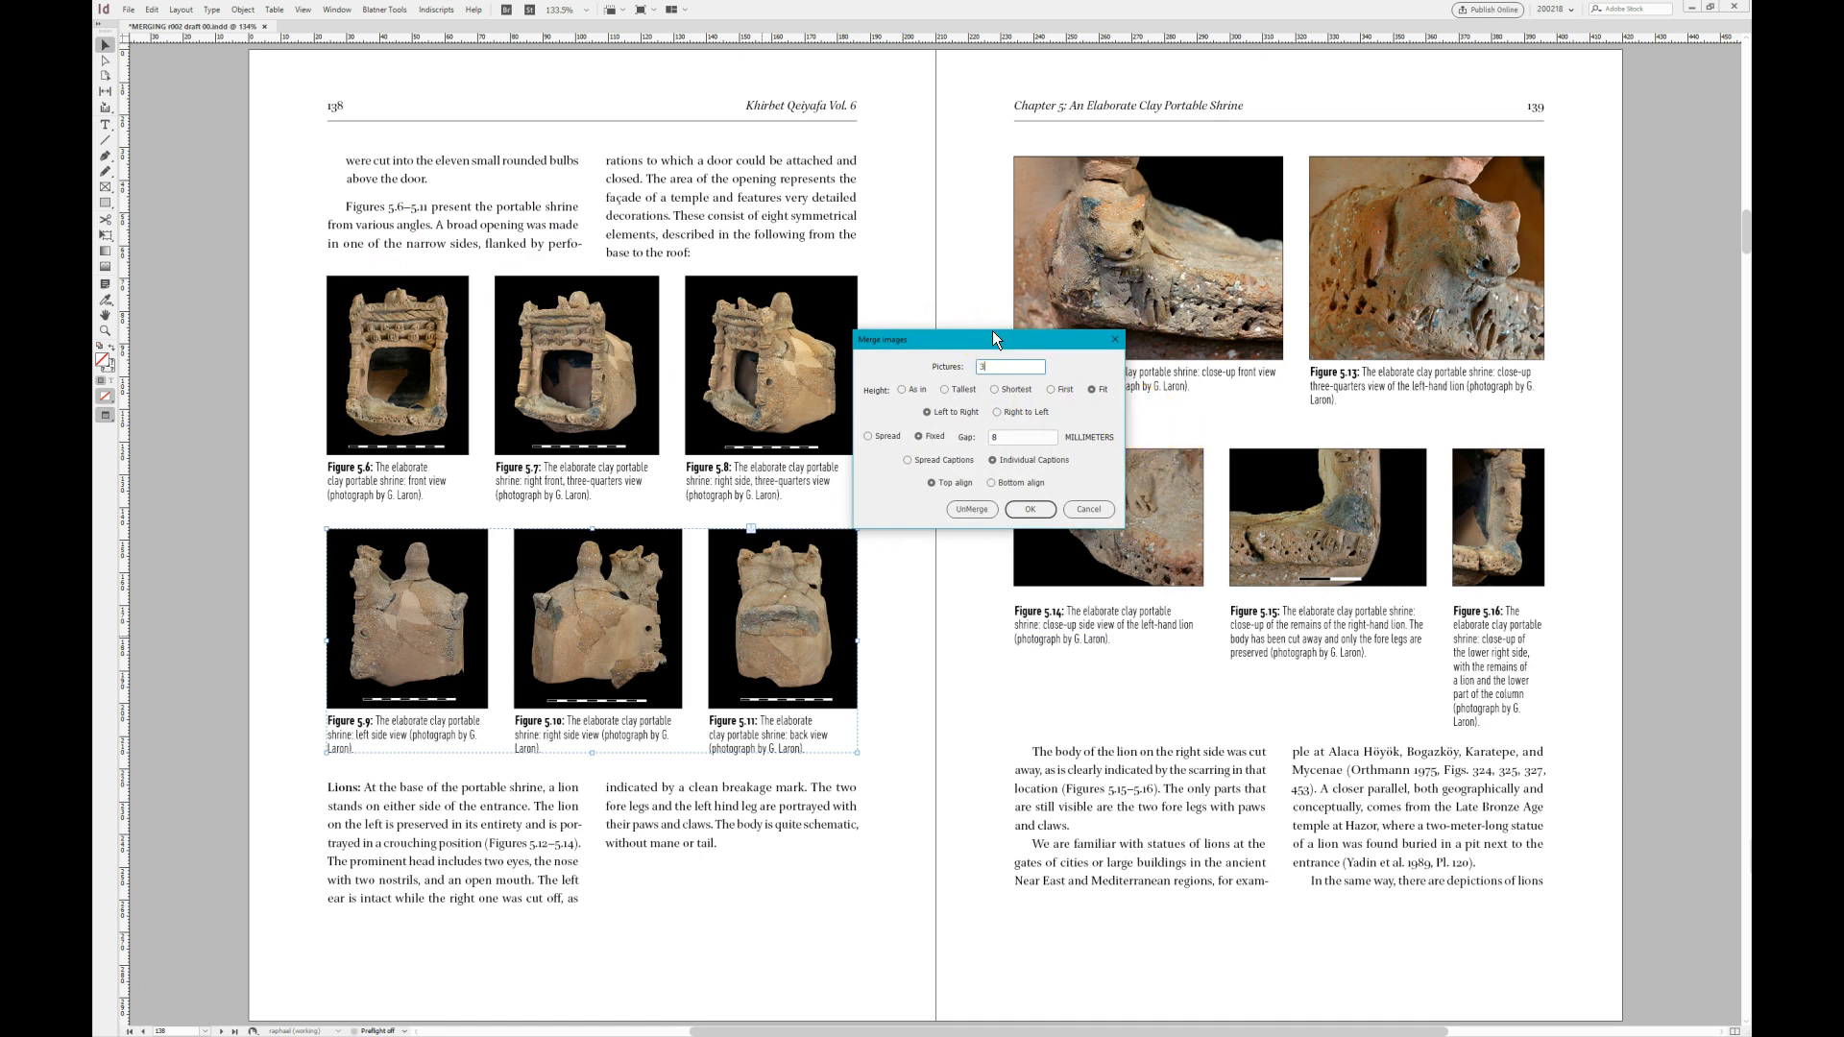
{"action": "left_click", "coordinate": [1091, 514]}
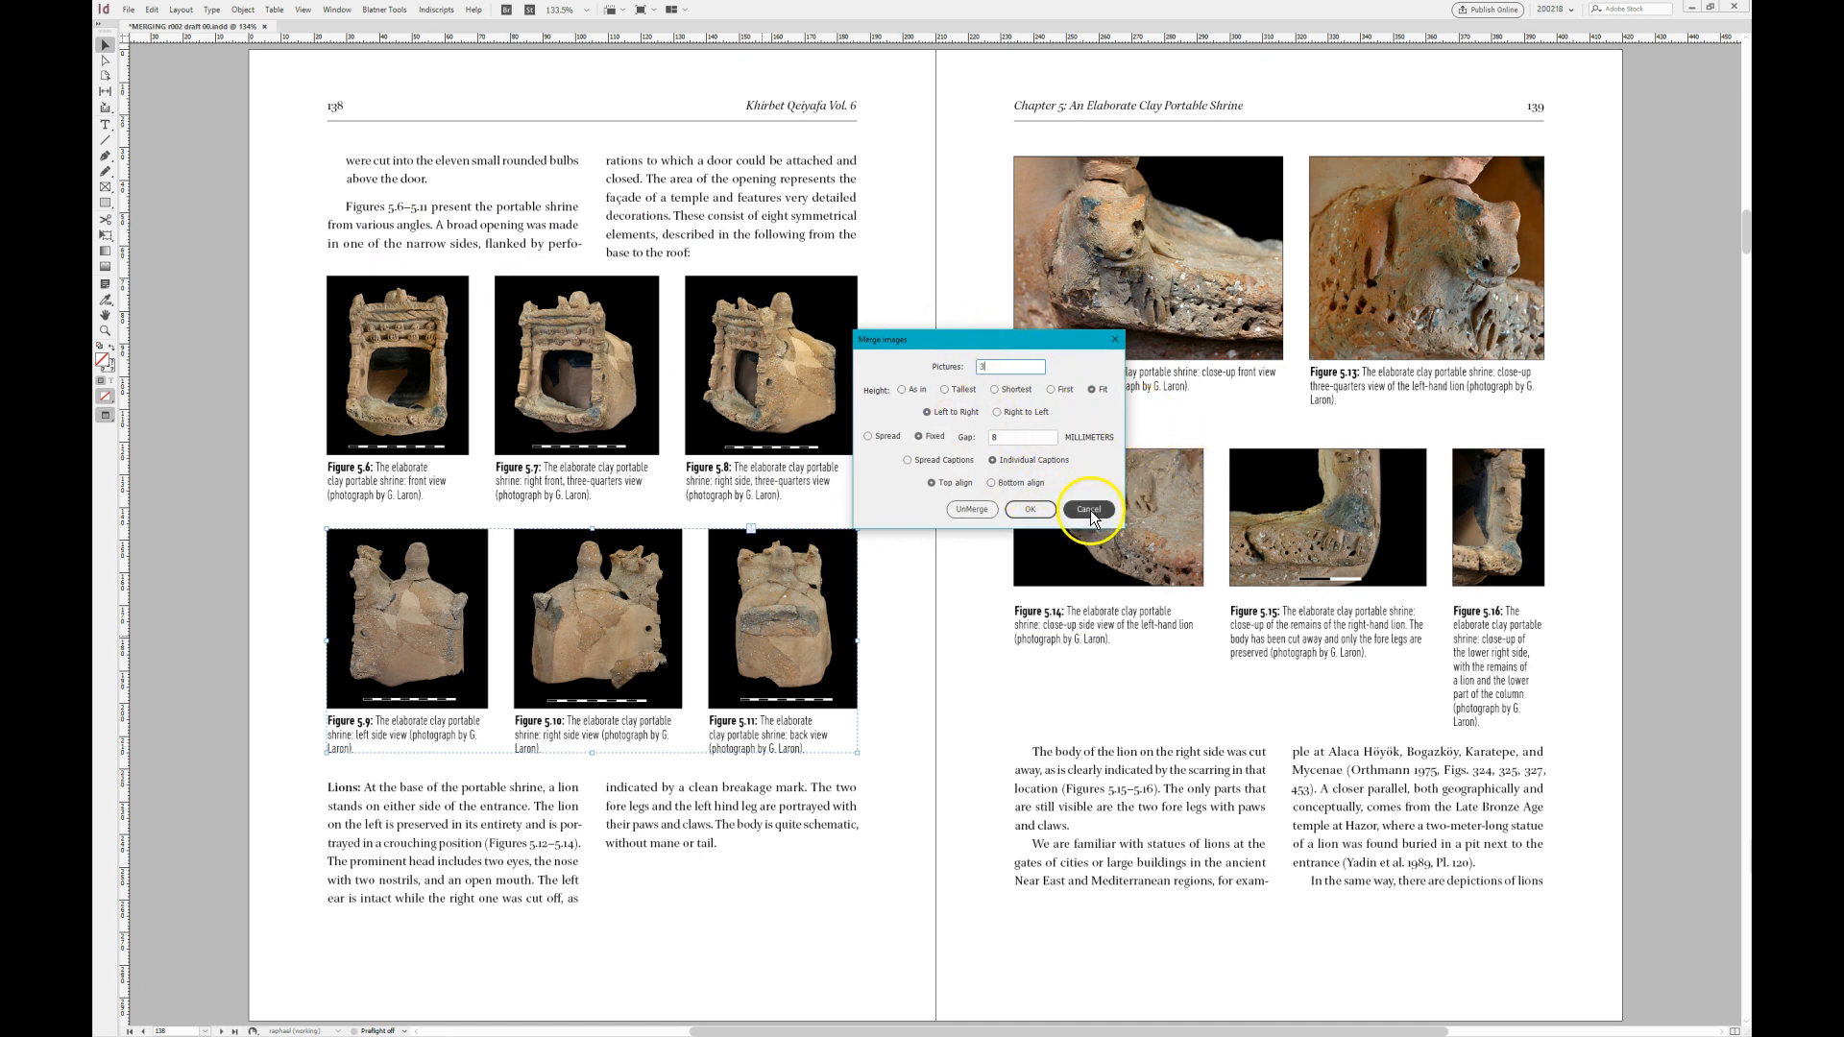
{"action": "left_click_drag", "start_coordinate": [960, 342], "coordinate": [1000, 359]}
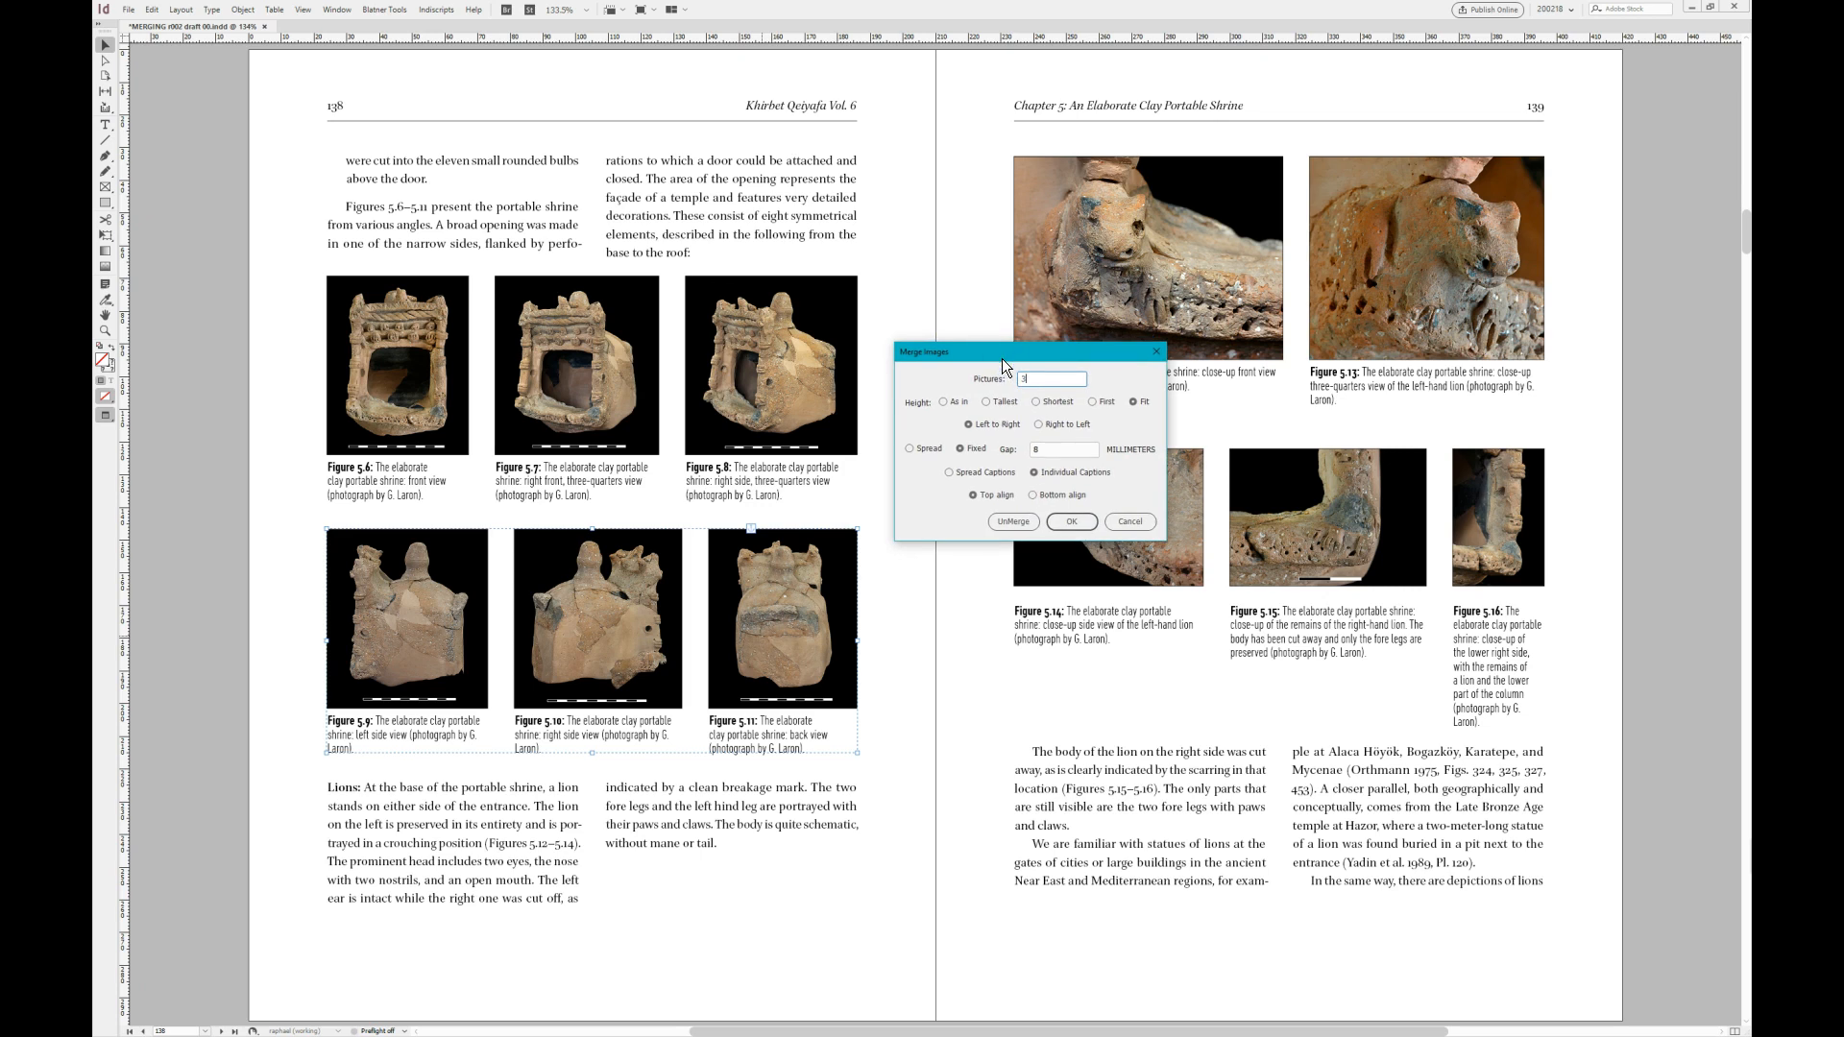
{"action": "left_click", "coordinate": [1130, 521]}
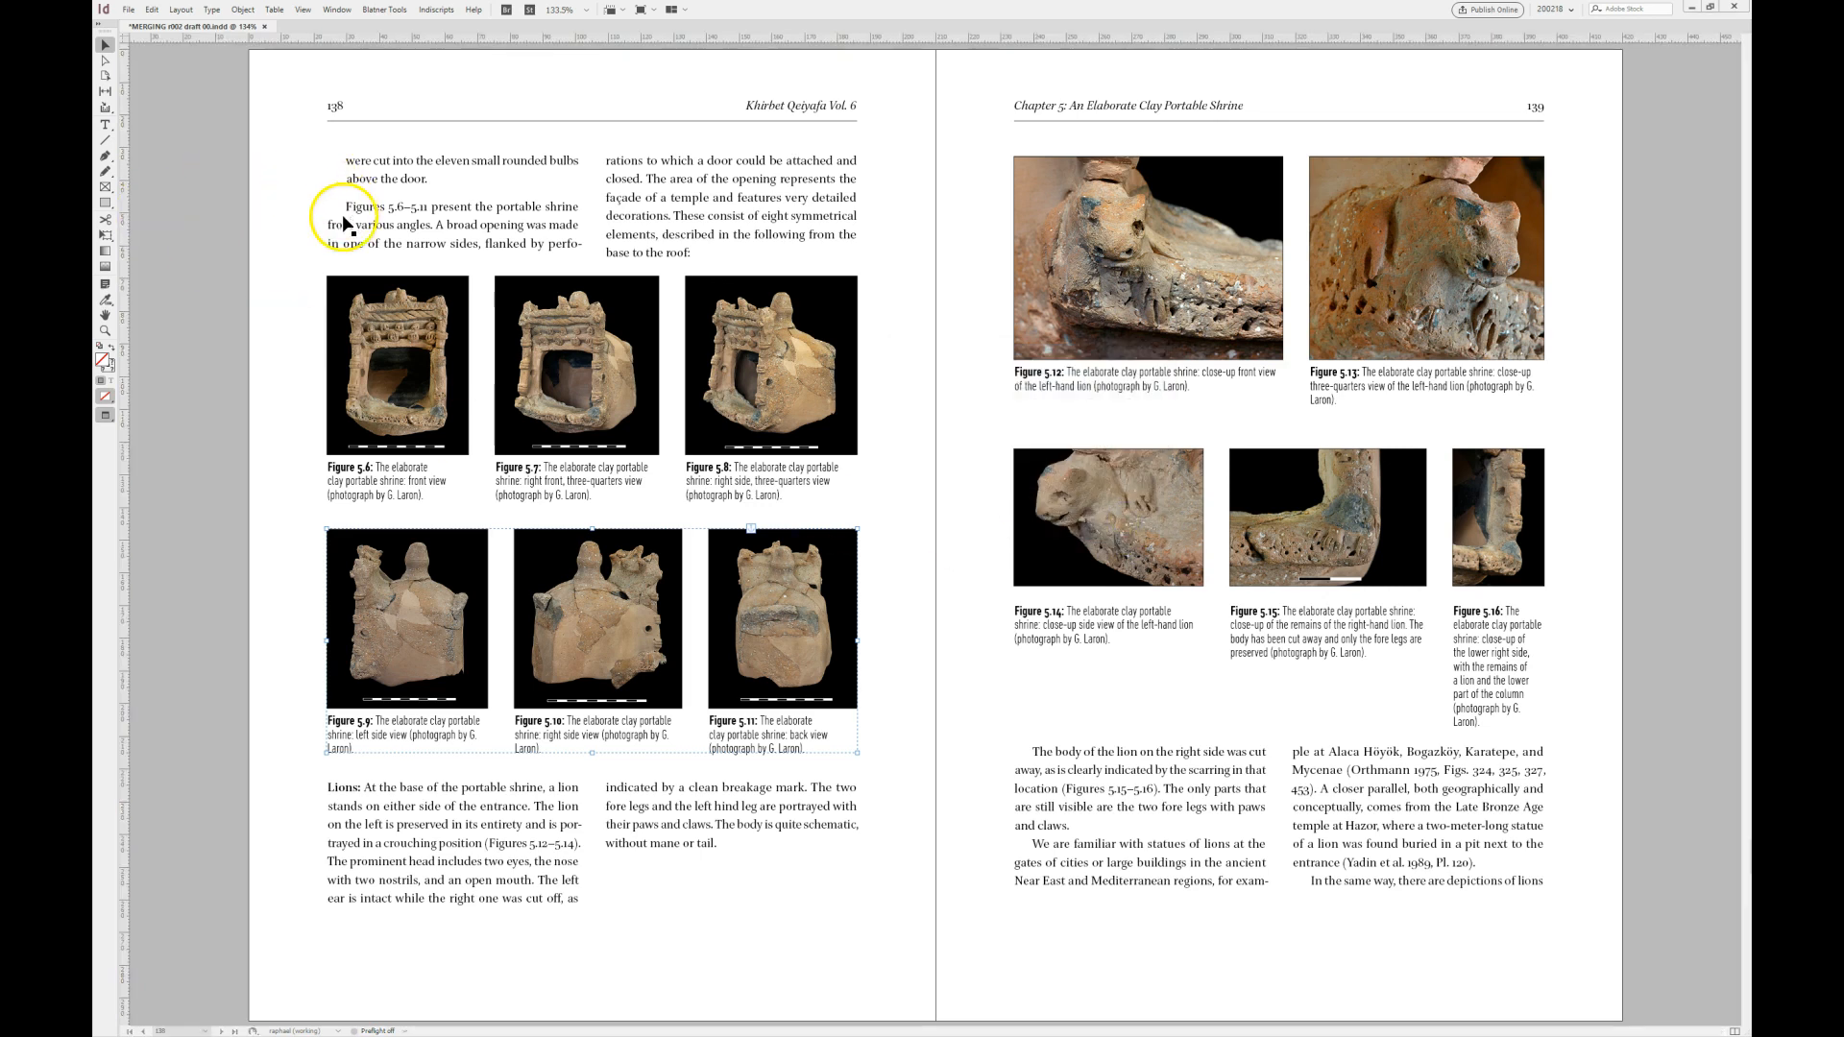